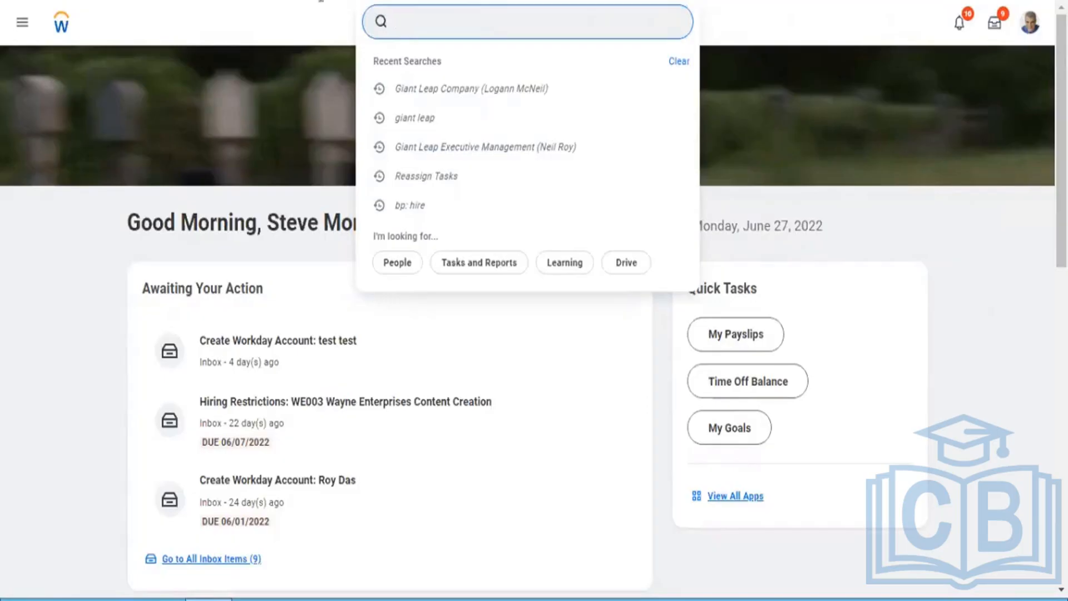
click(284, 44)
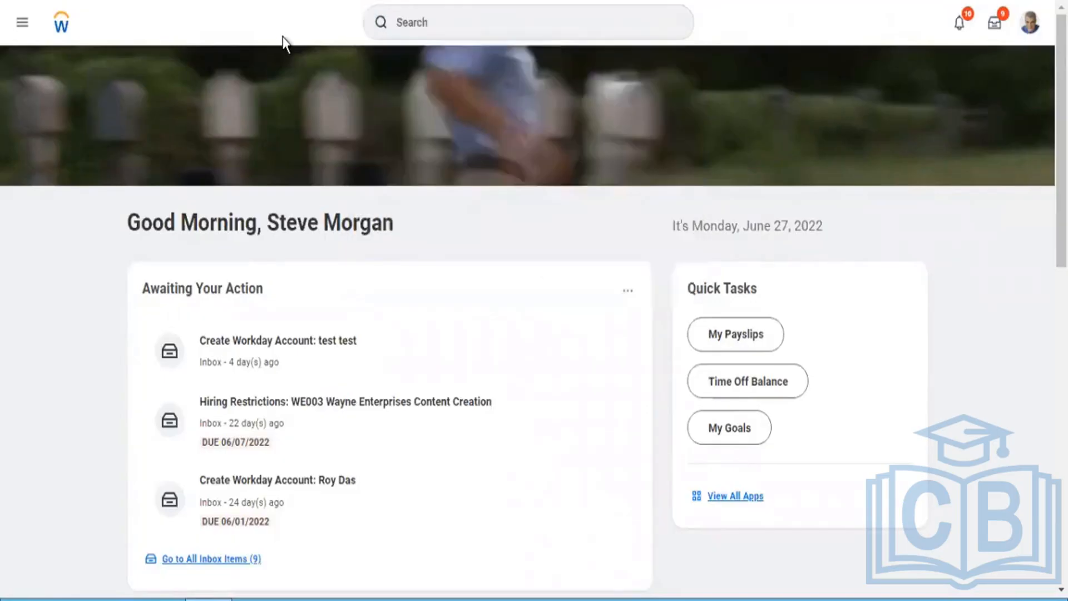
click(476, 7)
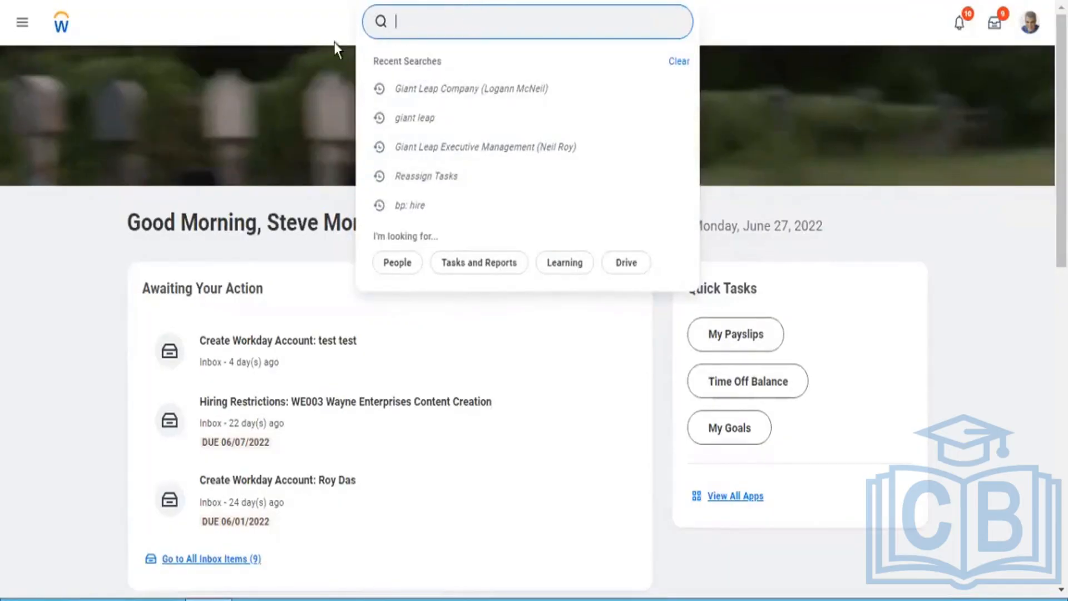
click(284, 34)
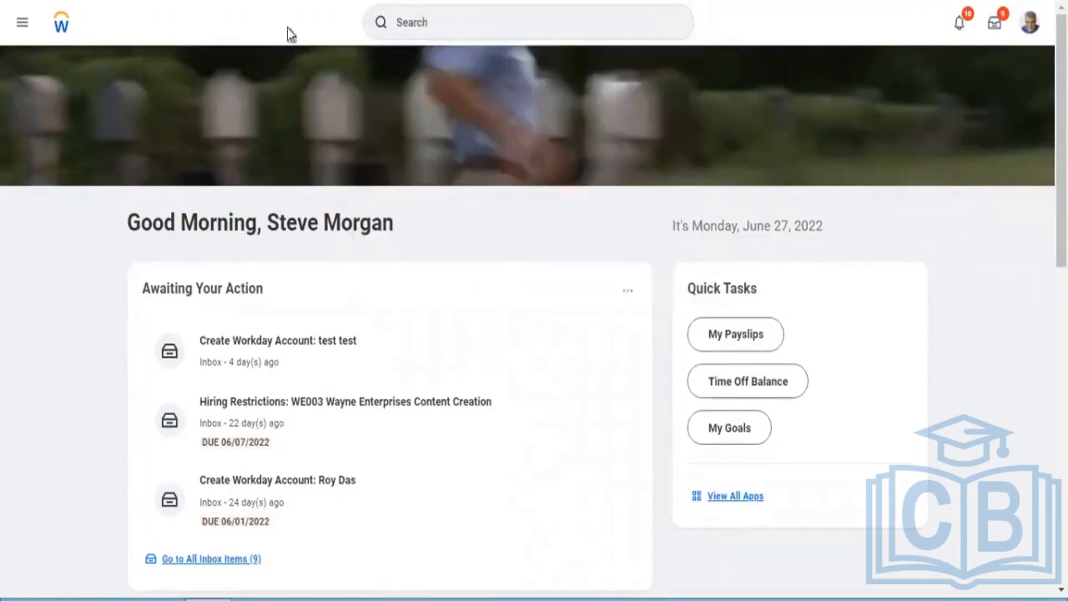
Step: Search for "create report cust" and open the Create Custom Report task
click(424, 20)
text(create)
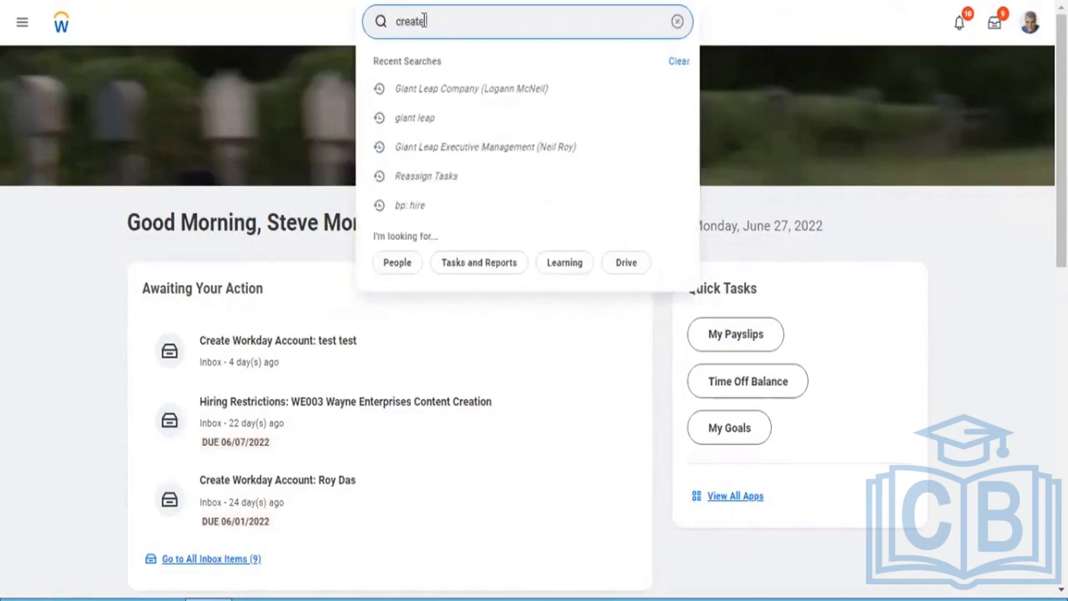
text( report cust)
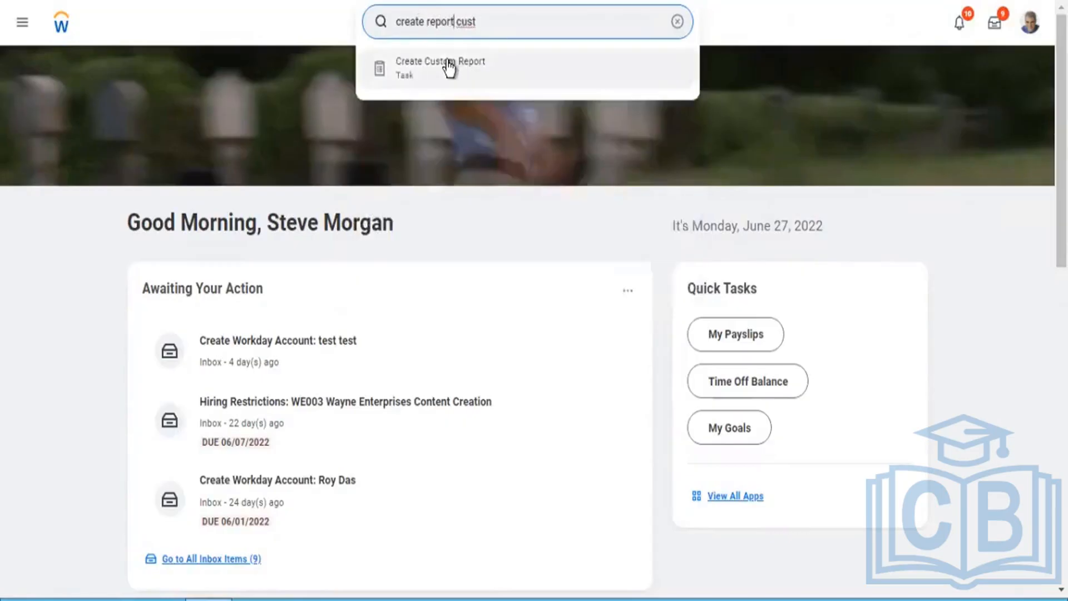
click(450, 68)
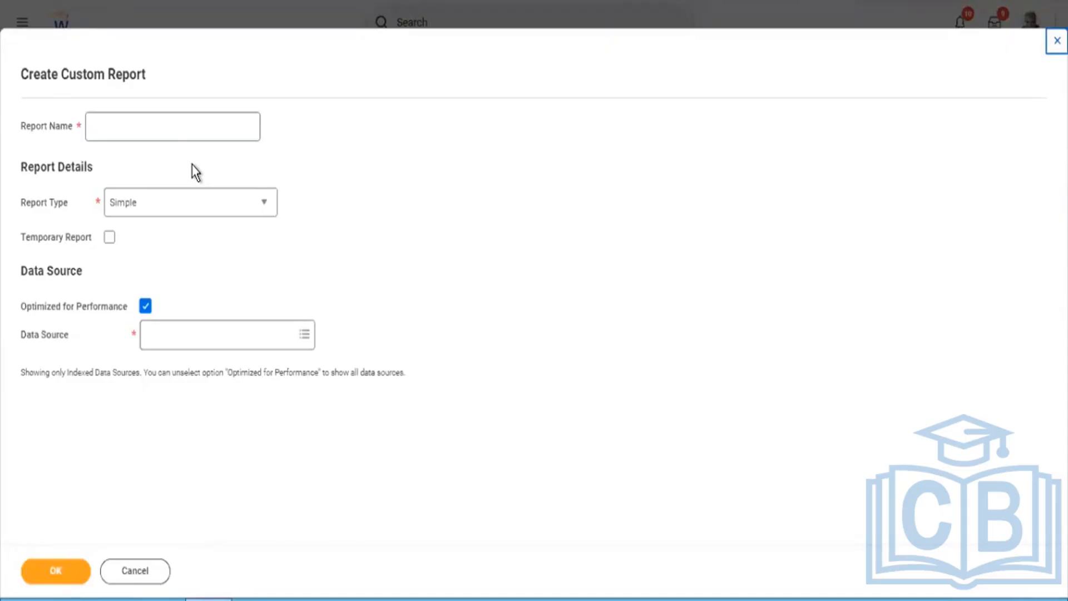
Step: Name the report "RPT - Active Employees" and turn off Optimized for Performance
click(174, 128)
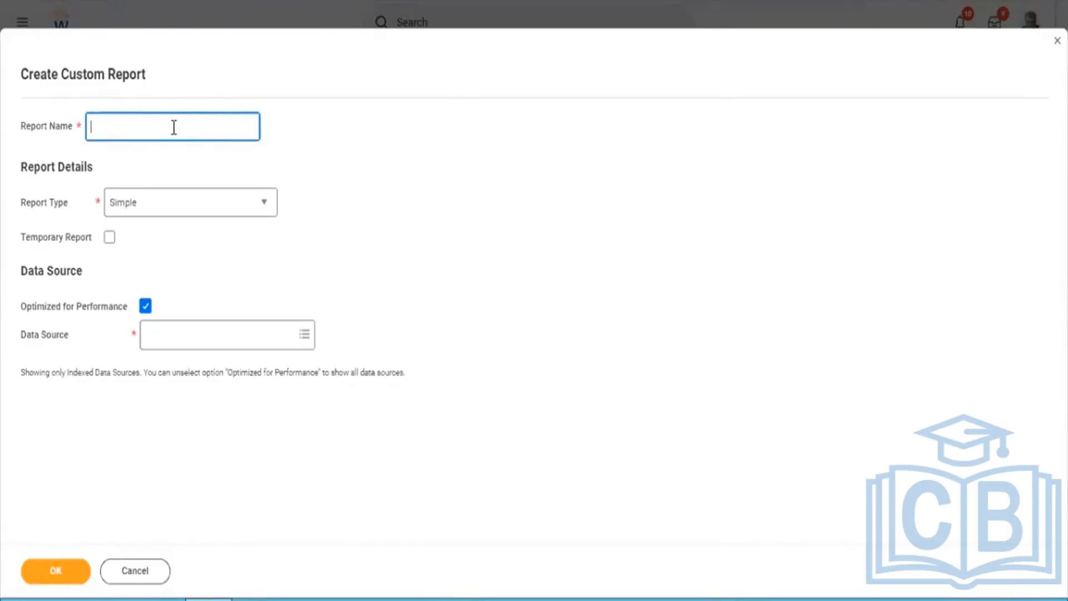
text(RPT - Active Employe)
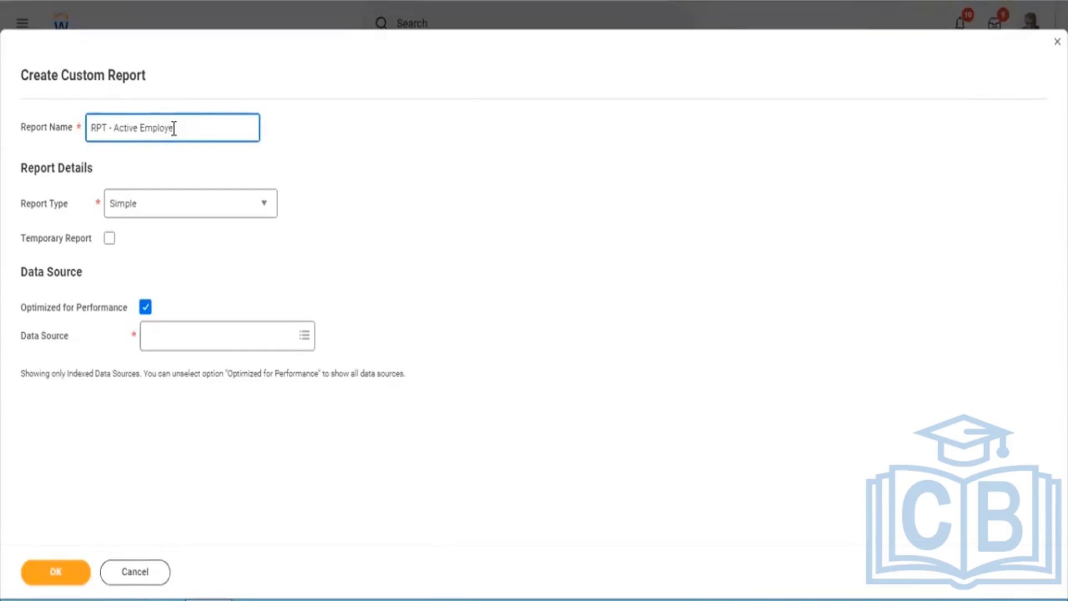
text(es)
click(146, 306)
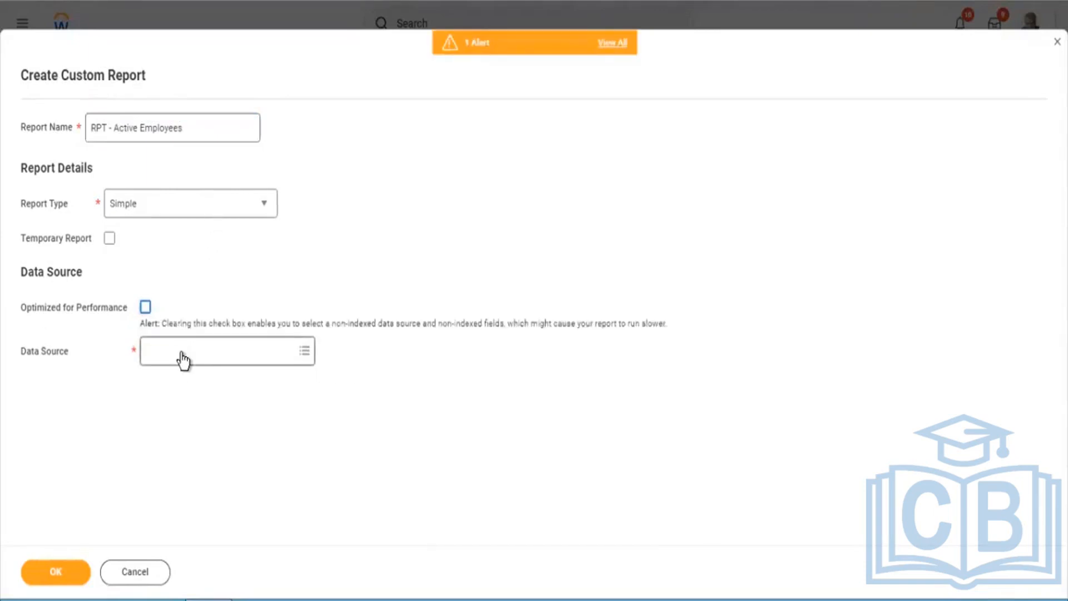
Step: Set the report's data source to All Active Employees and create the custom report
click(183, 359)
text(All )
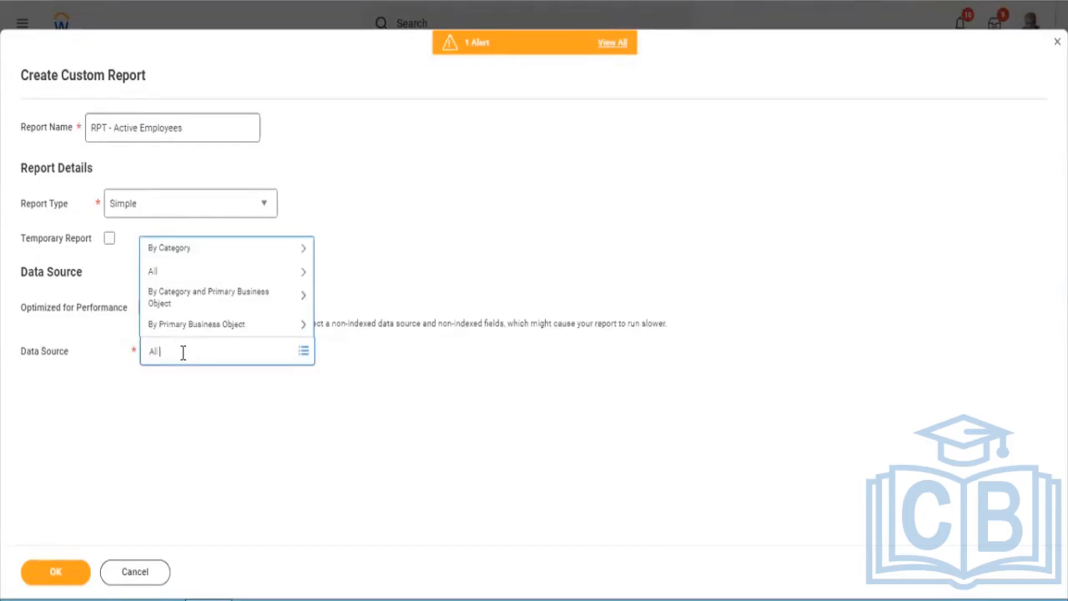
text(active employees)
key(Return)
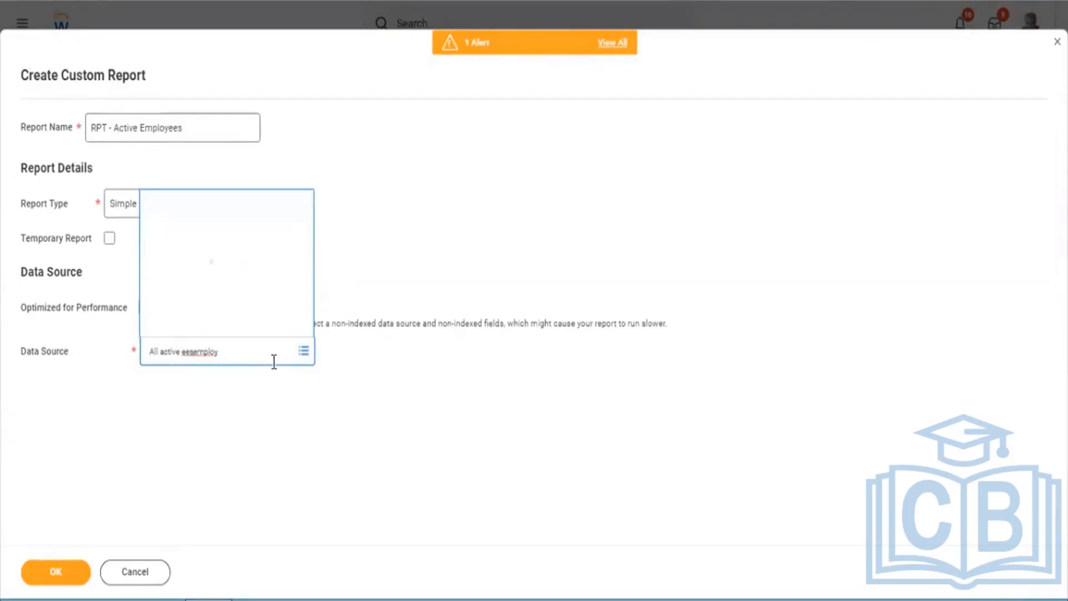
click(248, 354)
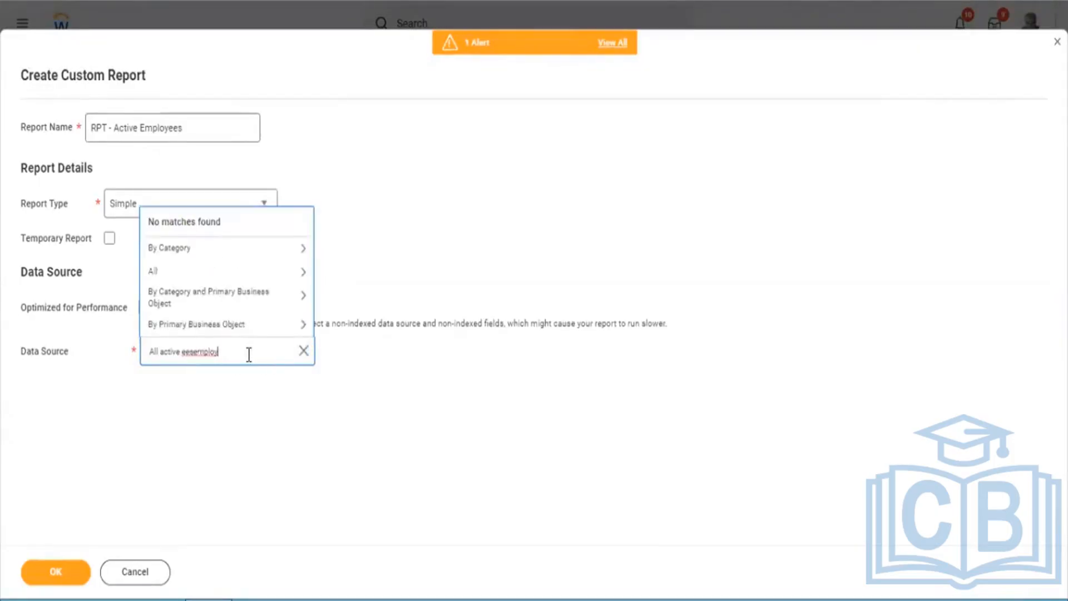
key(BackSpace)
key(BackSpace)
key(BackSpace)
key(BackSpace)
key(BackSpace)
key(BackSpace)
key(BackSpace)
key(BackSpace)
text(mployees)
key(Return)
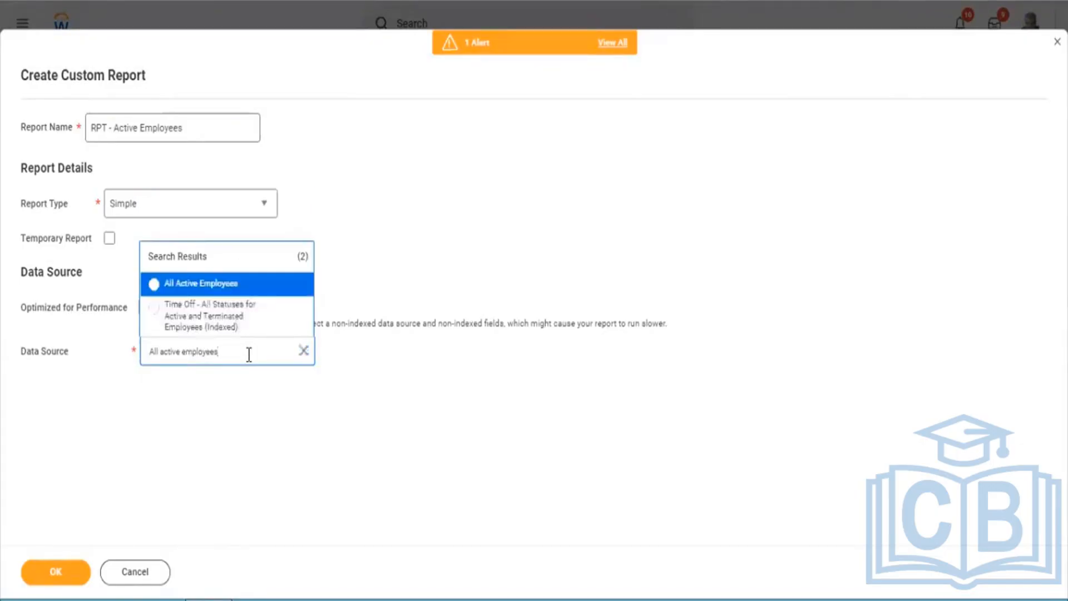
click(242, 288)
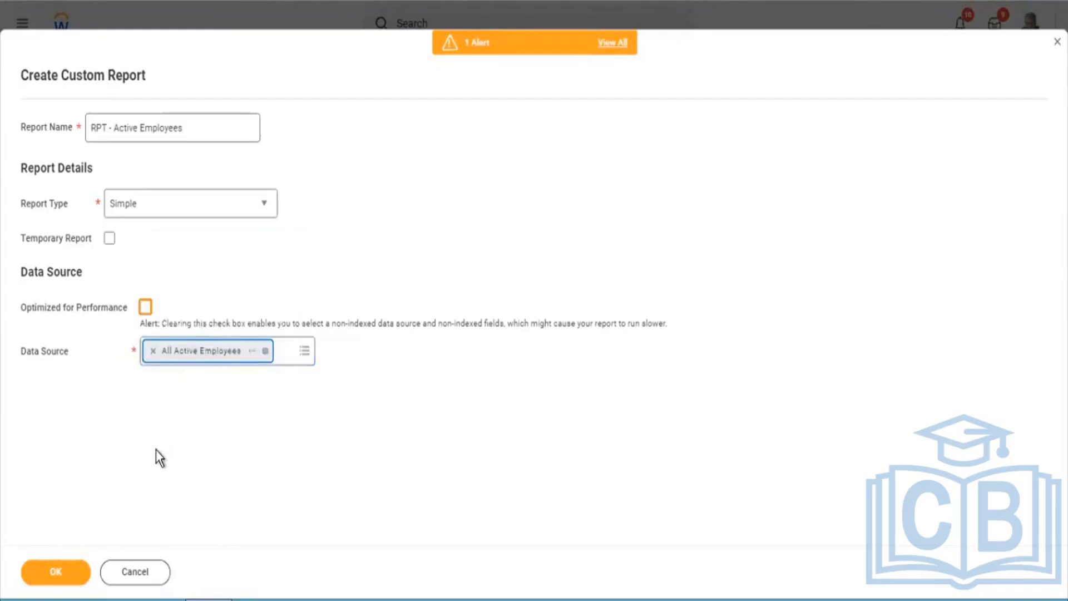
click(56, 572)
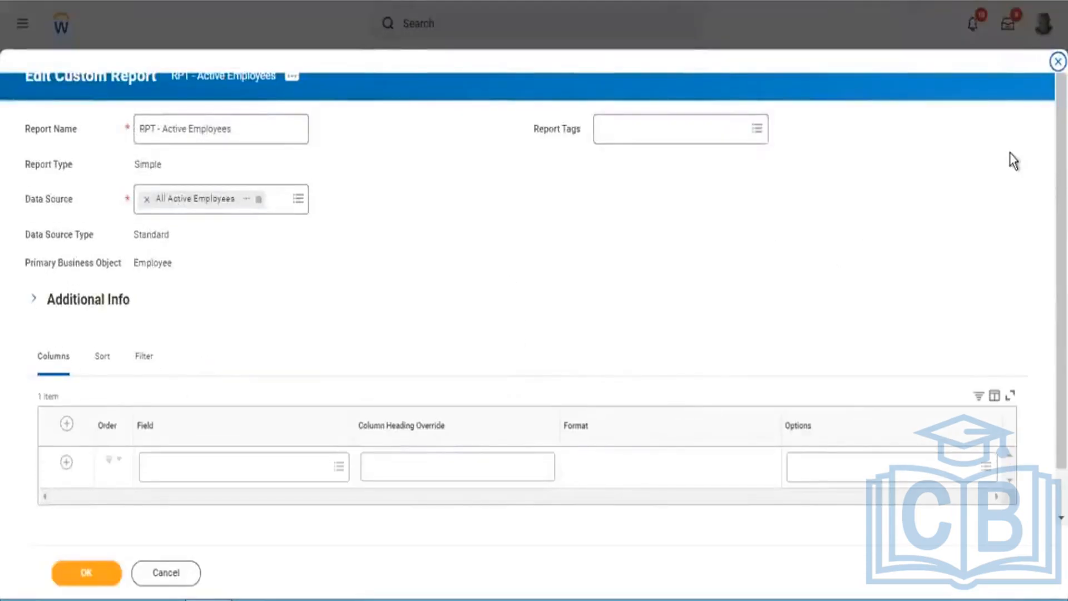
Step: Add a second row to the report's column definitions
drag(1064, 129, 1063, 161)
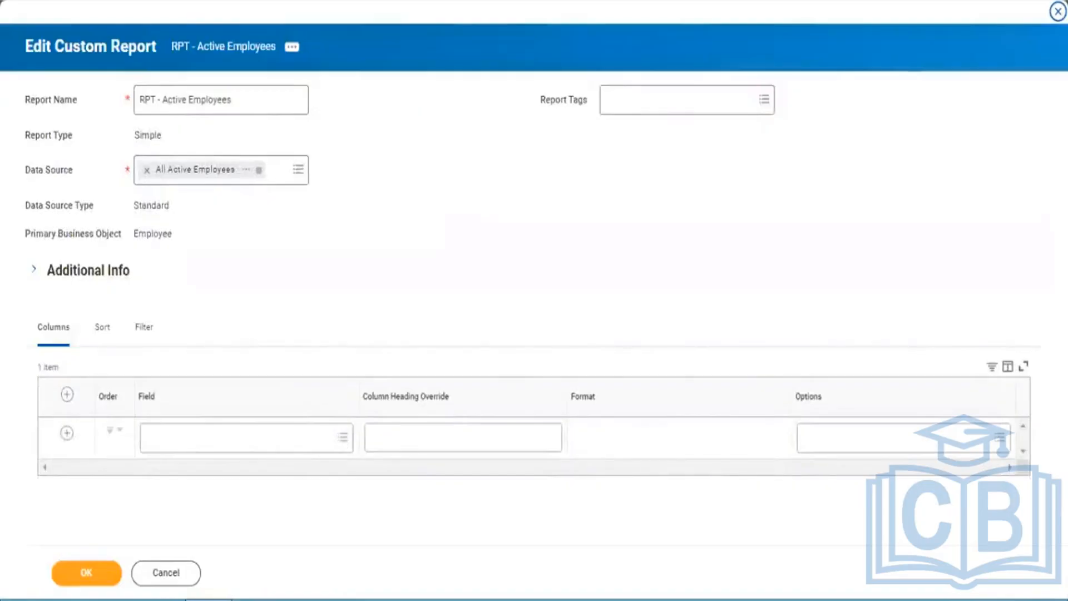
click(66, 434)
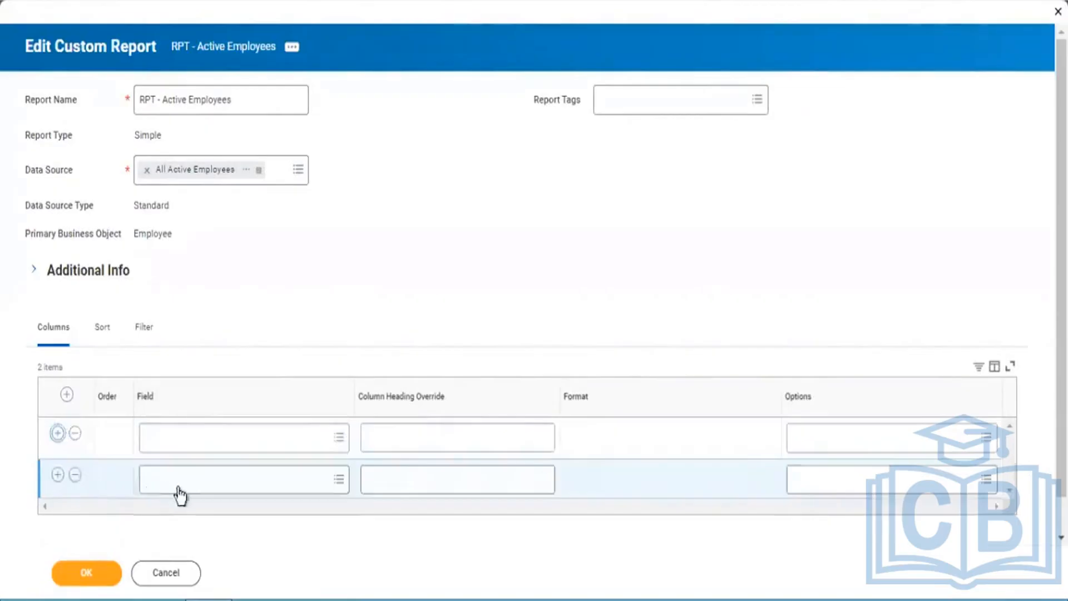
click(190, 444)
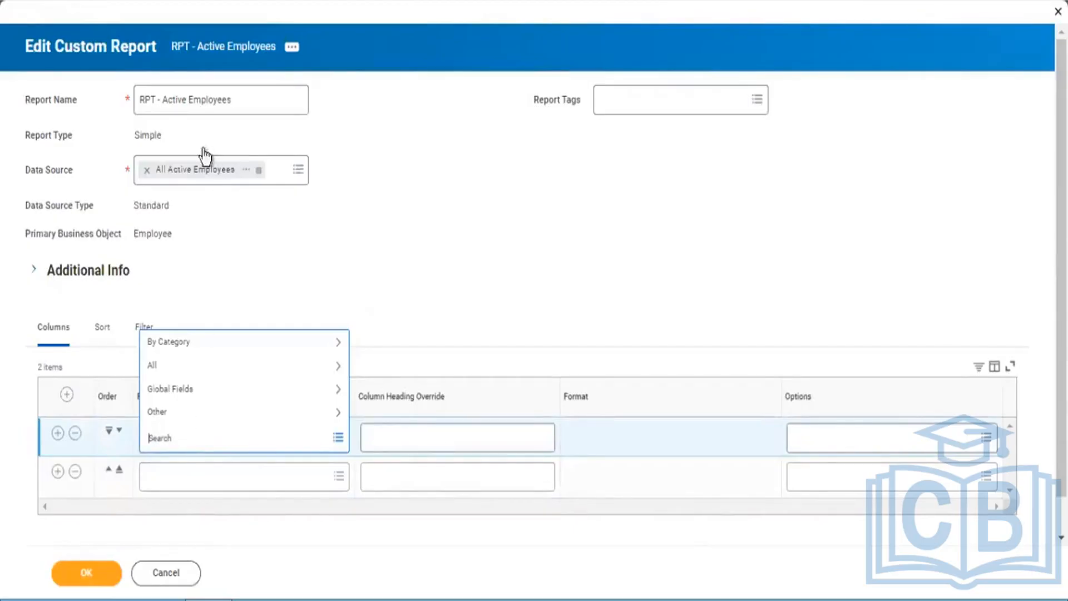
Step: Remove the report's data source and try searching for "All active and terminated" as its replacement
click(147, 177)
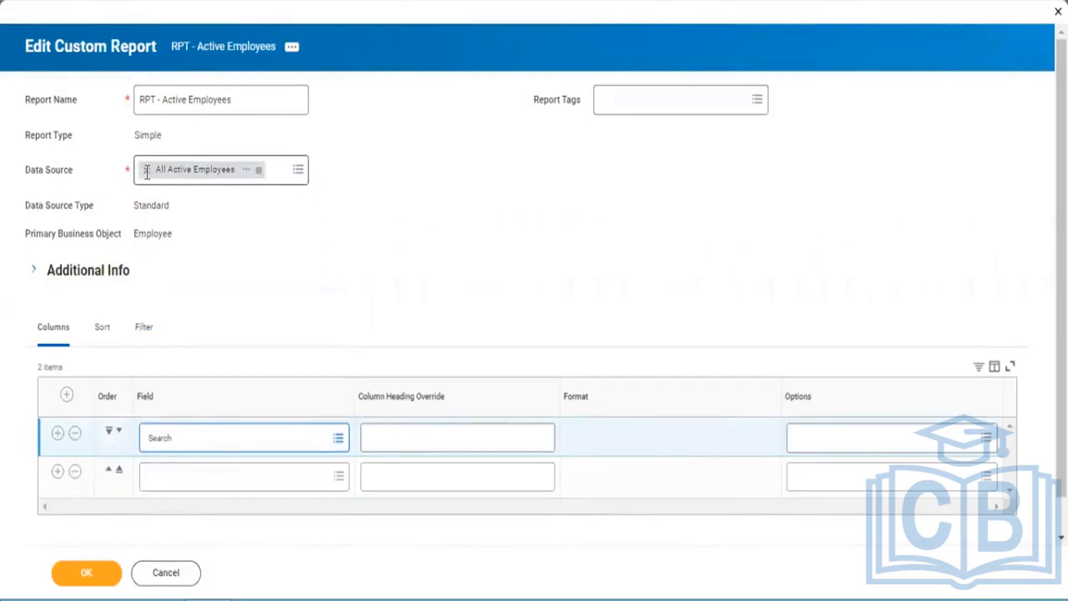
click(146, 171)
text(All)
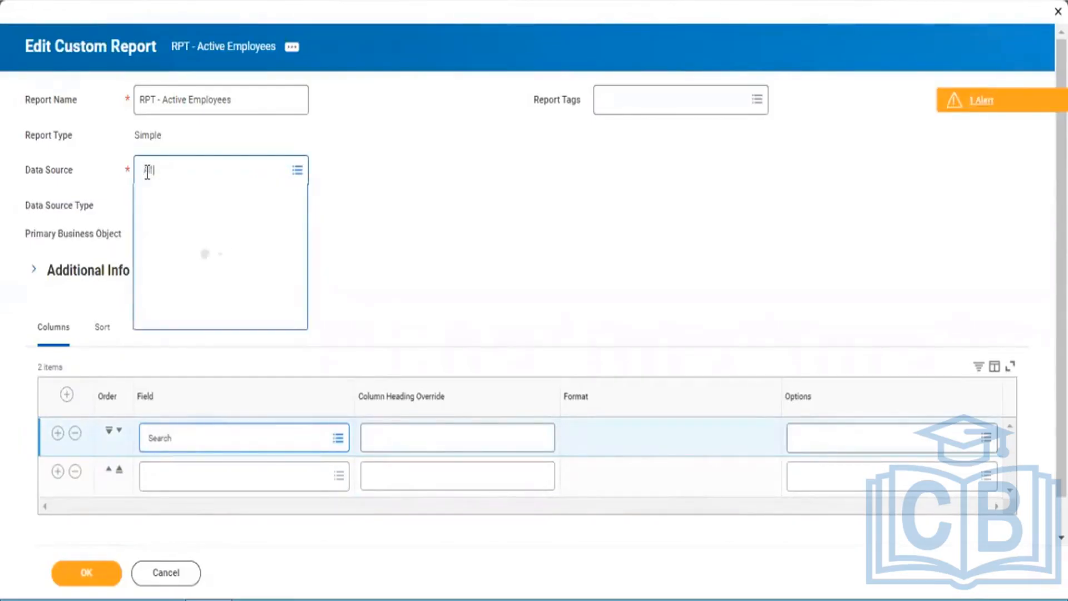
text( active and)
text( ter)
text(minated)
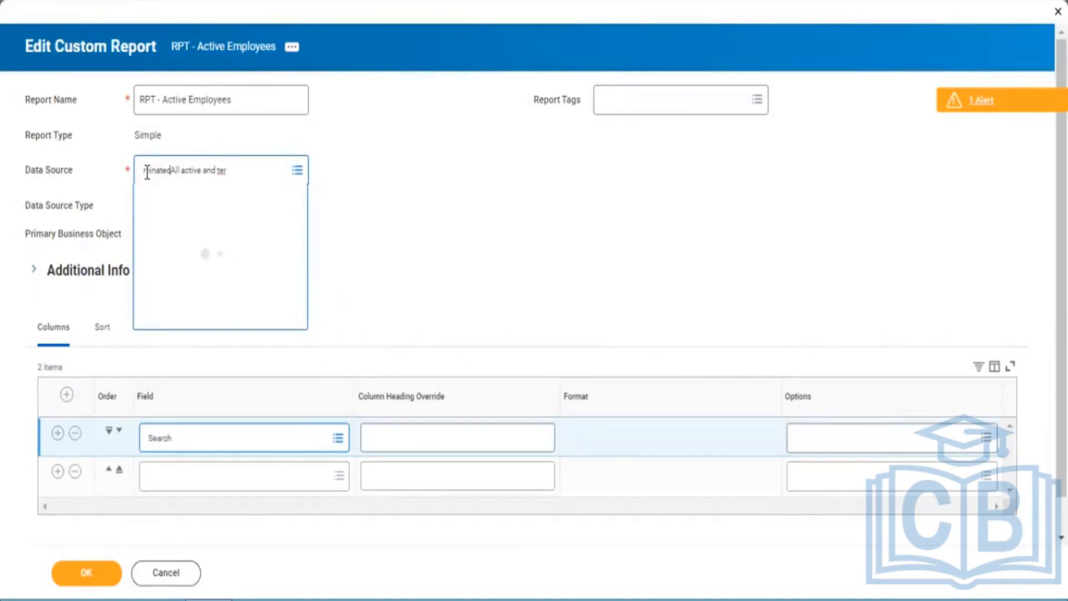
key(BackSpace)
key(BackSpace)
key(BackSpace)
key(BackSpace)
key(BackSpace)
key(BackSpace)
key(BackSpace)
text(minated)
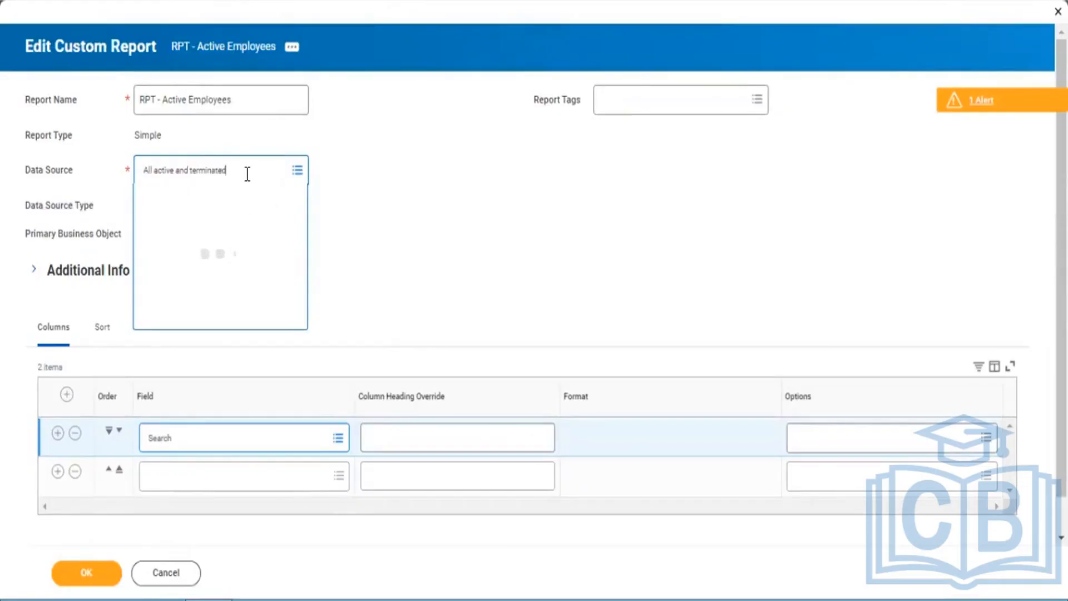
click(248, 174)
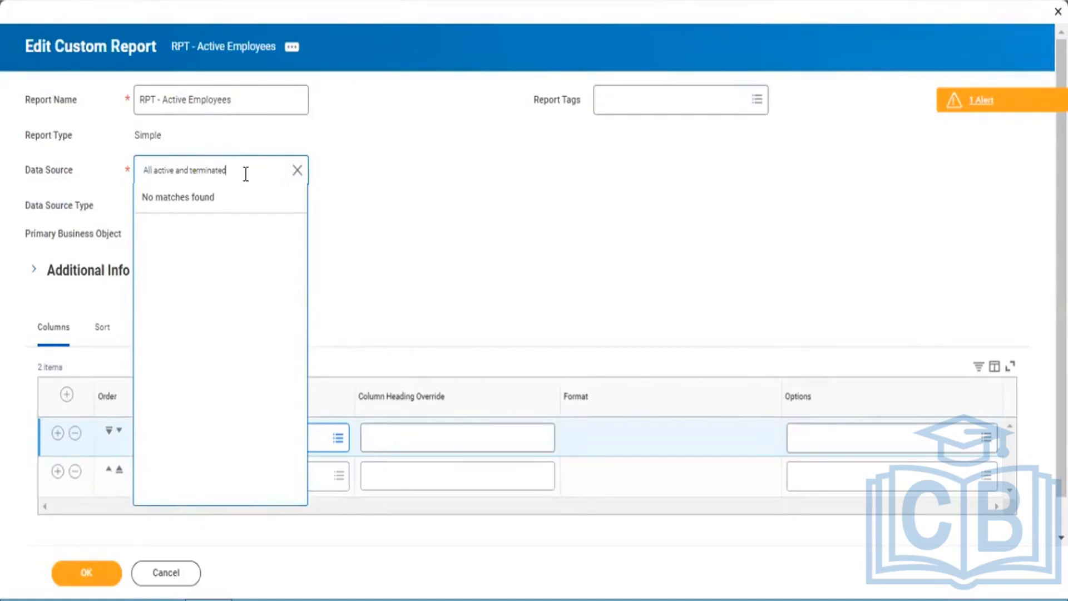
click(297, 170)
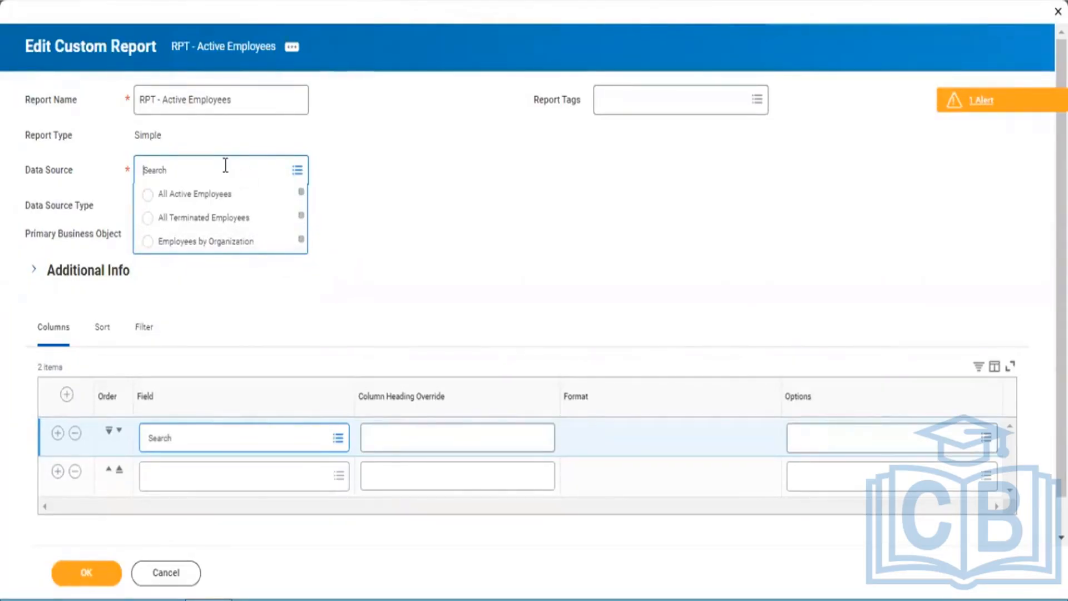
click(422, 201)
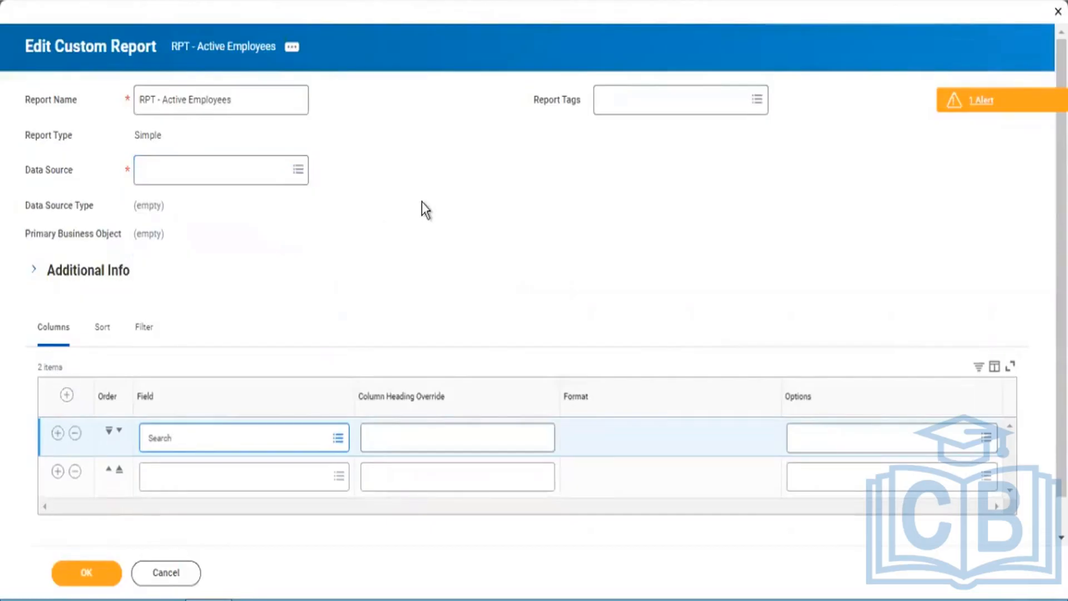
Step: Choose All Active Employees as the report's data source
click(218, 177)
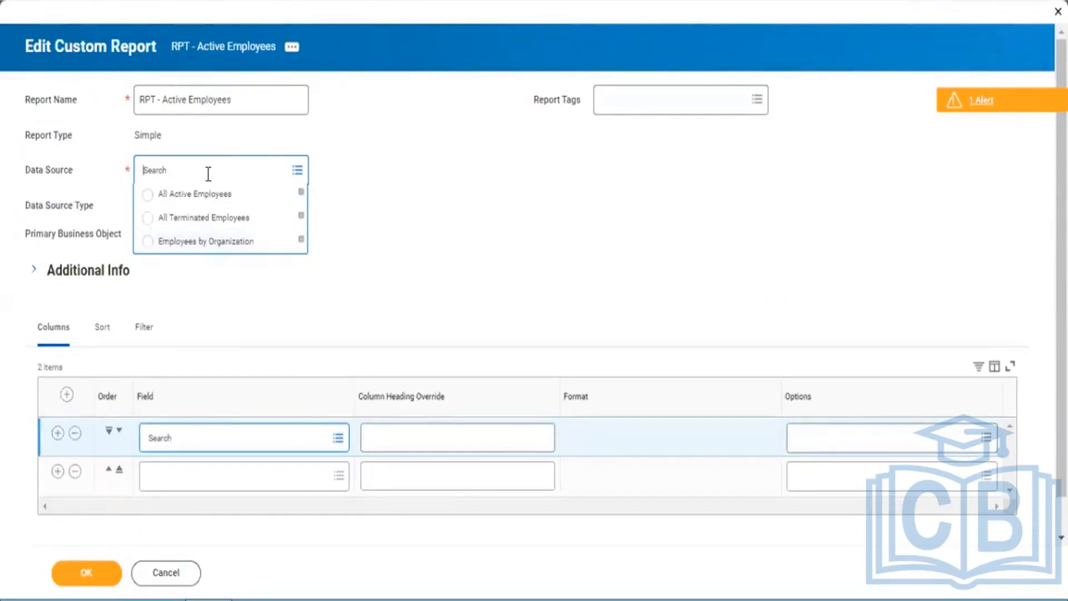
click(427, 242)
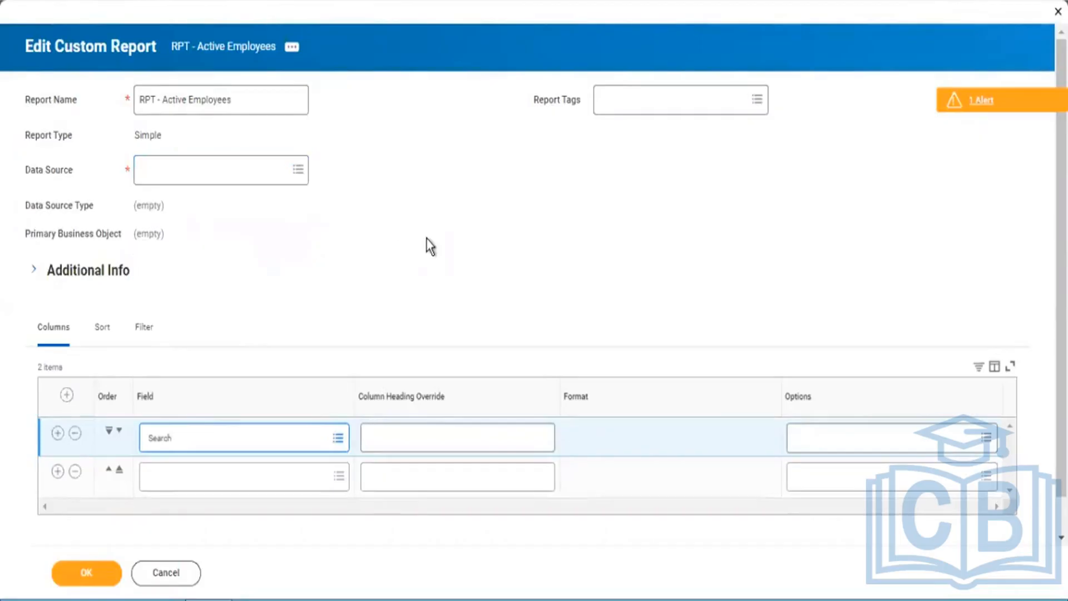
click(210, 169)
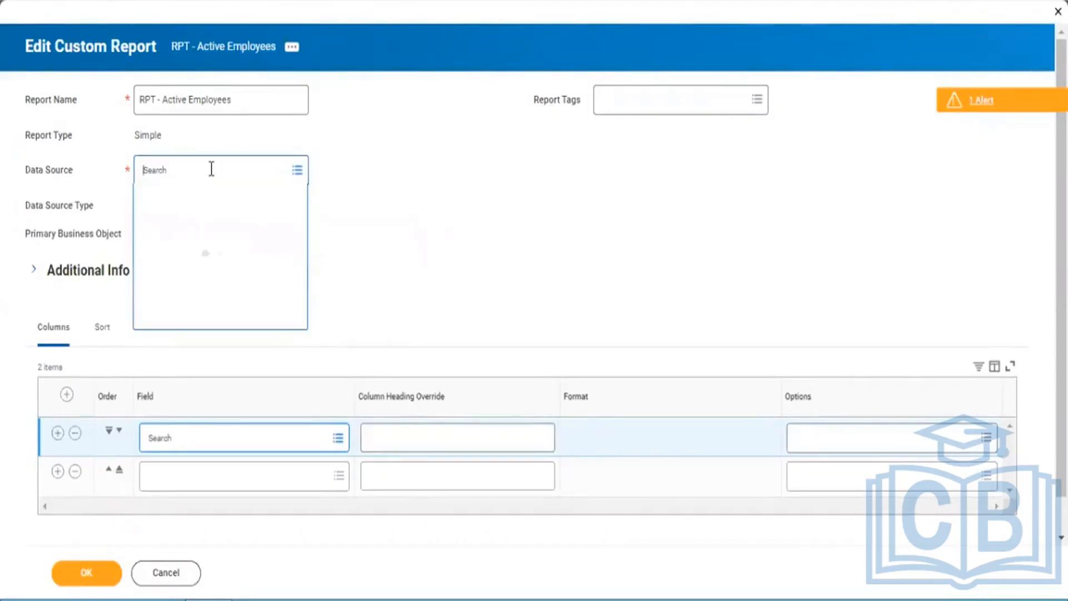
text(All active)
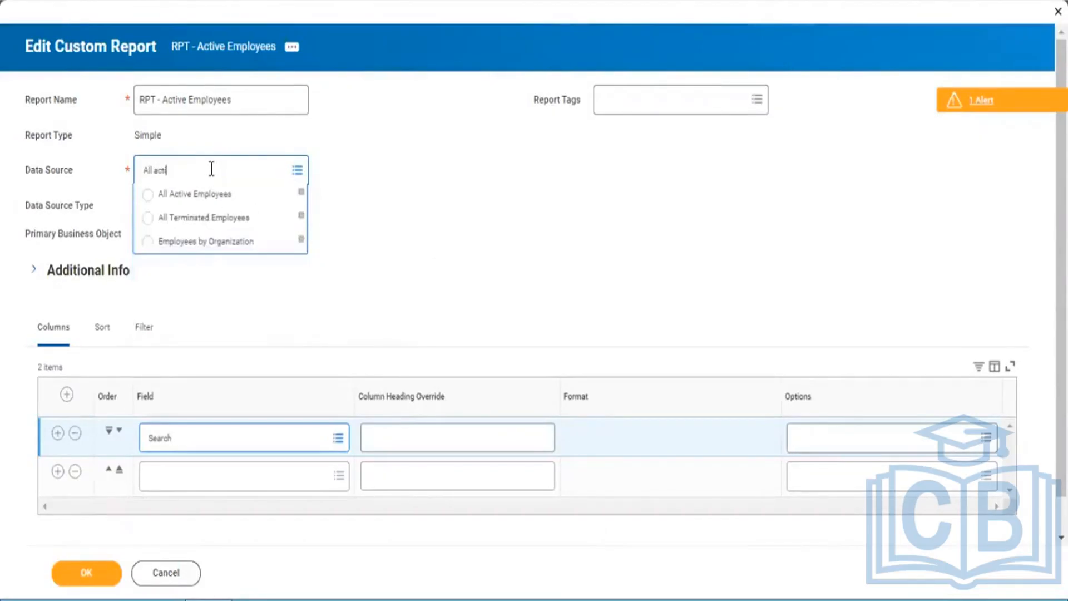
click(194, 196)
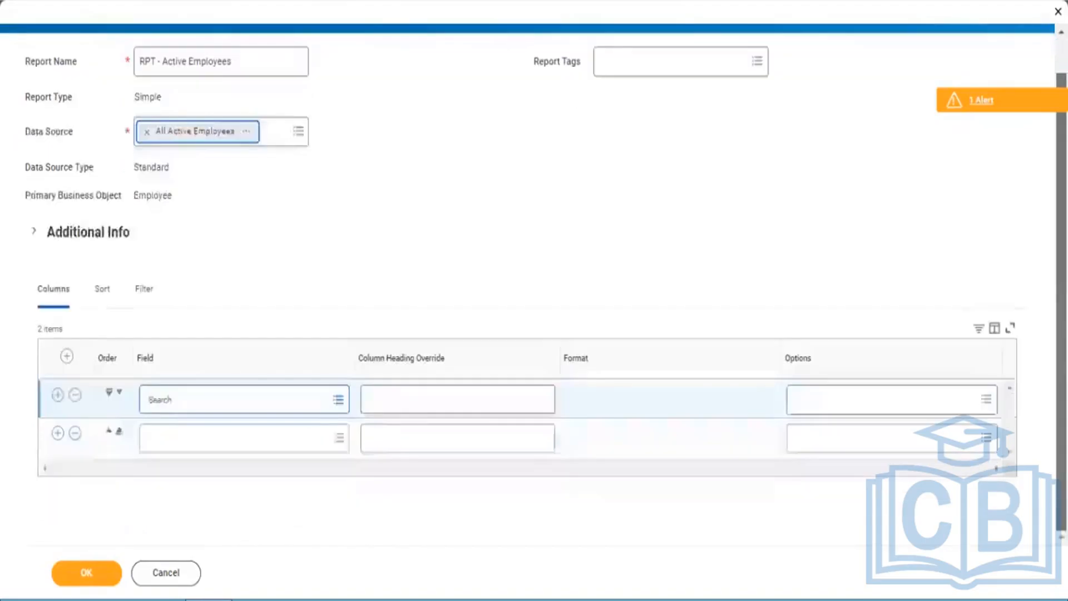
Step: Set the field of the first report column to Employee ID
scroll(534, 300, down, 1)
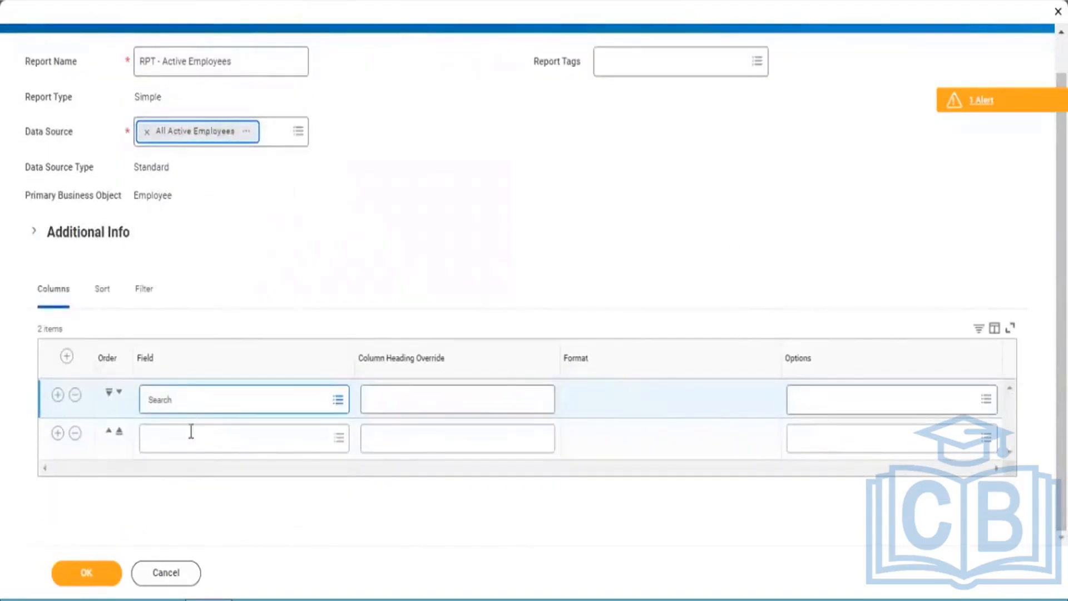
click(227, 407)
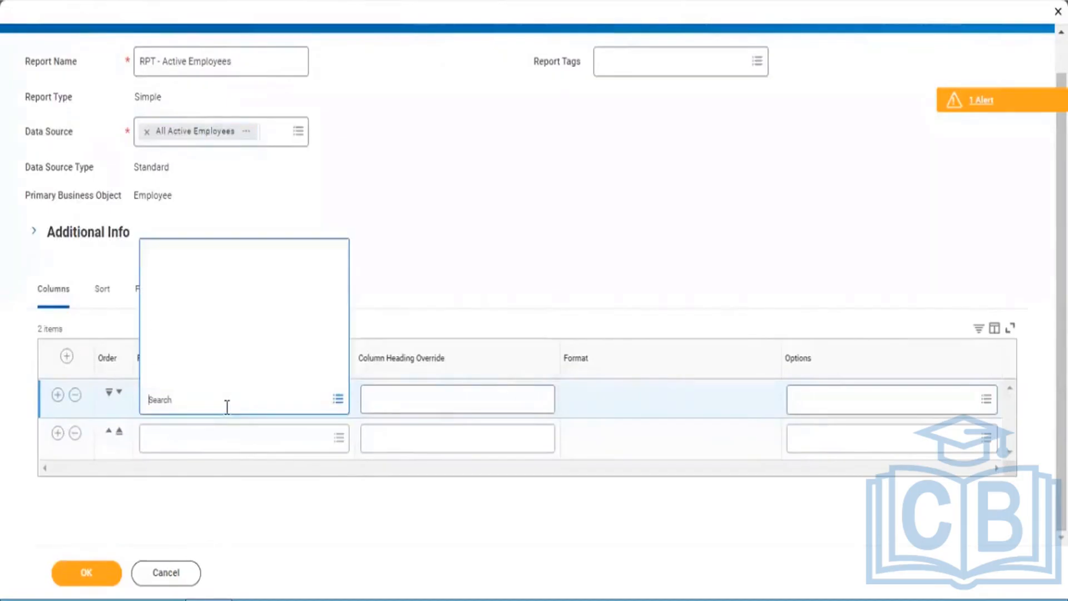
text(Emplo)
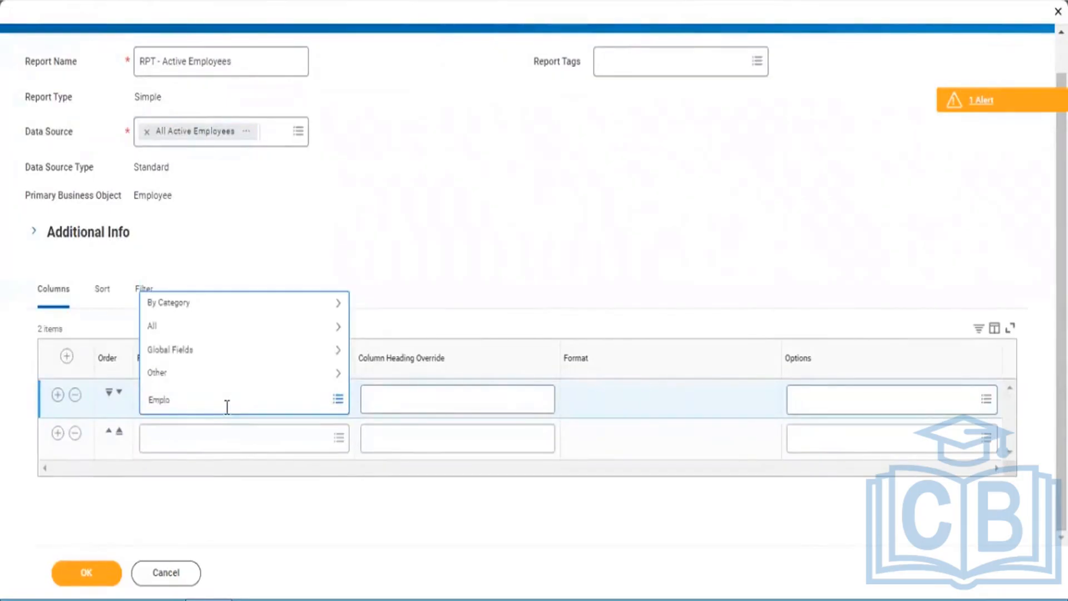
key(BackSpace)
text(o)
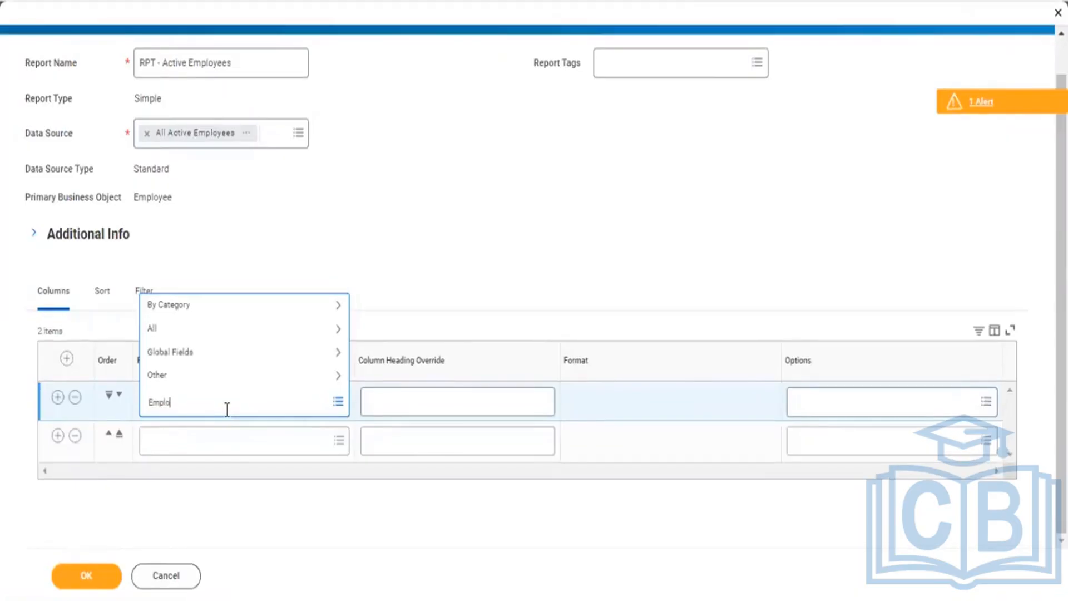
text(yee ID)
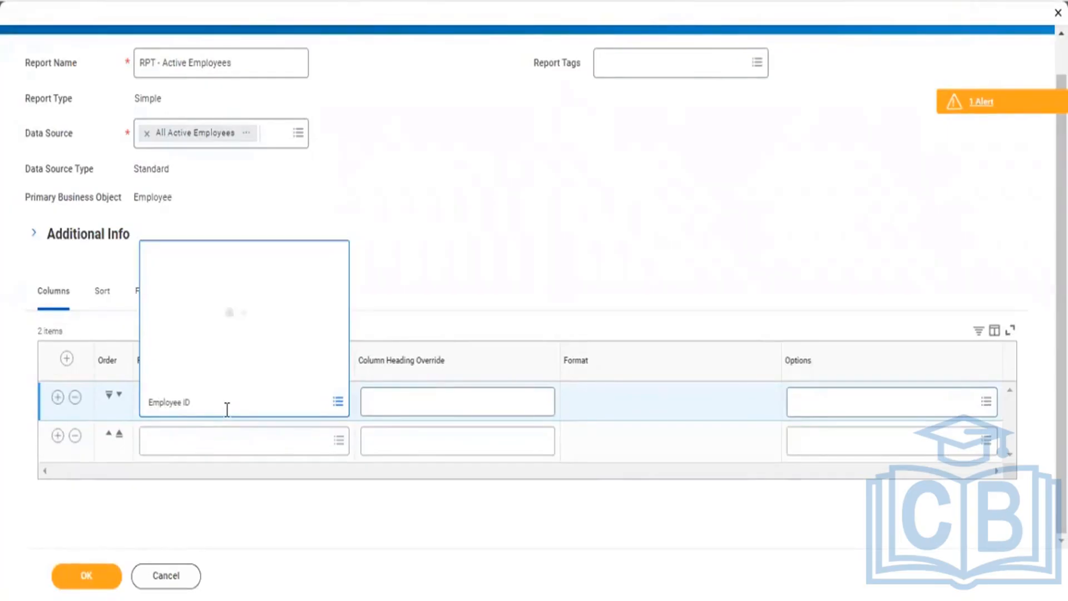
click(201, 274)
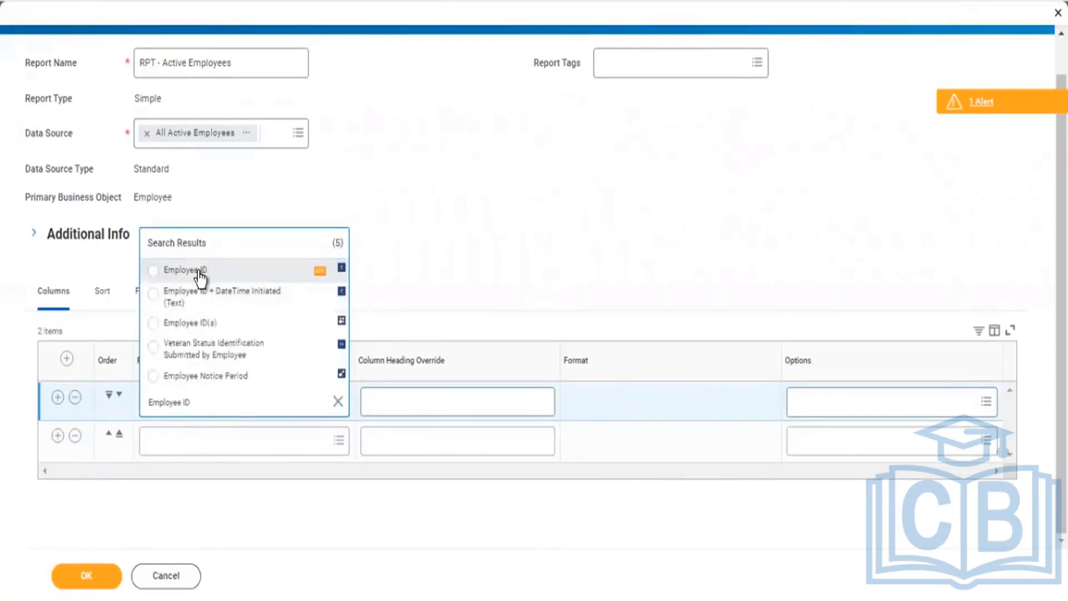
click(192, 443)
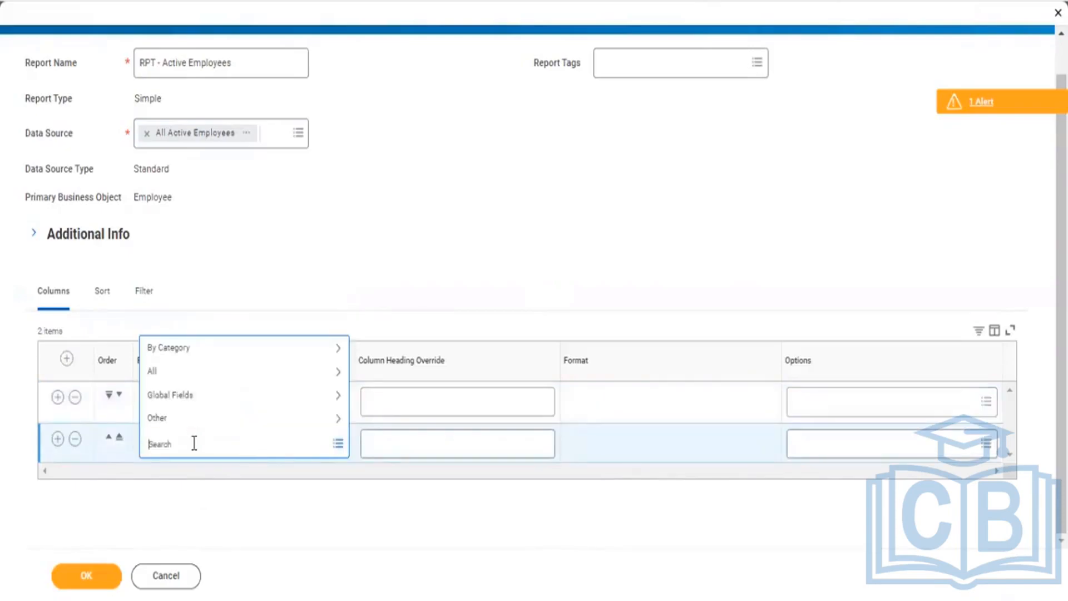
text(Name)
key(Return)
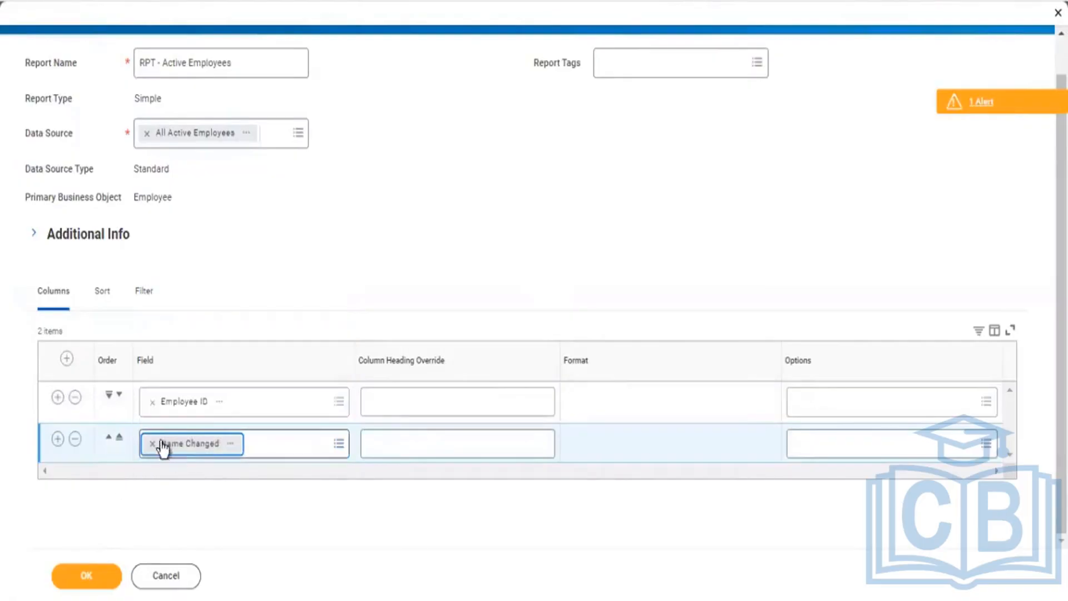
click(152, 444)
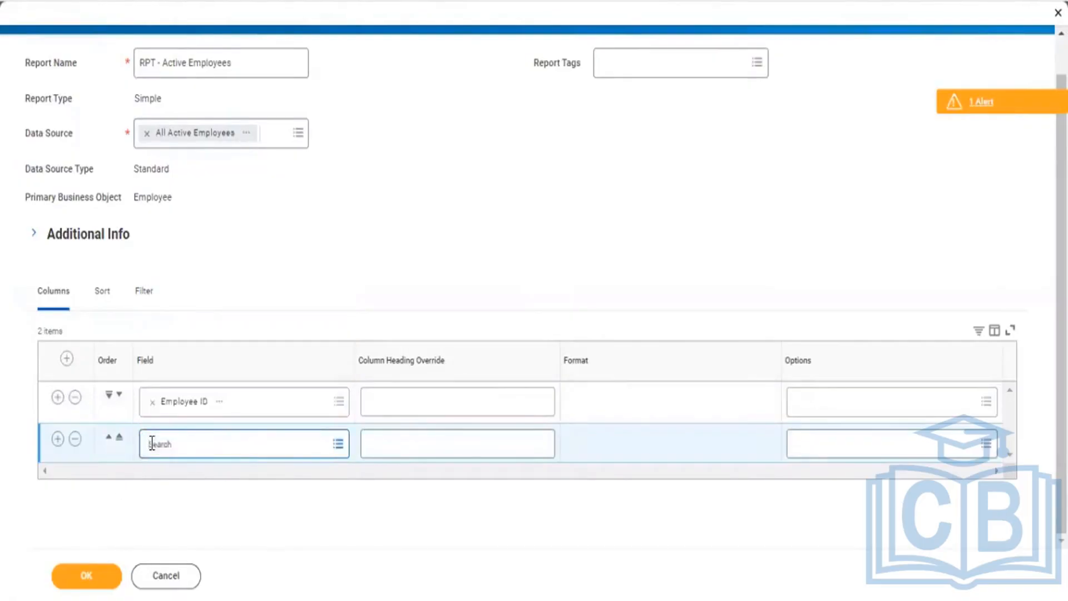
Step: Search for "Legal Name" in the second column row and choose Legal Name as its field
text(Legal Name)
key(Return)
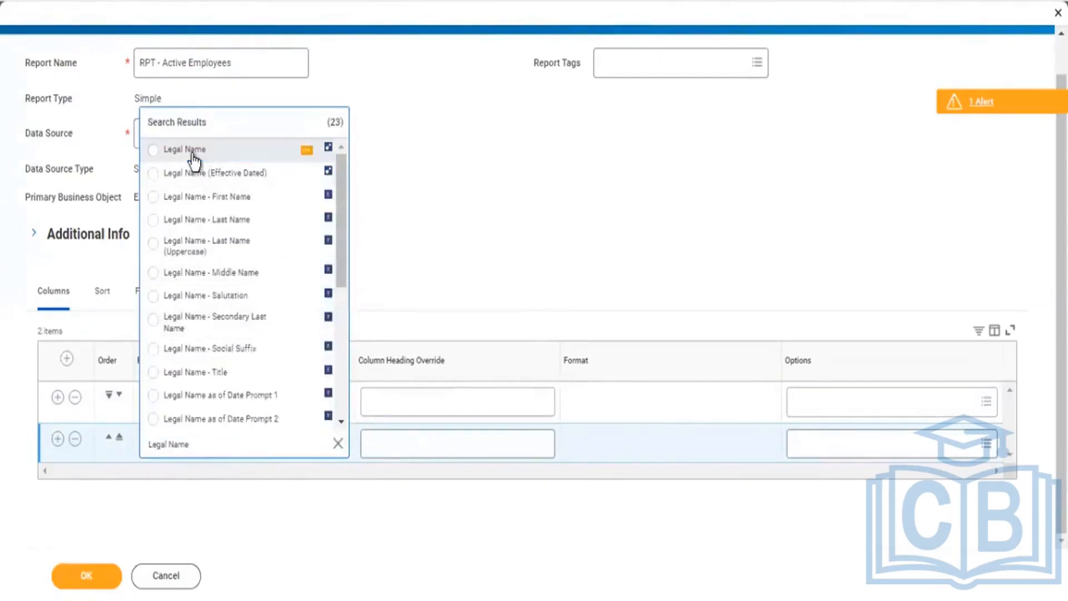
click(191, 154)
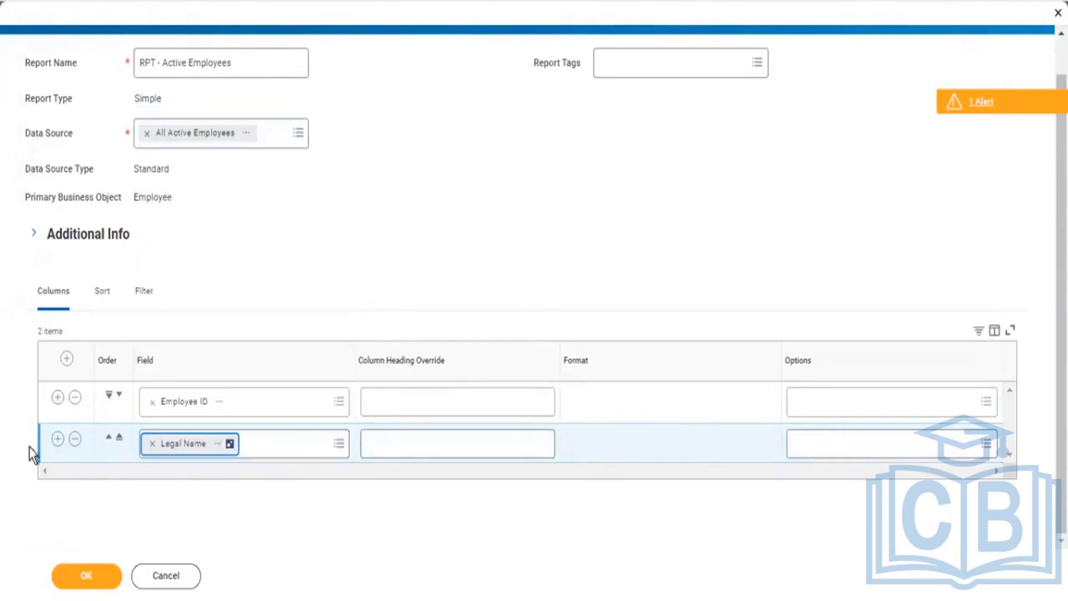
Step: Add two more rows below Legal Name in the report's column definitions
click(57, 439)
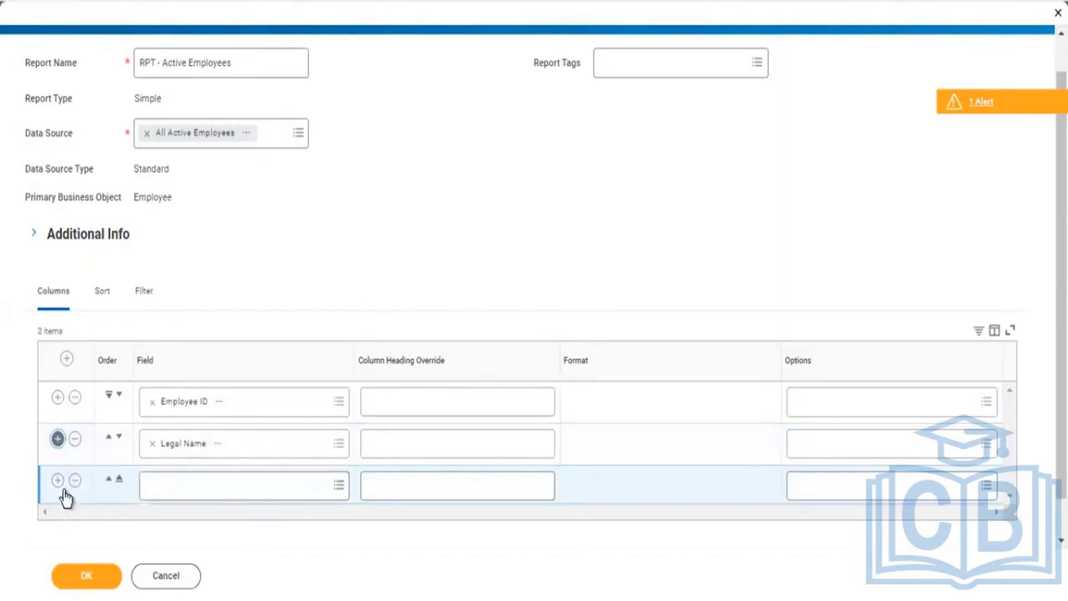
click(58, 481)
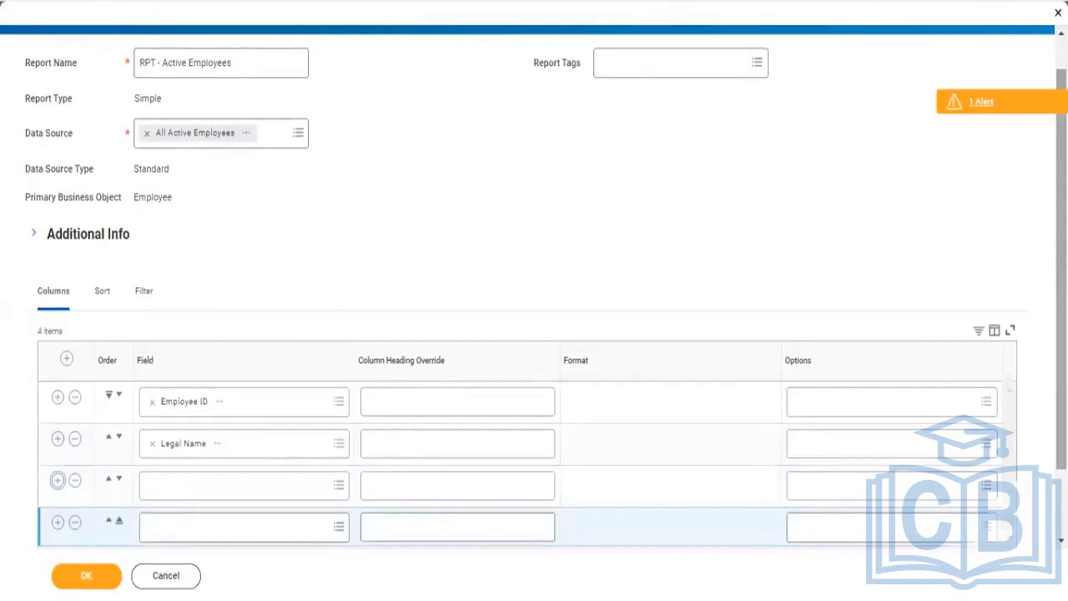
scroll(602, 274, down, 2)
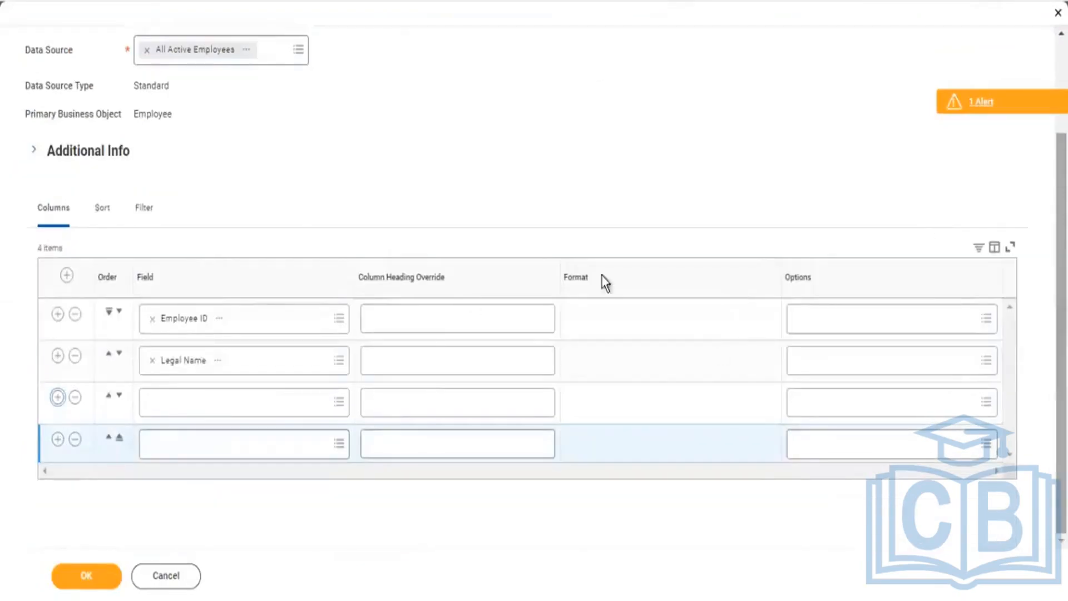
Step: Set the field of the third report column to Hire Date
click(209, 401)
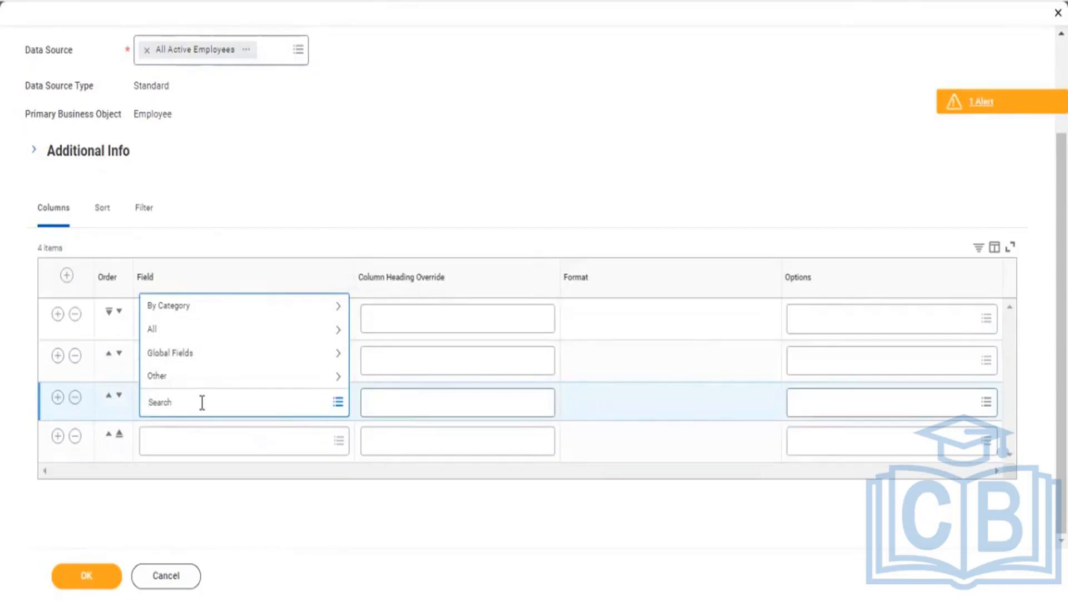
click(302, 185)
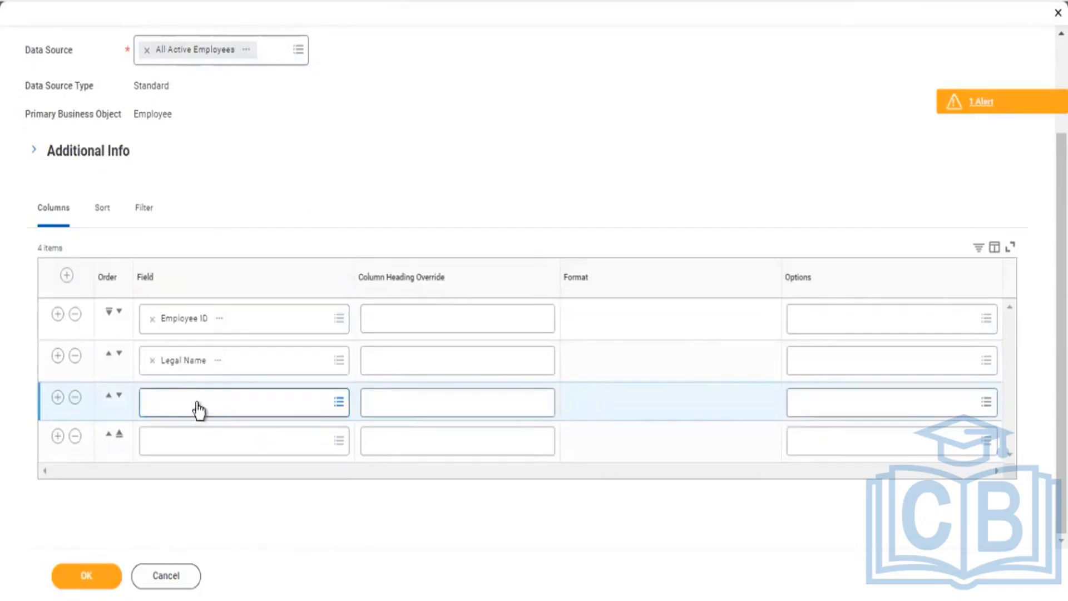
click(198, 404)
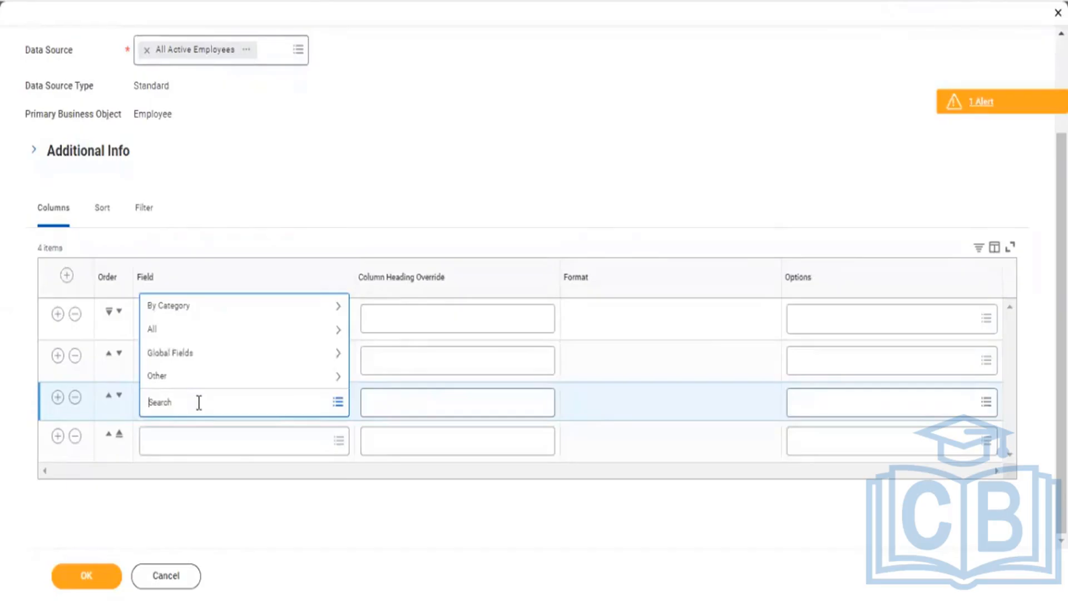
text(Hire Date)
key(Return)
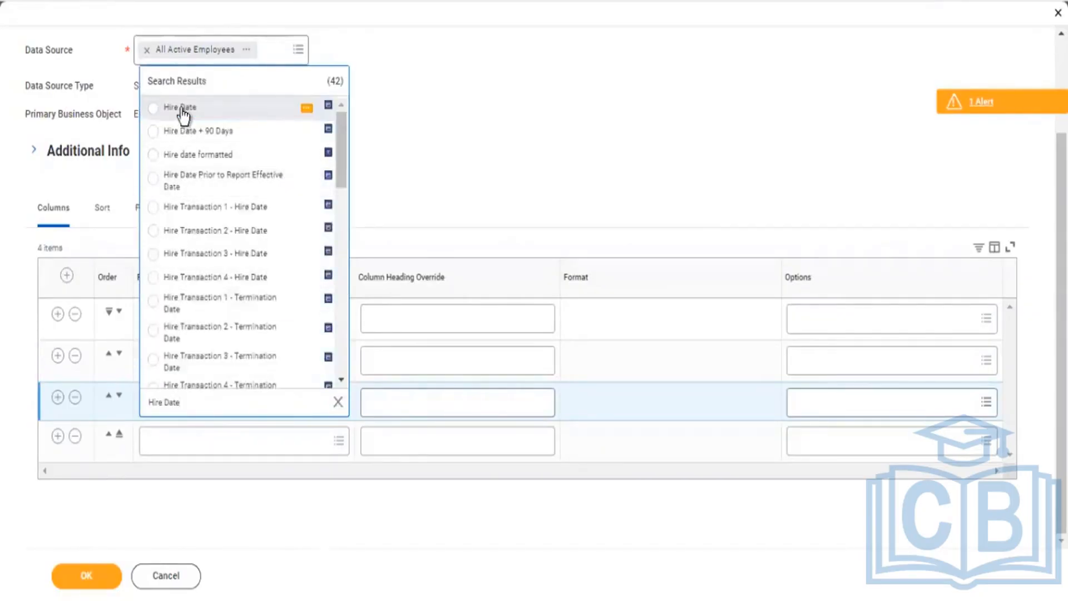
click(180, 108)
Step: Search for "Supervisory" in the fourth column row and choose Supervisory Organization as its field
click(157, 439)
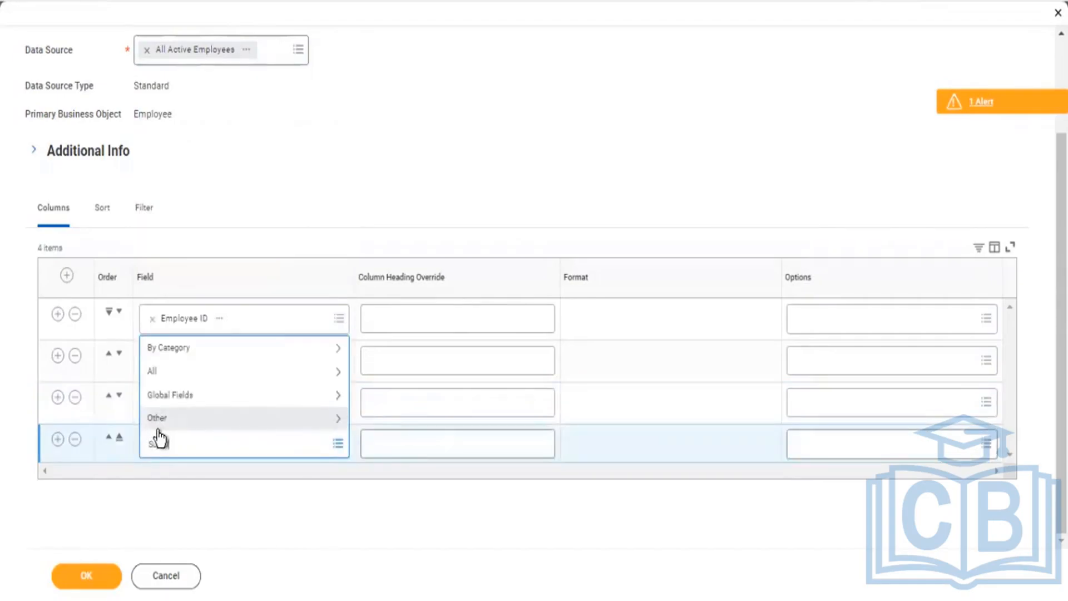
click(158, 427)
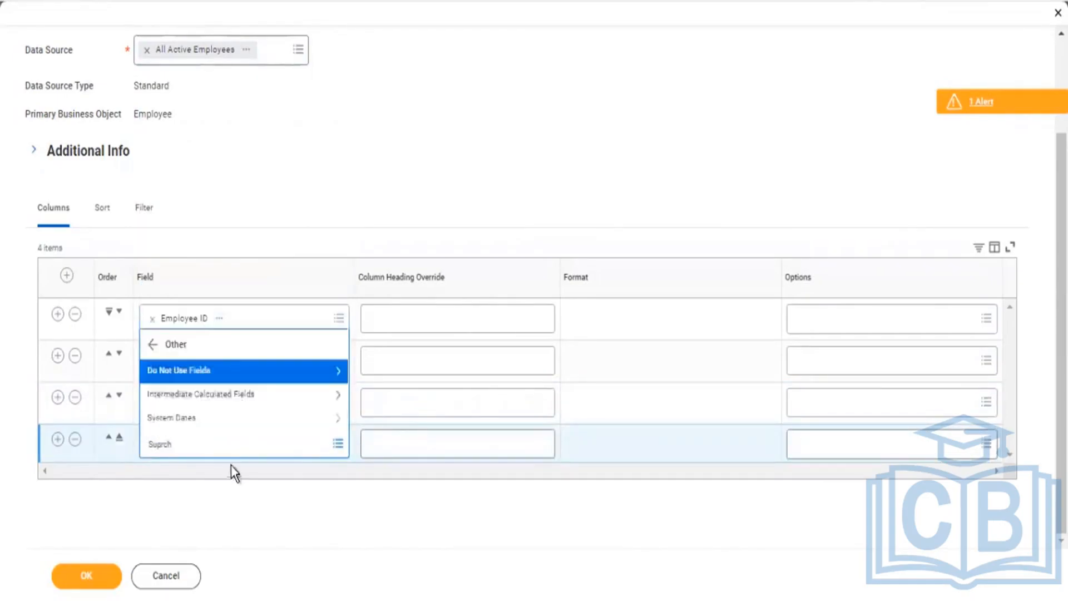
click(182, 444)
text(Su)
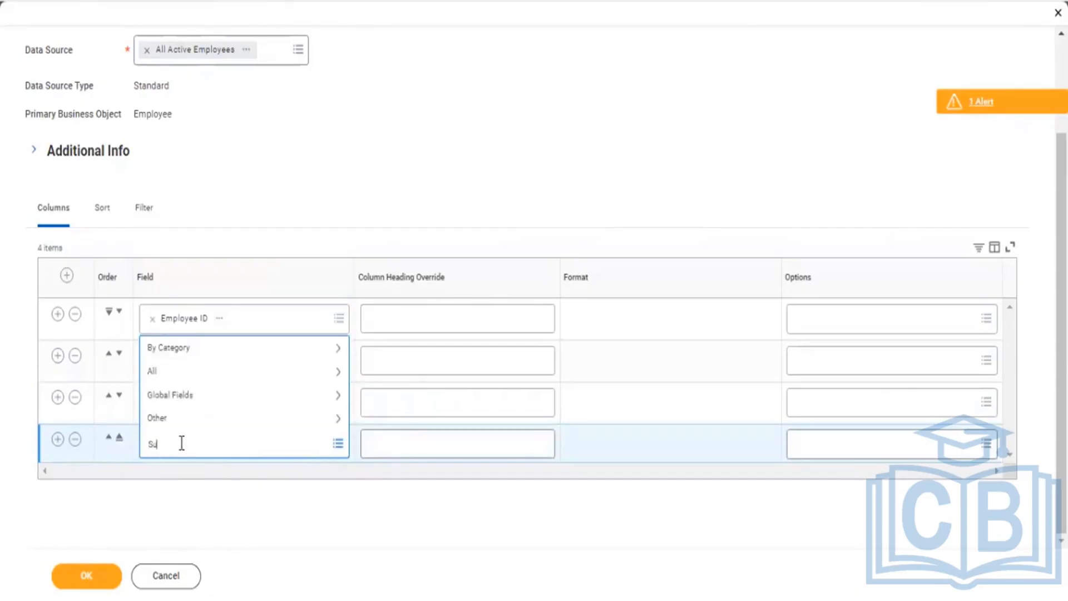
text(pervisory)
key(Return)
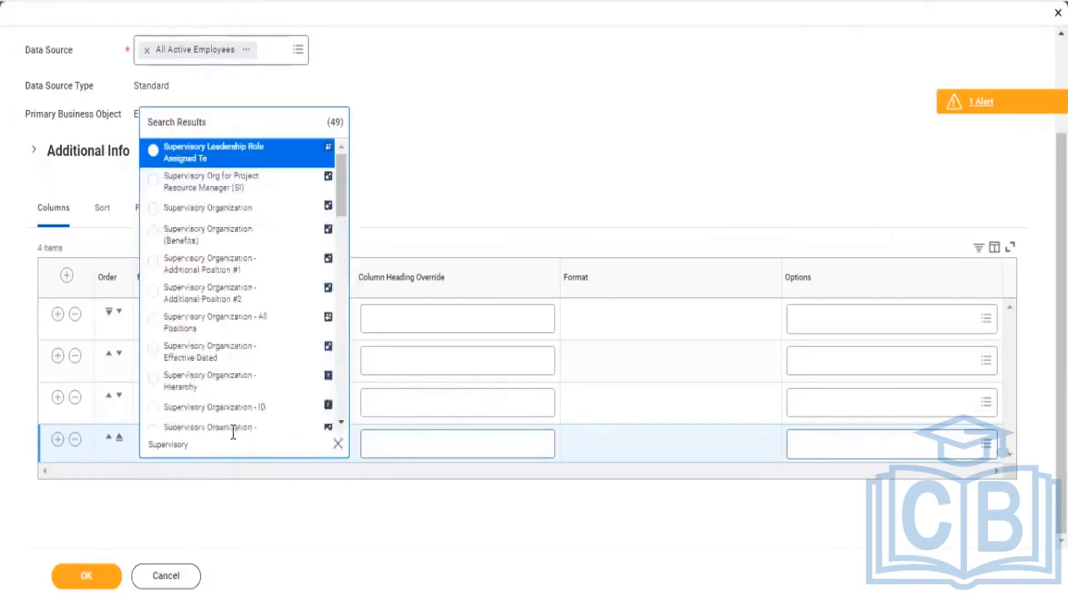
click(249, 211)
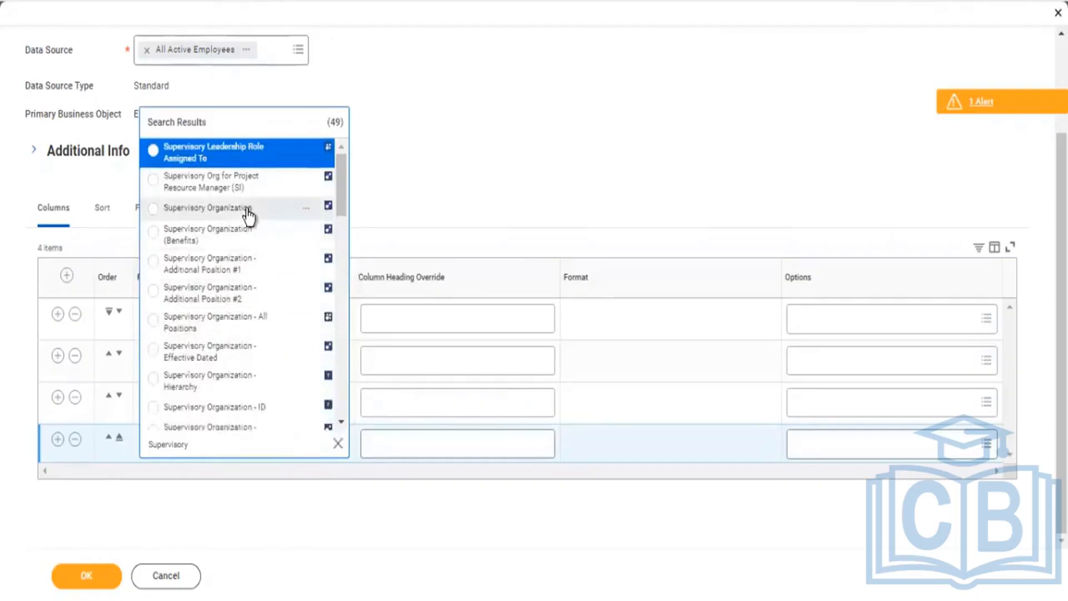
Step: Add a fifth row to the column definitions and set its field to Cost Center
click(58, 438)
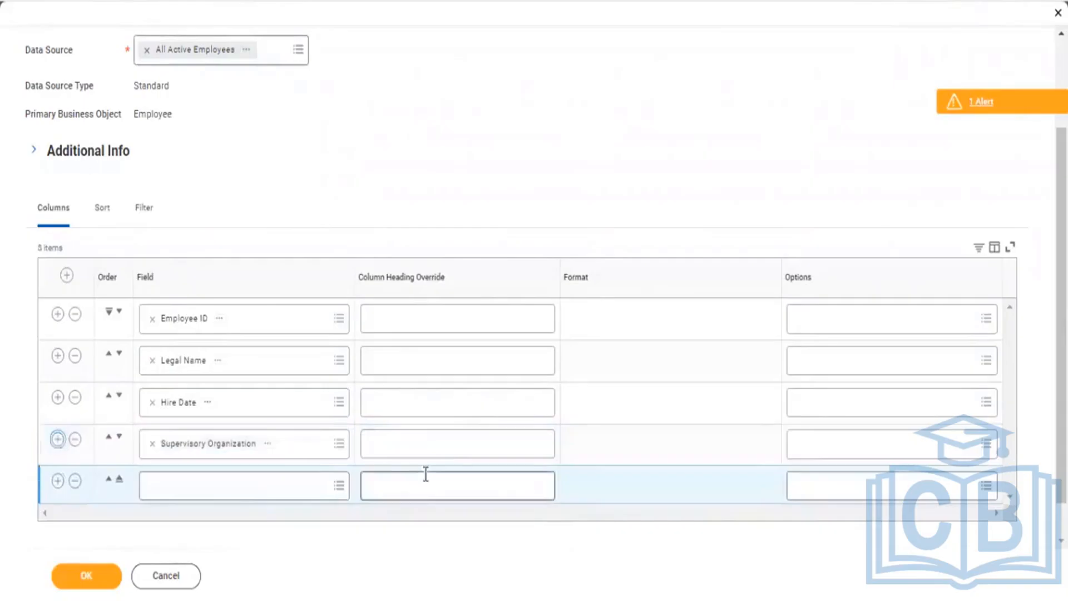
drag(1062, 284, 1062, 314)
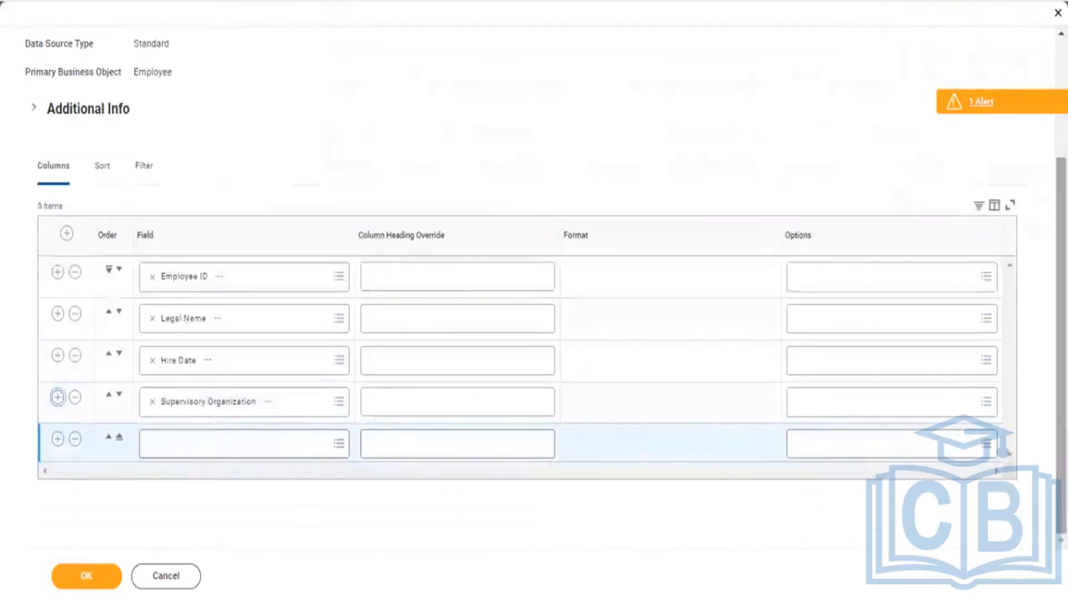
click(286, 448)
text(Cost)
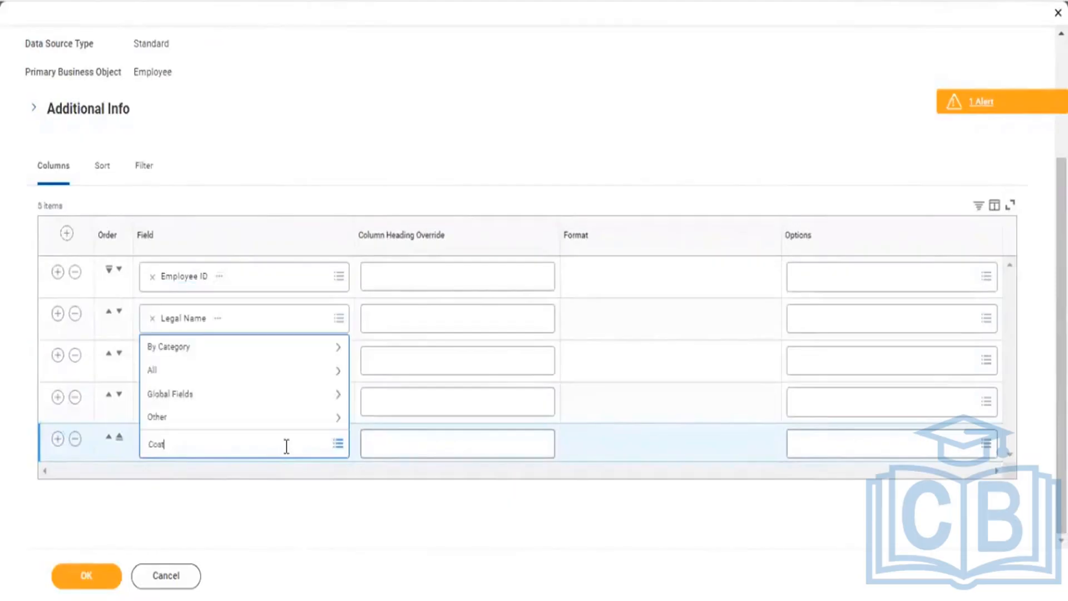
text( Center)
double_click(286, 447)
key(Return)
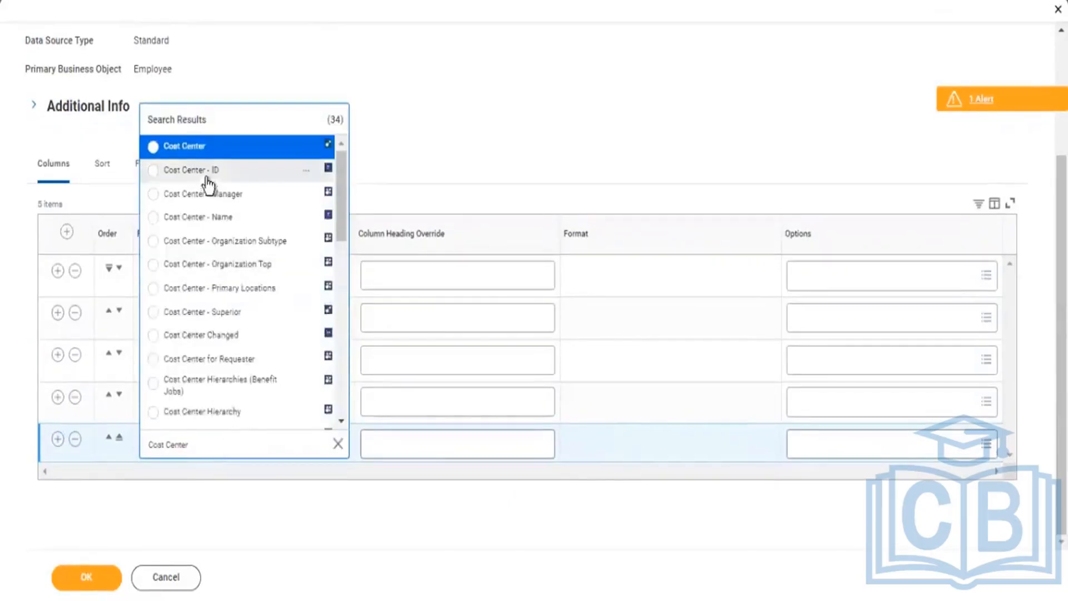
click(196, 147)
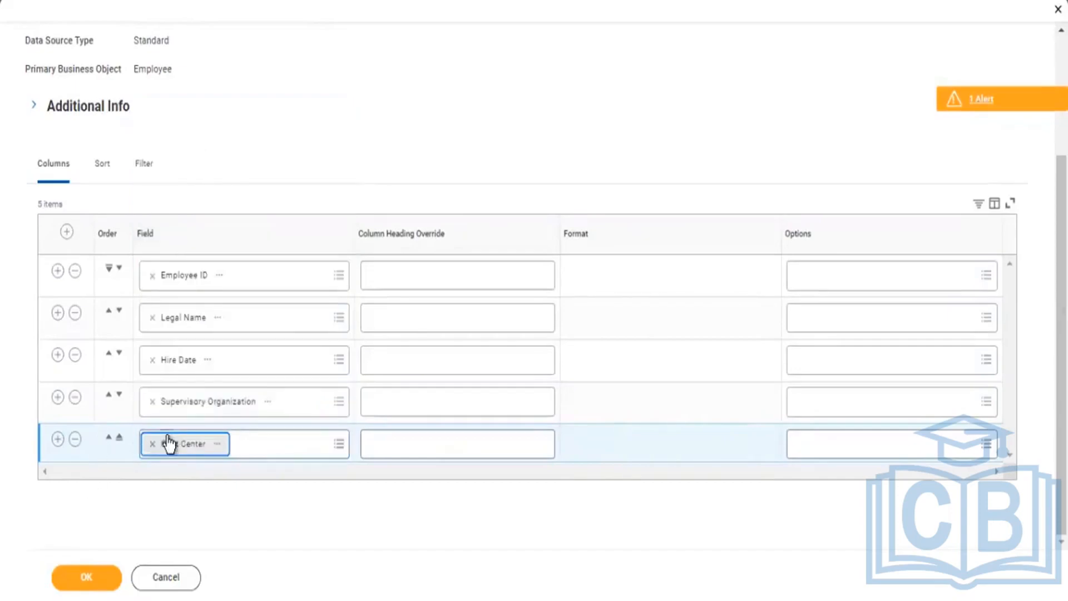
Step: Add a sixth row to the column definitions and set its field to Location
click(58, 439)
click(220, 494)
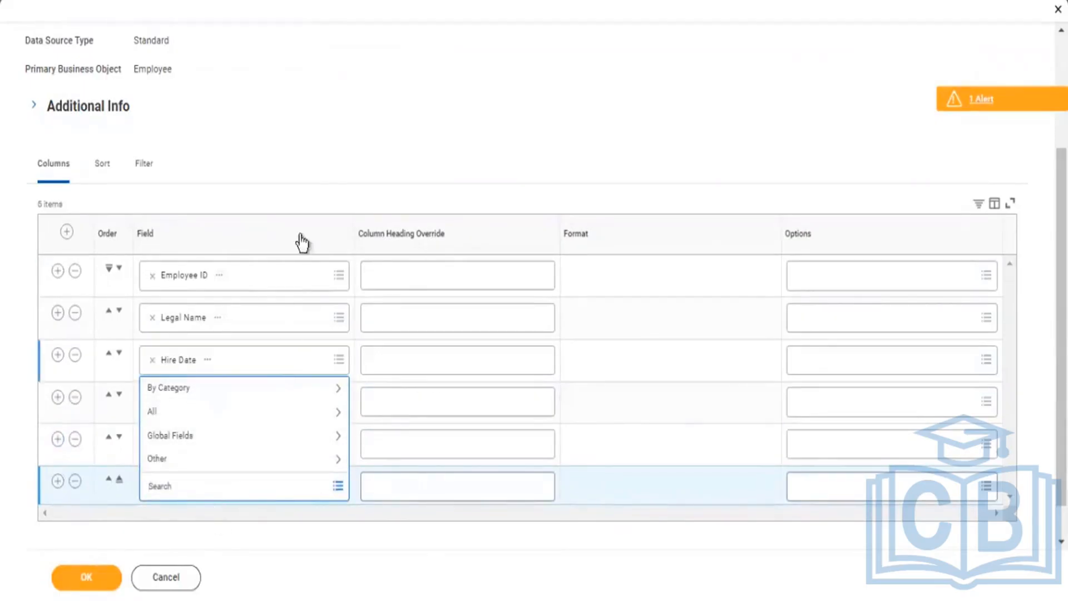
click(314, 104)
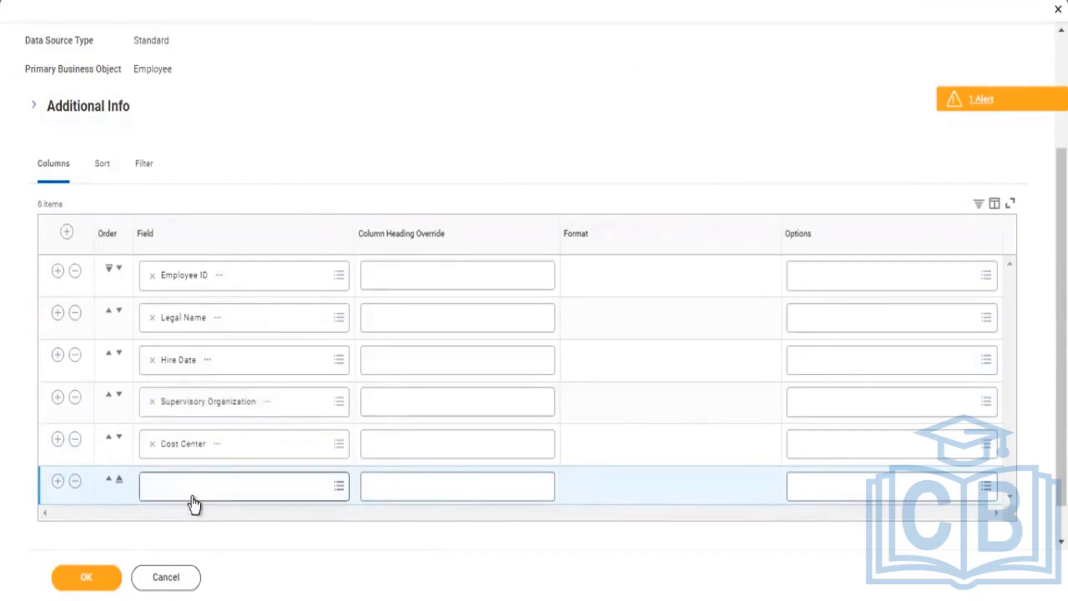
click(191, 494)
text(Location)
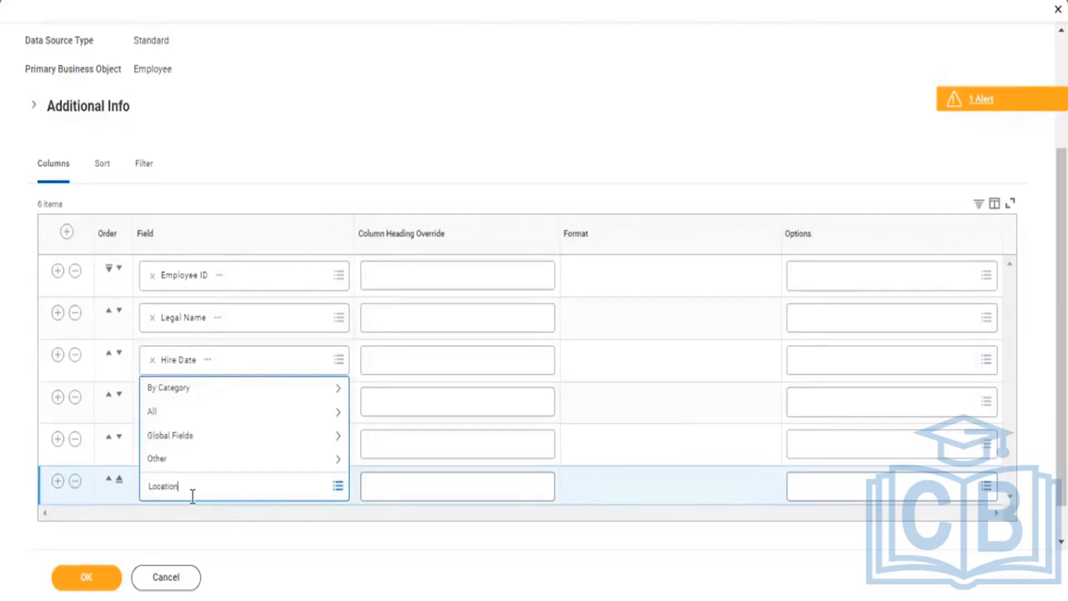
key(Return)
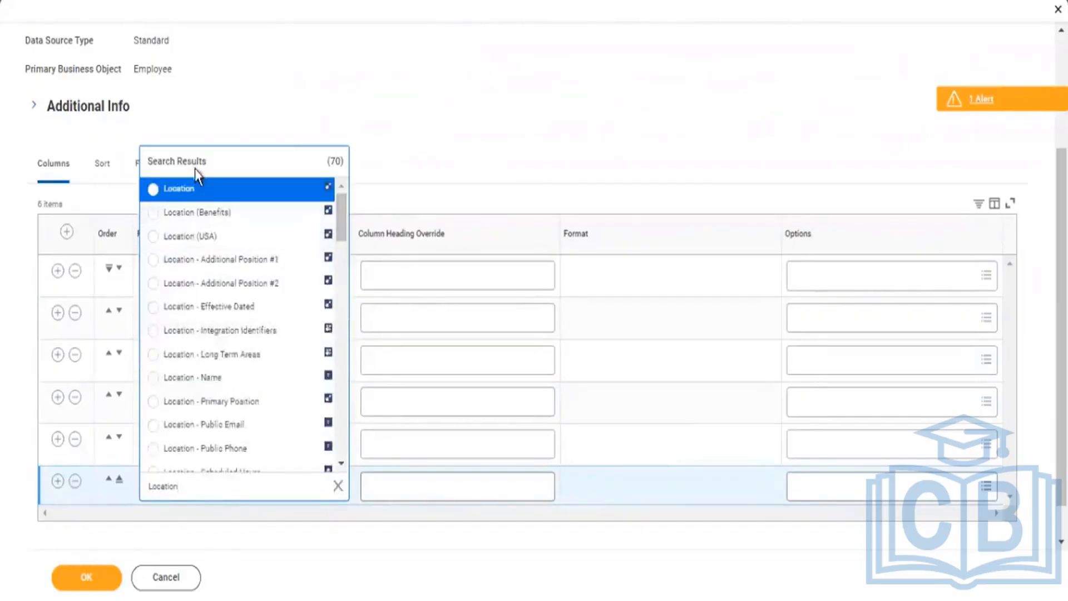
click(189, 191)
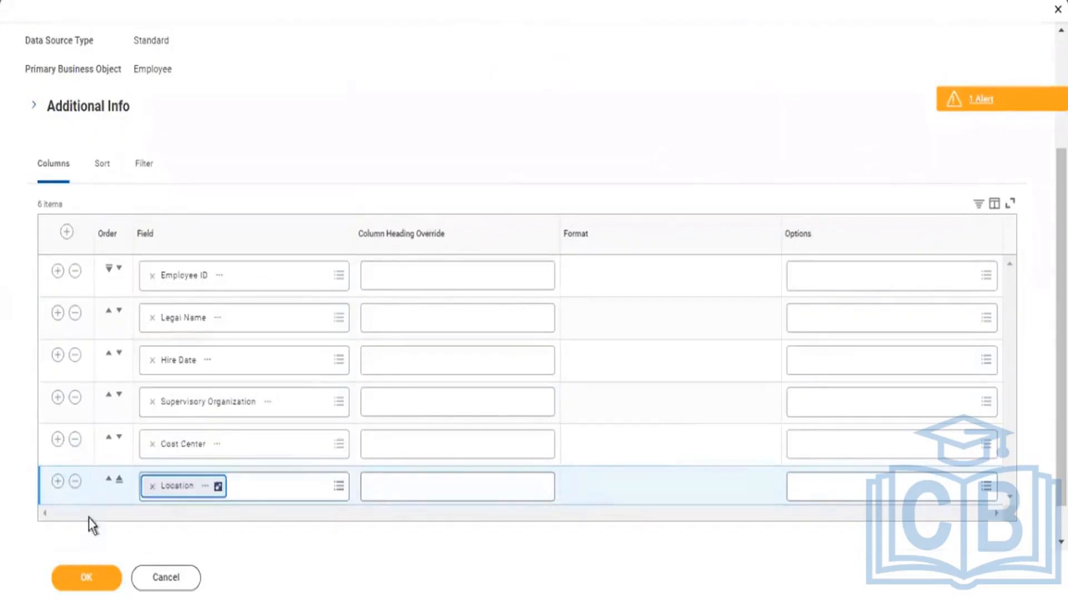
Step: Save the RPT - Active Employees report definition and run the report
click(89, 578)
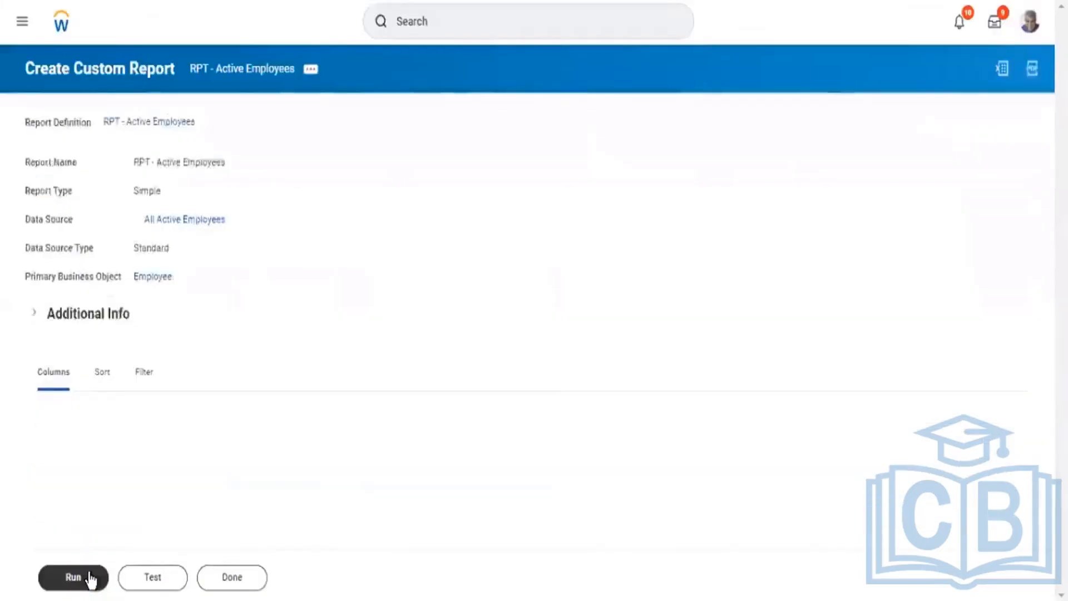
click(91, 578)
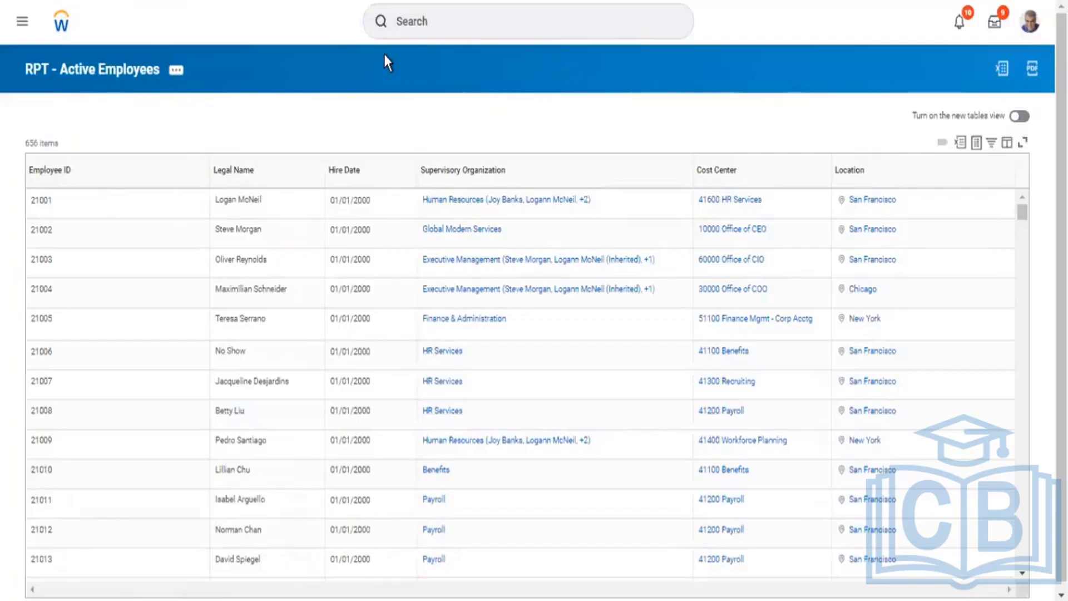
Step: Start a new custom report named "RPT - All Active employees - Advanced" and set its report type to Advanced
click(437, 9)
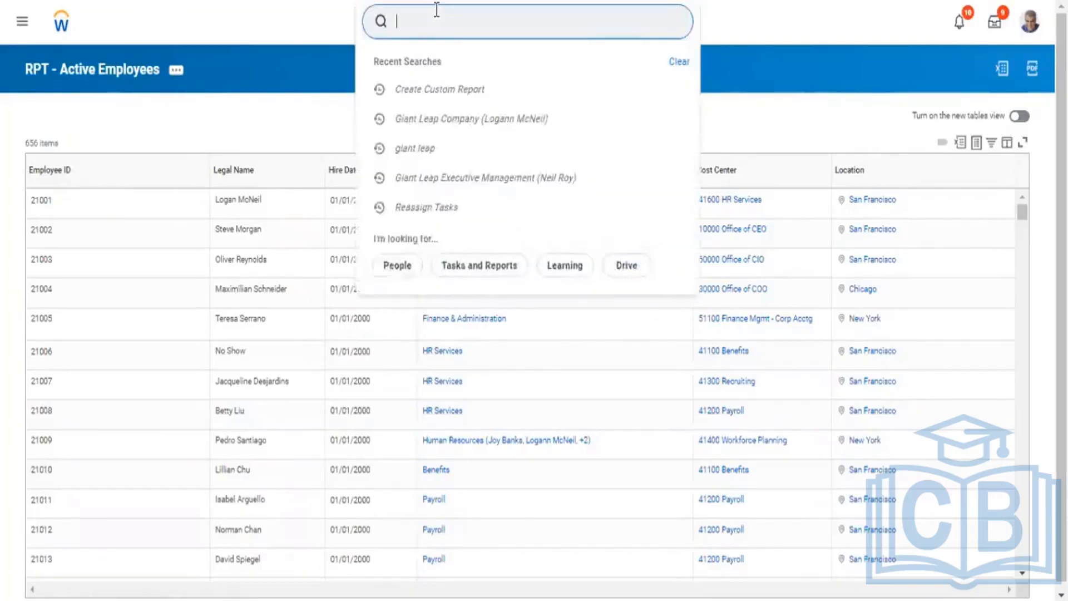
click(431, 91)
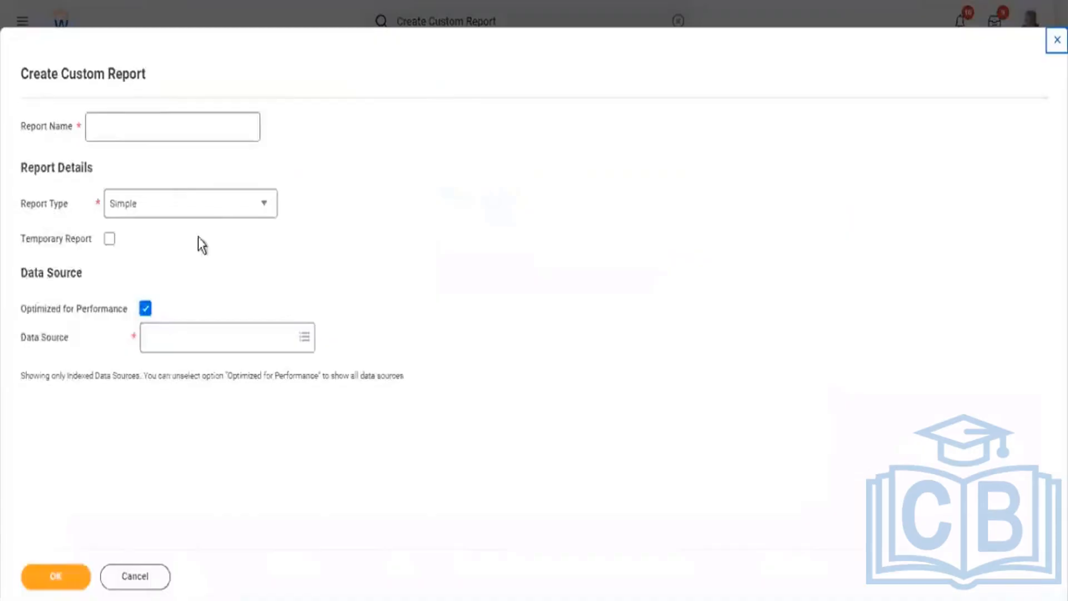
click(142, 124)
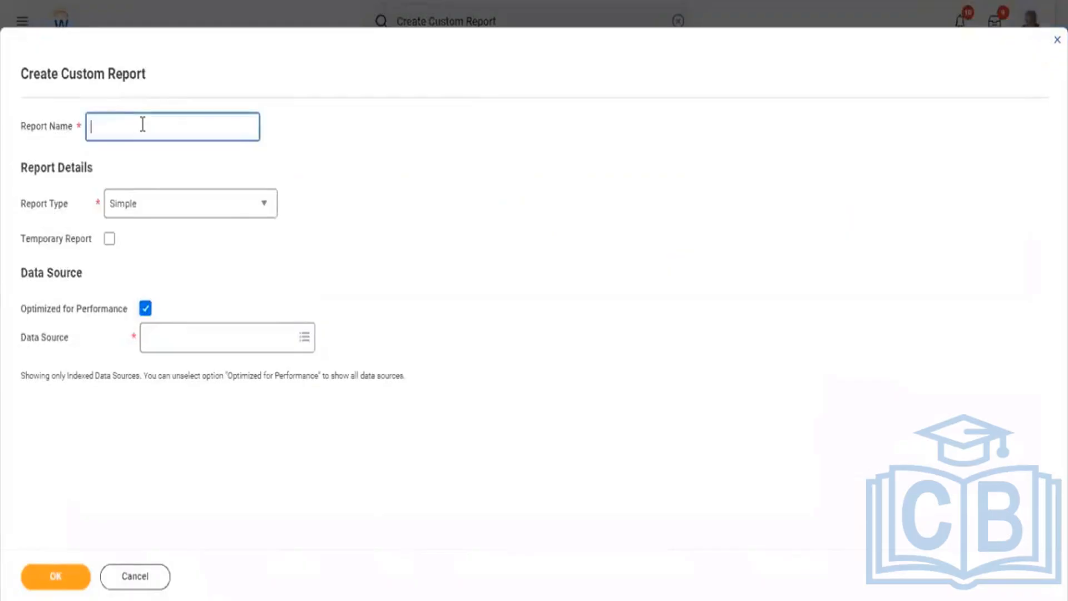
text(R)
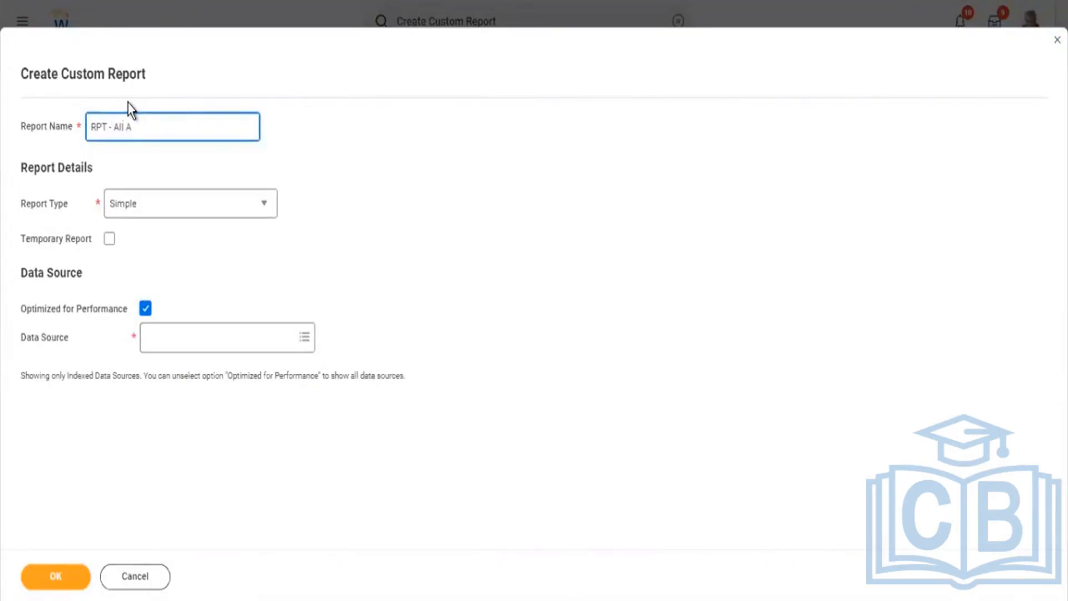
text(PT - All Activ)
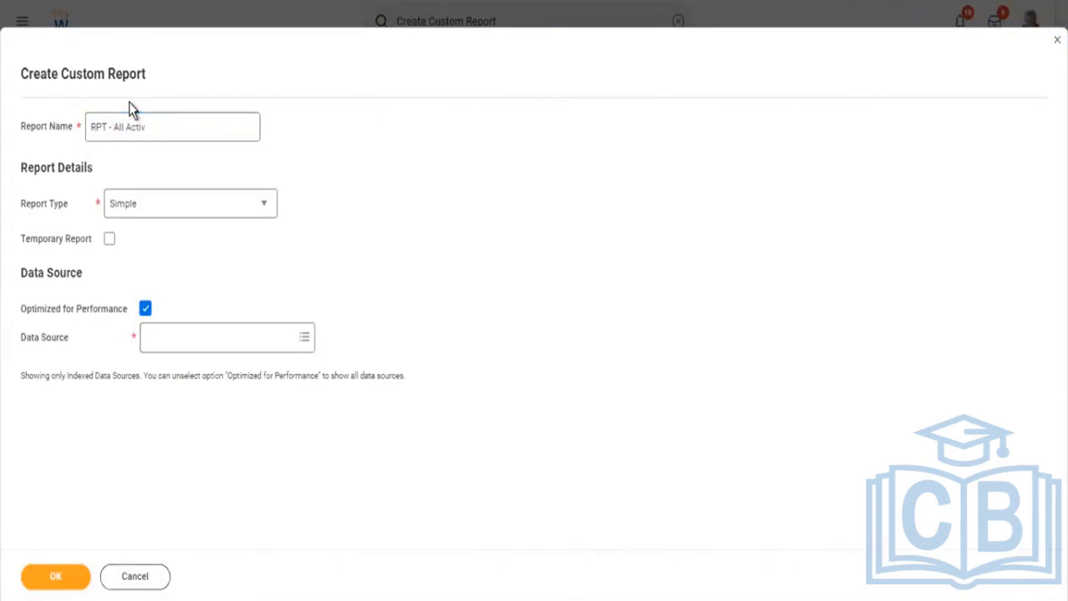
click(164, 122)
text(e )
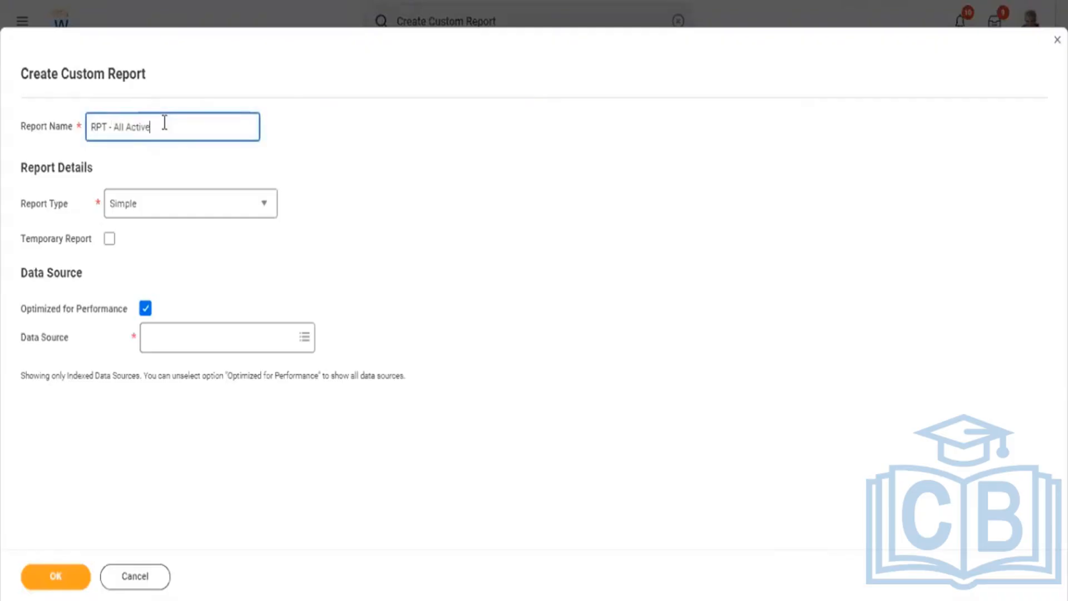
text(employees - Advanced)
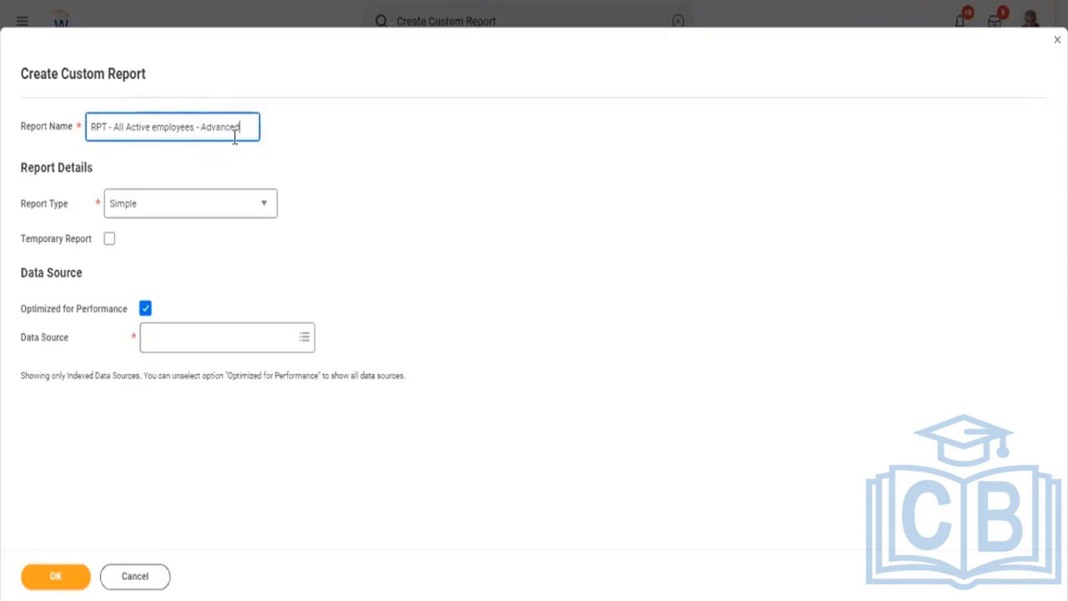
click(192, 219)
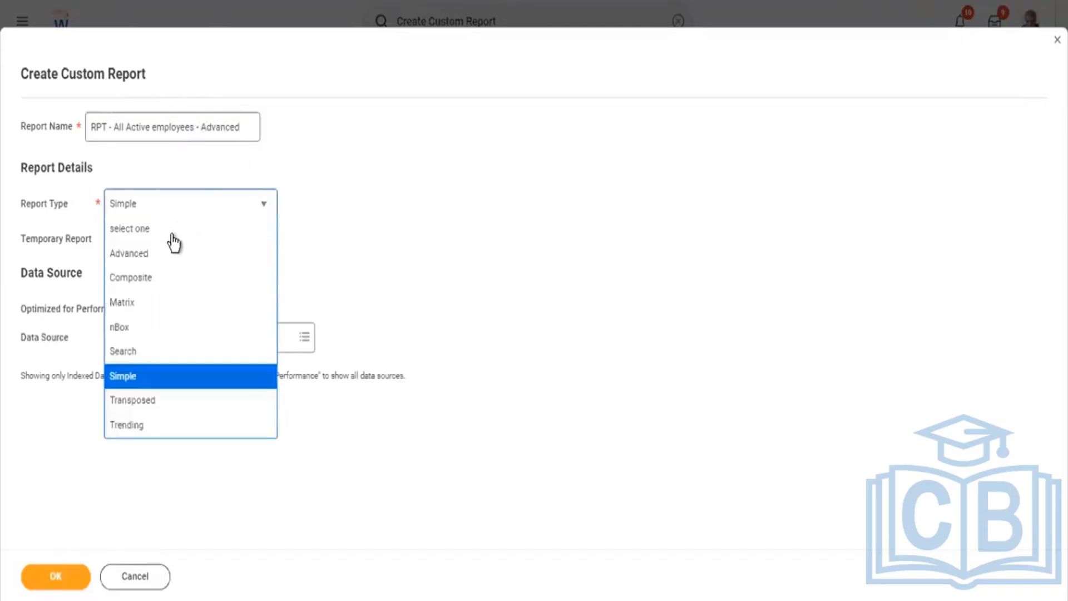
click(156, 253)
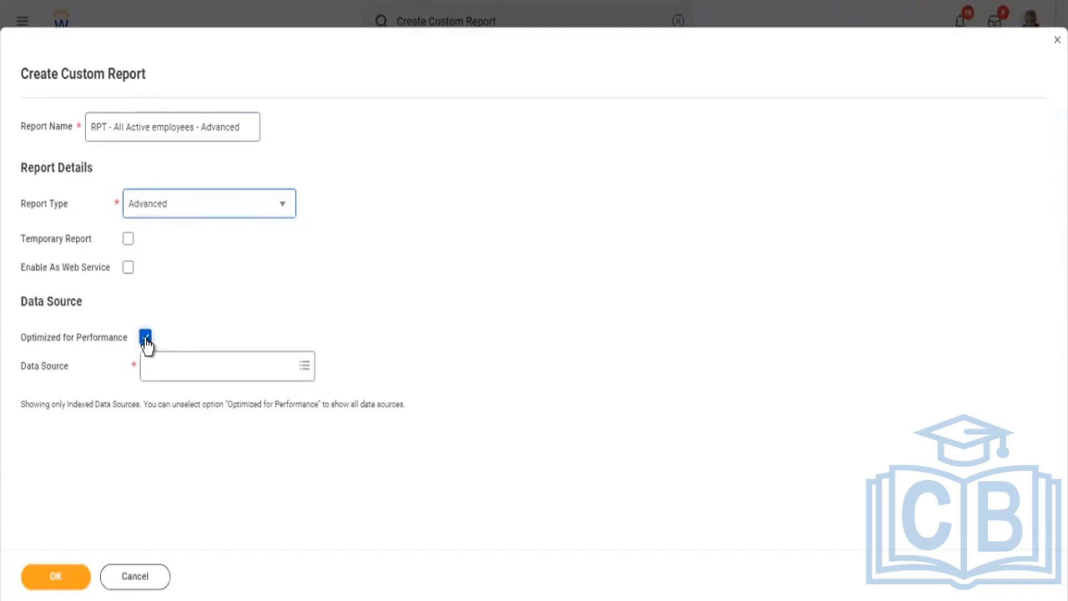
Step: Turn off Optimized for Performance and try All Active and Terminated Workers as the report's data source
click(145, 338)
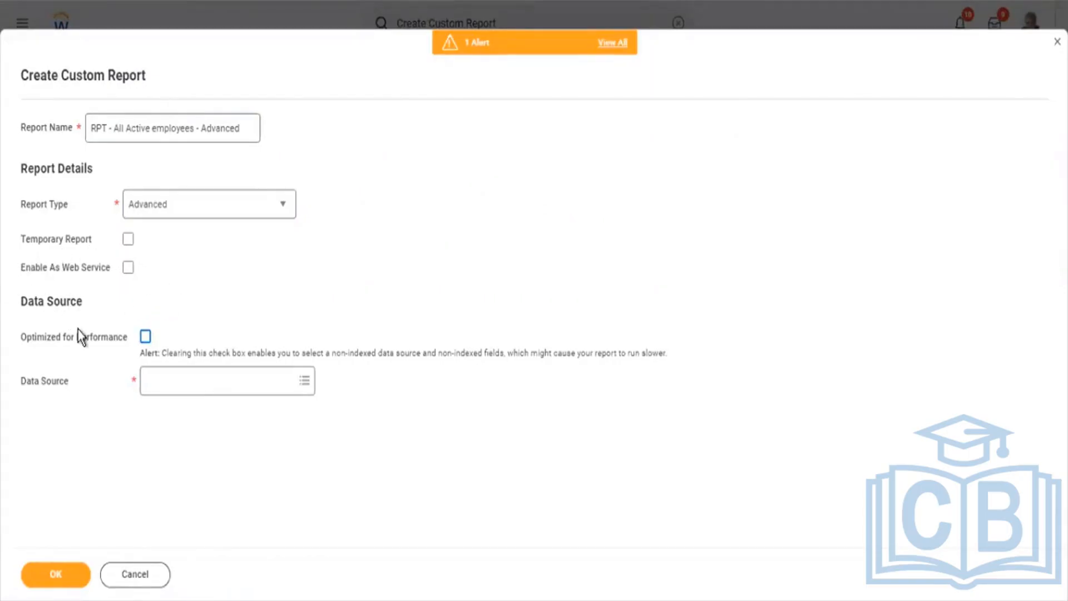
mouse_move(78, 329)
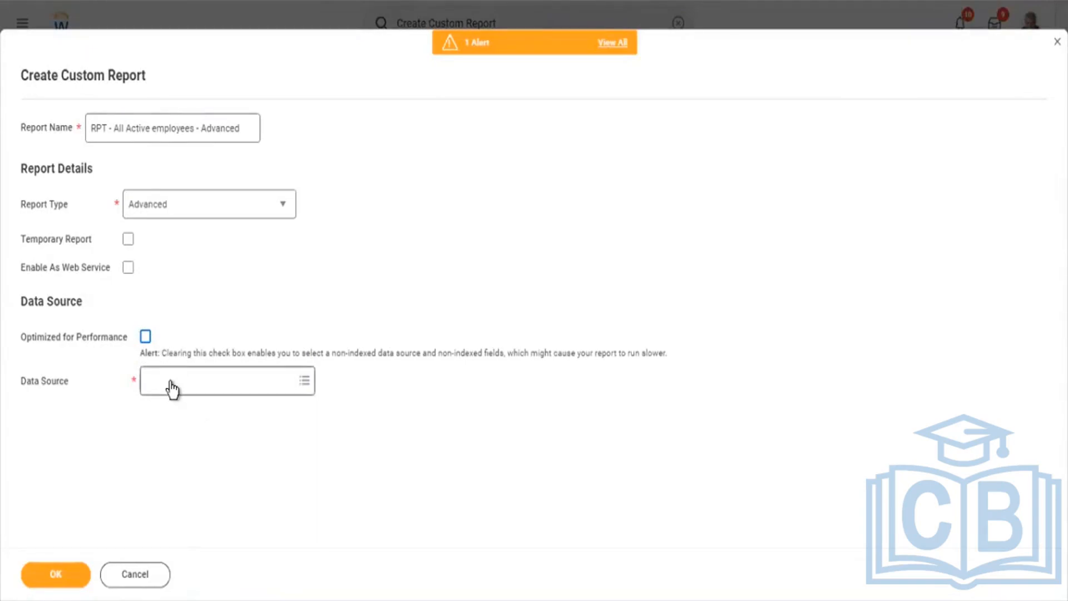
mouse_move(172, 388)
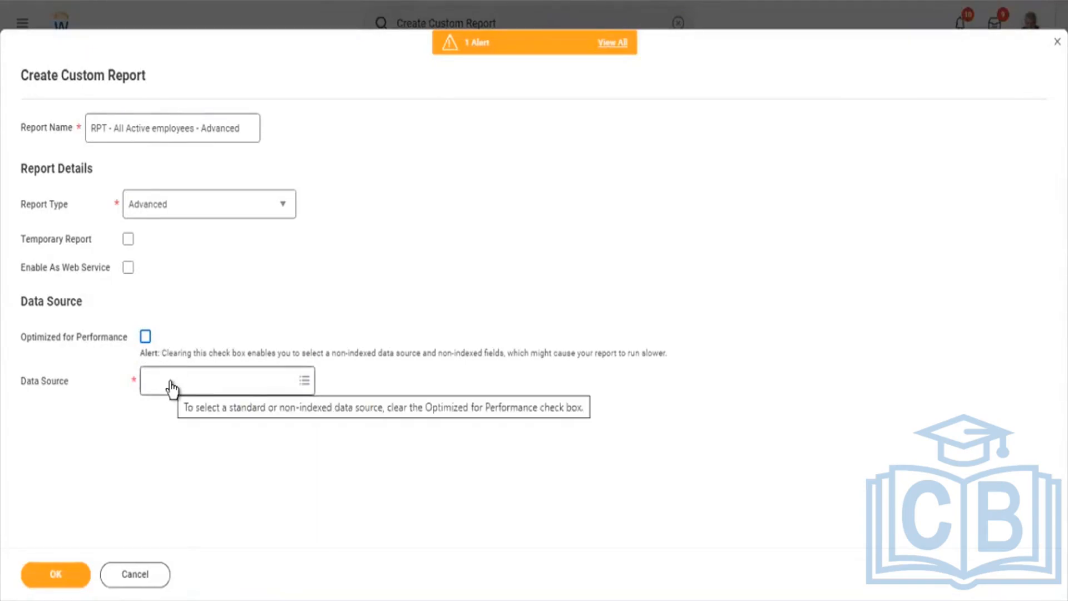
click(171, 384)
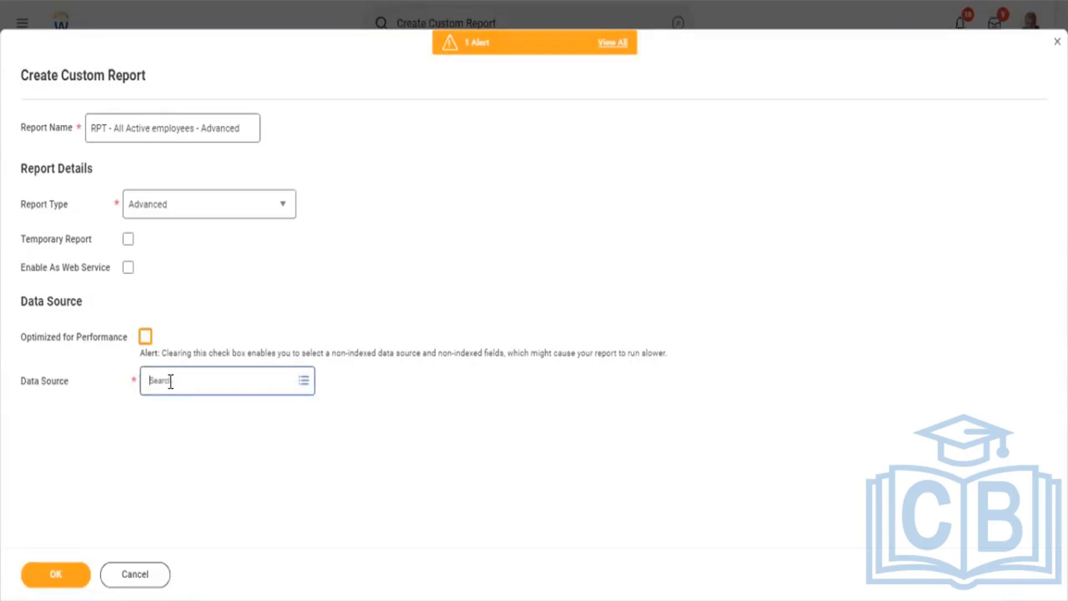
text(All)
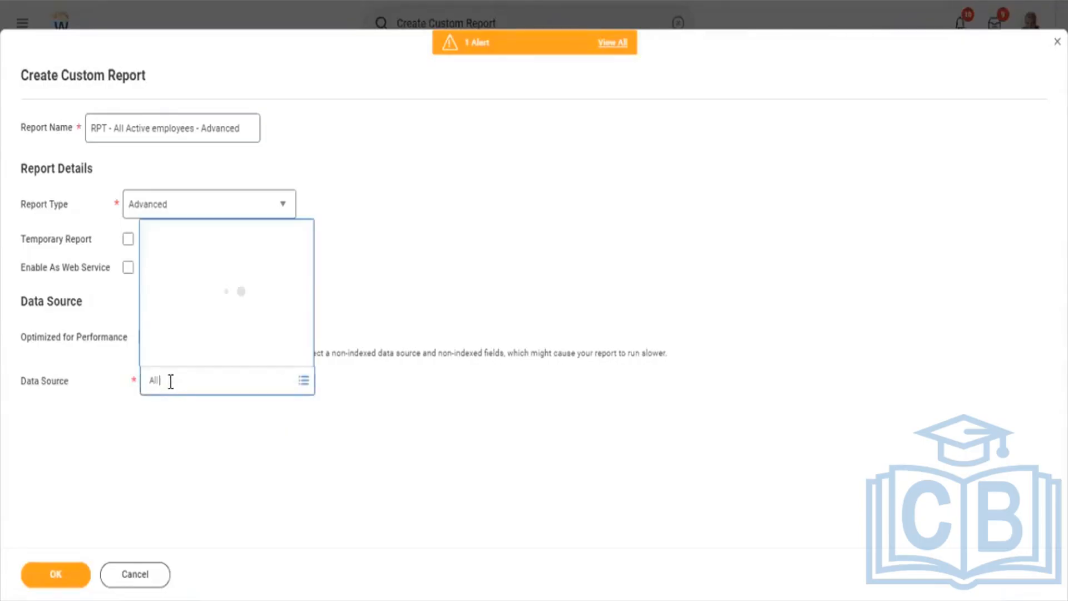
text( activ)
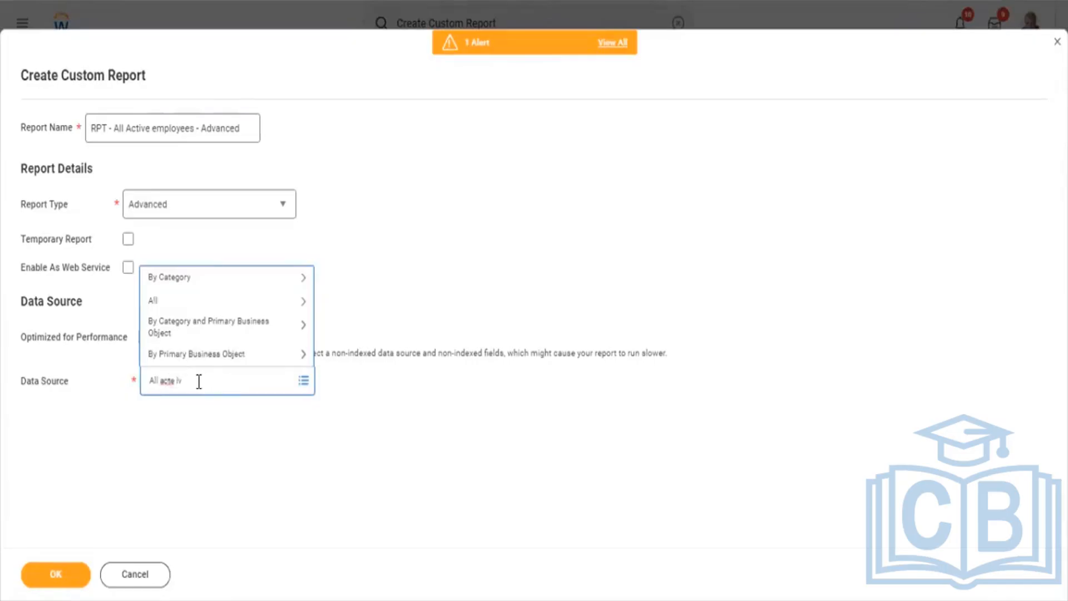
key(BackSpace)
key(BackSpace)
key(BackSpace)
key(BackSpace)
text(ive and ter)
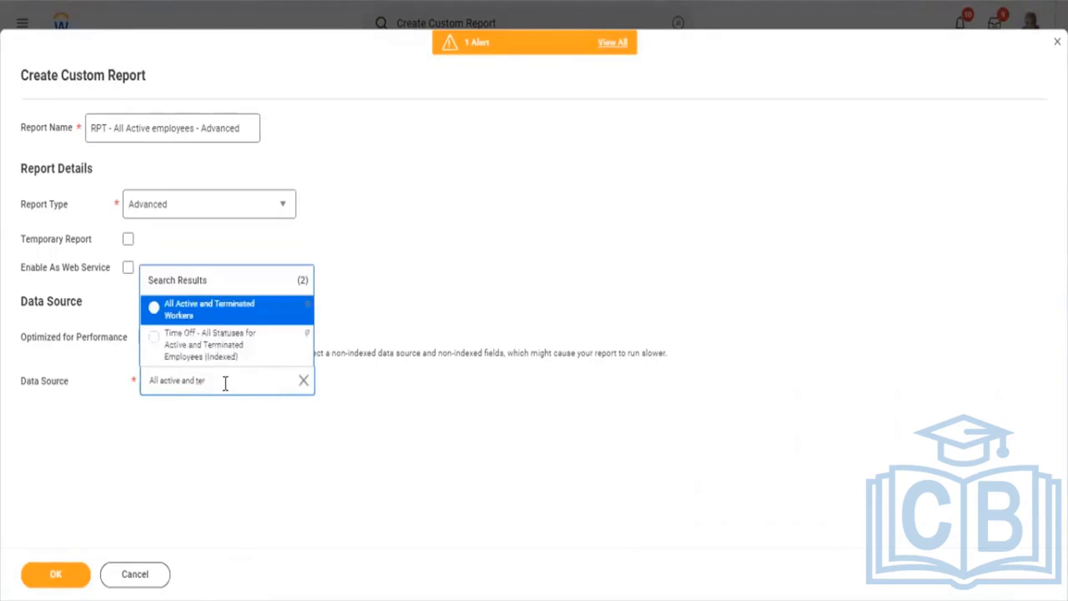
click(198, 312)
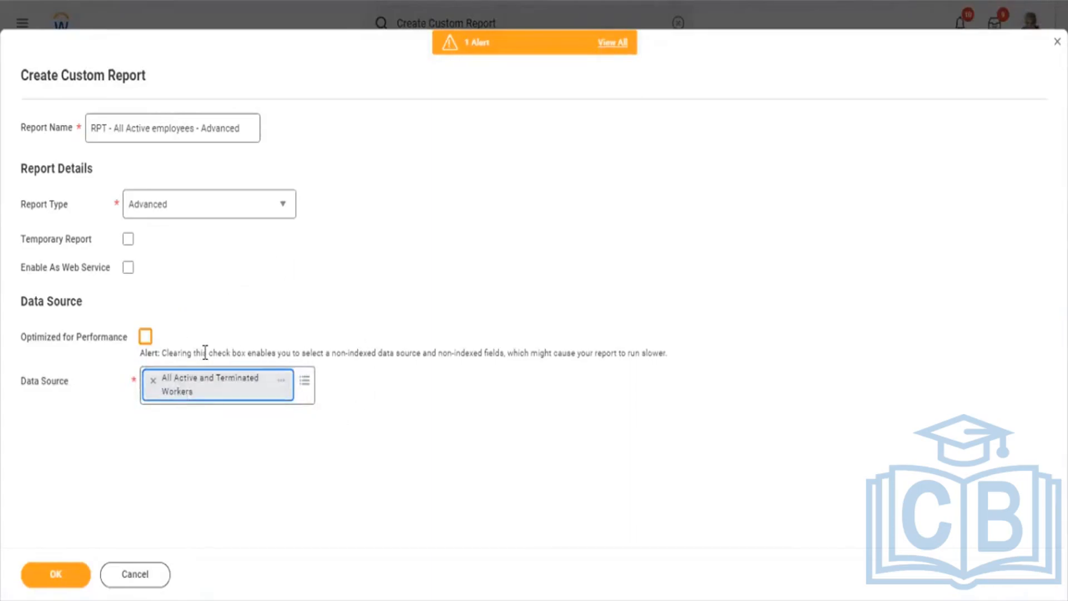
click(154, 382)
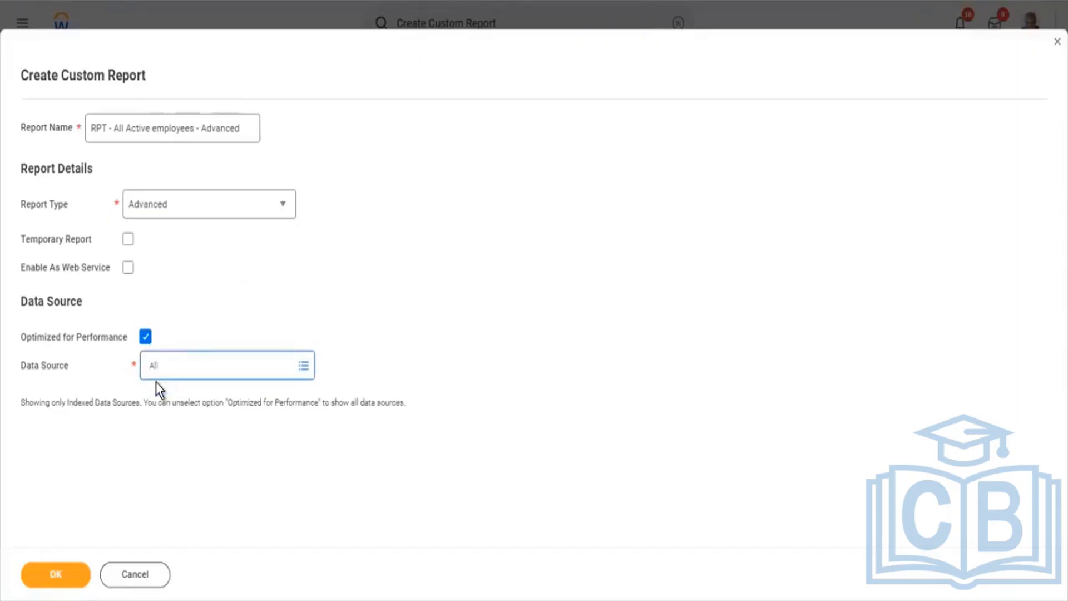
Step: With Optimized for Performance enabled, set the data source to Indexed All Workers and create the report definition
text(All workers)
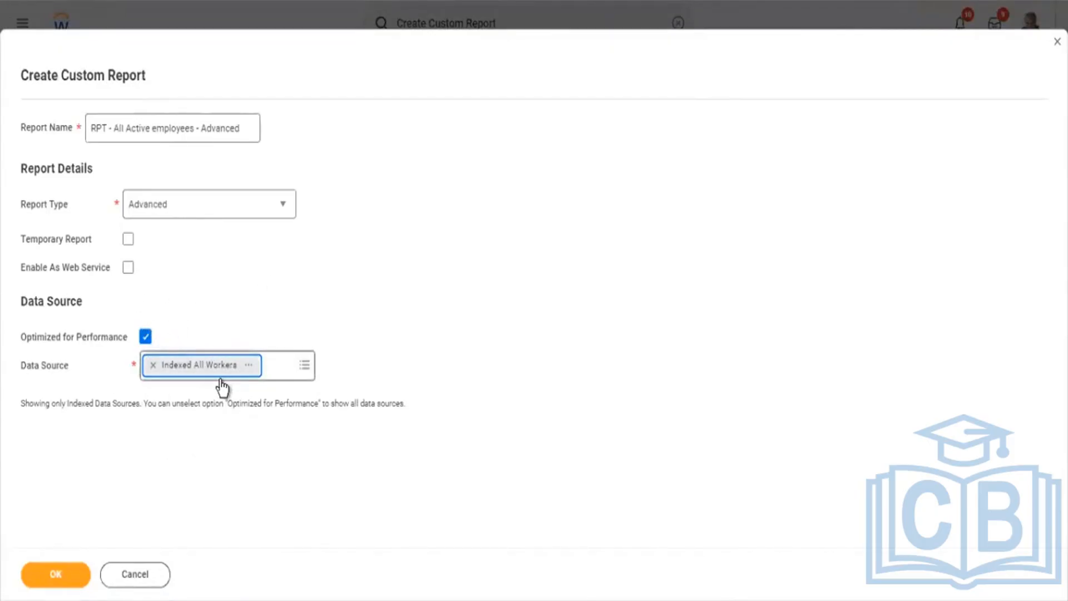
click(55, 575)
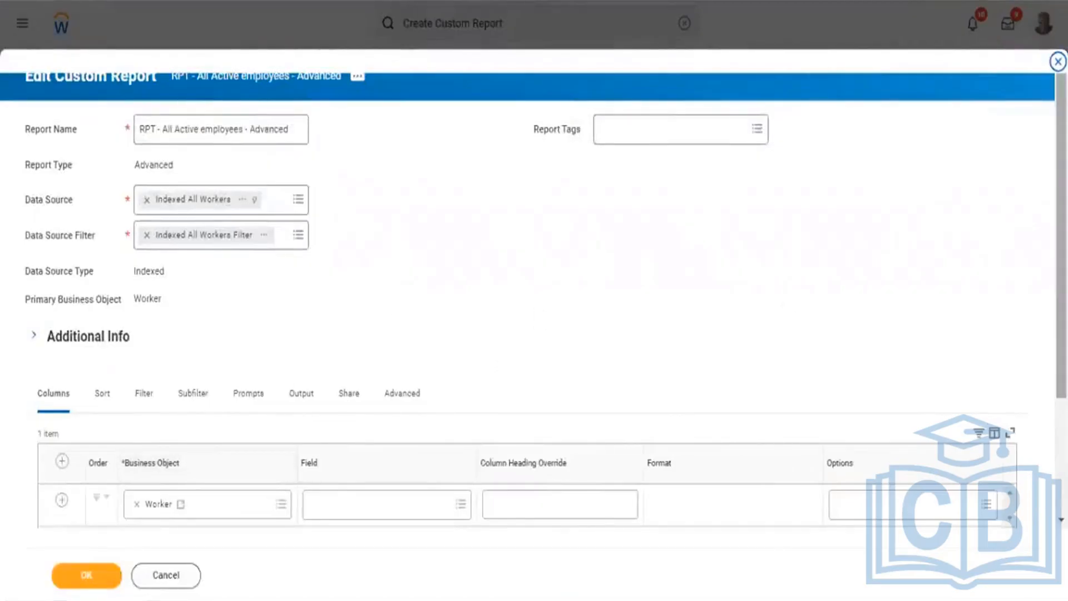
scroll(534, 301, down, 3)
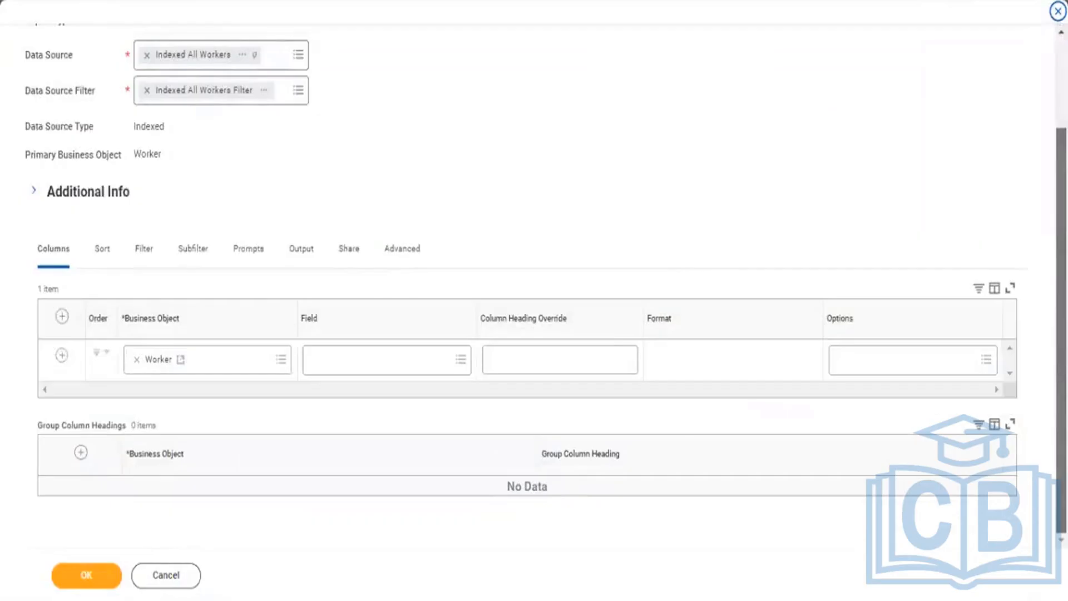
scroll(534, 300, up, 2)
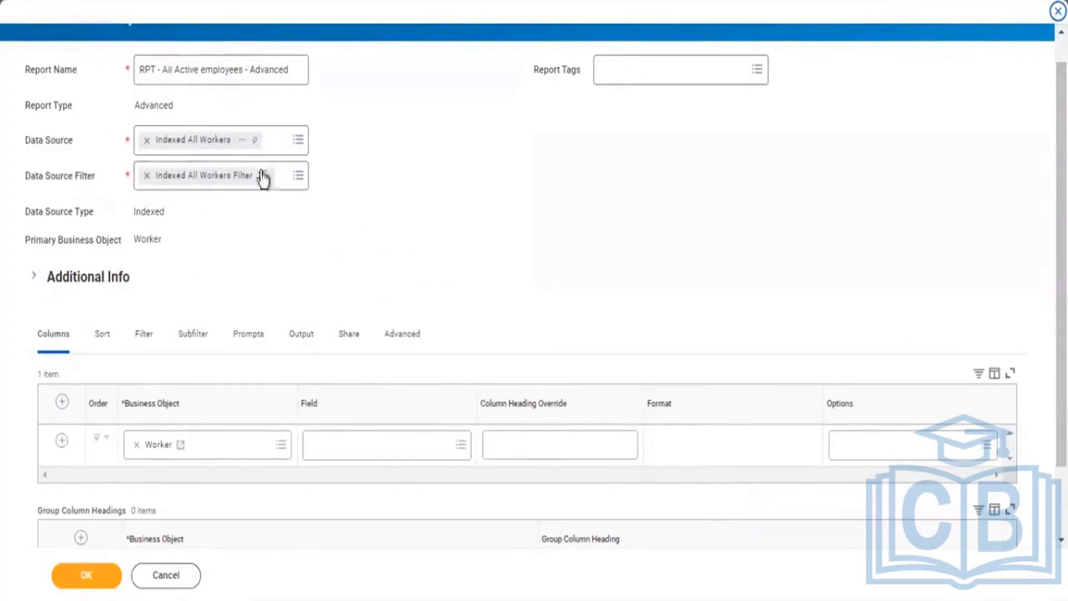
click(293, 180)
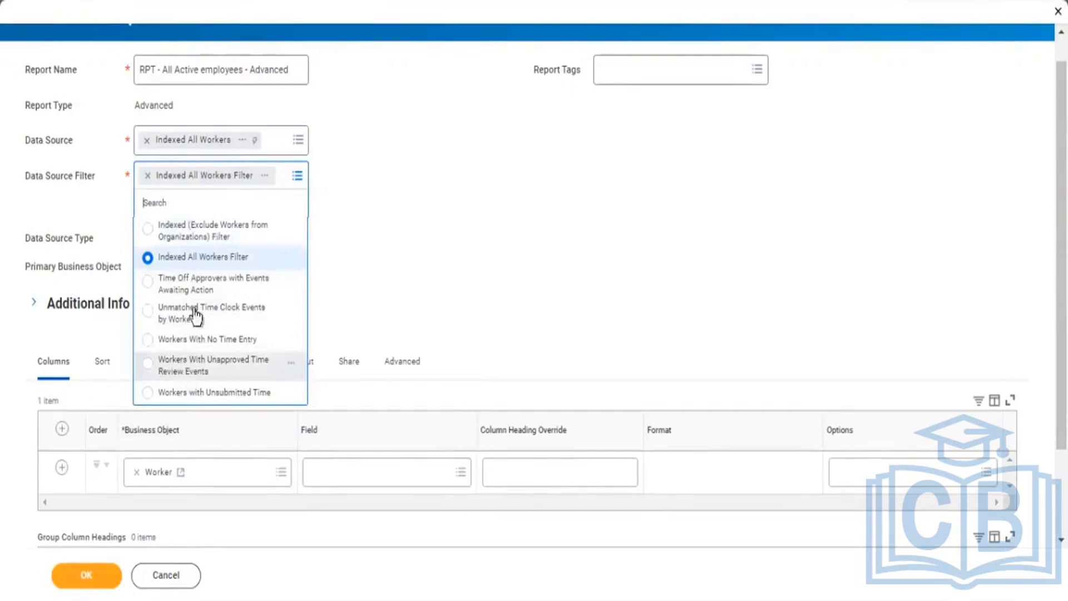
click(367, 216)
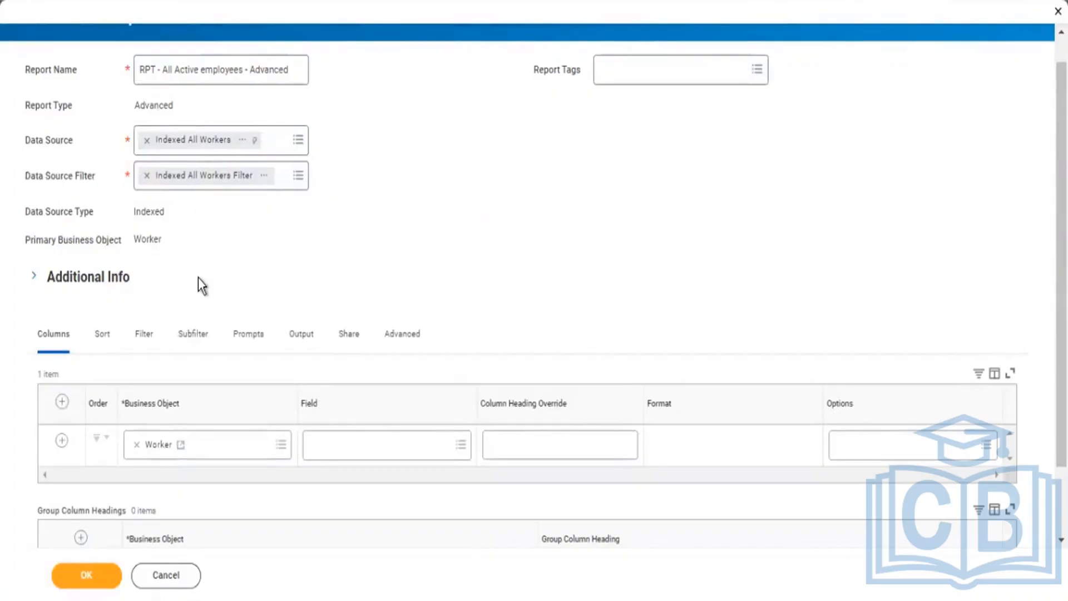
Step: Add a filter condition on instances and set its field to Active Status
click(146, 337)
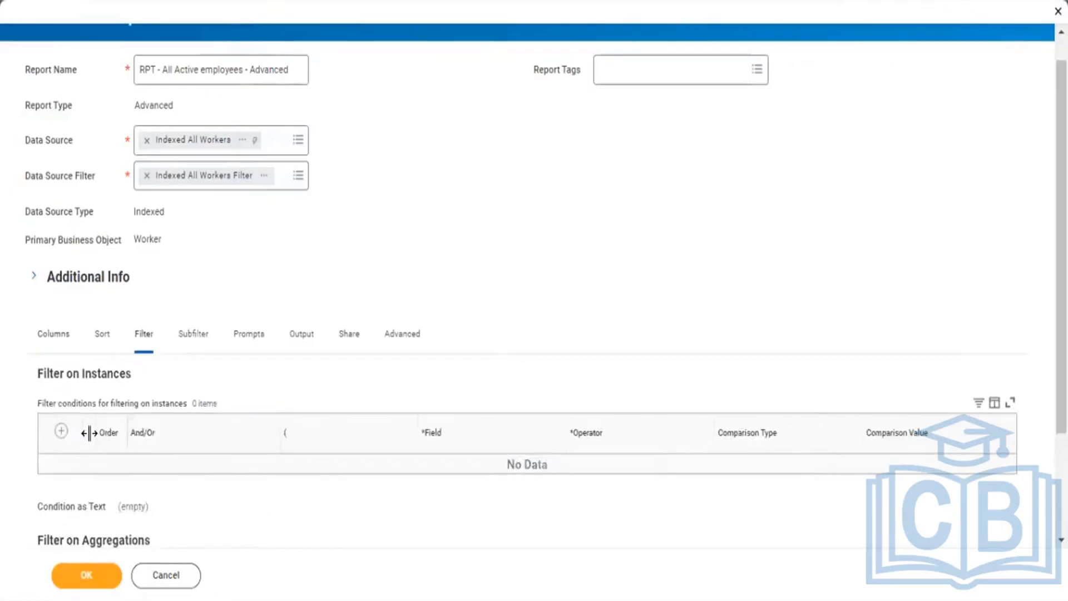
click(61, 430)
click(484, 481)
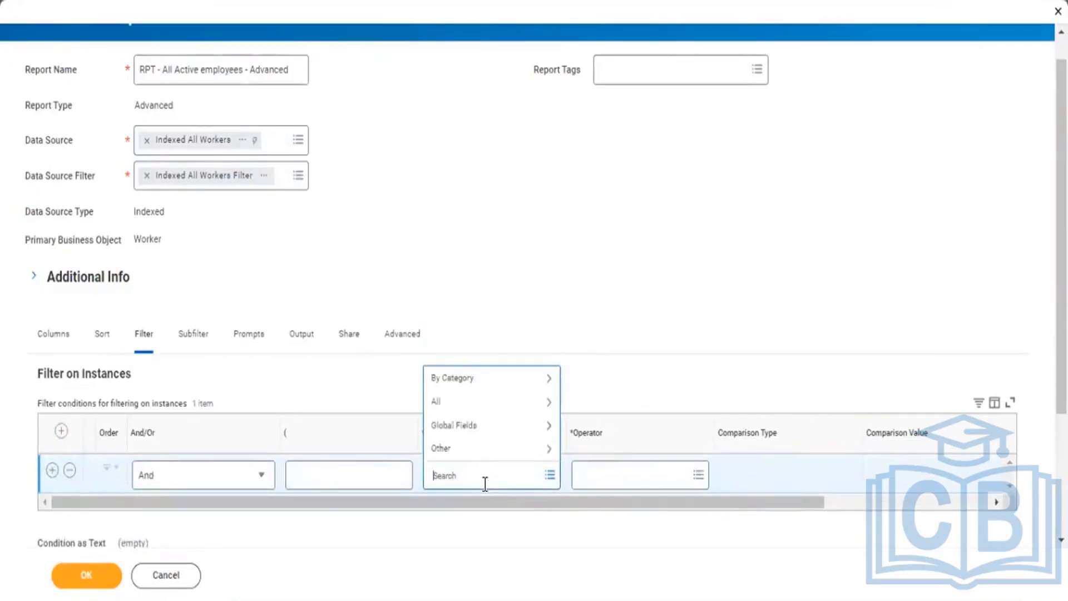
text(Active Sttaus)
key(Return)
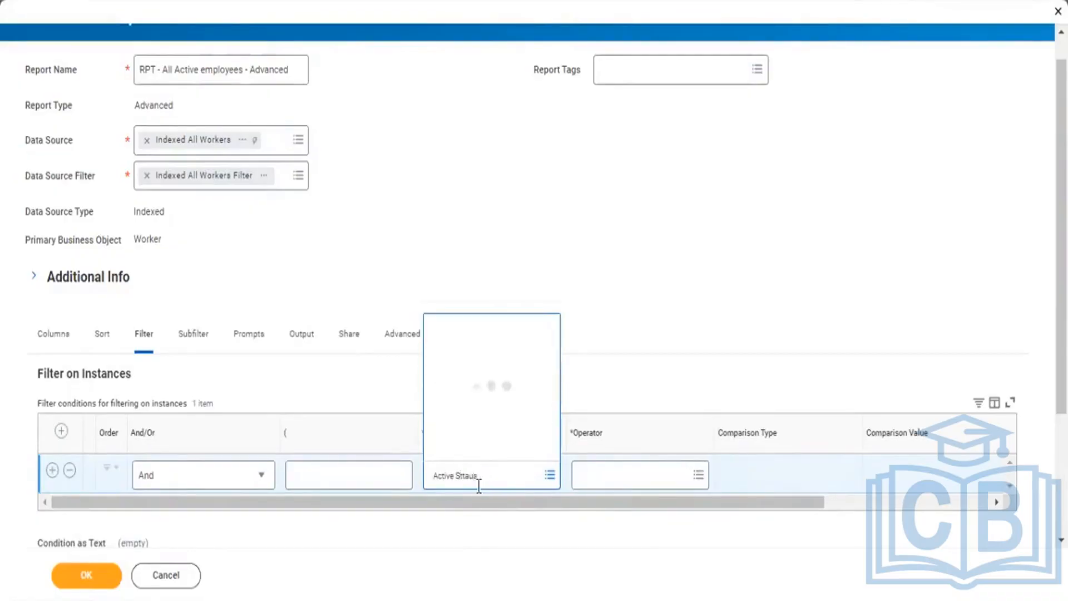
click(465, 478)
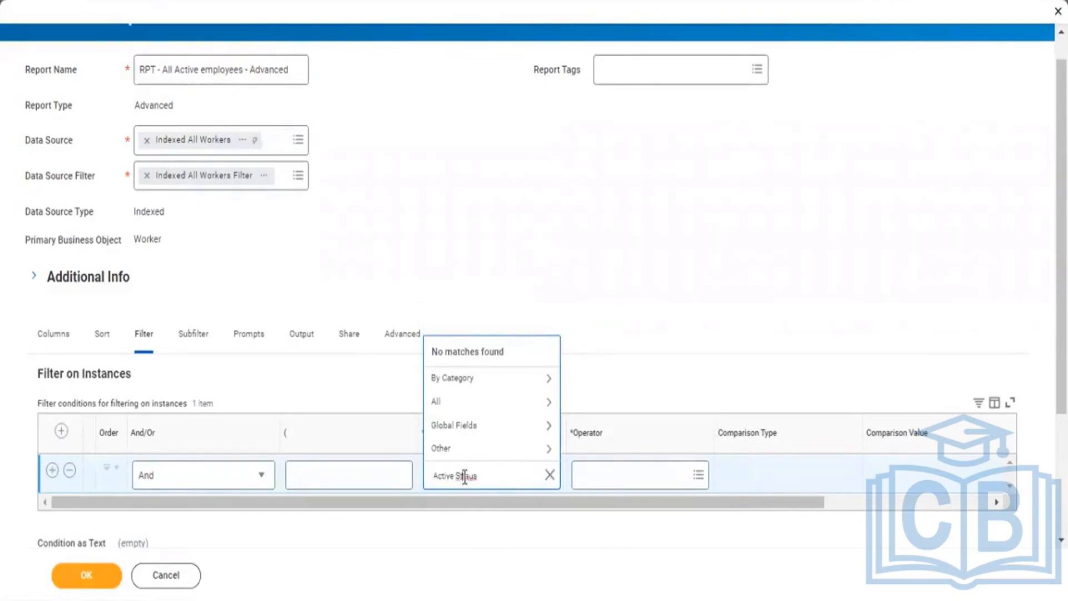
key(BackSpace)
click(466, 477)
text(tat)
key(Return)
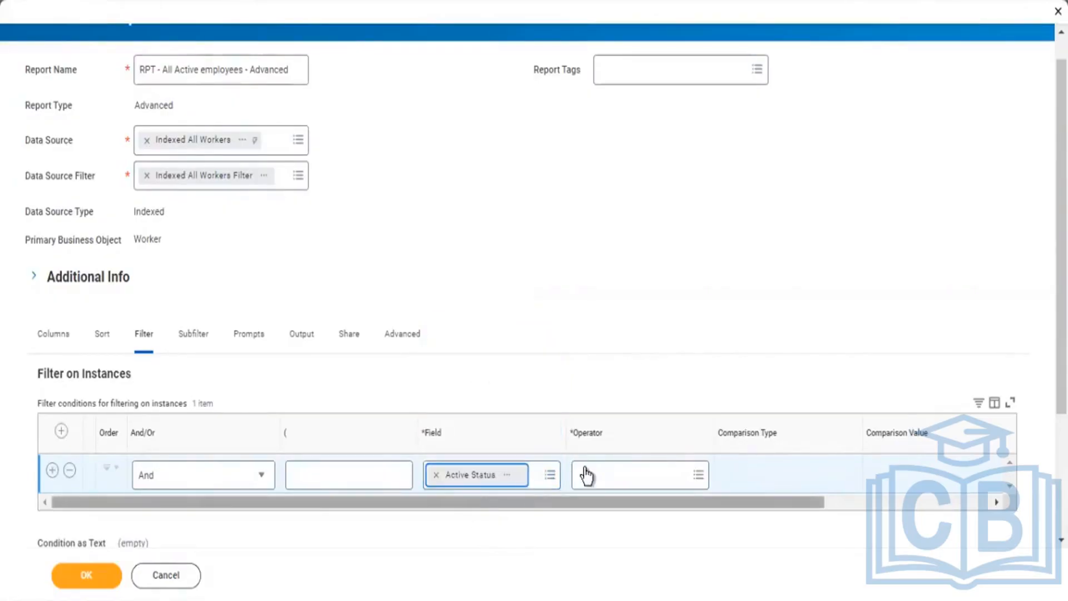
Step: Set the Active Status condition's operator to equal to and check its comparison value
click(586, 476)
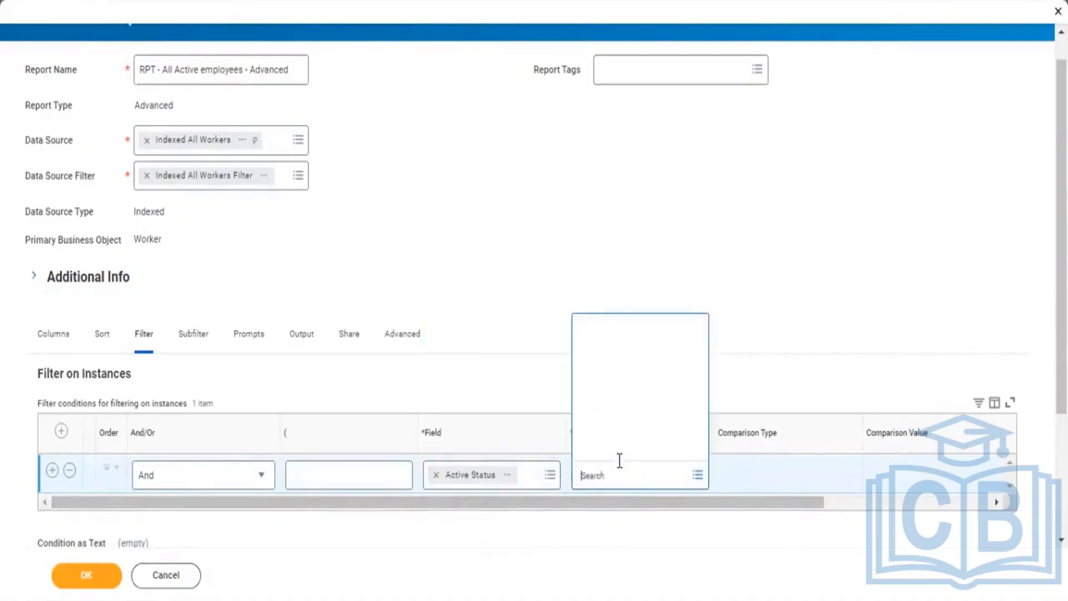
click(623, 424)
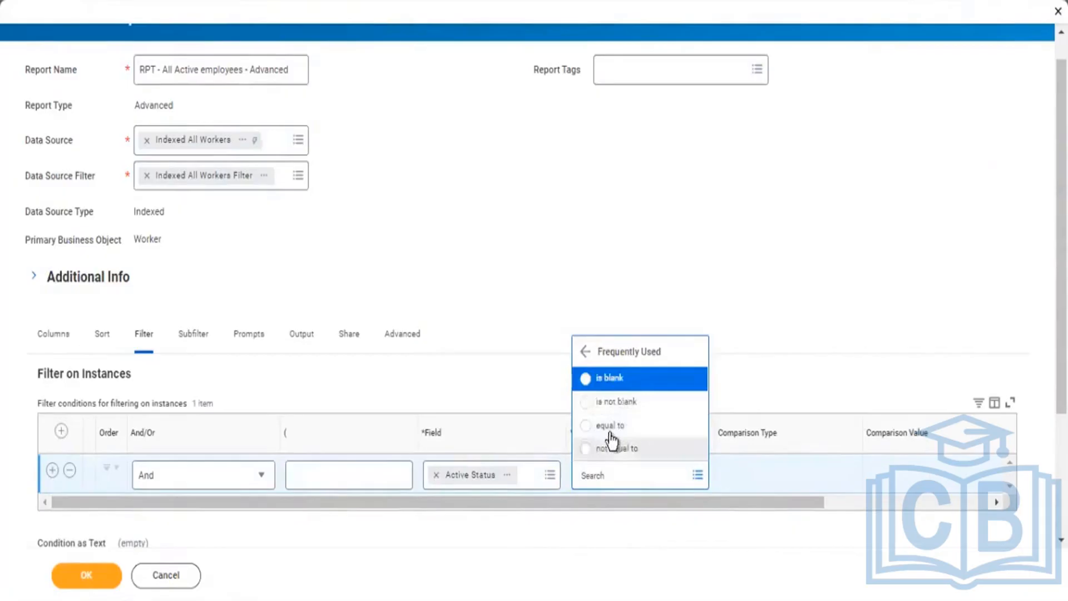
click(610, 427)
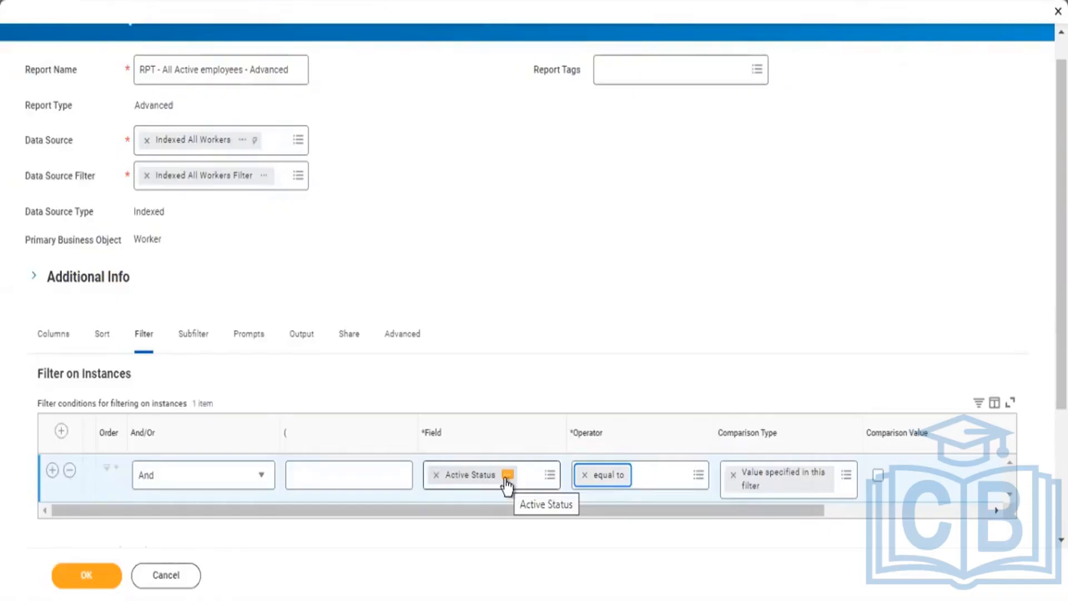
click(877, 482)
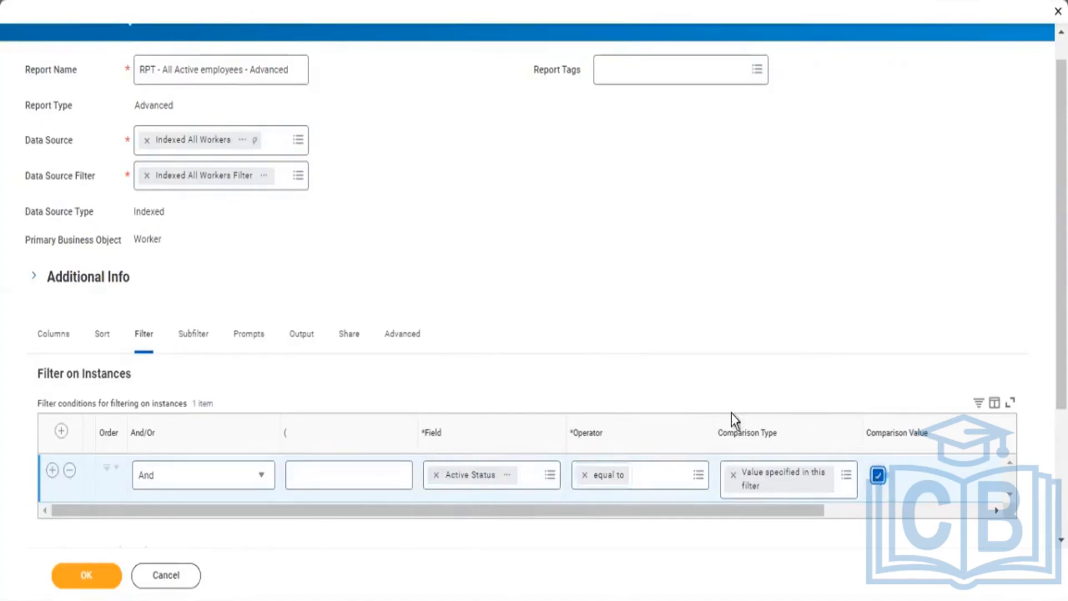
click(470, 479)
click(879, 478)
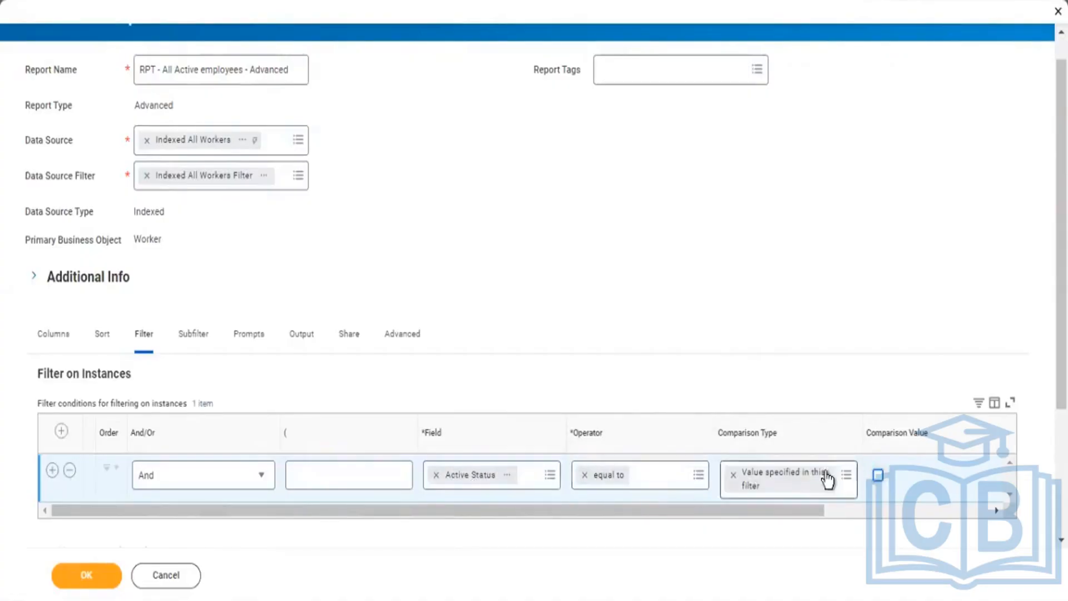
click(878, 477)
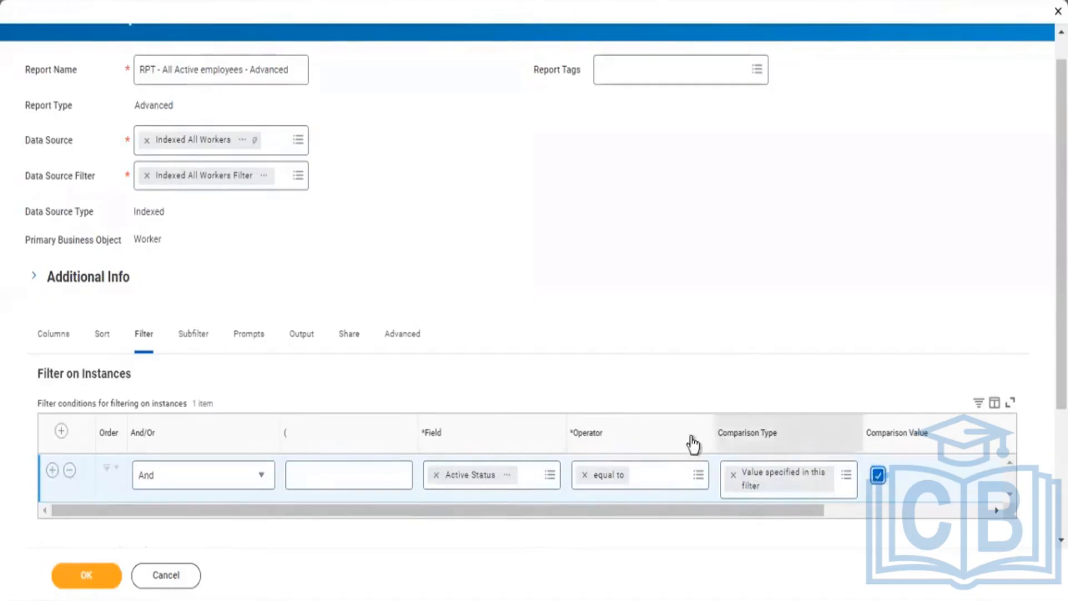
Step: Clear the Active Status condition's comparison value and check it again
click(877, 476)
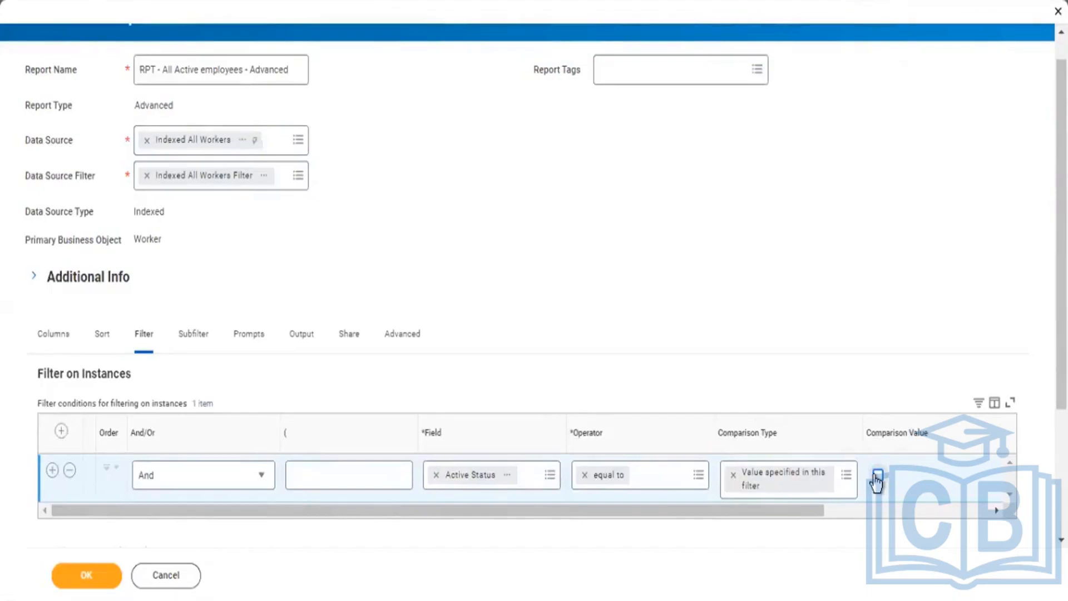
click(848, 511)
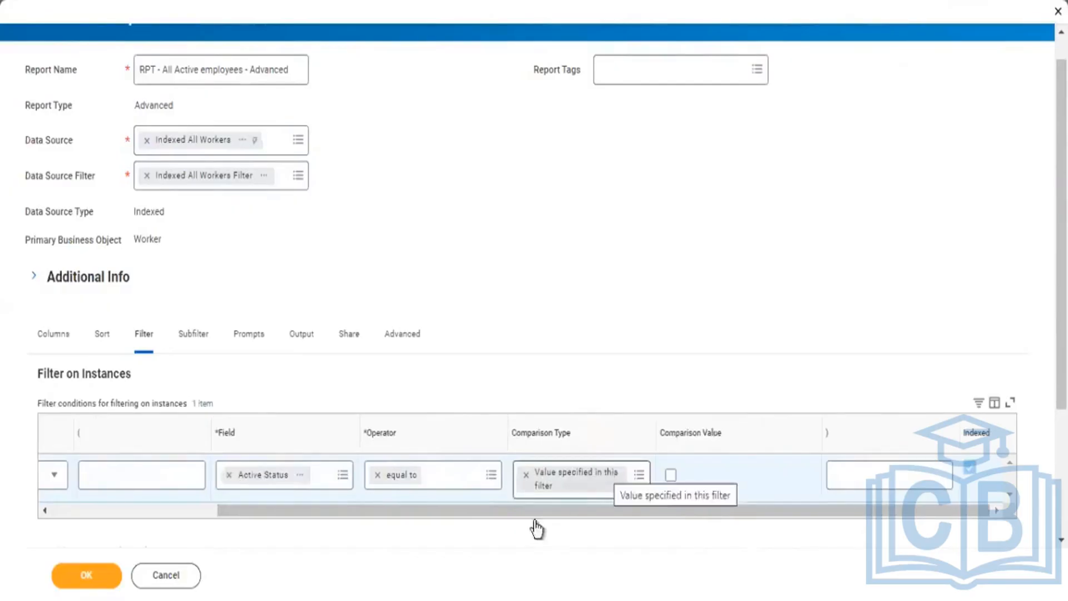
click(671, 476)
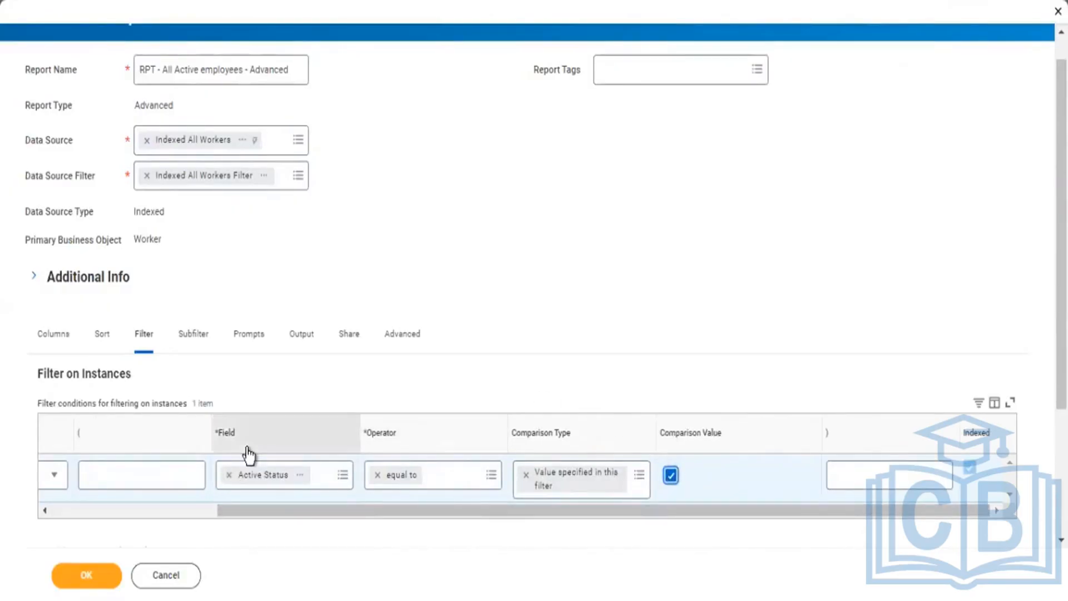
click(125, 510)
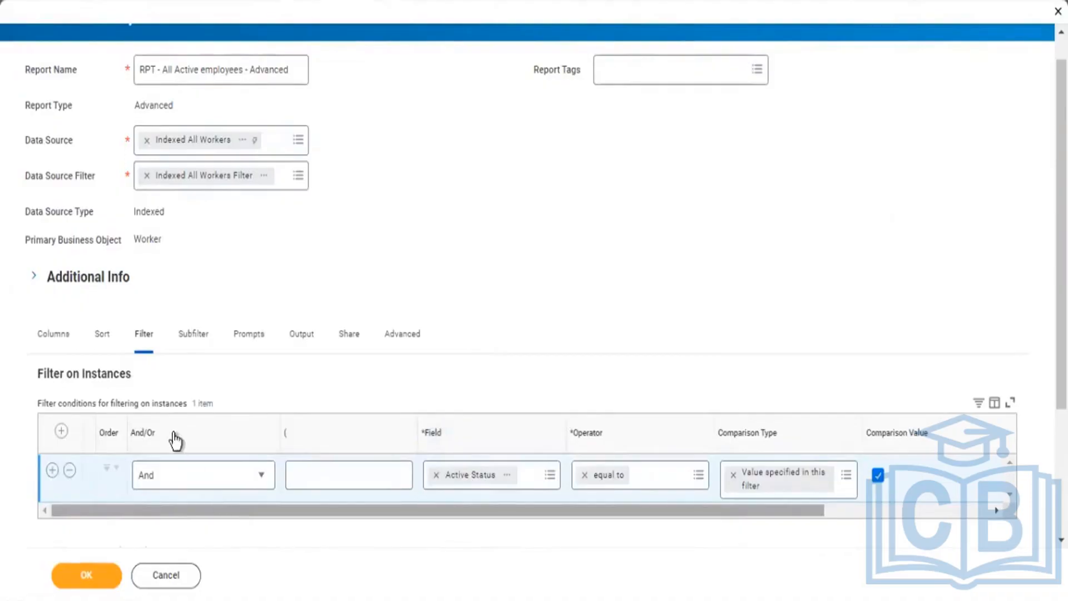
Step: Set the field of the report's first Worker column to Employee ID
click(58, 342)
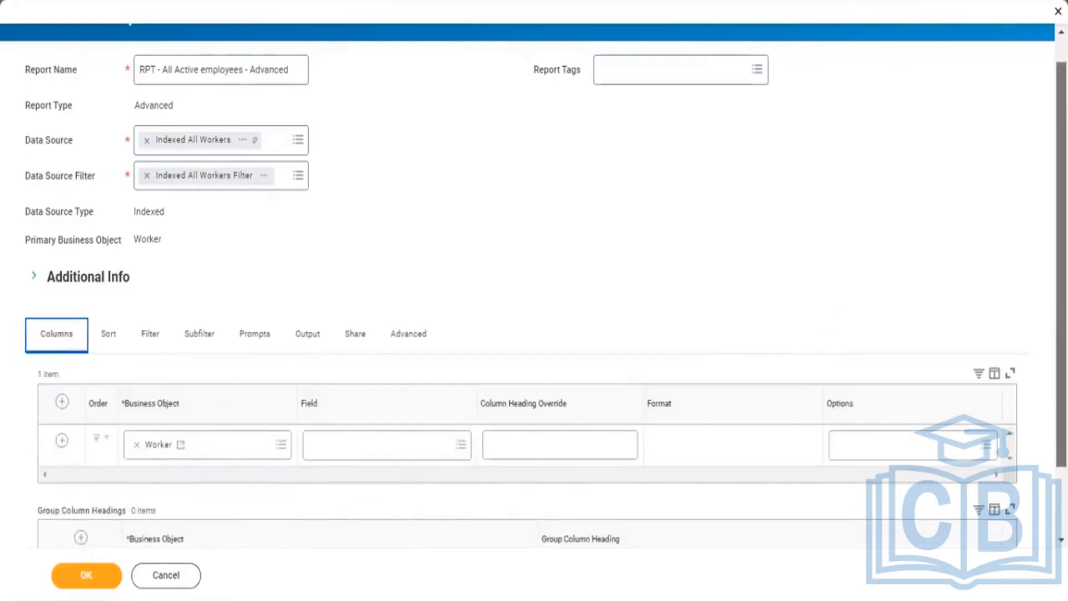
scroll(1057, 267, down, 2)
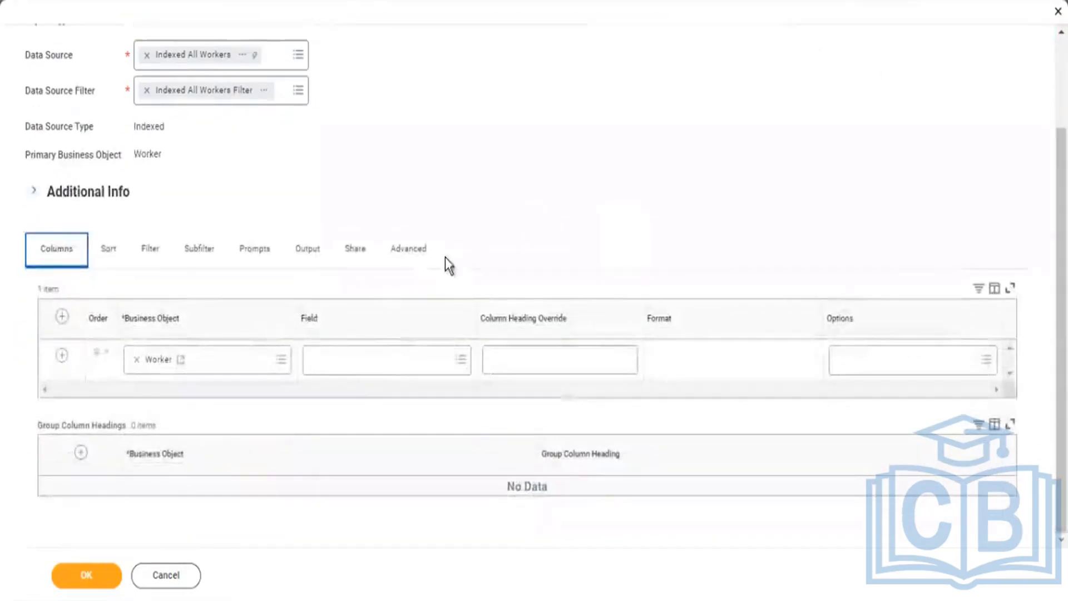
click(362, 359)
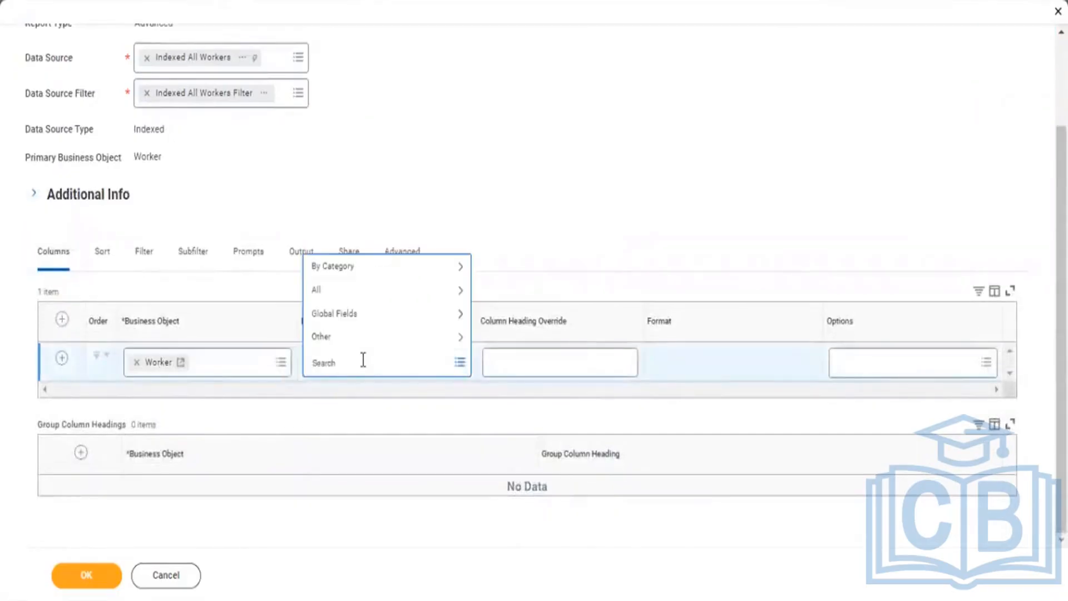
text(Employee ID)
key(Return)
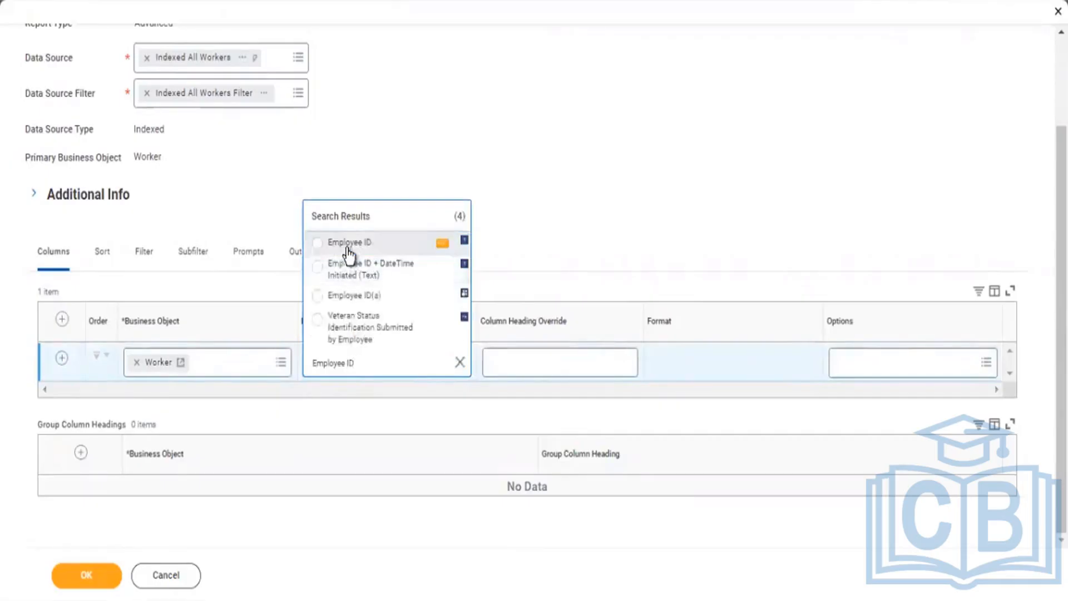
click(340, 242)
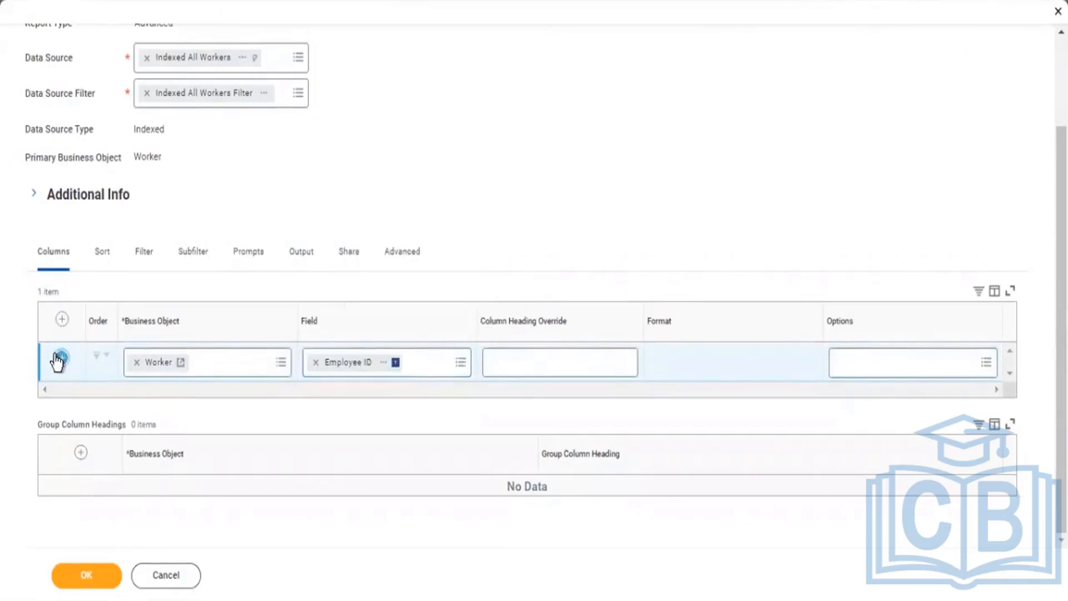
Step: Add a second Worker column below Employee ID and set its field to Full Name
click(60, 358)
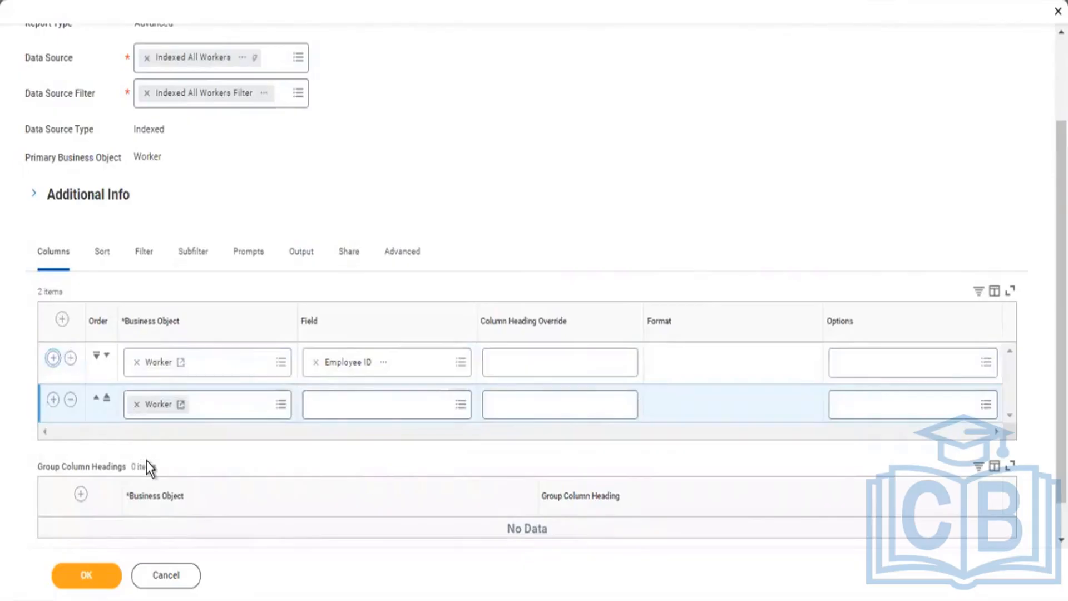
click(355, 405)
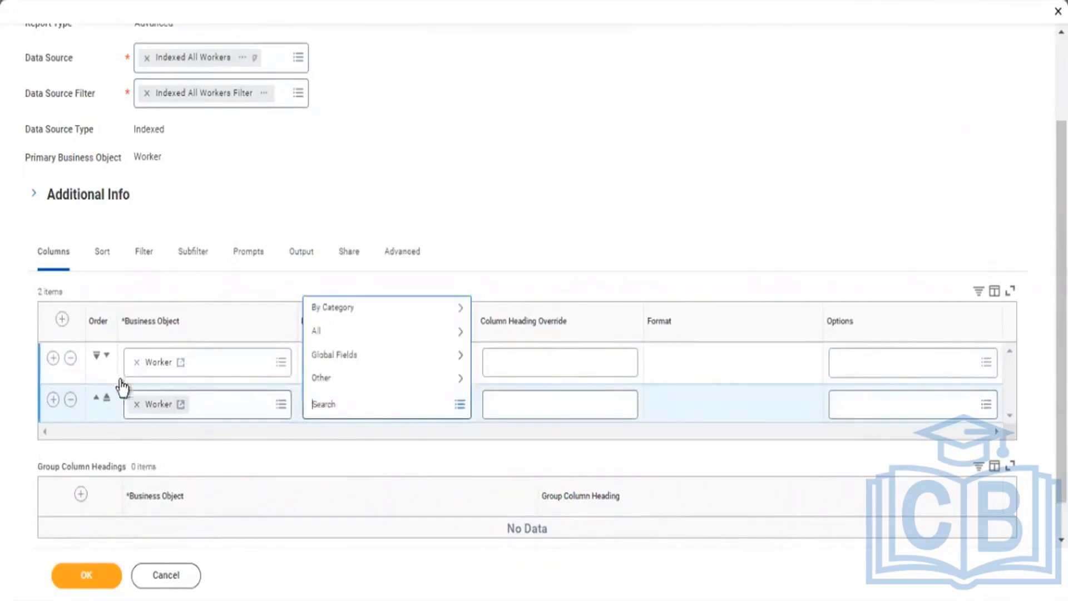
click(138, 157)
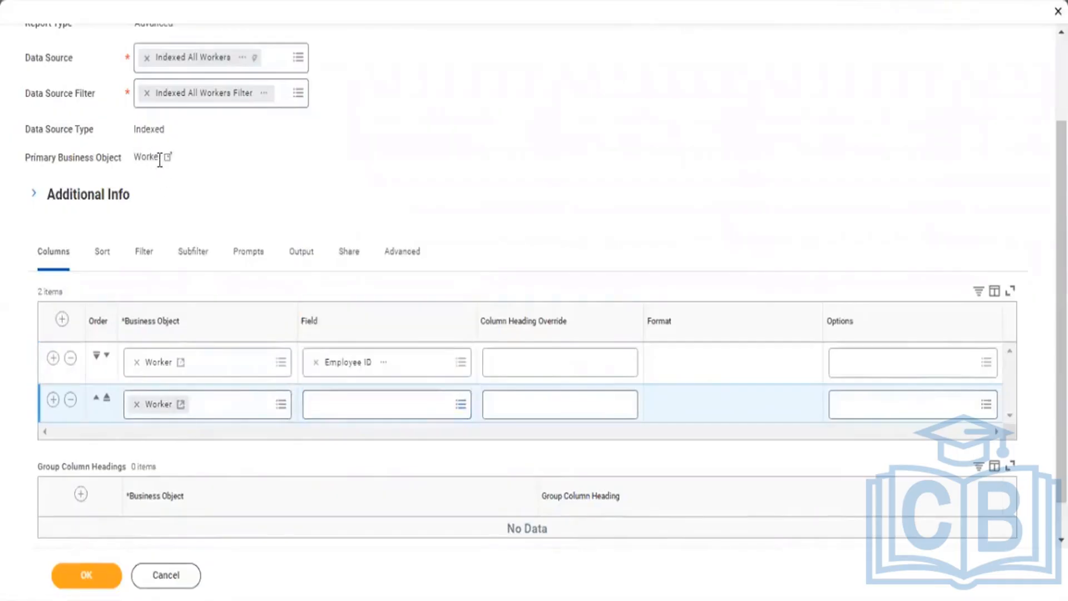
drag(160, 161, 133, 158)
click(359, 411)
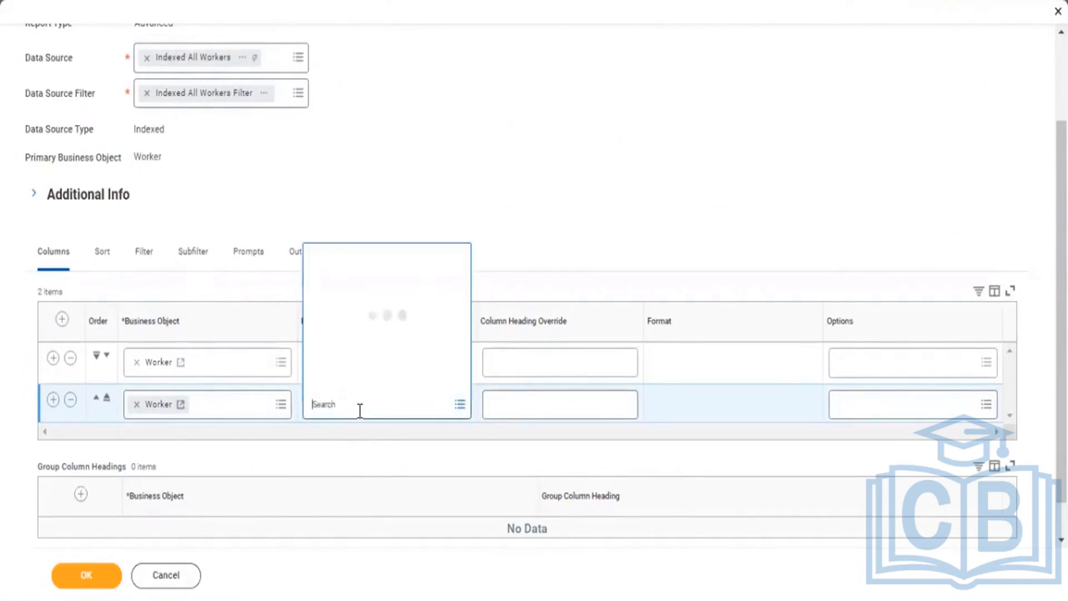
text(Full)
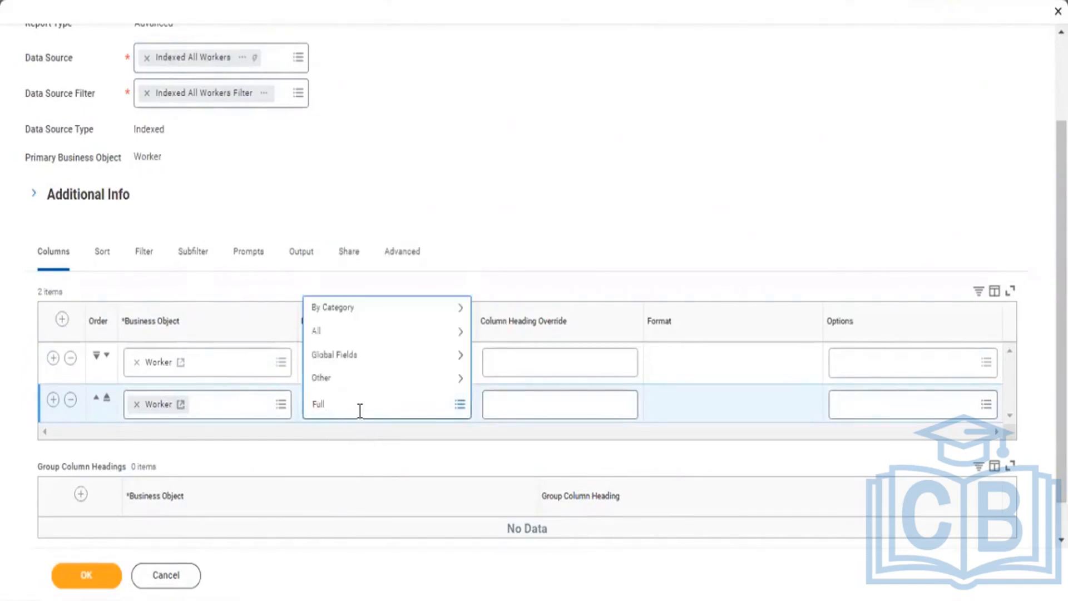
text( Name)
key(Return)
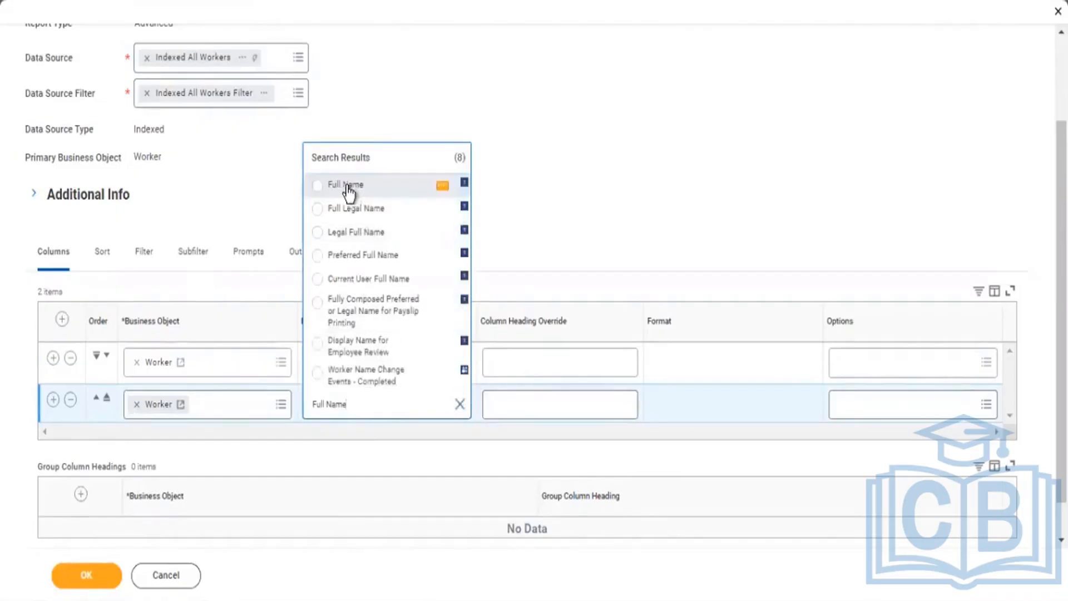
click(346, 187)
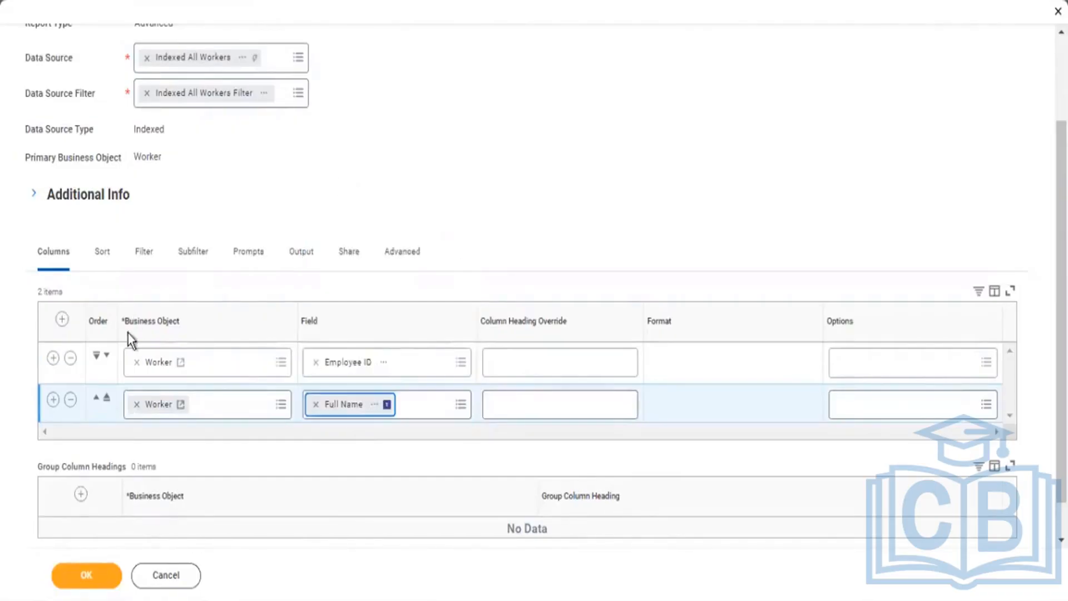
Step: Add a Worker column below Full Name and set its field to Supervisory Organization
click(53, 399)
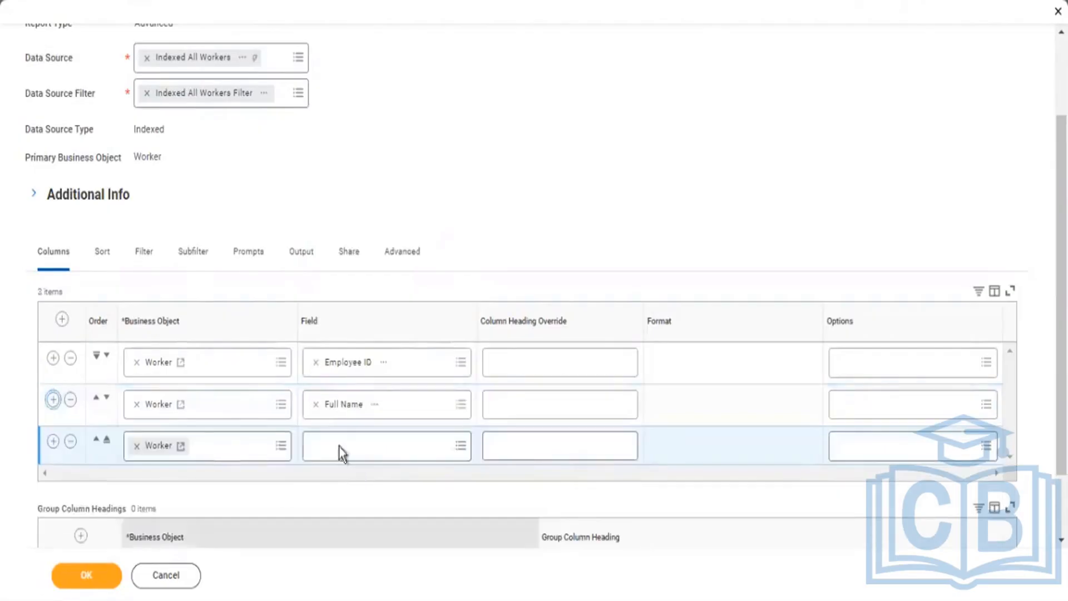
click(338, 458)
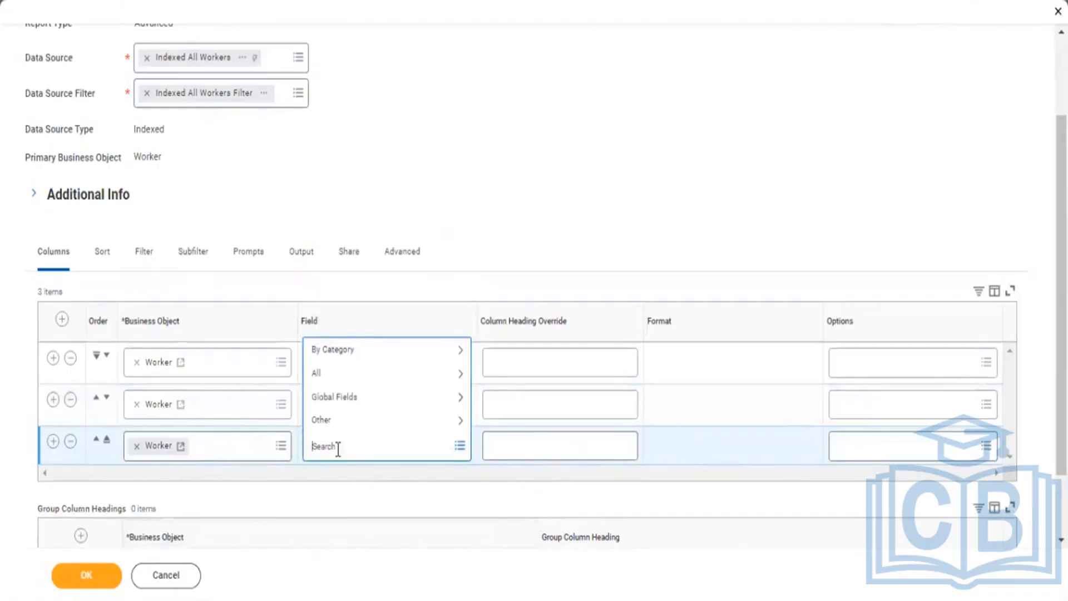
text(superviso Org)
key(Return)
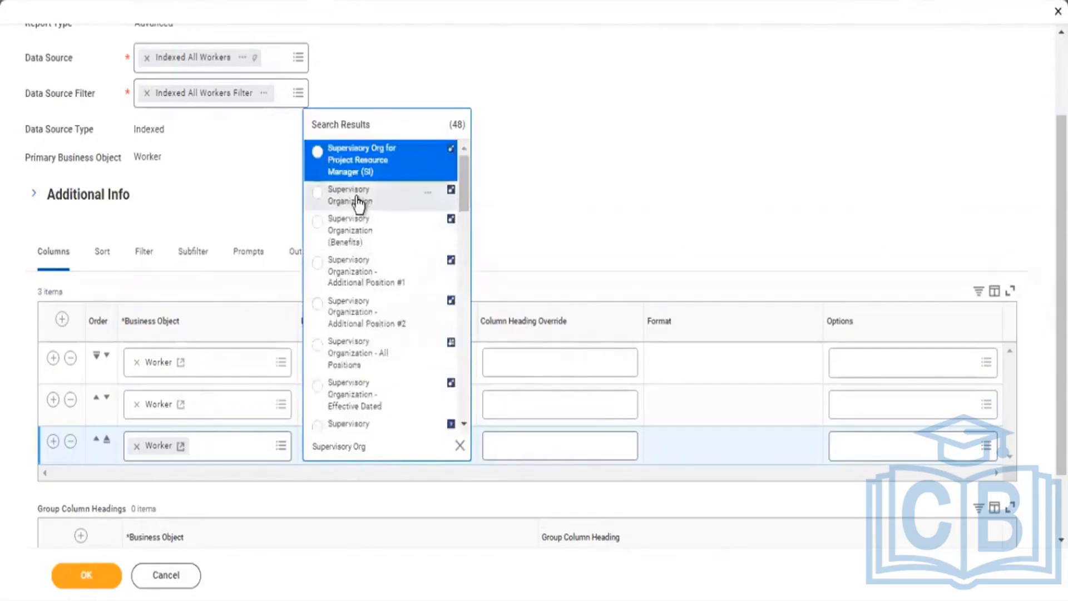
click(353, 199)
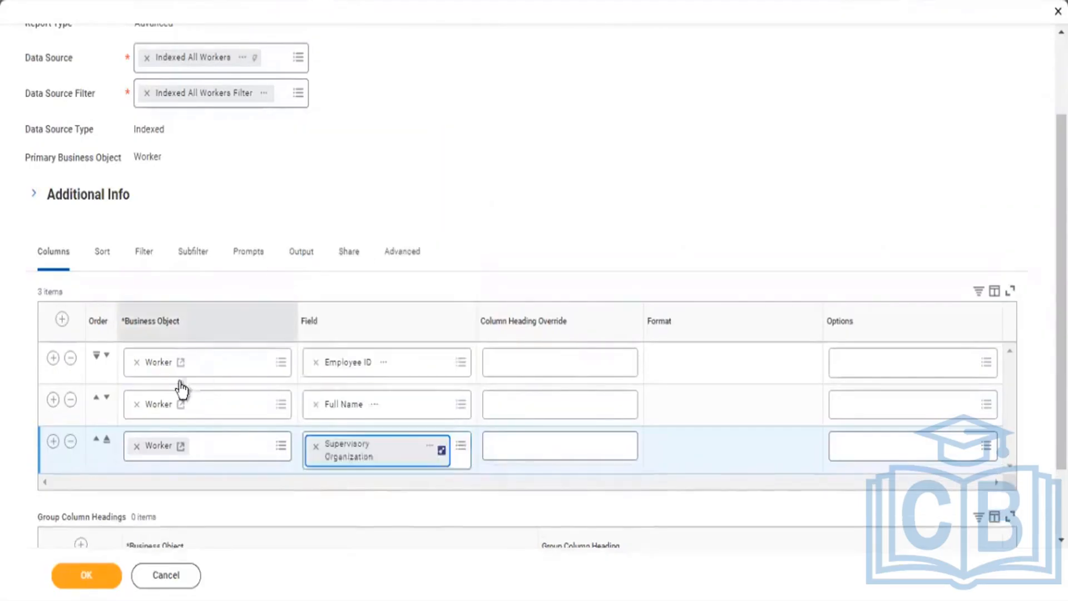
Step: Add a Worker column below Supervisory Organization and set its field to Manager - Level 01
click(52, 441)
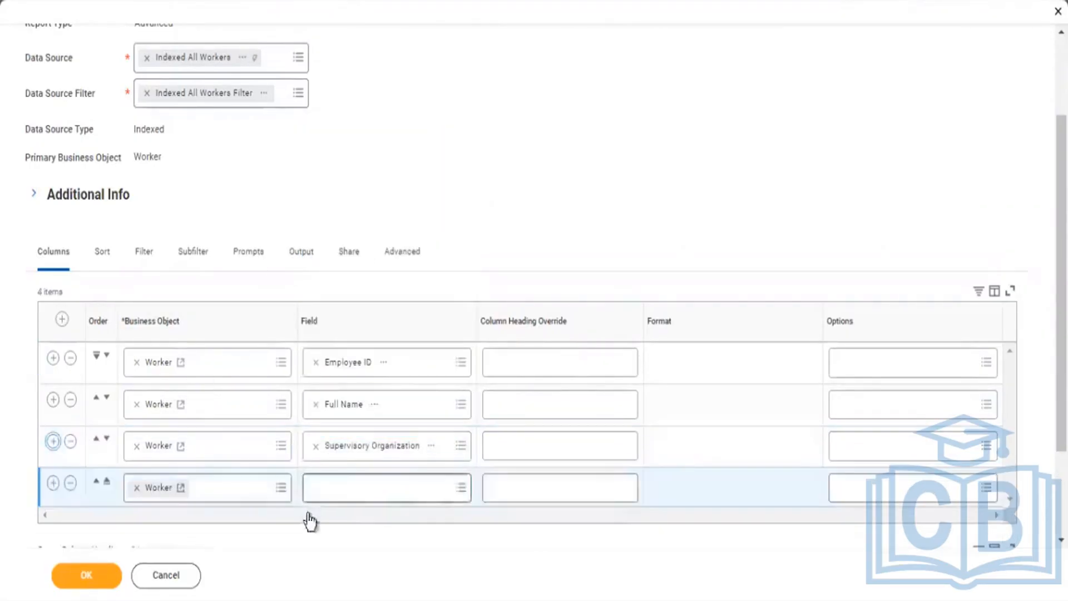
click(352, 492)
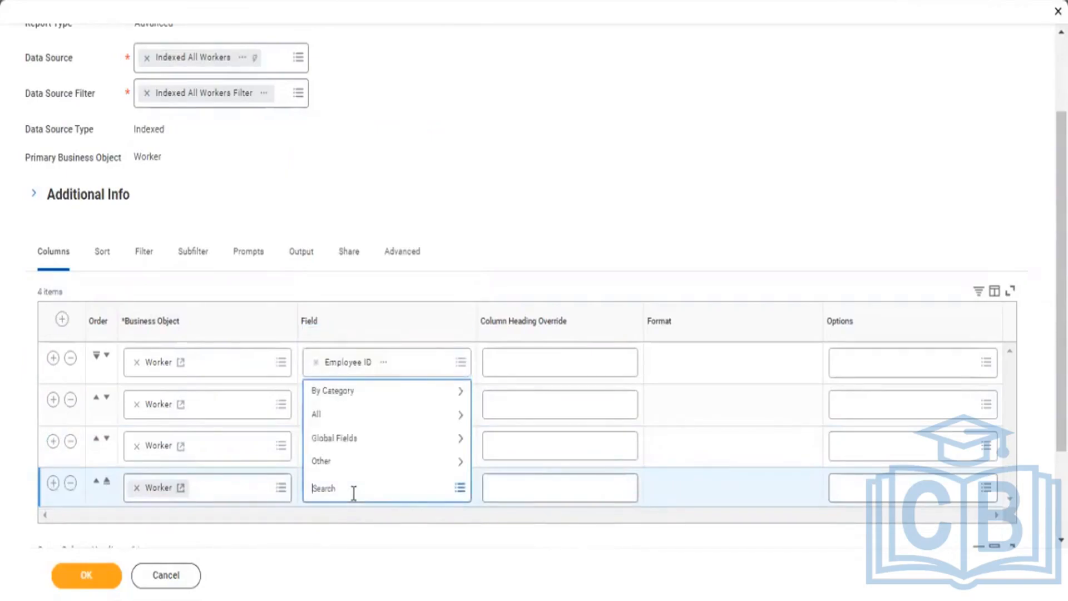
text(Manager)
key(Return)
click(357, 487)
text(level)
key(Return)
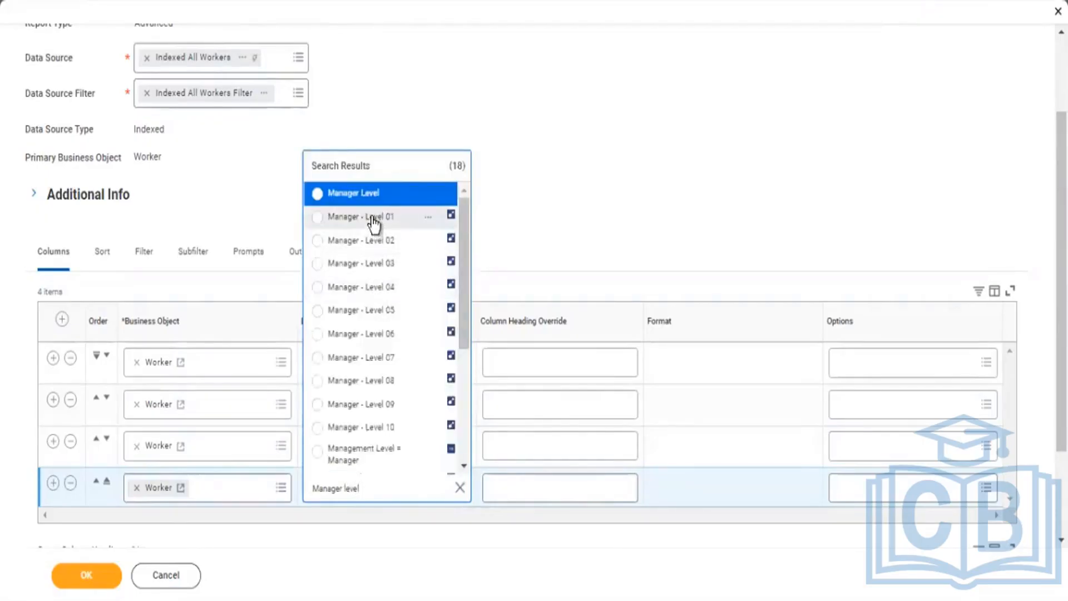
click(372, 218)
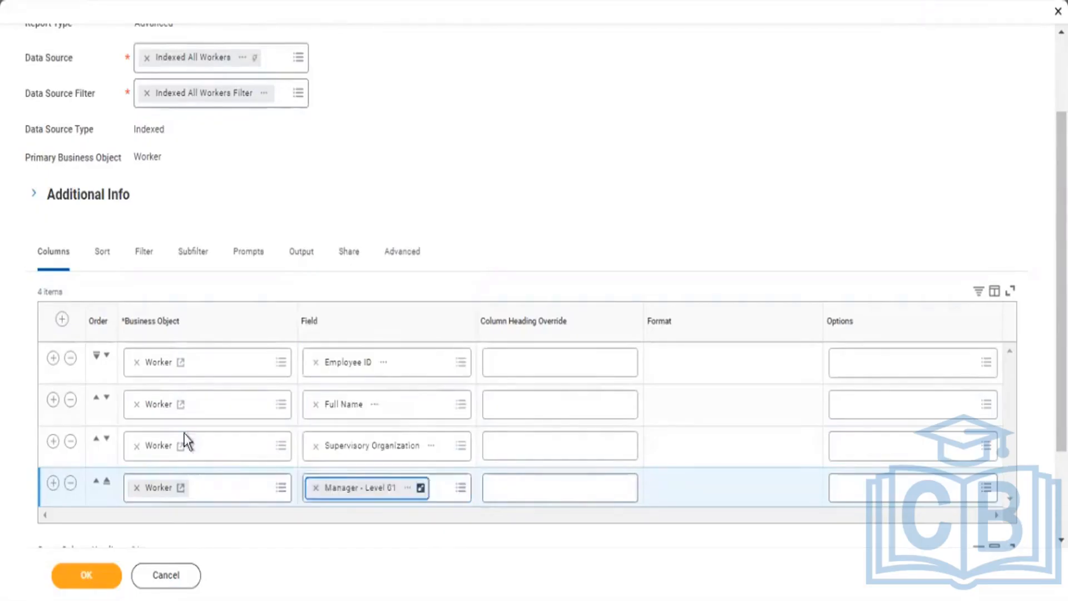
Step: Add a fifth Worker column, reusing the copied Manager - Level 01 text for the field search, and set its field to Manager - Level 02
click(53, 482)
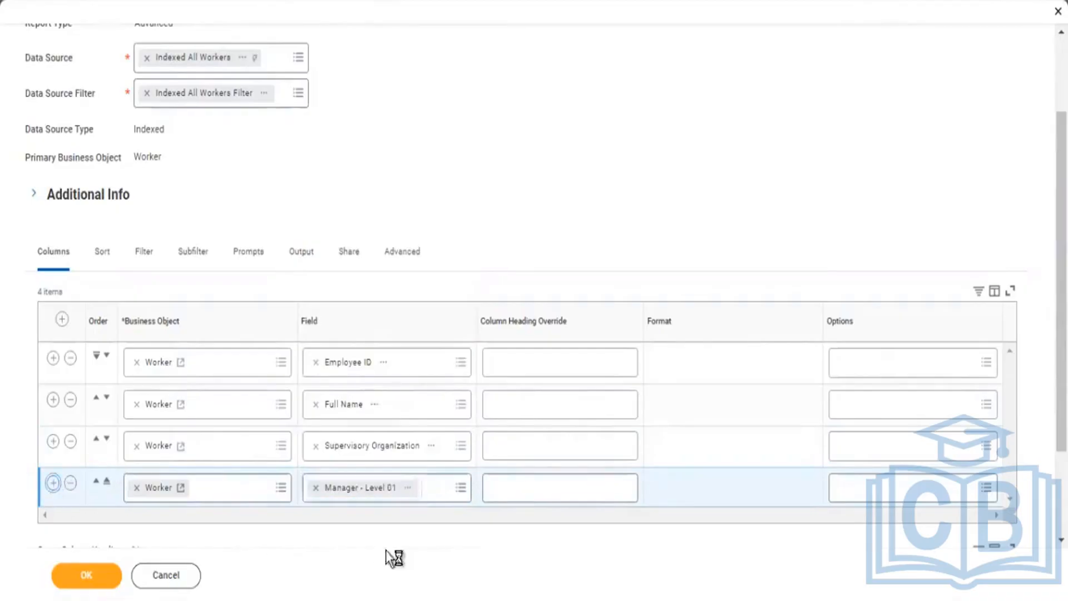
click(365, 529)
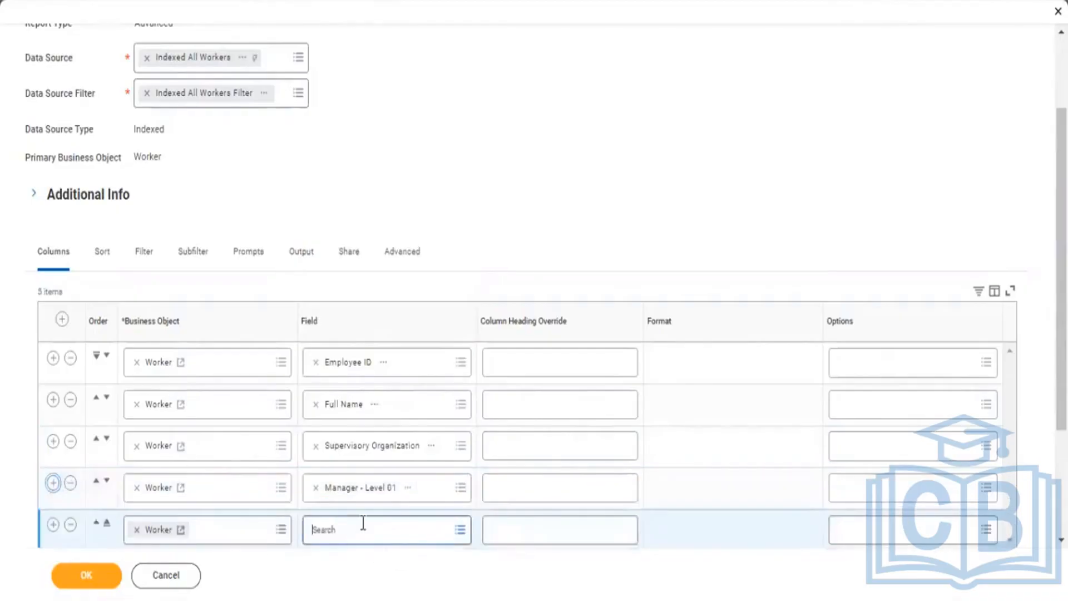
click(479, 209)
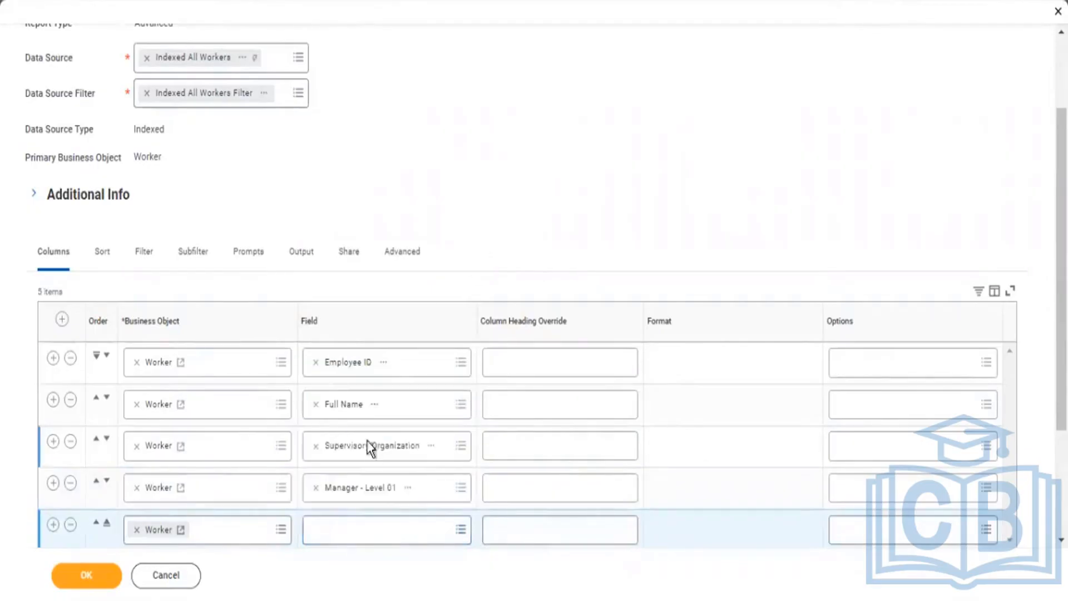
right_click(361, 490)
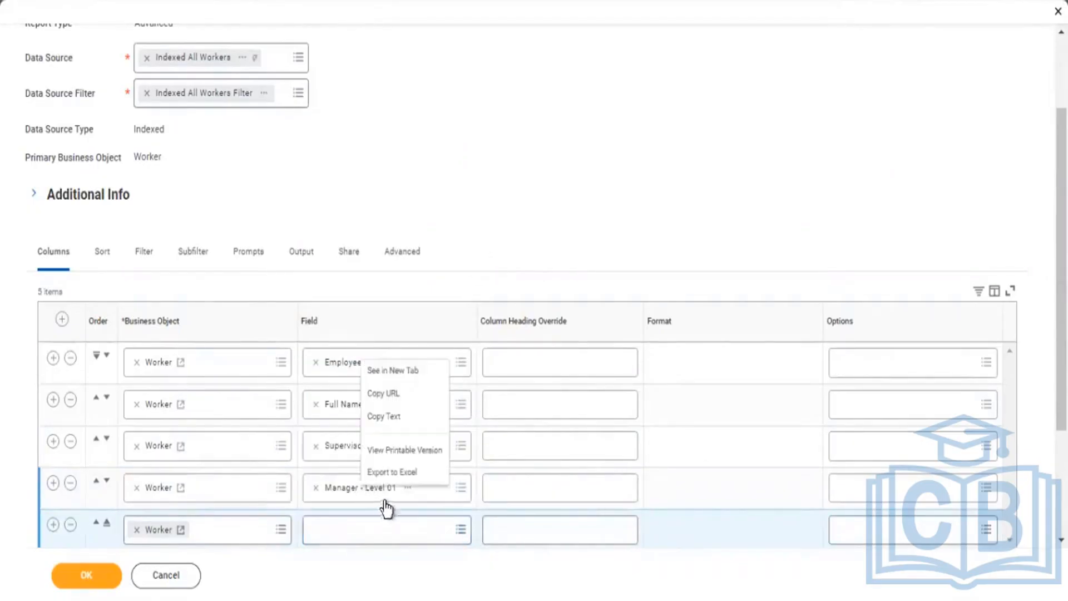
click(386, 417)
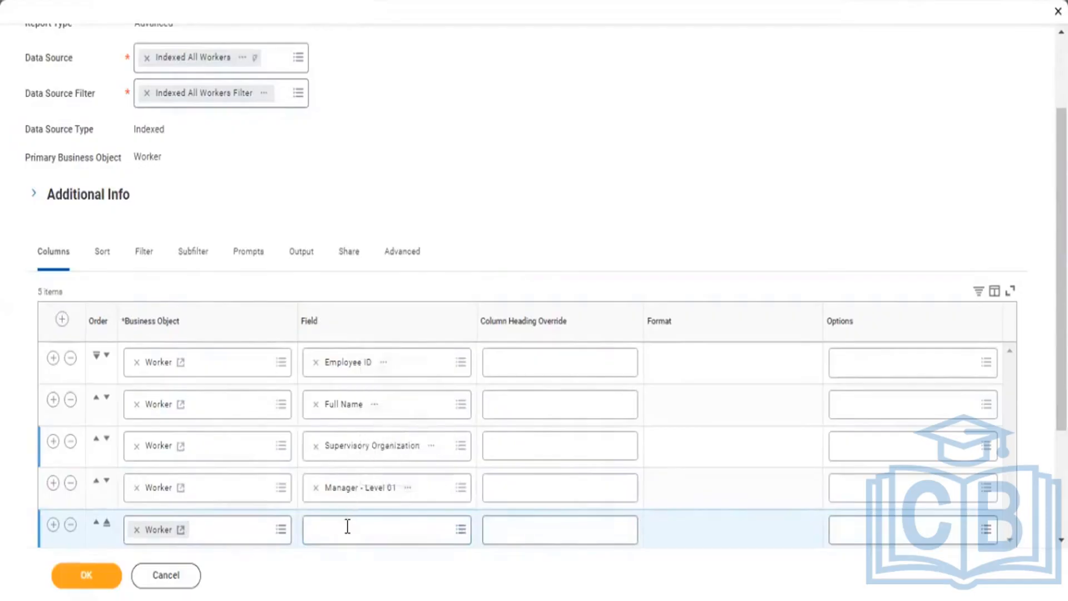
click(347, 529)
key(ctrl+v)
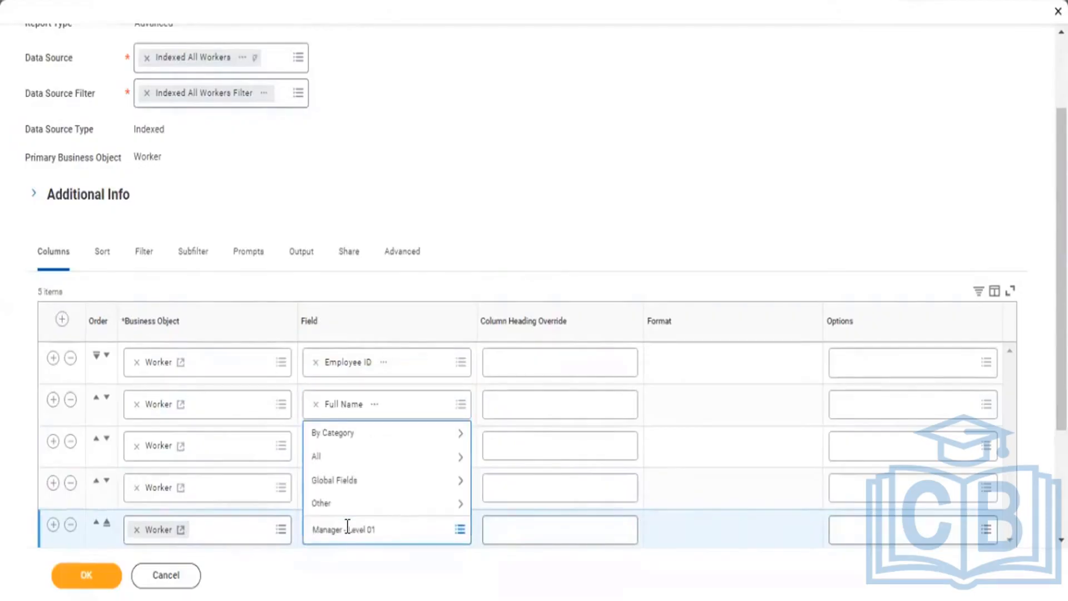
key(Return)
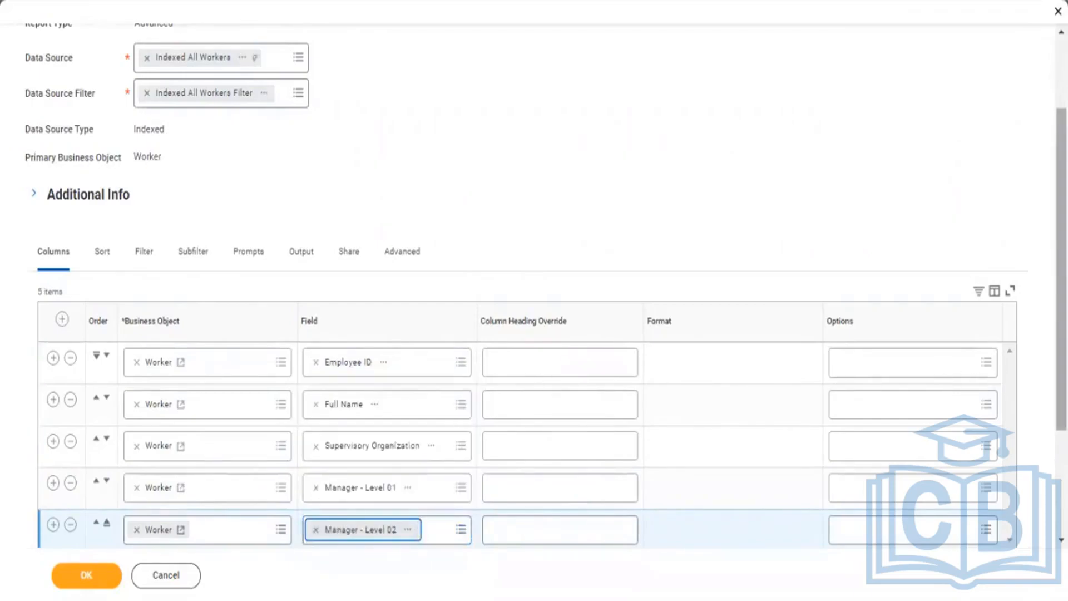
Step: Add a Worker column below Manager - Level 02 and set its field to Cost Center
scroll(534, 301, down, 3)
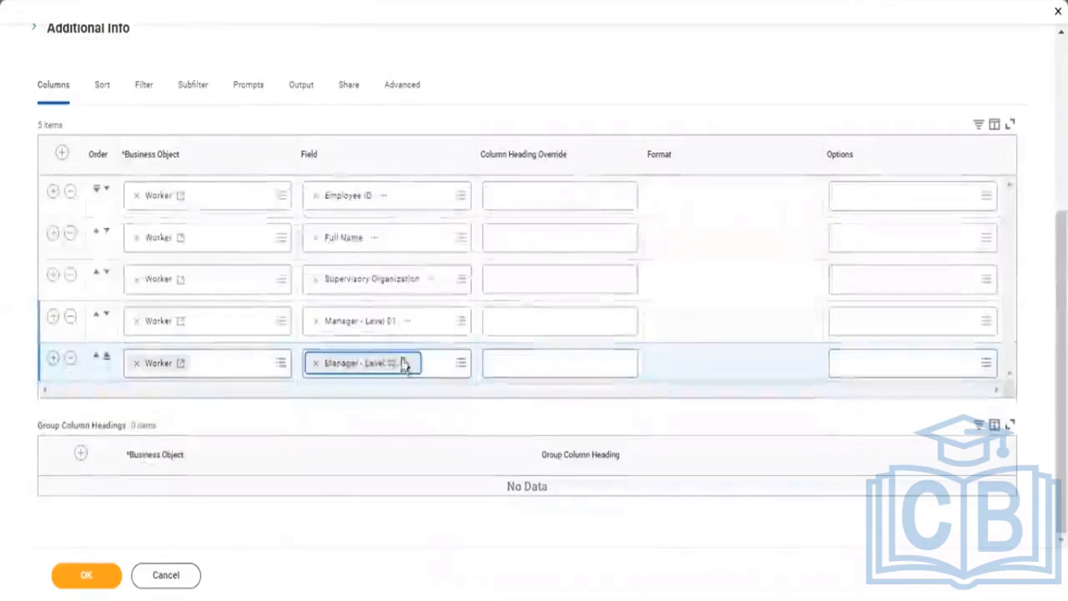
click(53, 358)
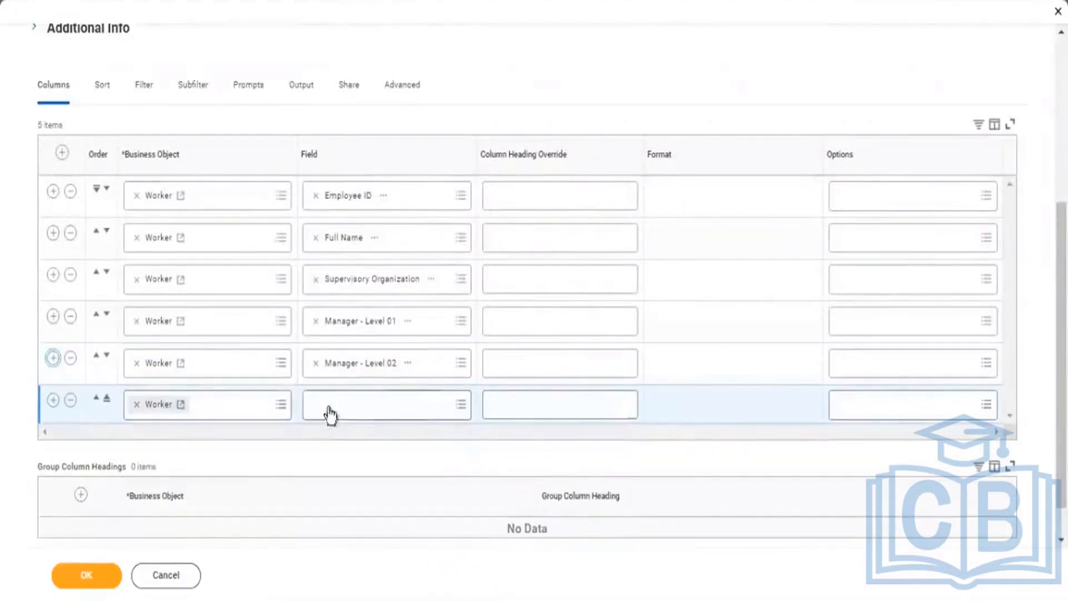
click(358, 410)
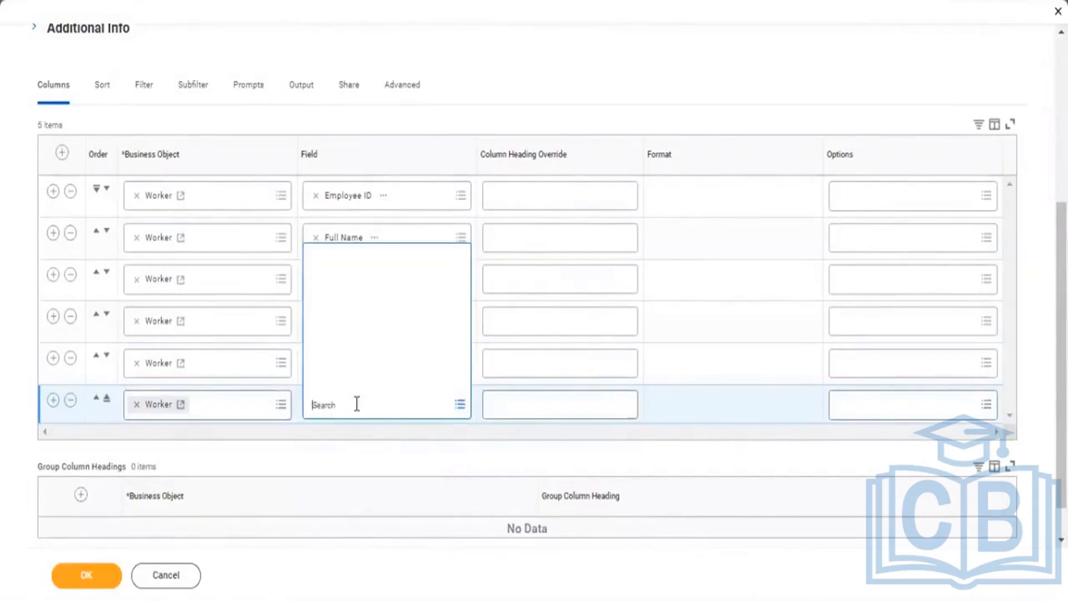
text(Cost center)
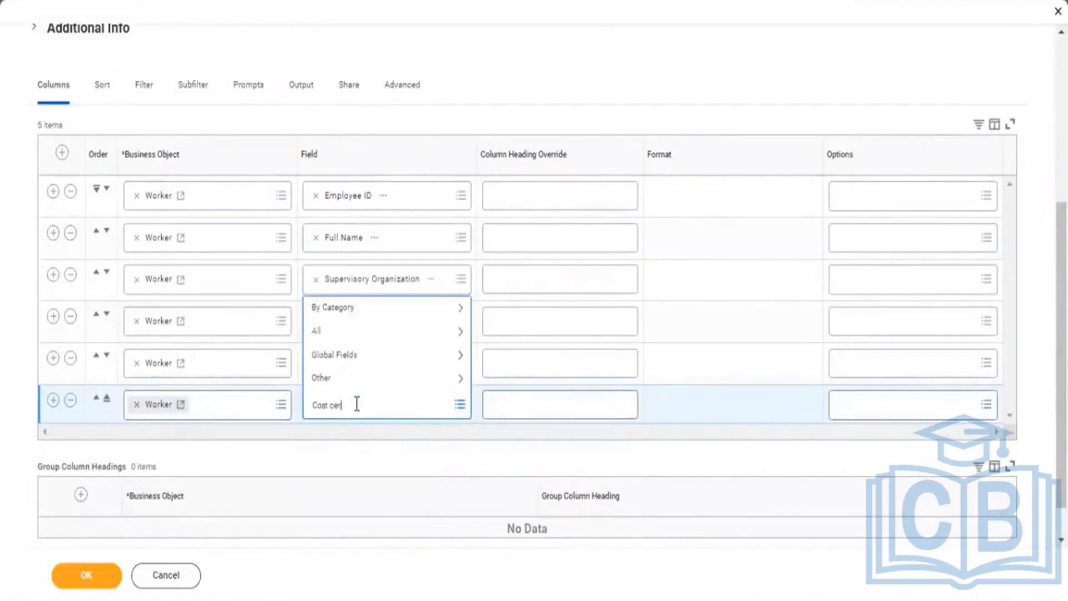
key(Return)
text(t Center)
key(Return)
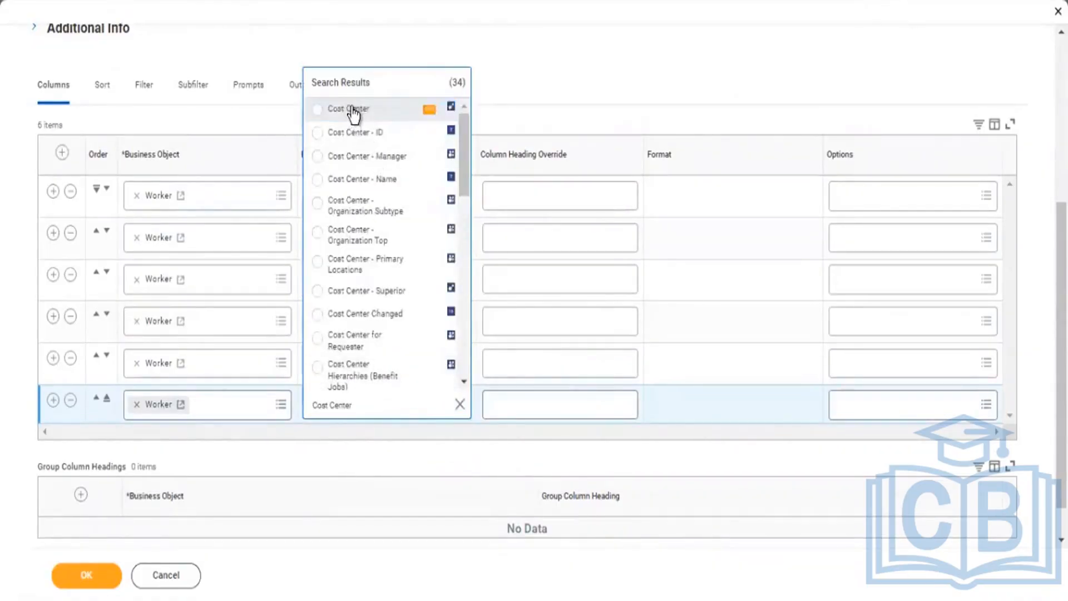
click(350, 109)
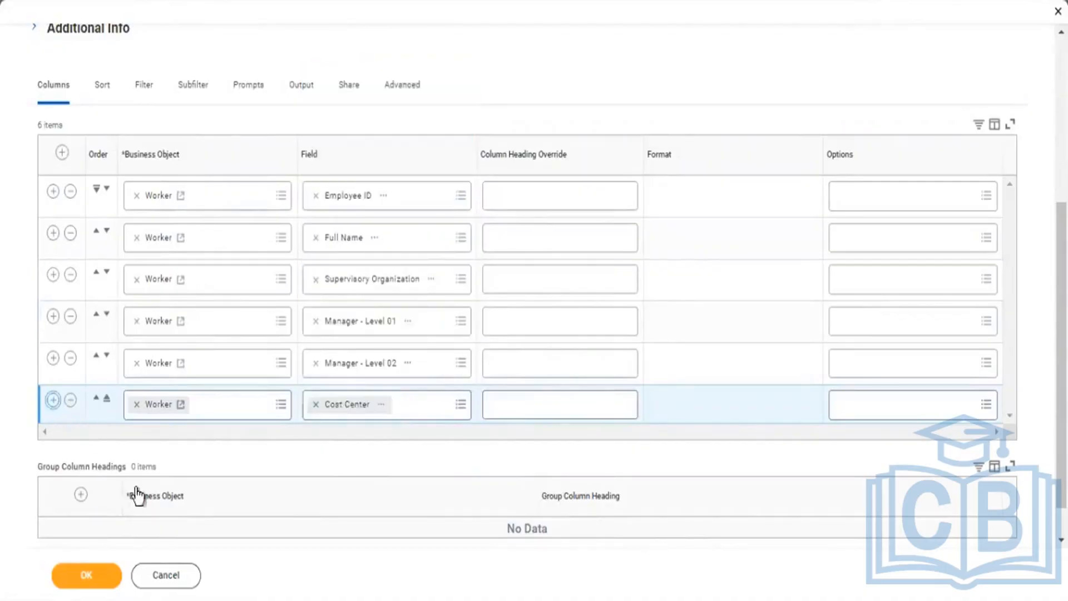
Step: Add a Worker column below Cost Center and set its field to Location Address - Country
click(342, 448)
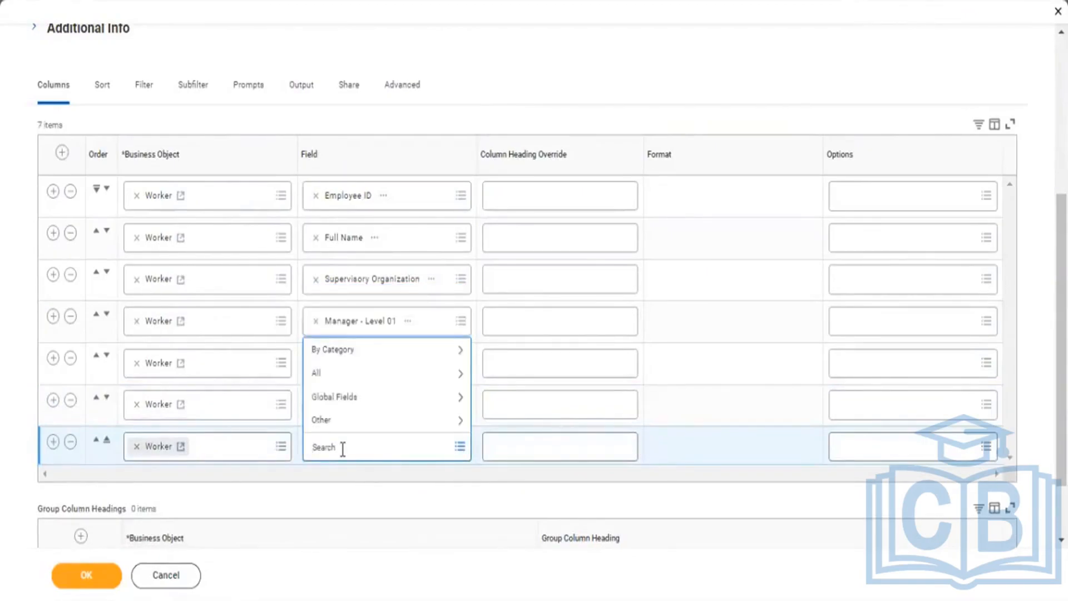
text(Location Address - Country)
key(Return)
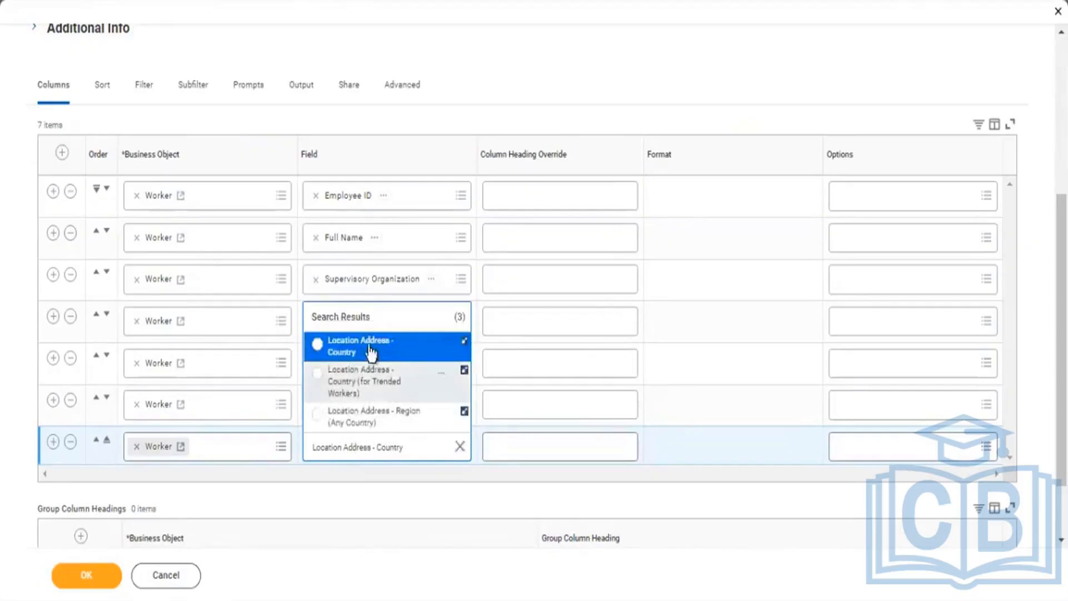
click(369, 345)
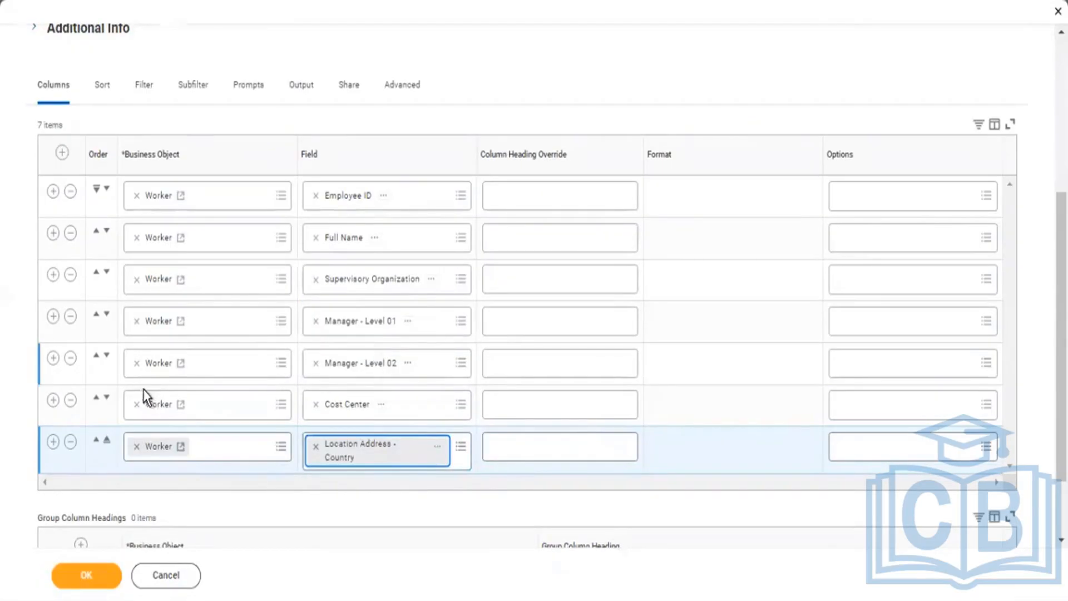
Step: Add a column below Location Address - Country and change its business object from Worker to Dependents
click(53, 443)
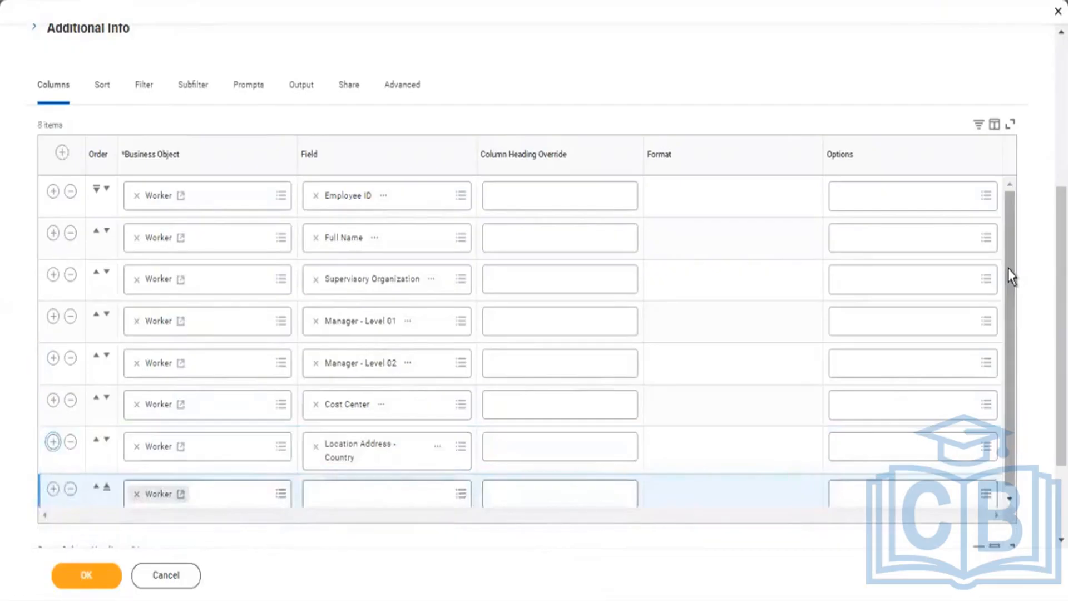
drag(1008, 269, 1006, 380)
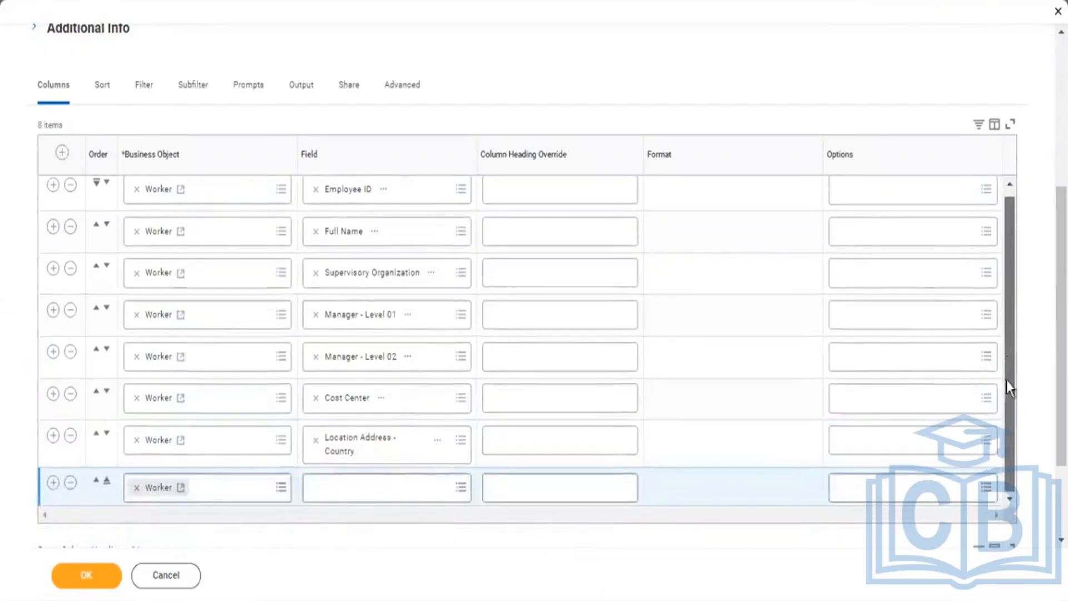
click(368, 488)
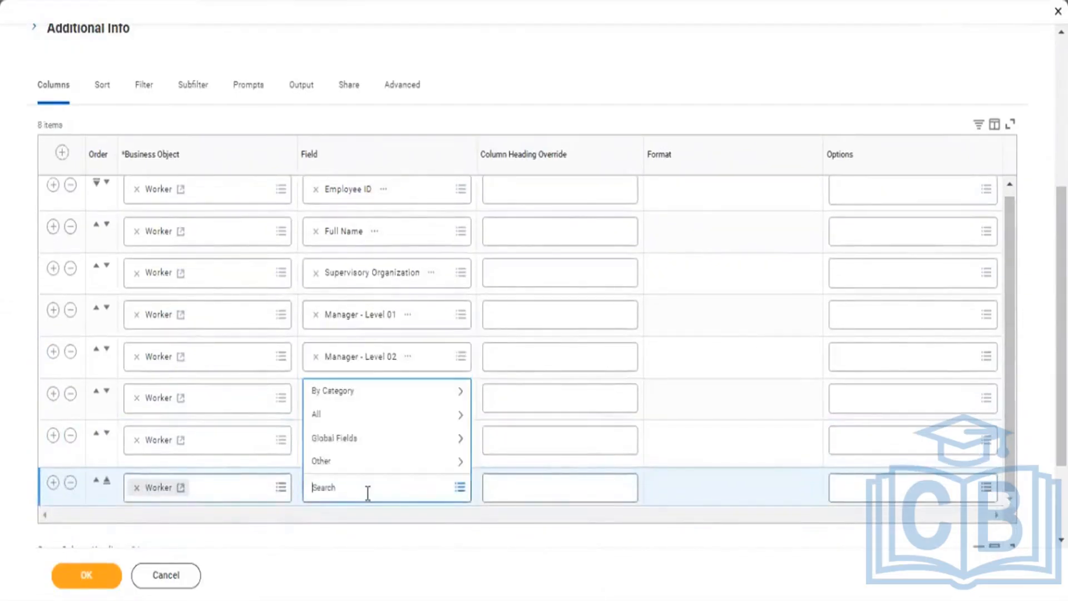
click(138, 488)
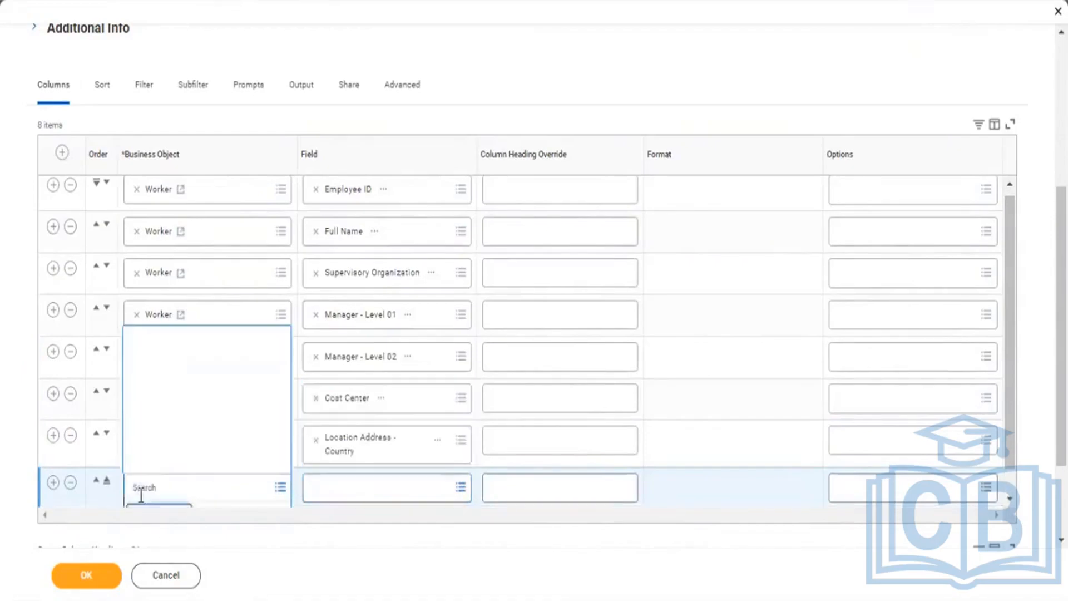
click(320, 50)
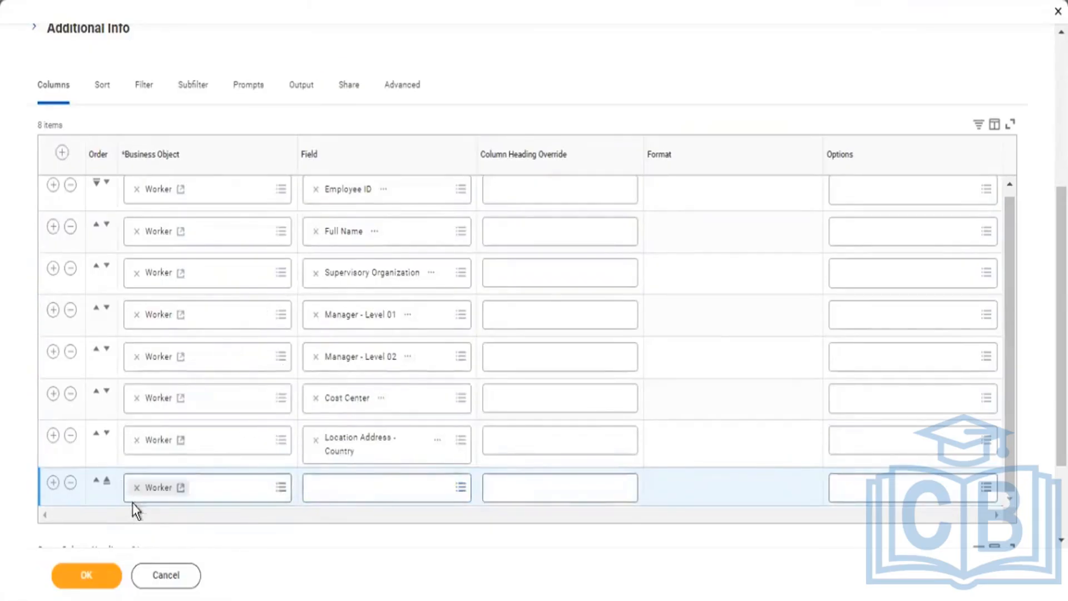
click(136, 487)
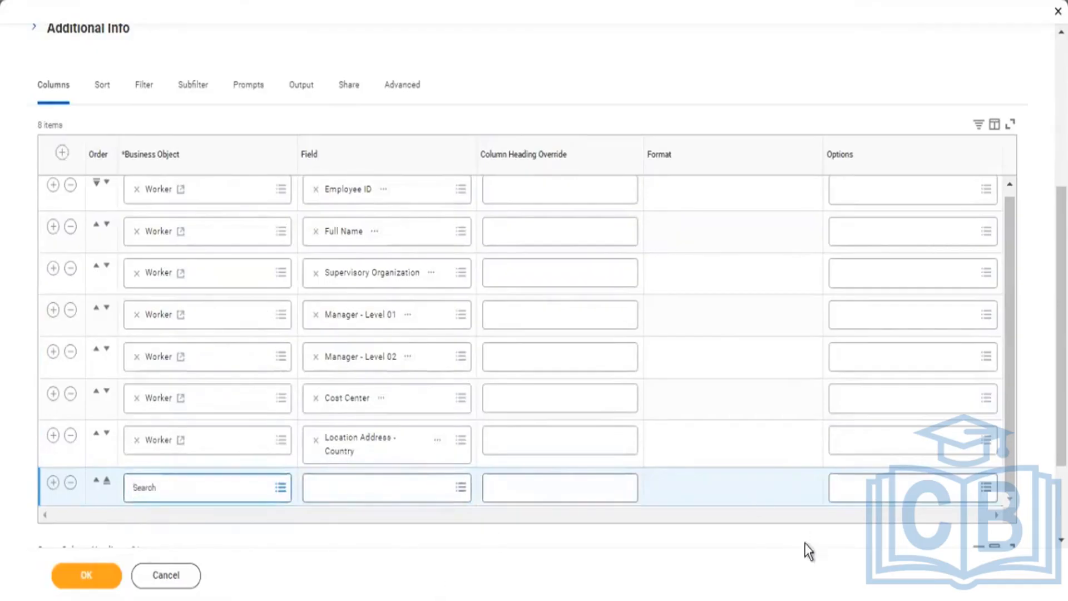
scroll(809, 551, up, 5)
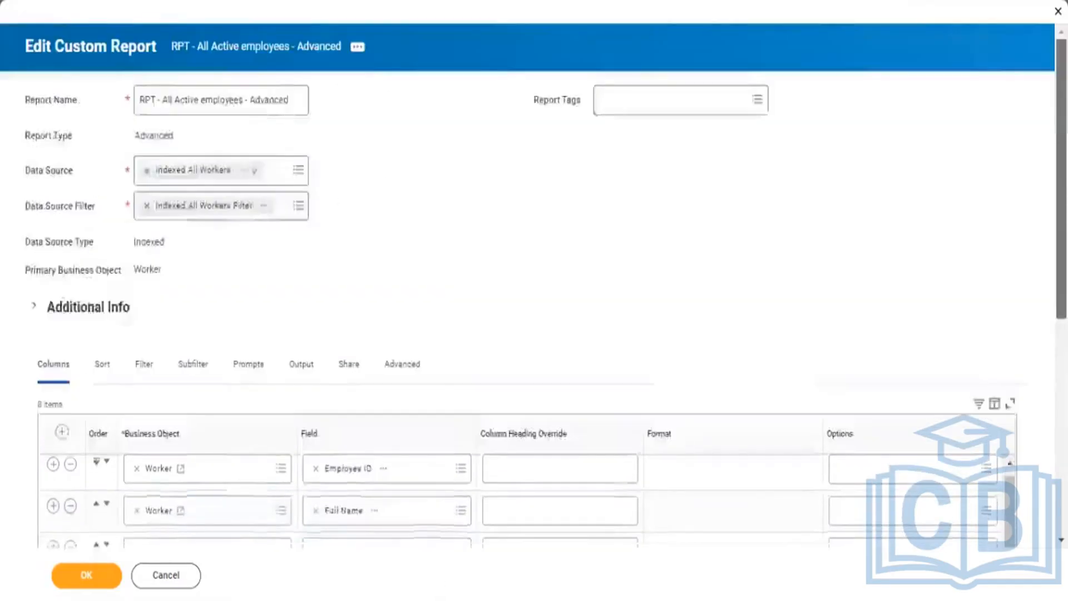
scroll(534, 287, down, 6)
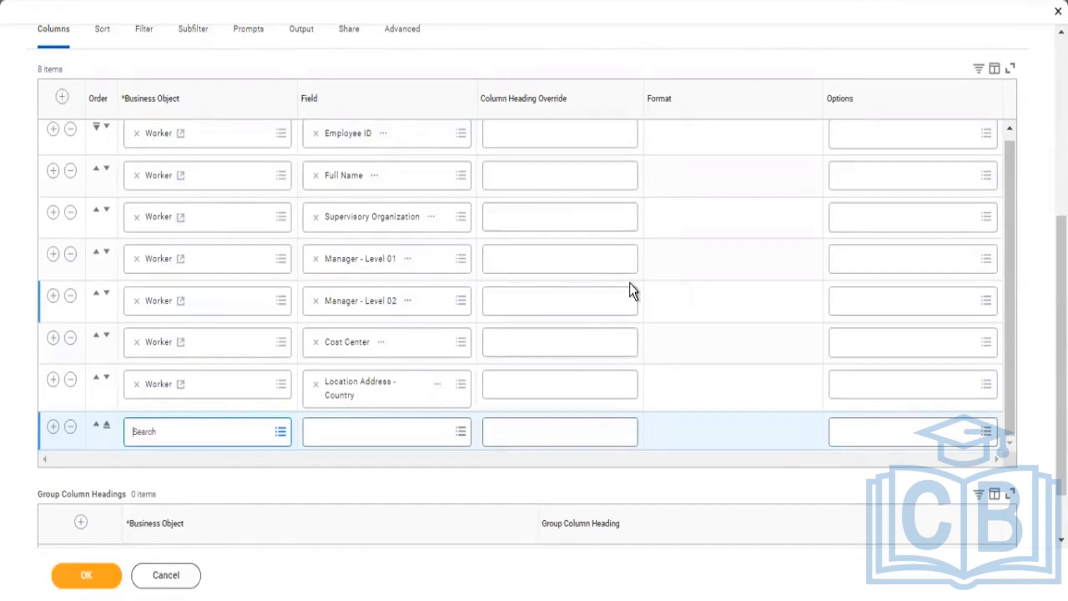
click(175, 434)
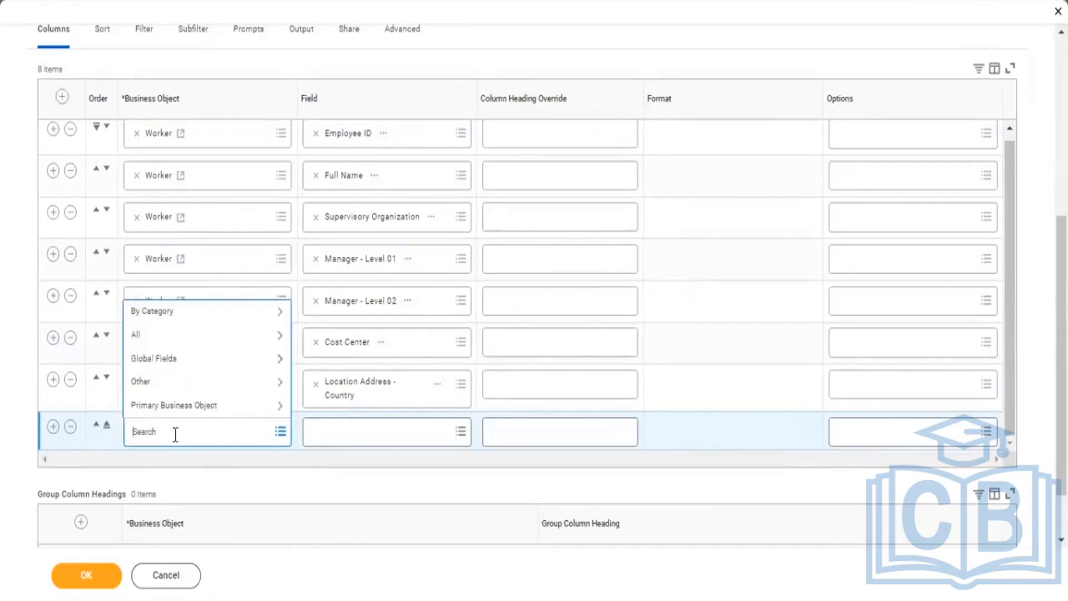
text(Dependent)
key(Return)
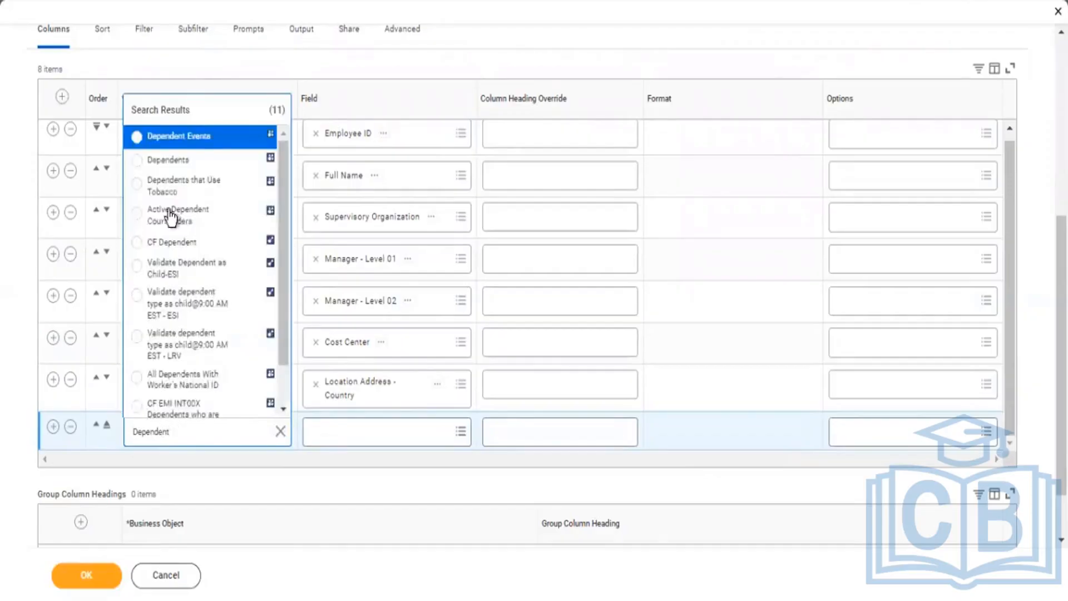
click(170, 160)
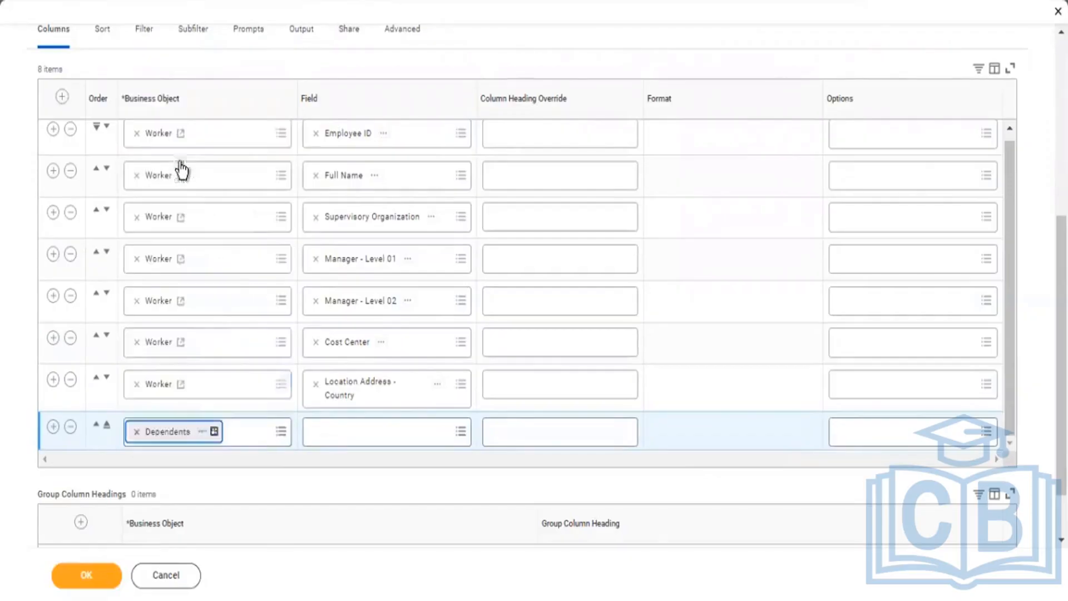
Step: Set the field of the new Dependents column to Dependent
click(364, 429)
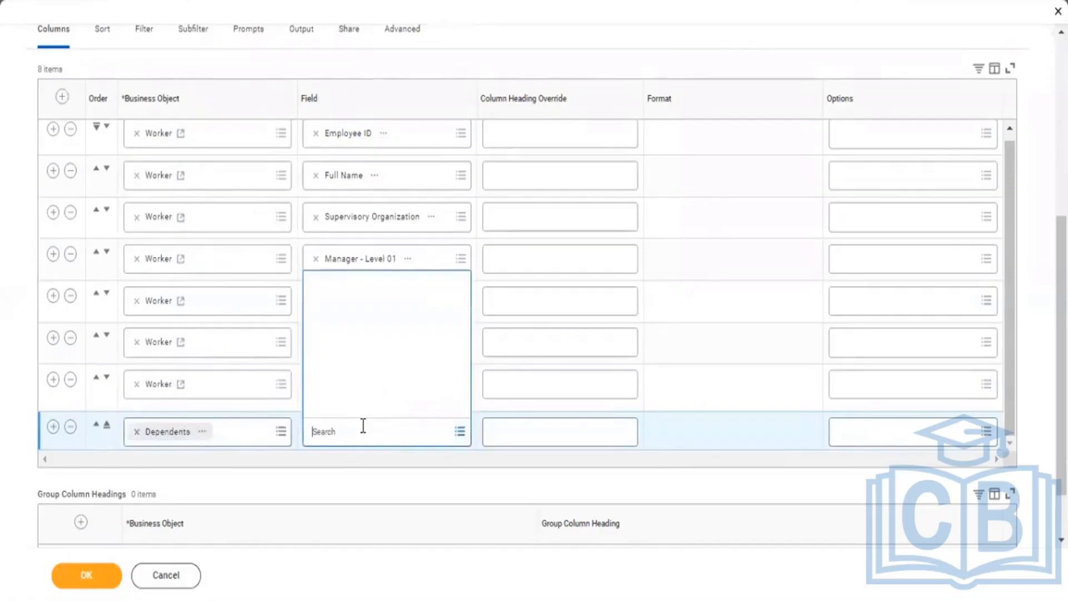
text(Dependent)
key(Return)
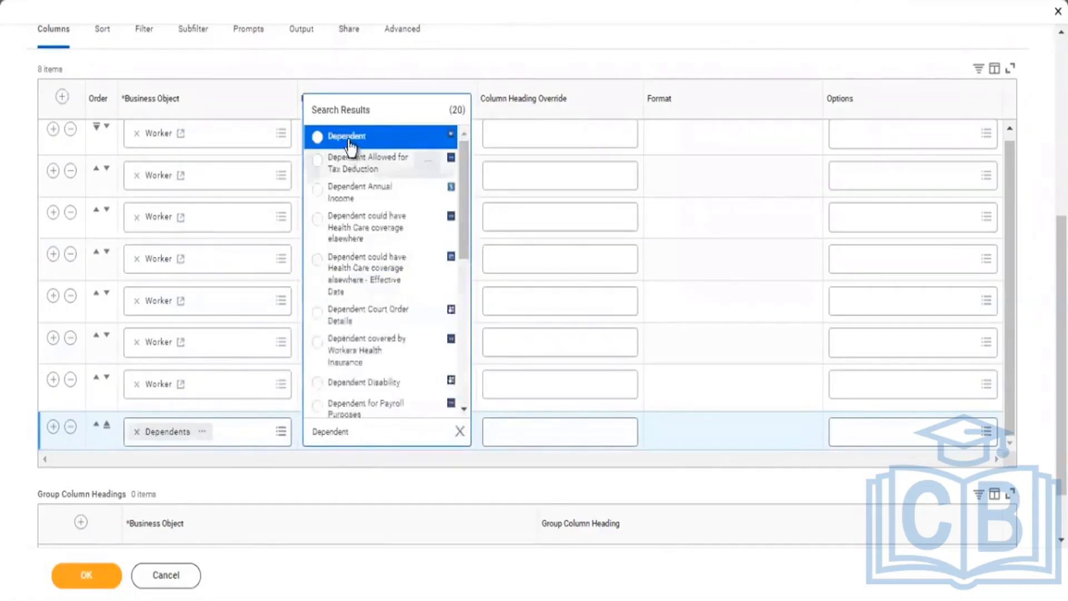
click(411, 139)
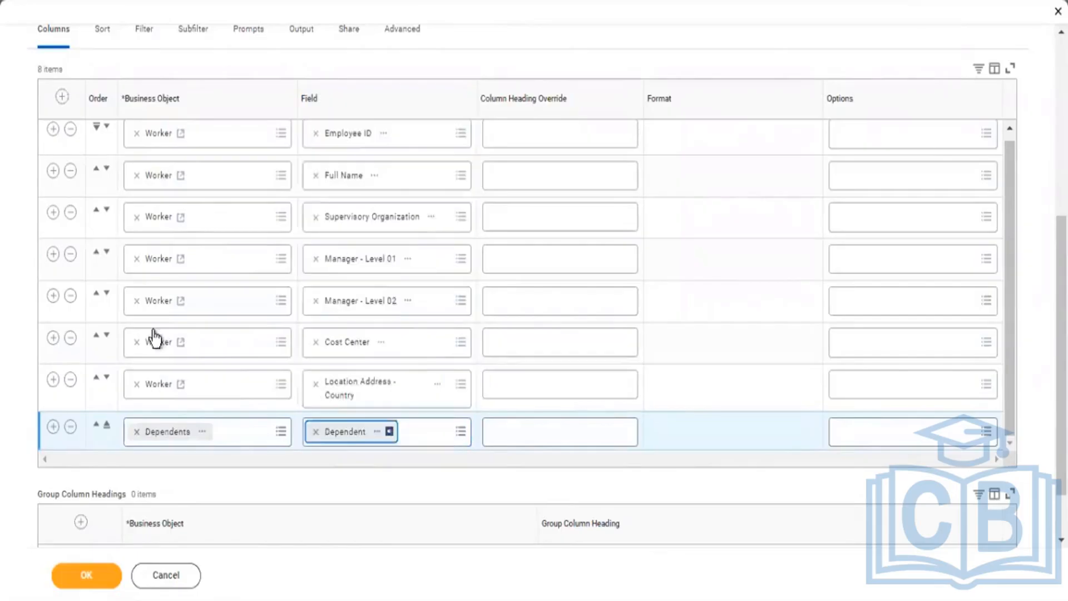
Step: Add a second Dependents column below Dependent and set its field to Relationship
click(53, 427)
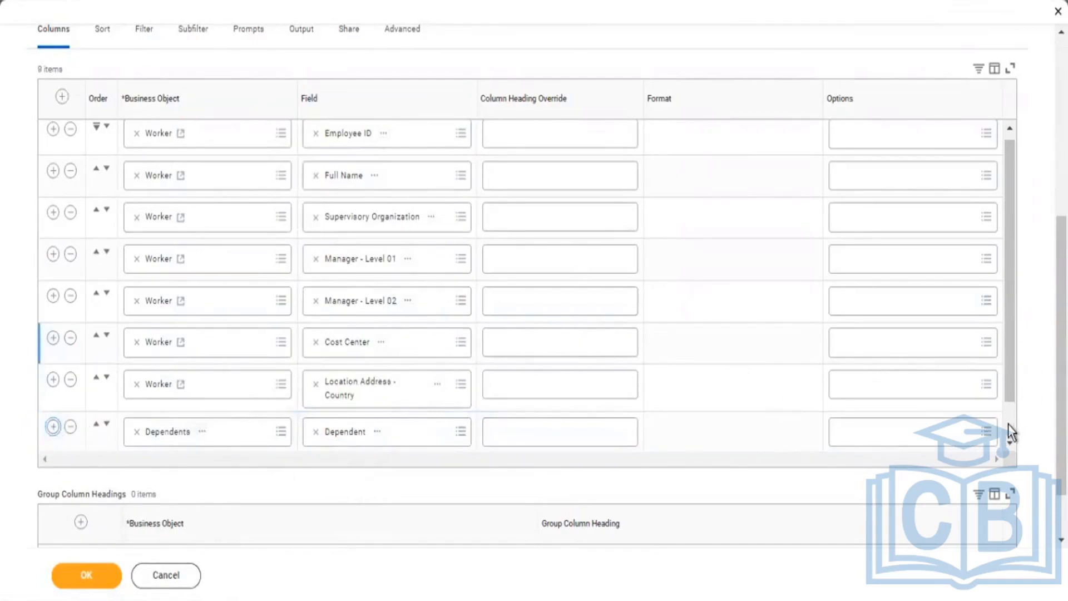
scroll(1008, 424, down, 1)
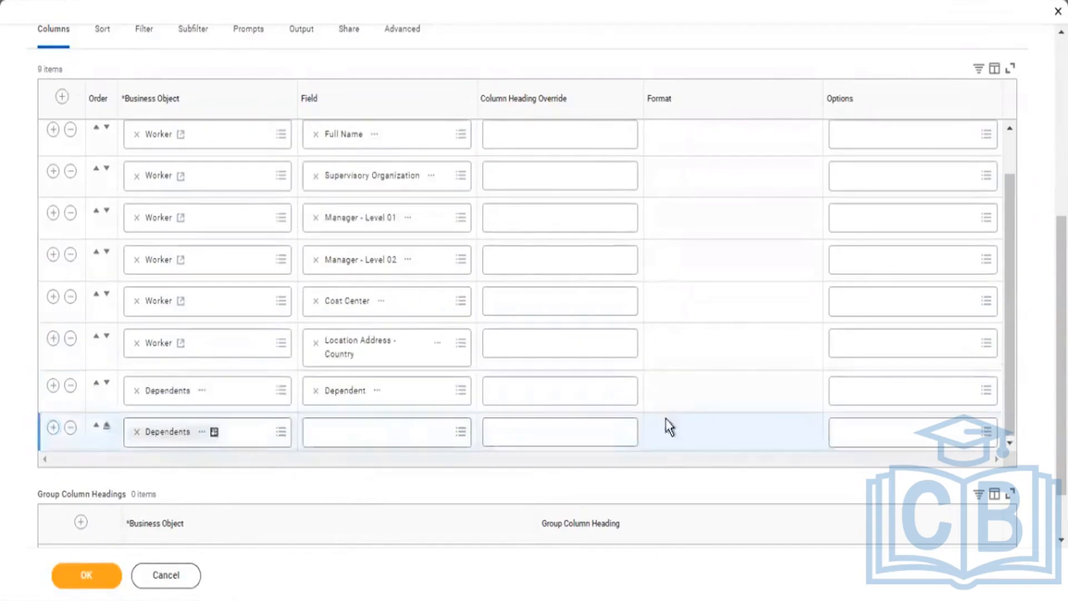
click(406, 428)
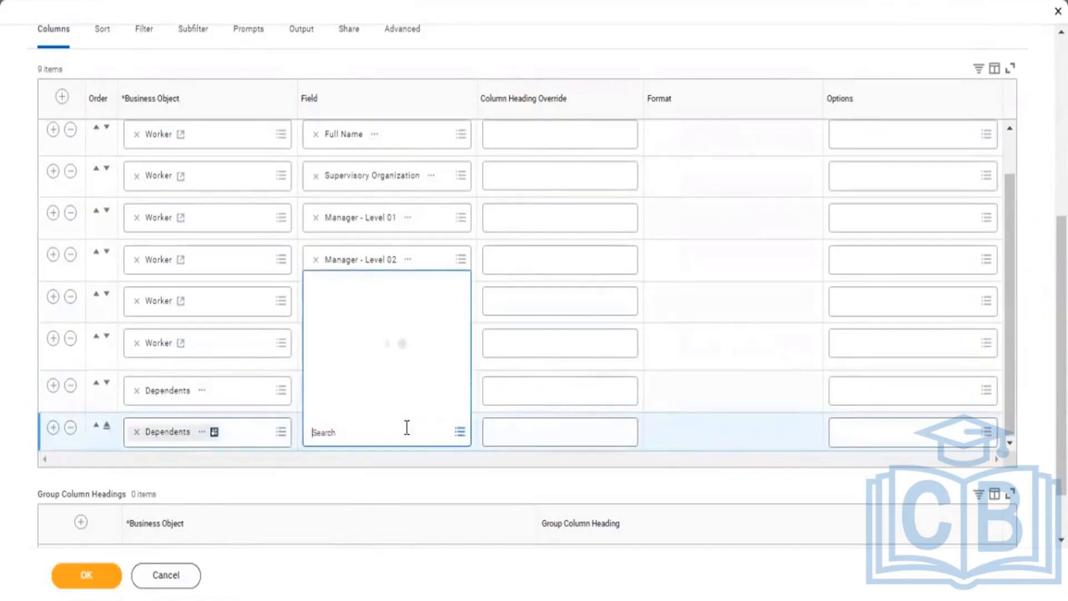
text(Relations)
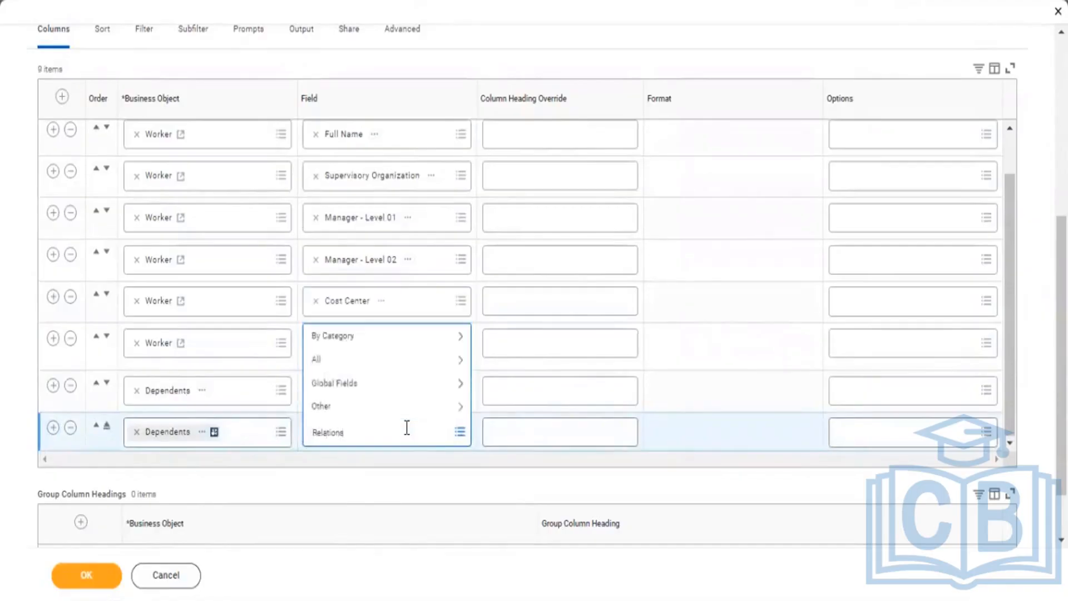
text(hip)
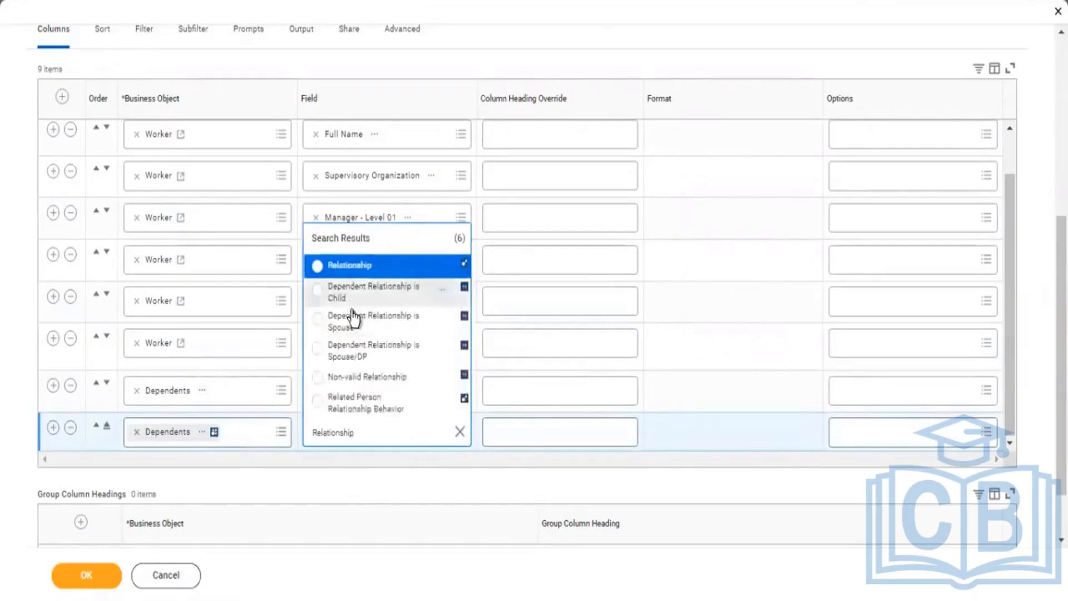
click(350, 267)
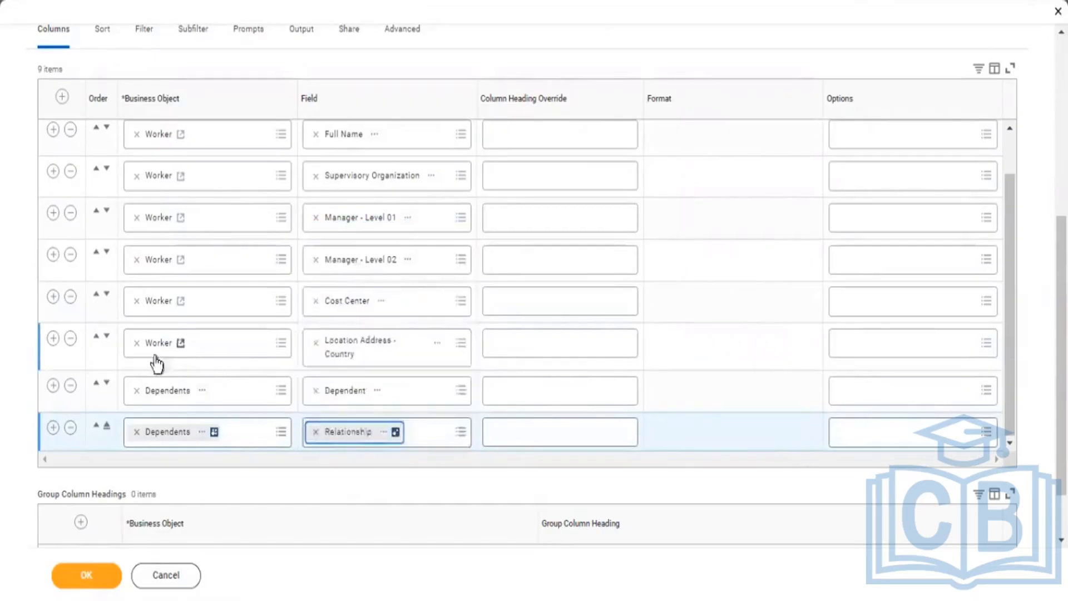
Step: Add a third Dependents column below Relationship and set its field to Age
click(53, 430)
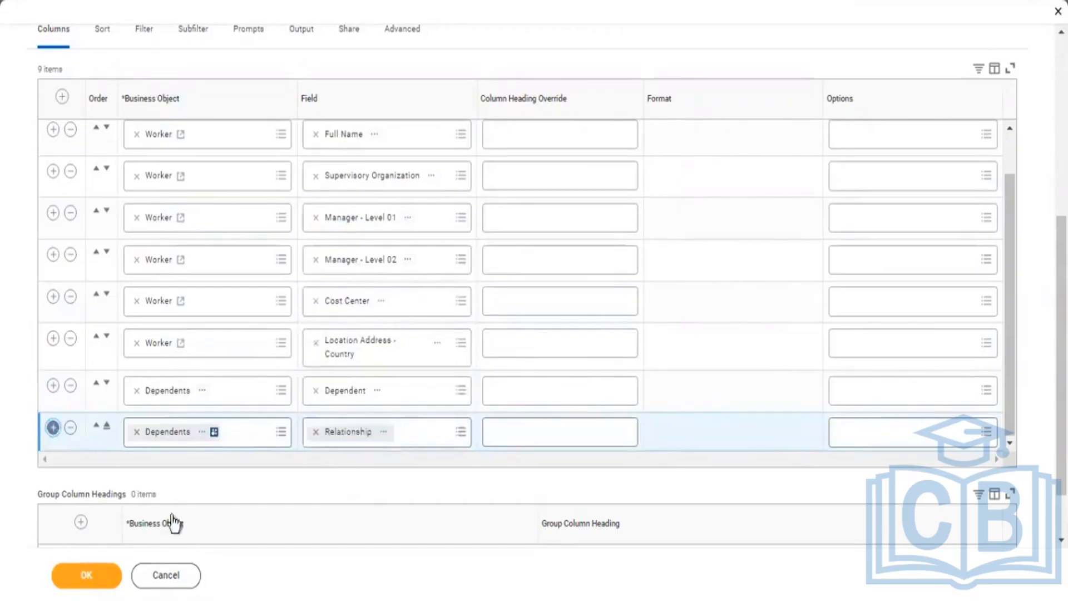
click(1009, 440)
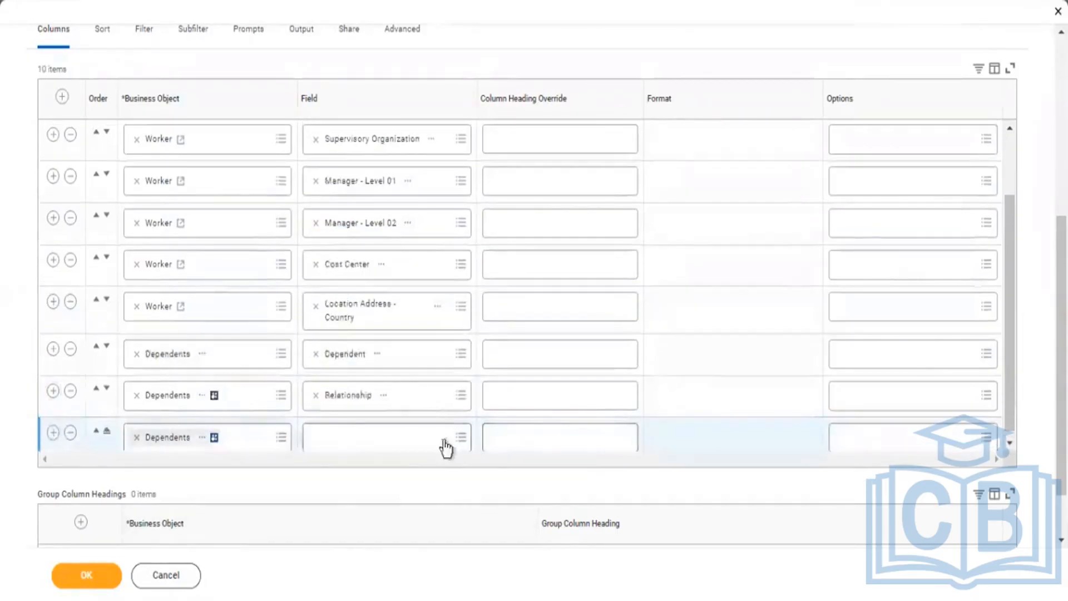
click(391, 427)
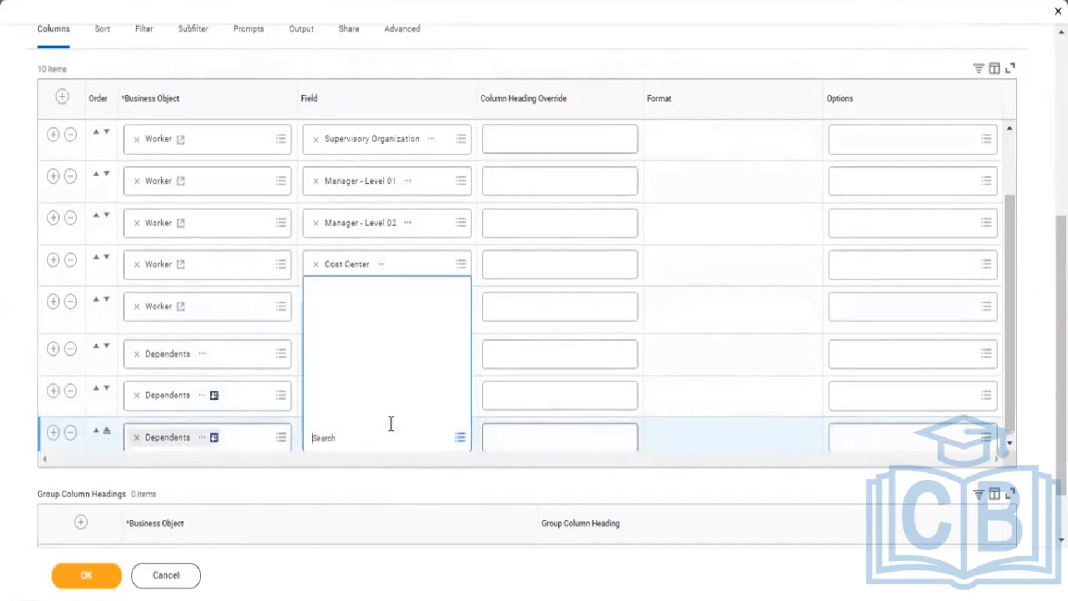
text(Age)
key(Return)
click(354, 384)
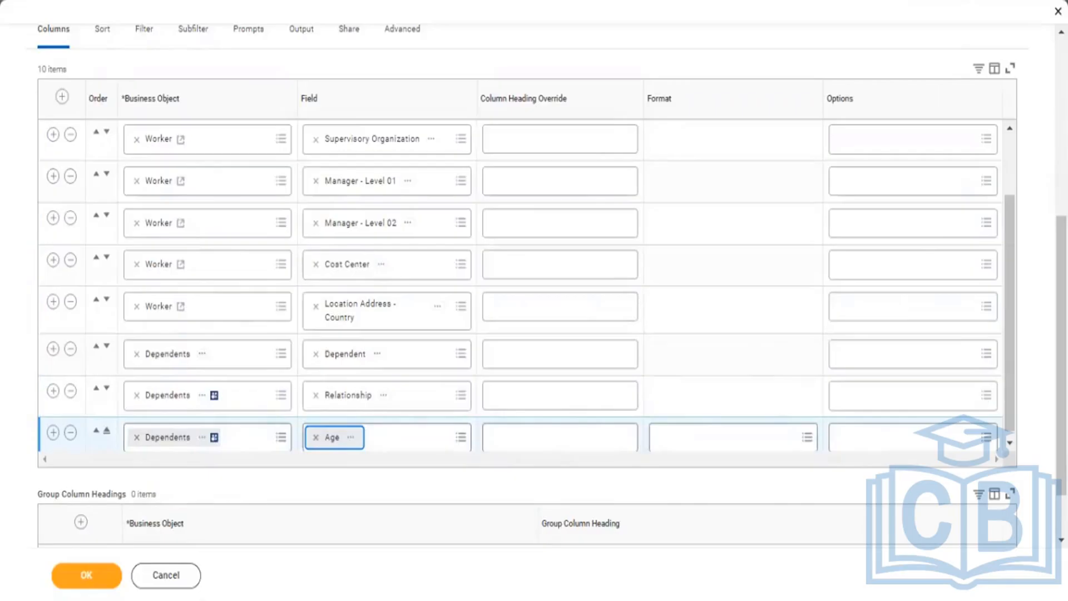
scroll(721, 127, up, 6)
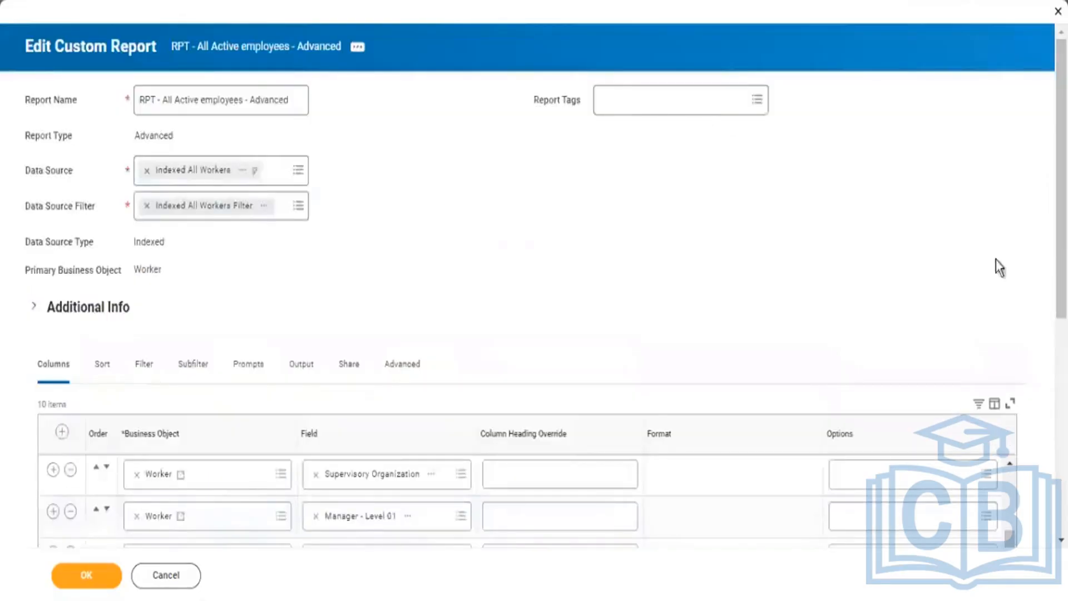
scroll(711, 381, down, 7)
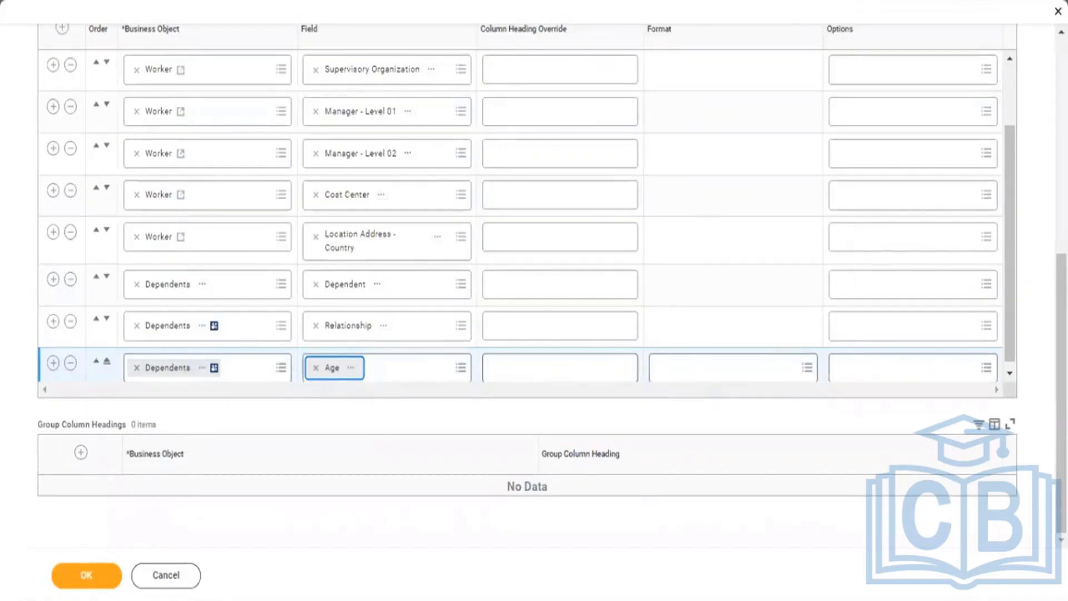
Step: Save the report definition with its Worker and Dependents columns
click(86, 573)
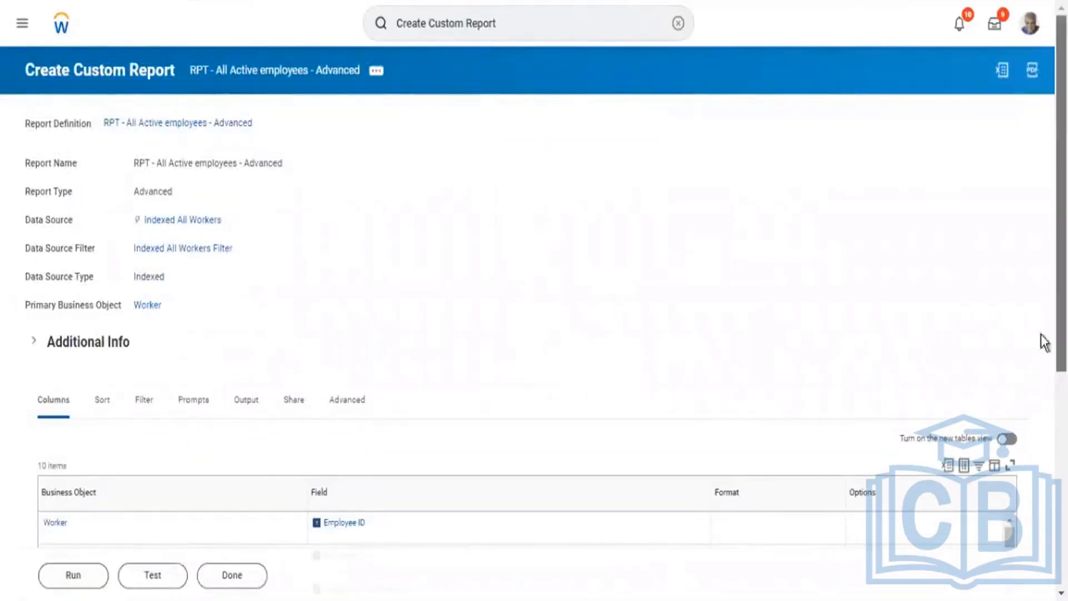
scroll(1041, 341, down, 7)
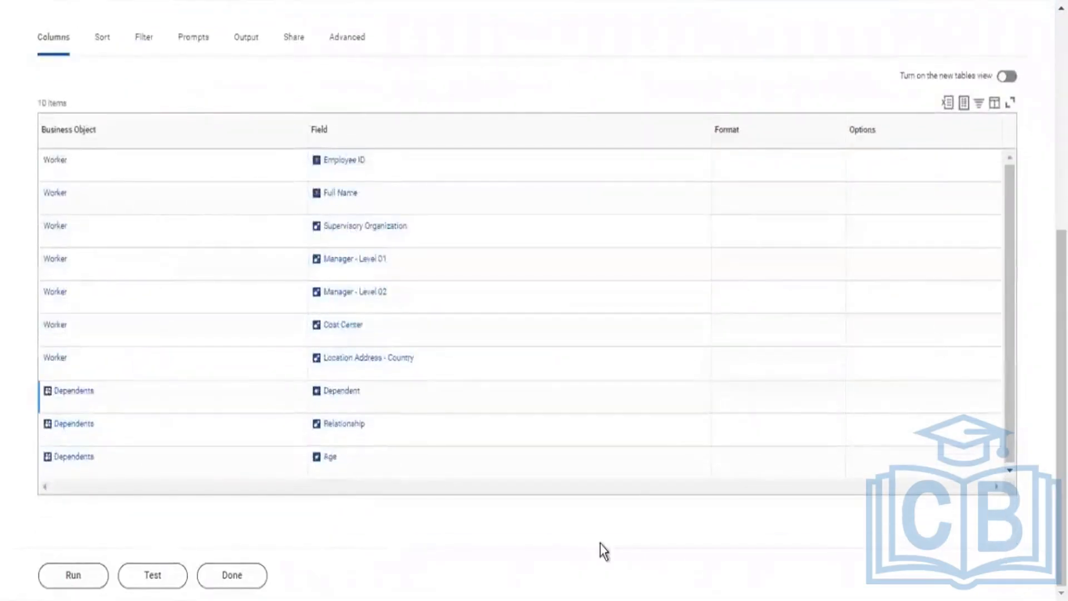
Step: Open the Worker business object in a separate browser tab and view its related business objects
right_click(51, 361)
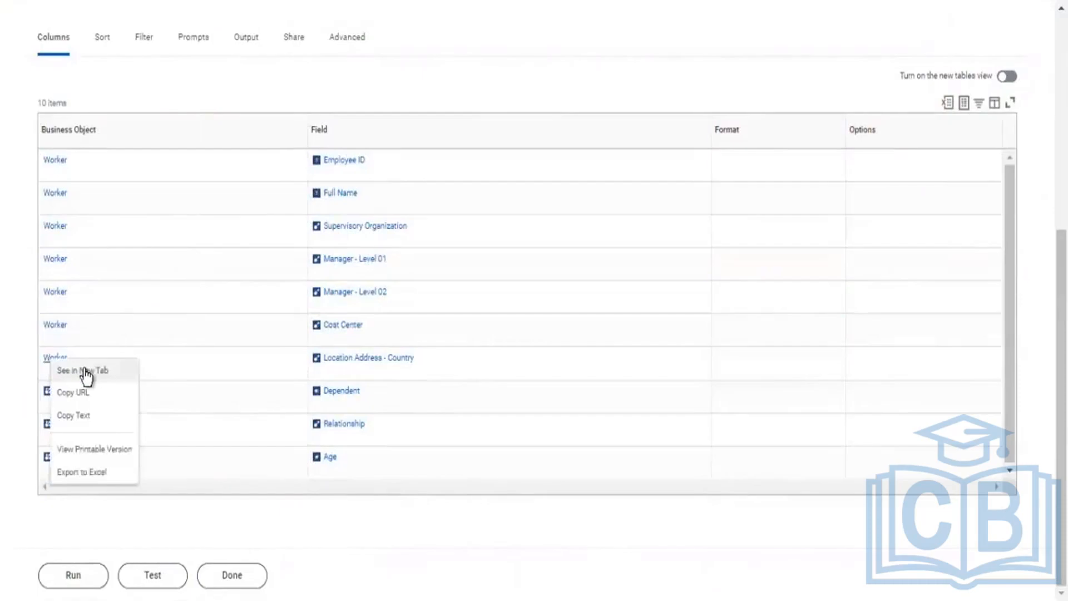
click(85, 370)
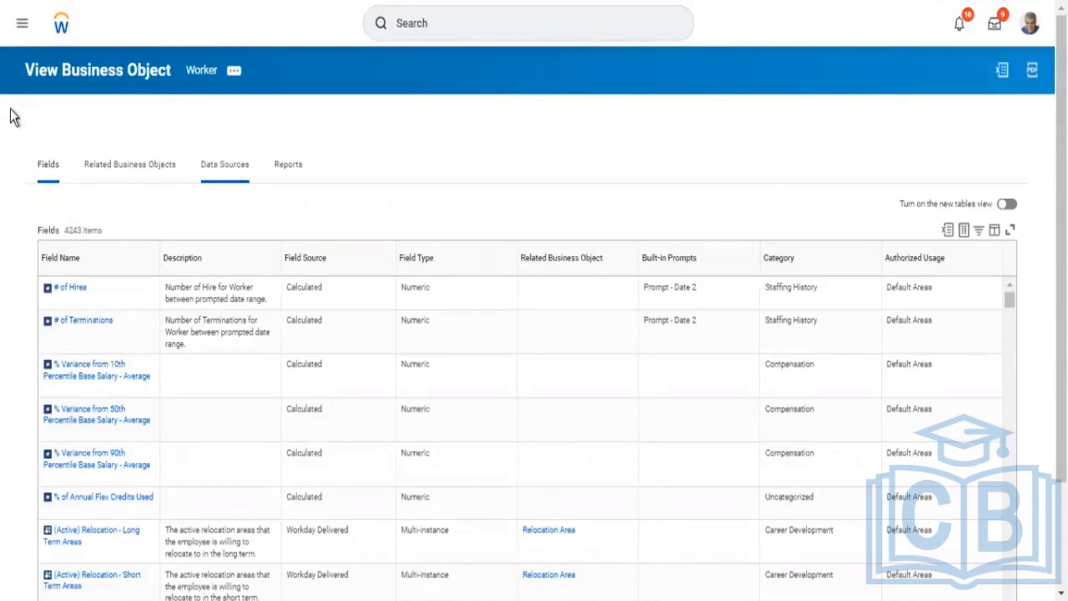
click(116, 166)
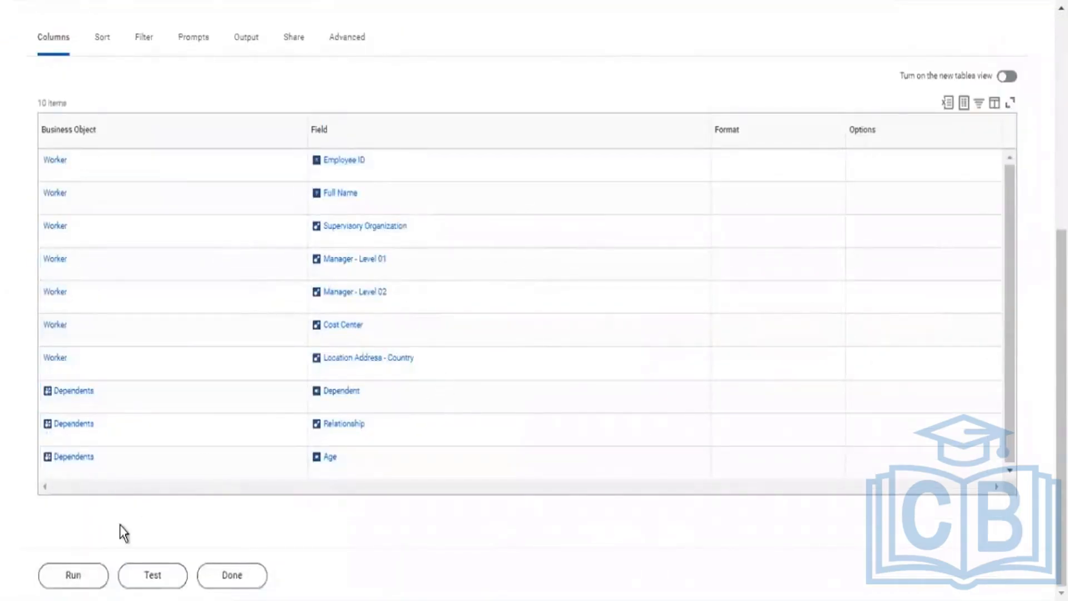
Step: Run the report with all prompts left blank and review the workers and their dependents
click(74, 575)
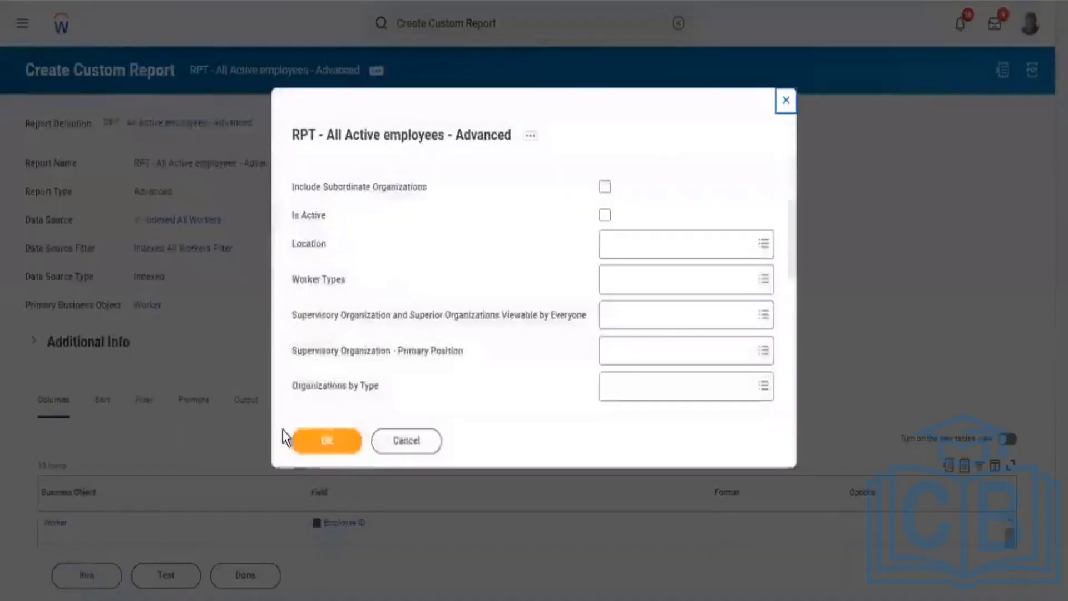
click(318, 439)
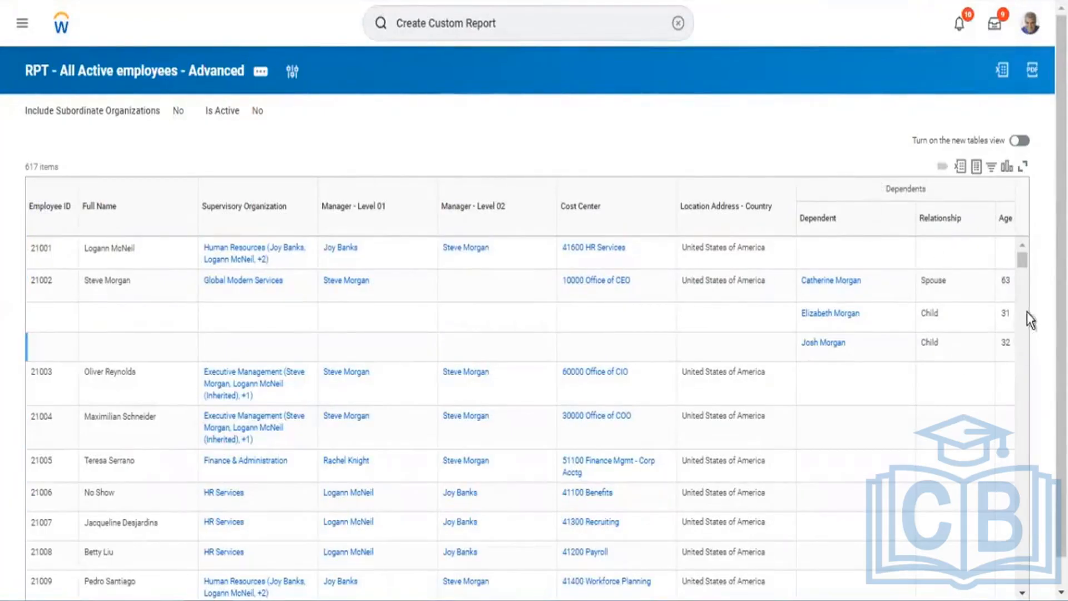
mouse_move(1024, 266)
mouse_down()
mouse_move(1023, 285)
mouse_move(1021, 247)
mouse_up()
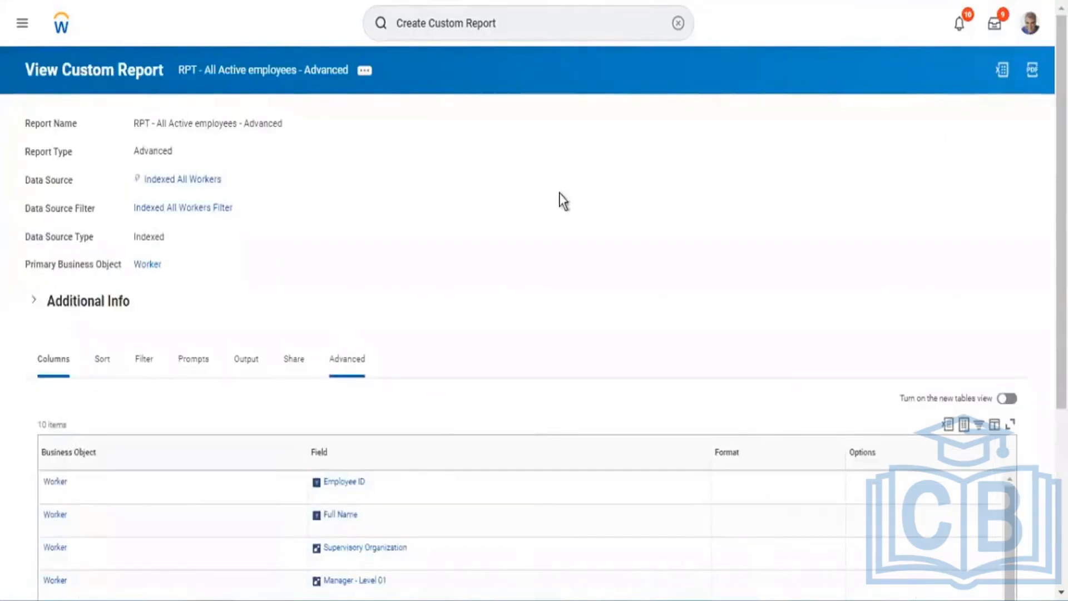
Step: Open the report definition for editing and review its Worker and Dependents column settings
click(365, 71)
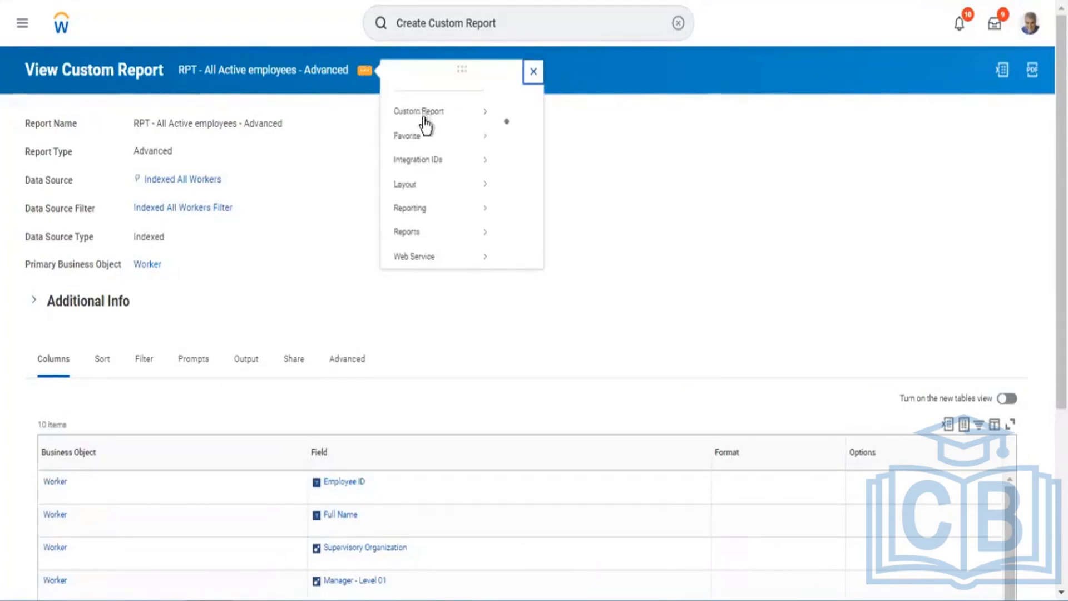
mouse_move(426, 125)
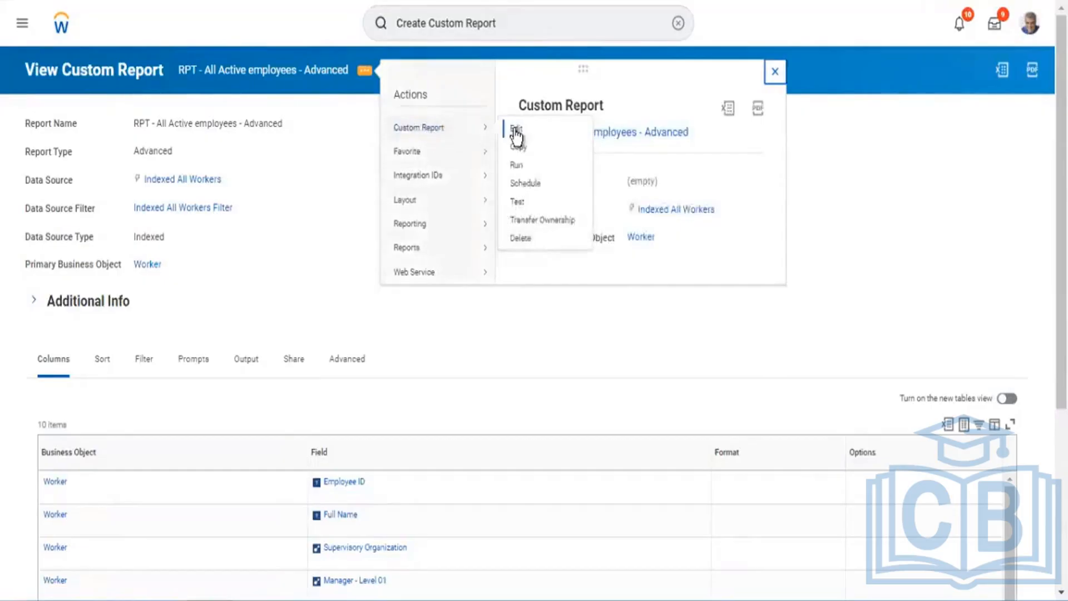
click(515, 130)
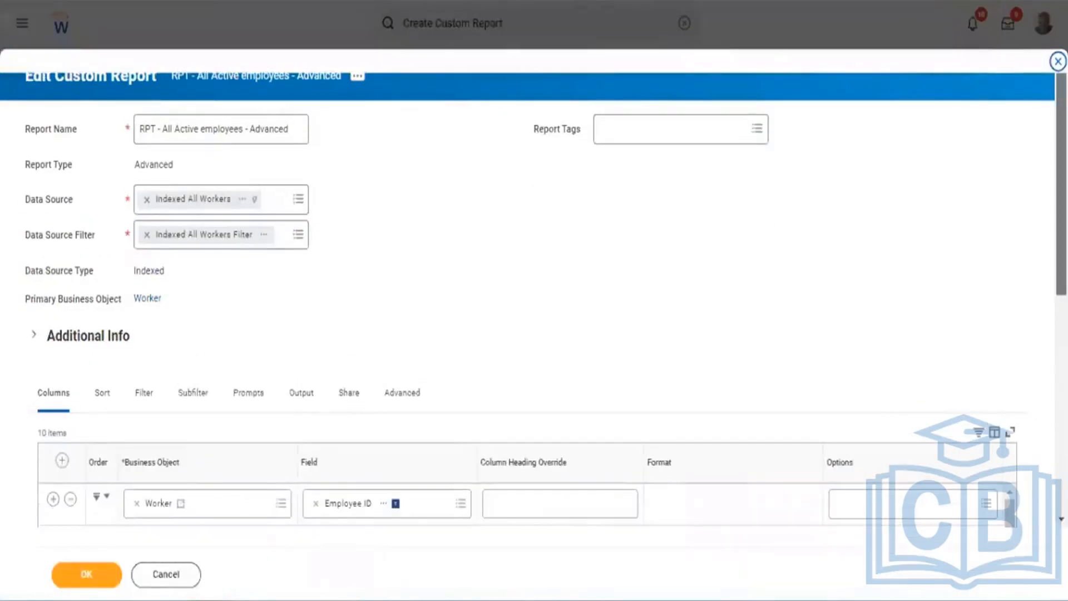
scroll(534, 300, down, 4)
scroll(534, 301, up, 3)
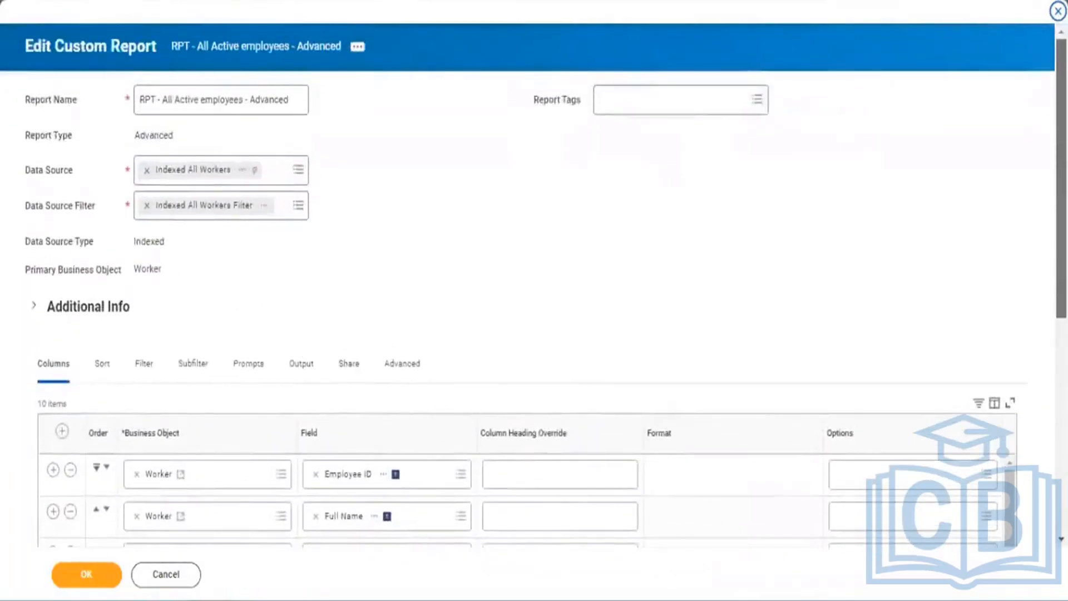
scroll(1040, 365, down, 8)
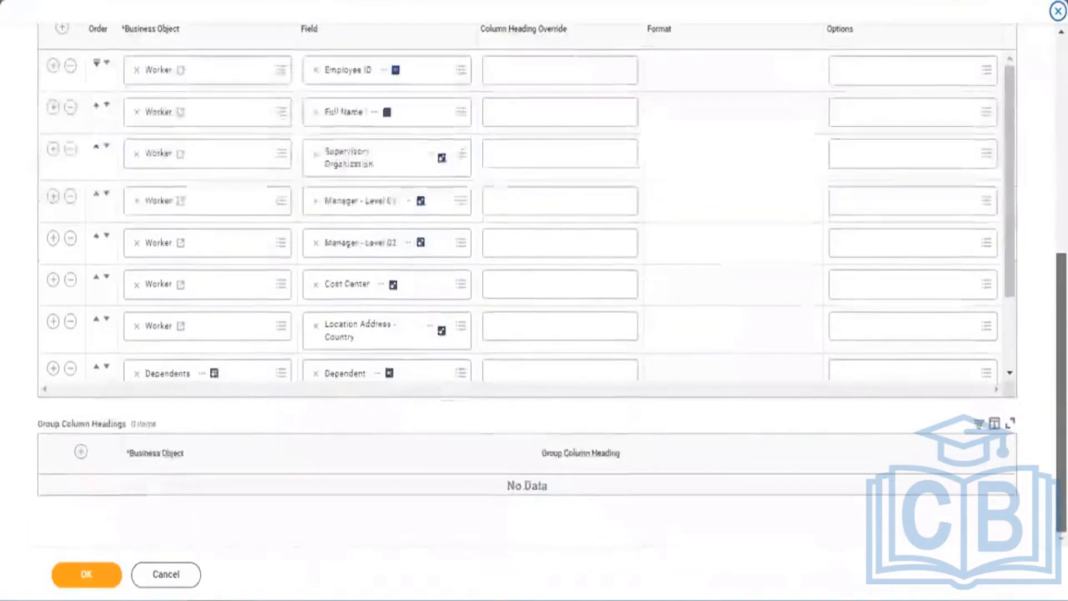
scroll(534, 300, up, 4)
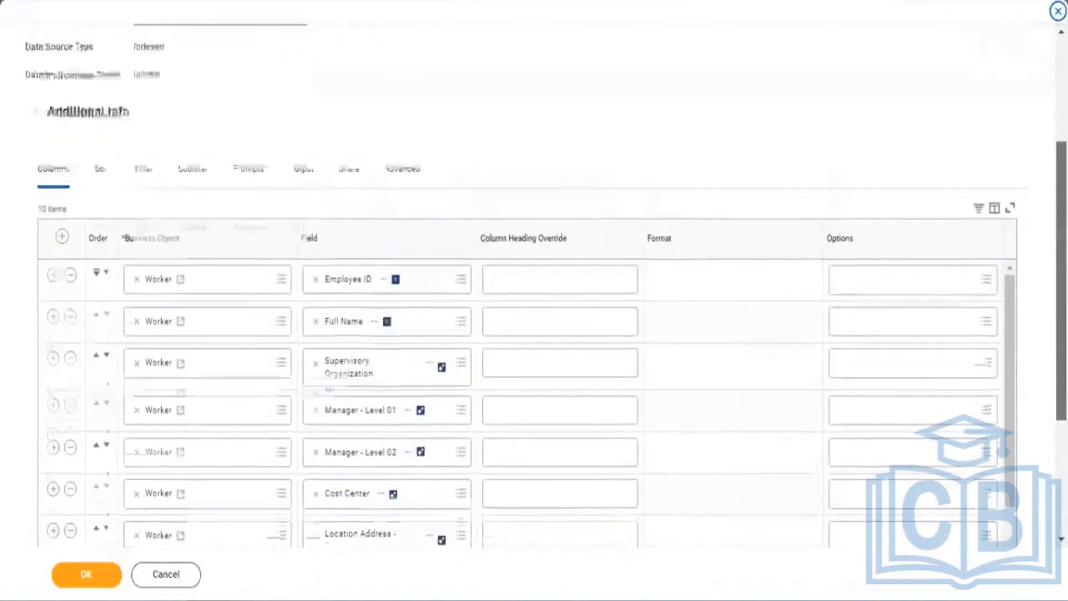
scroll(534, 300, up, 3)
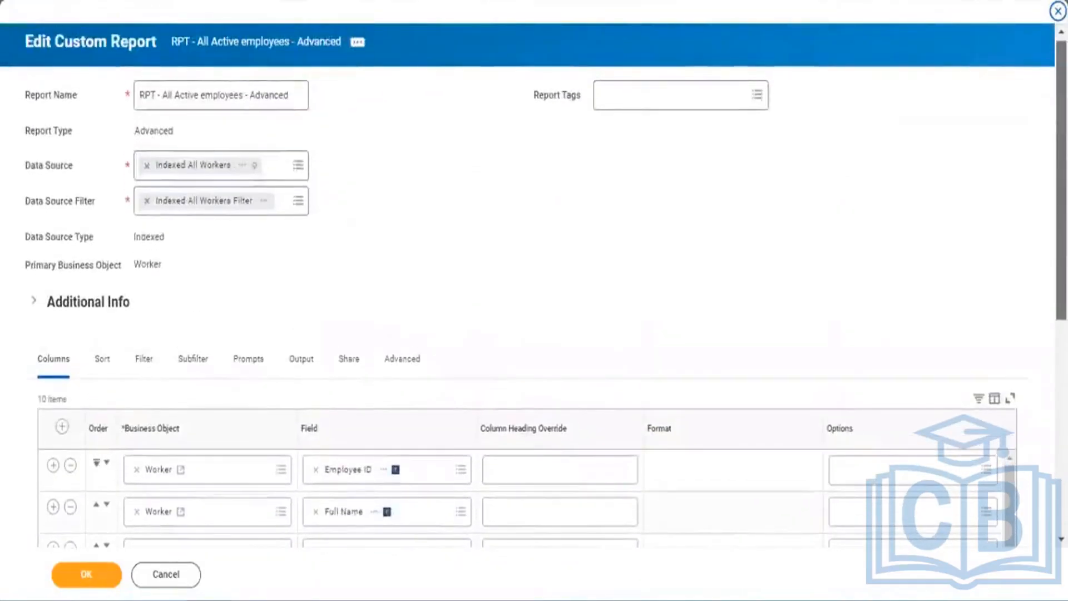
scroll(1036, 312, down, 8)
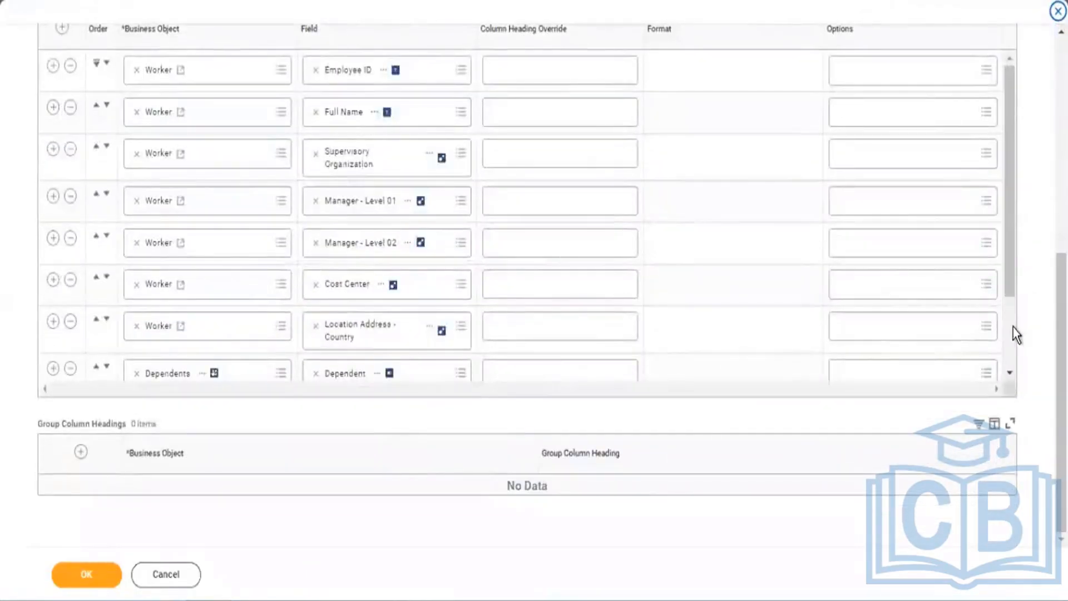
scroll(1013, 326, down, 3)
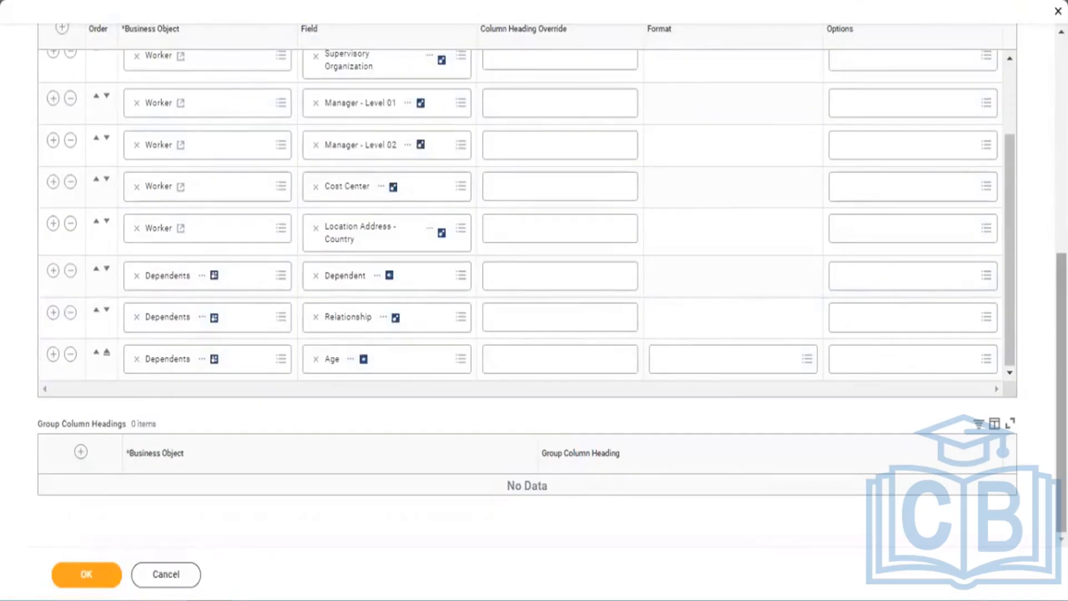
scroll(702, 234, up, 7)
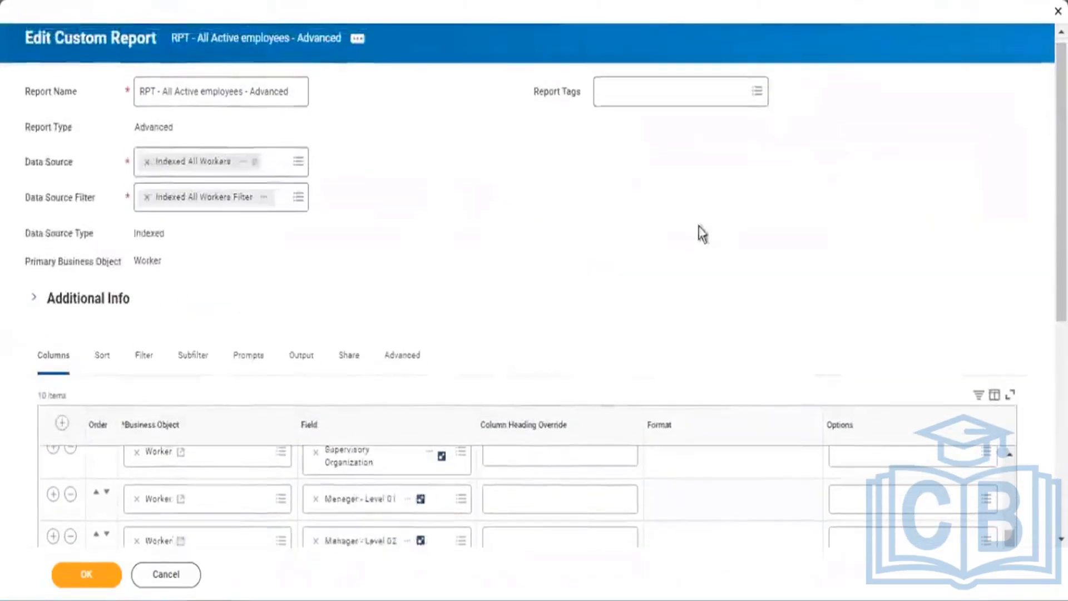
Step: Check the report's subfilter settings and its filter conditions on instances
click(194, 364)
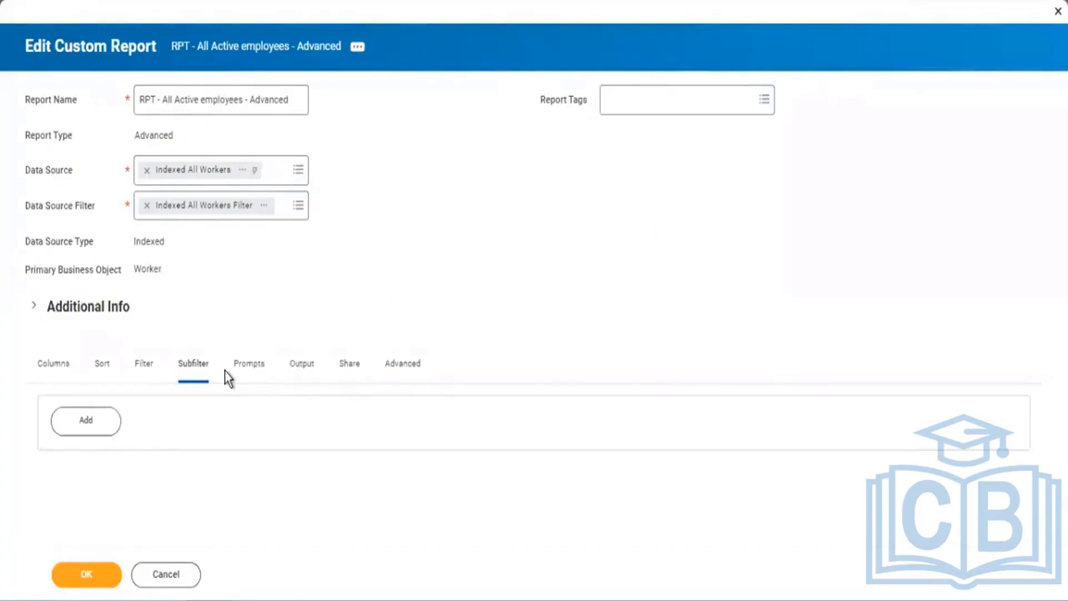
click(144, 377)
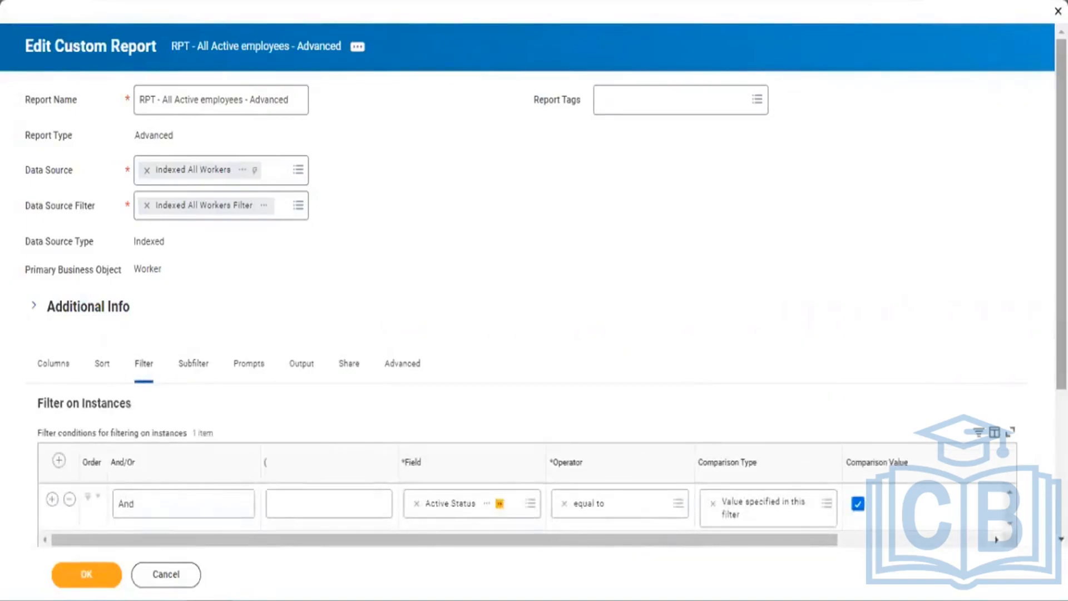
scroll(547, 285, down, 3)
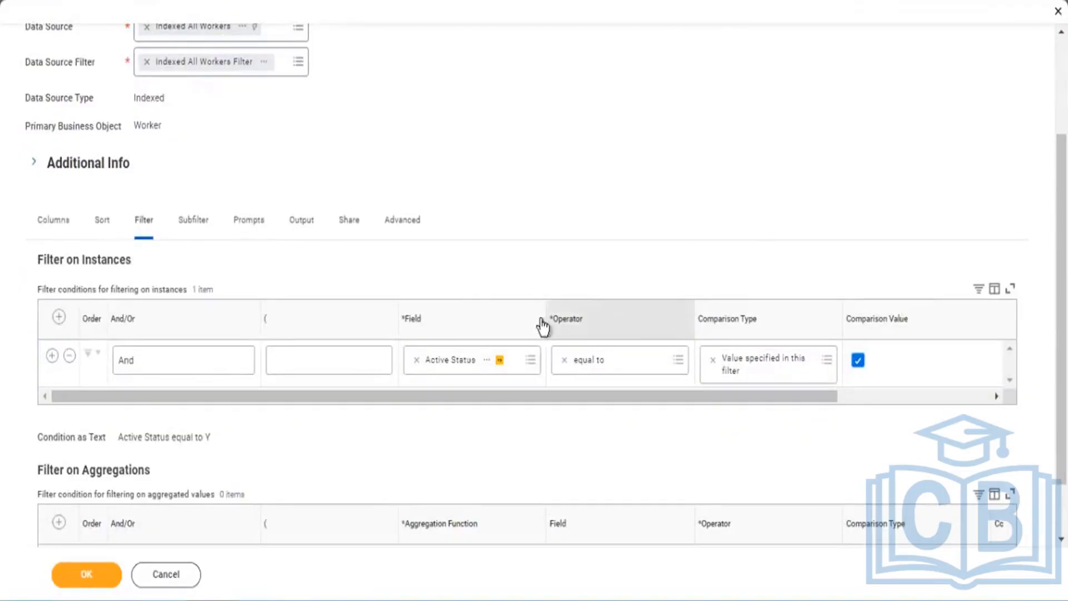
Step: Save the report definition and run the report again with all prompts left blank
click(82, 576)
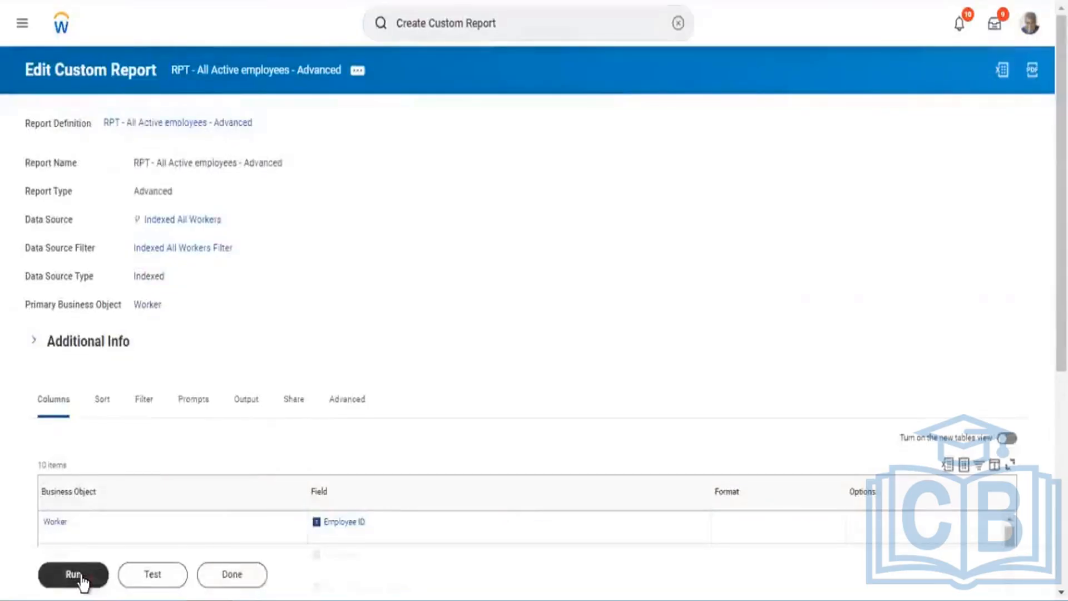
click(81, 576)
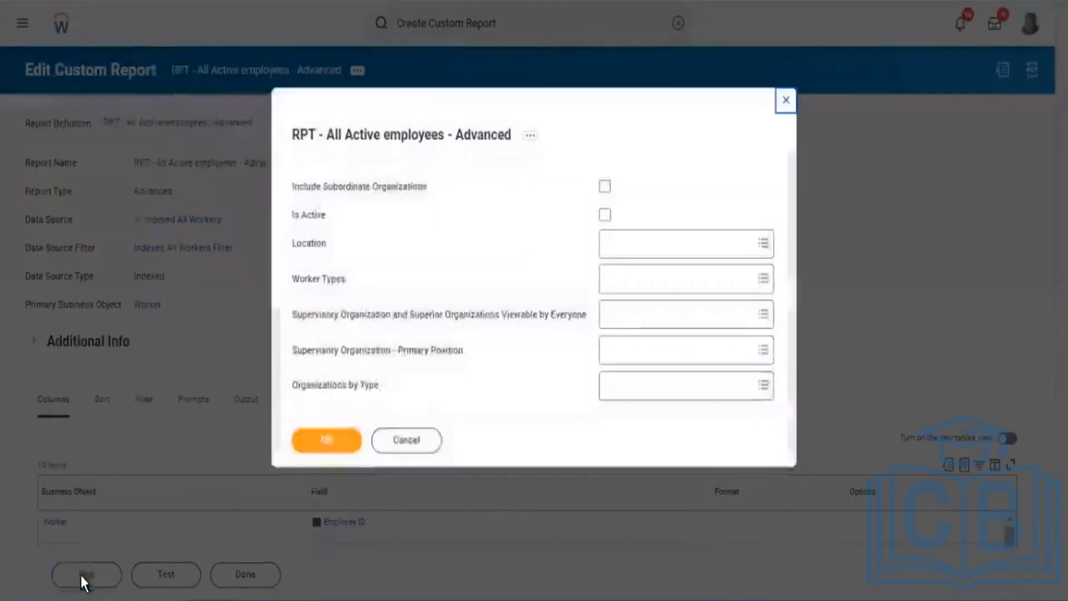
click(322, 444)
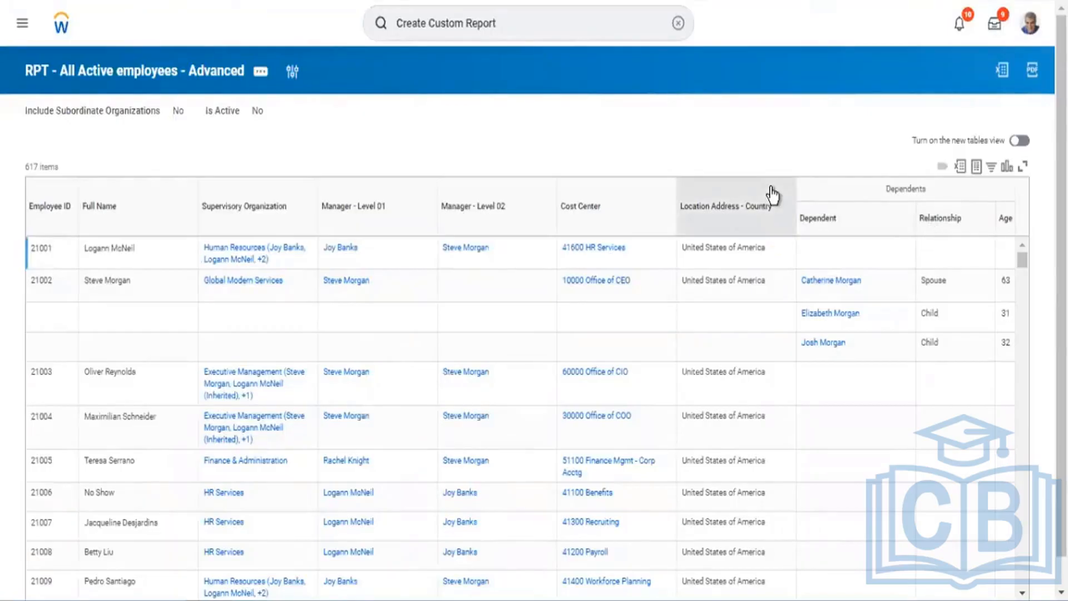
Step: Check the sort and filter options of the Location Address - Country column, and reload the report page
click(738, 223)
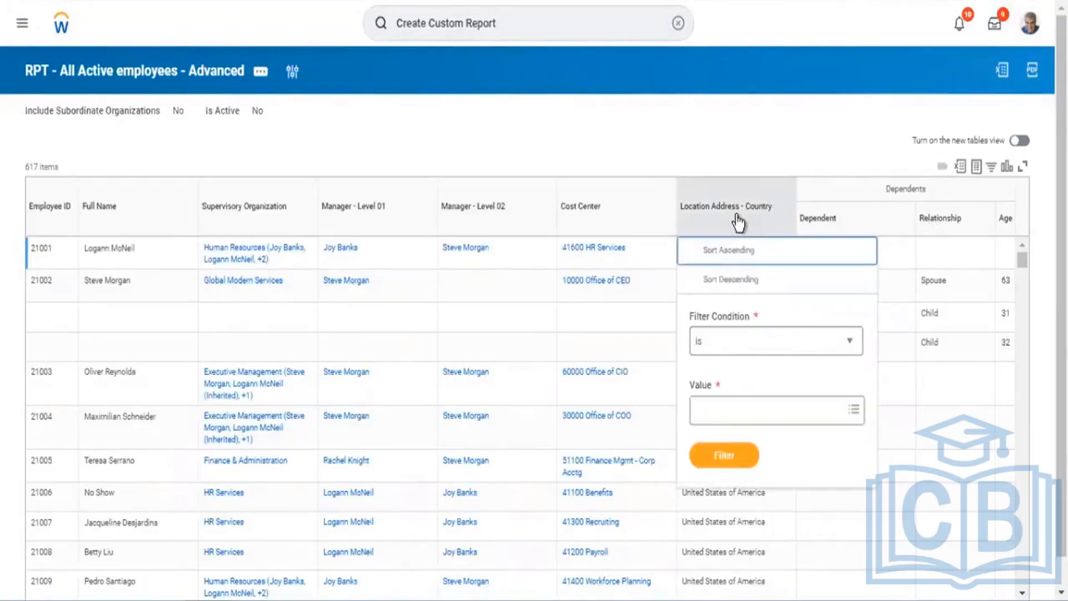
click(845, 218)
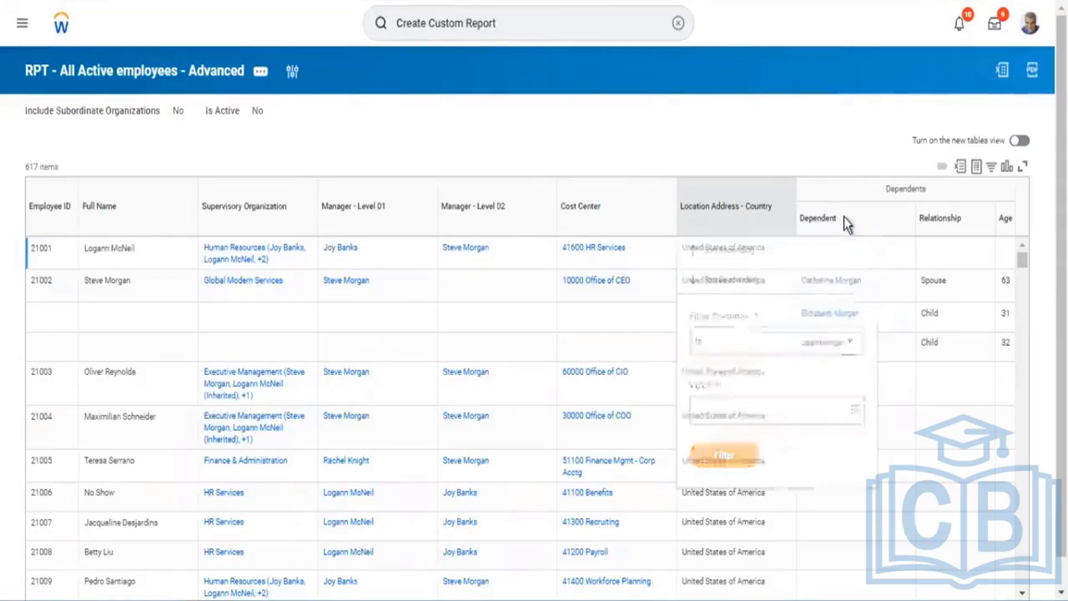
double_click(941, 216)
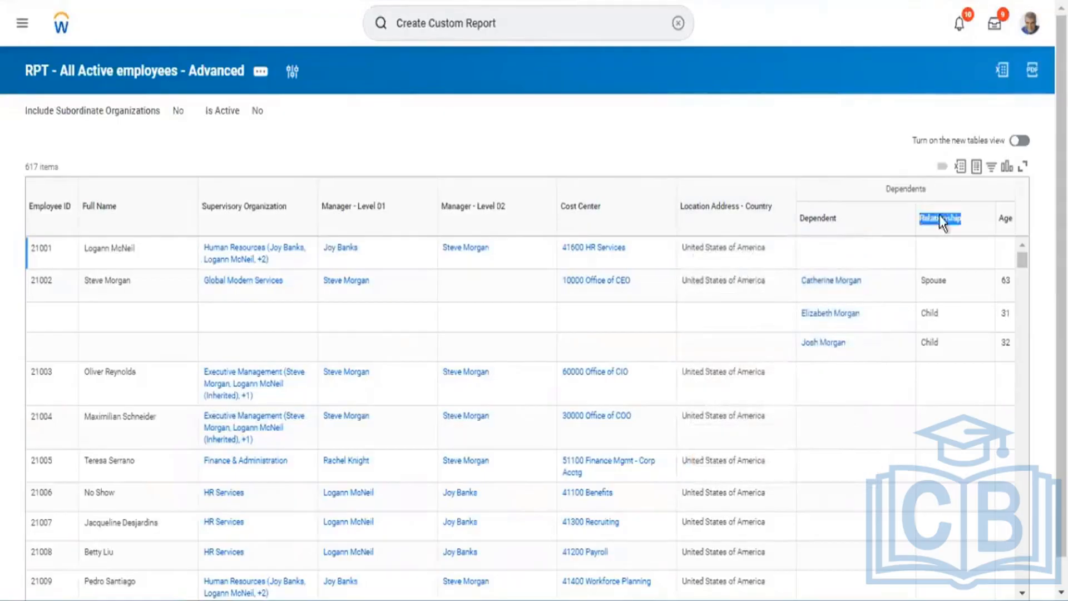
key(F5)
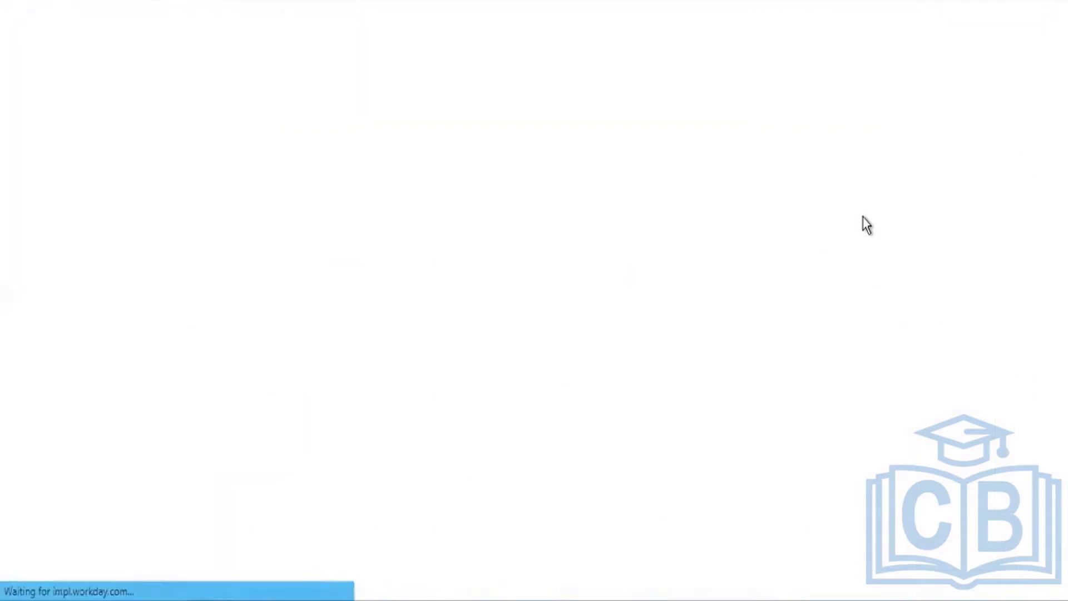
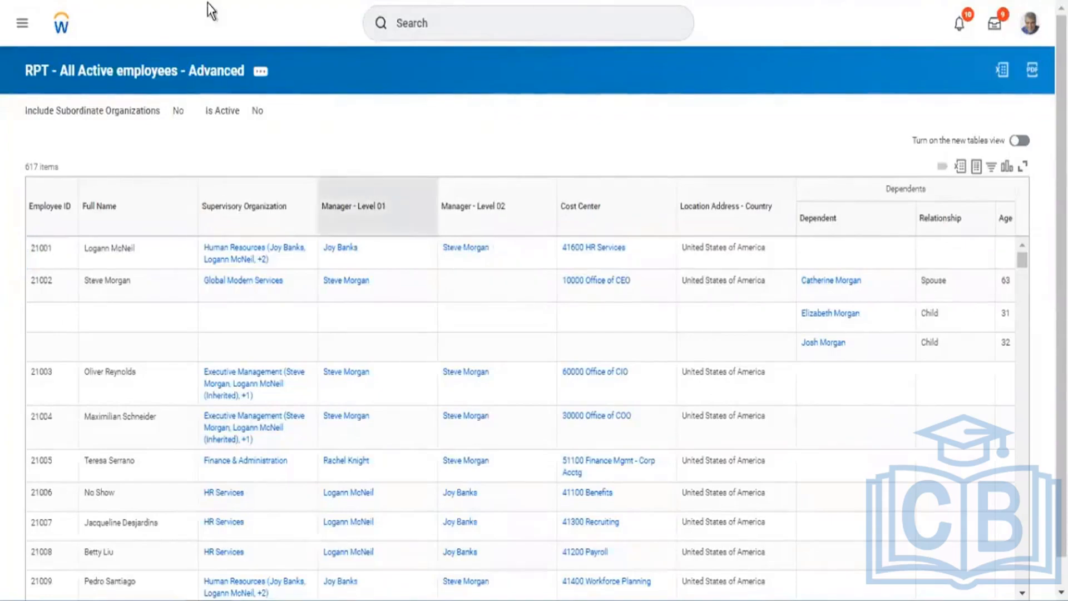
Step: Open the report definition for editing and display its subfilter settings
click(159, 73)
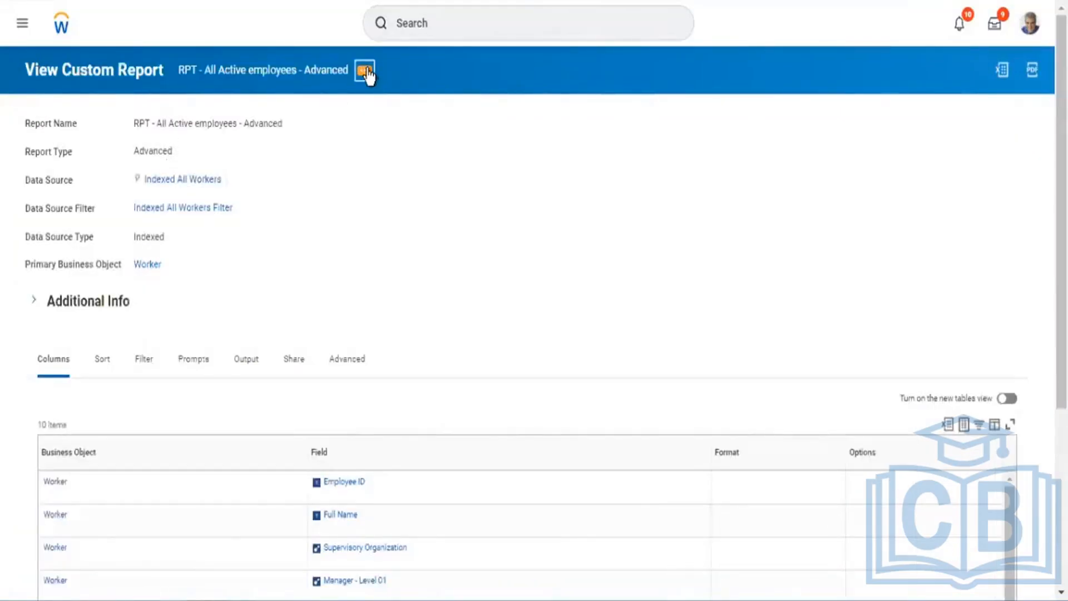
click(365, 73)
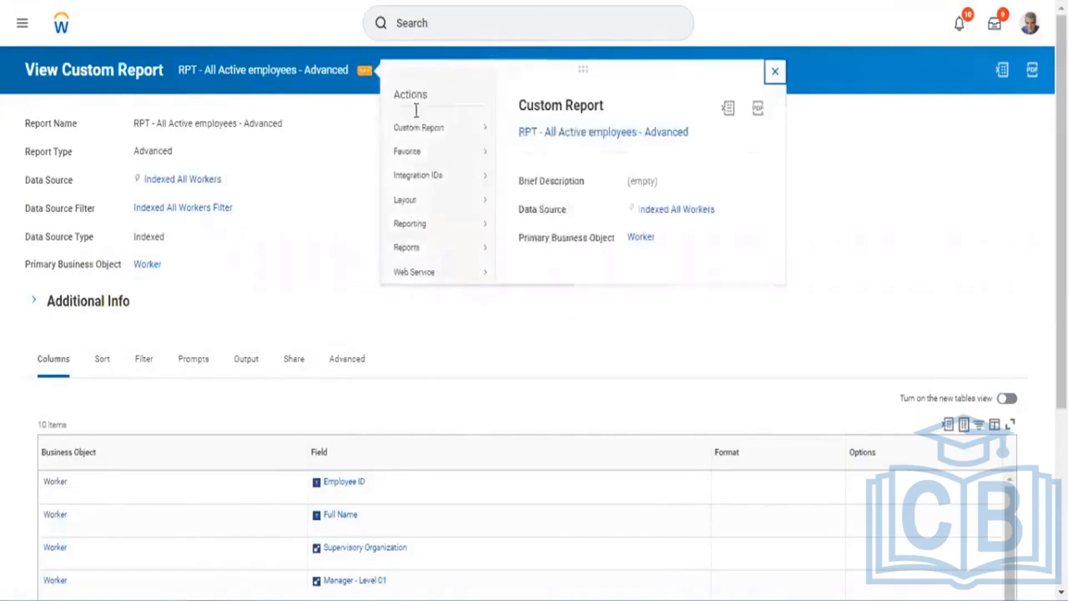
mouse_move(420, 130)
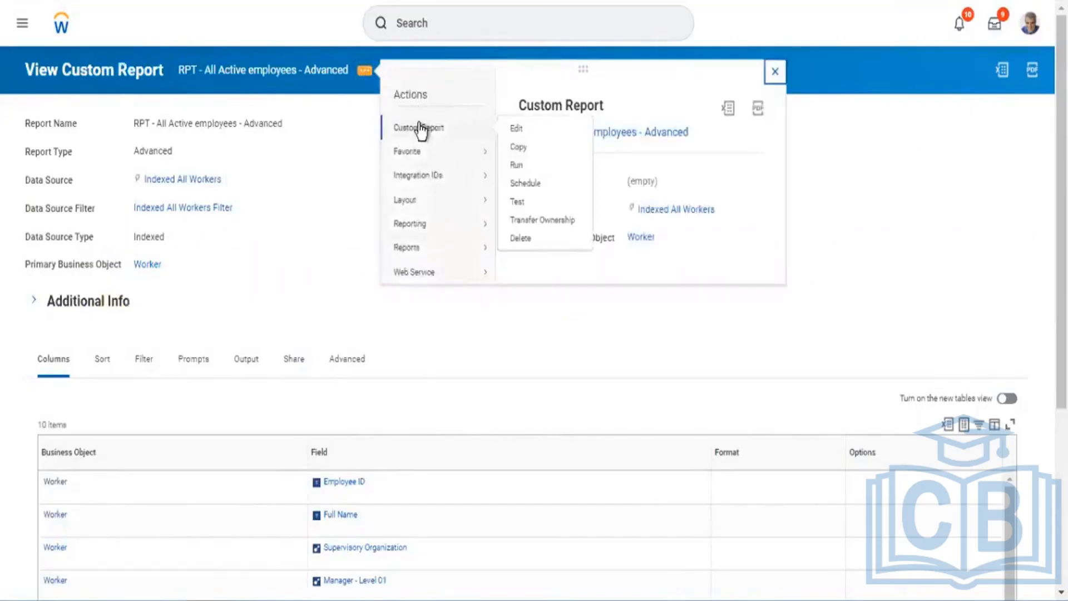
click(515, 130)
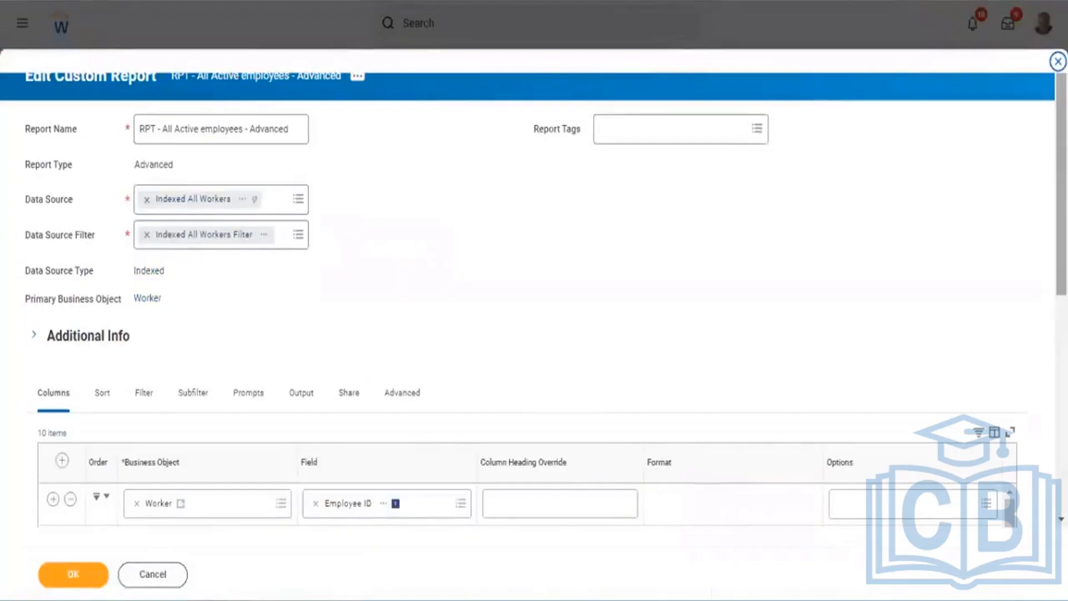
scroll(534, 301, down, 5)
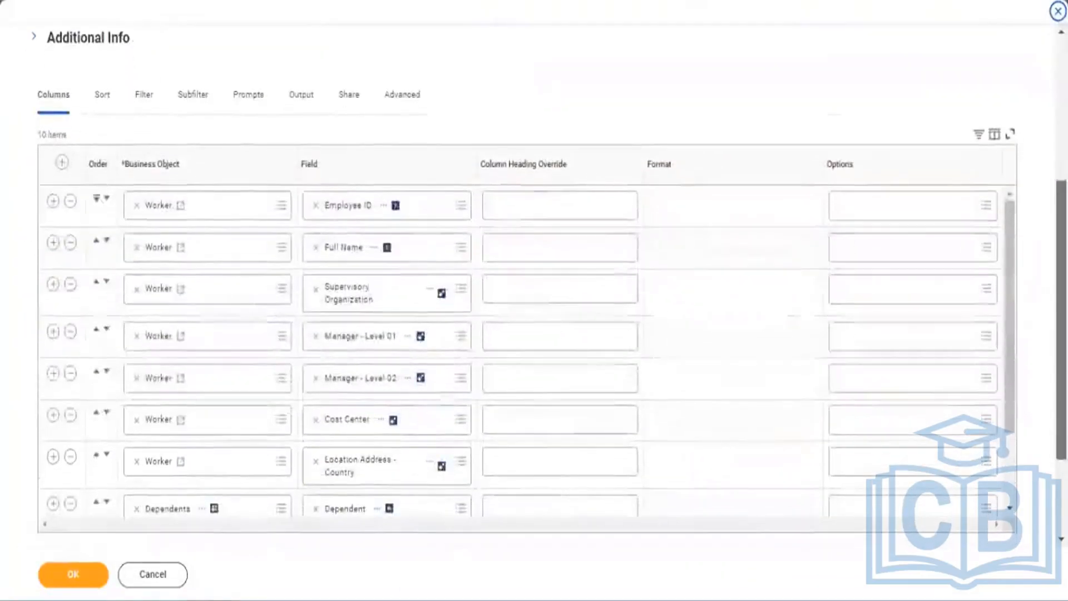
click(196, 99)
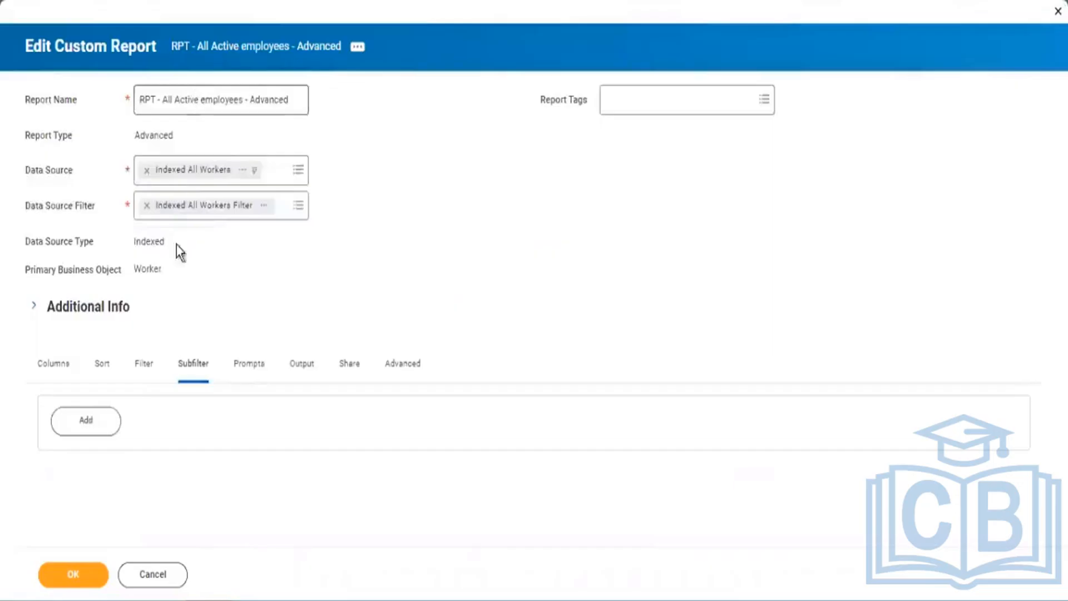
Step: Add a sub level filter to the report and set its business object to Dependents
click(95, 432)
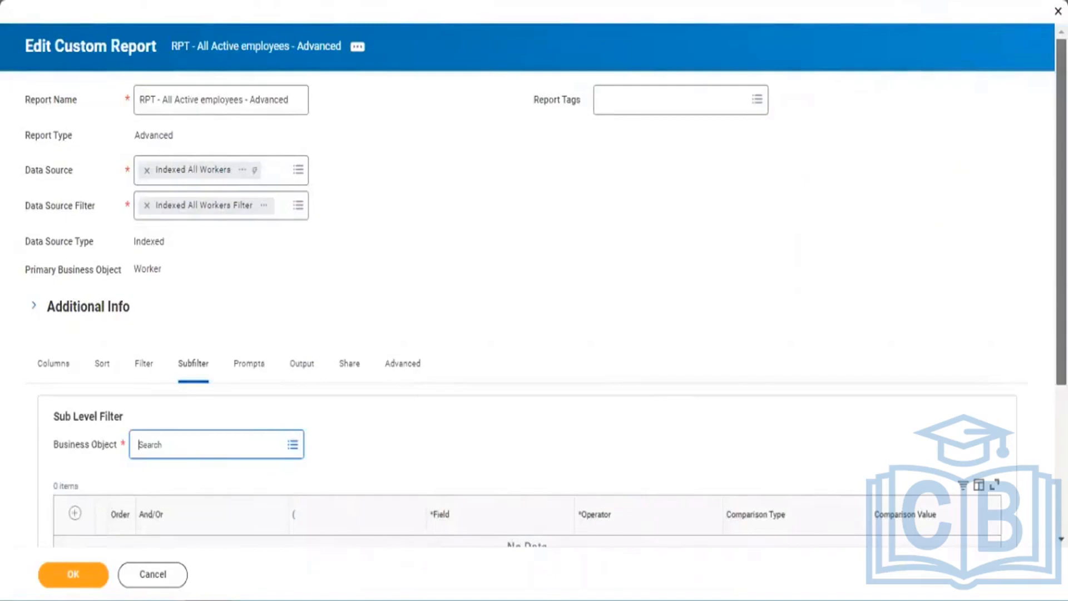
scroll(946, 276, down, 3)
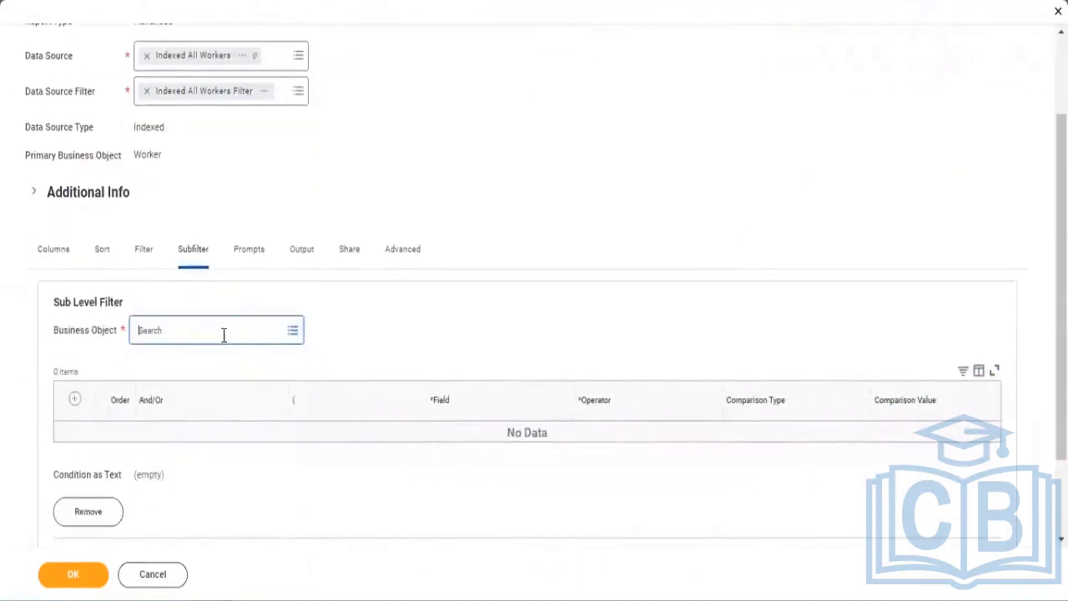
click(222, 327)
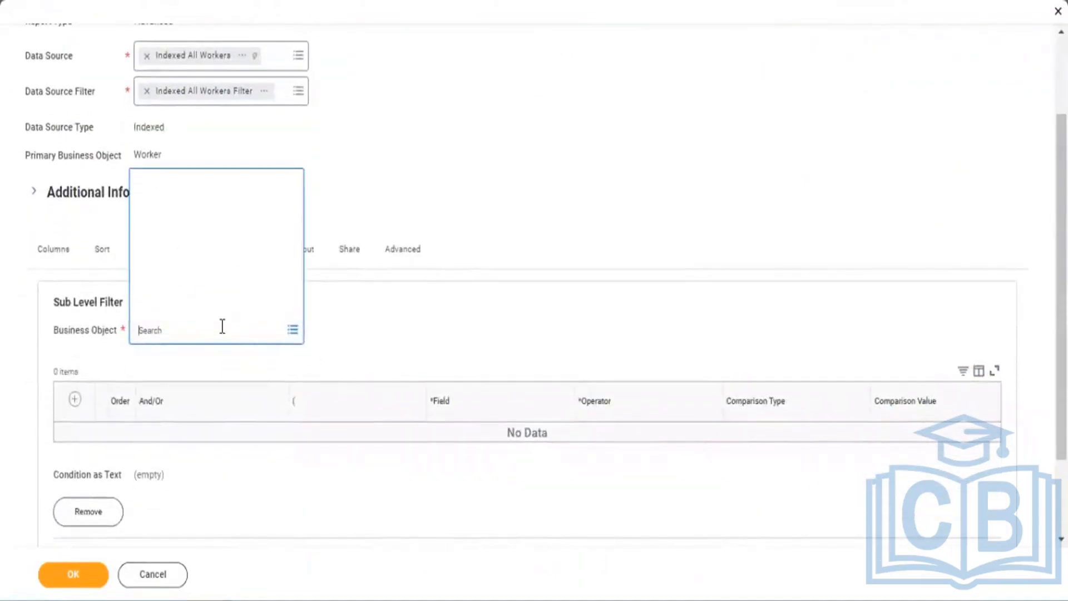
text(Depend)
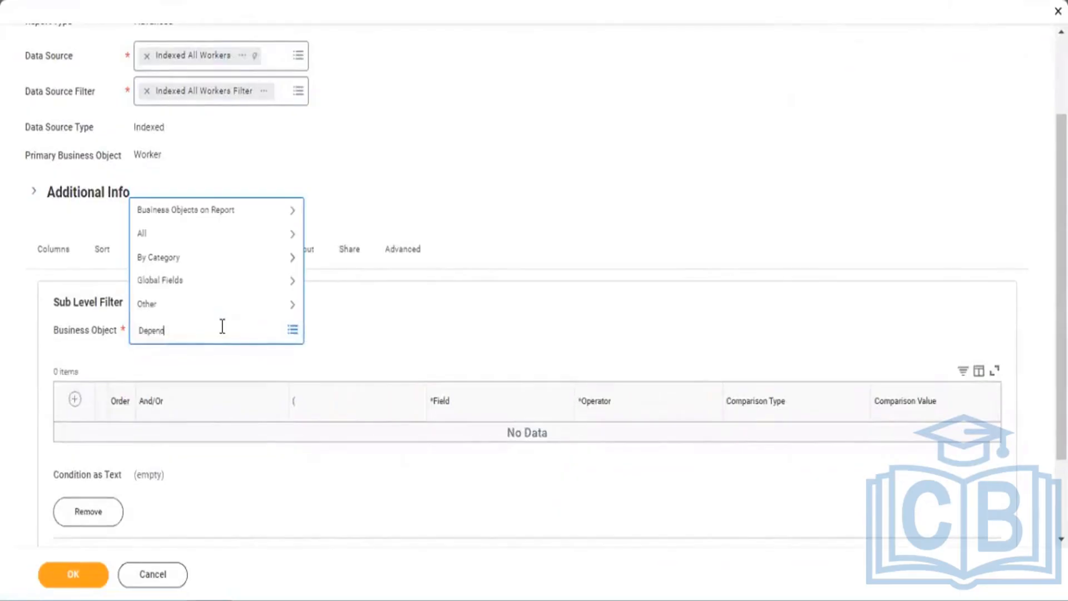
text(ent)
key(Return)
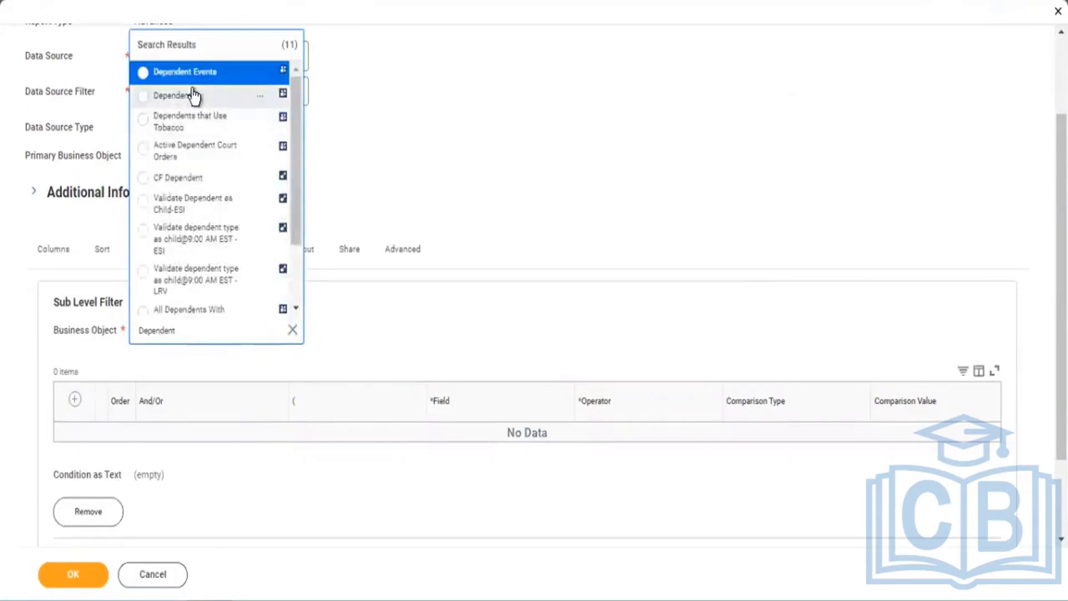
click(193, 97)
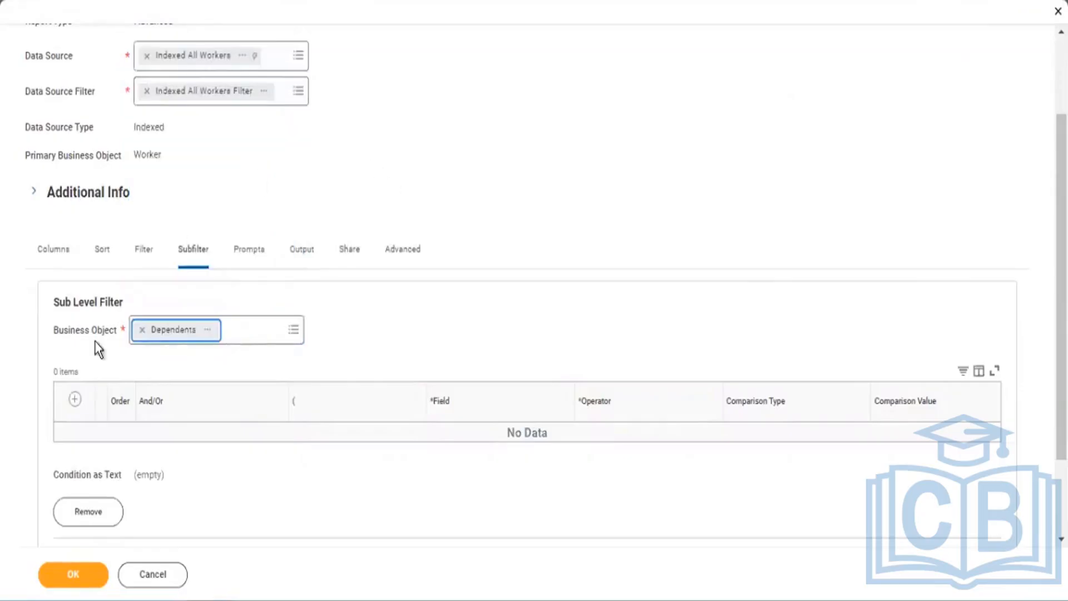
Step: Add a condition row to the Dependents subfilter and search its field choices for Relationship
click(75, 399)
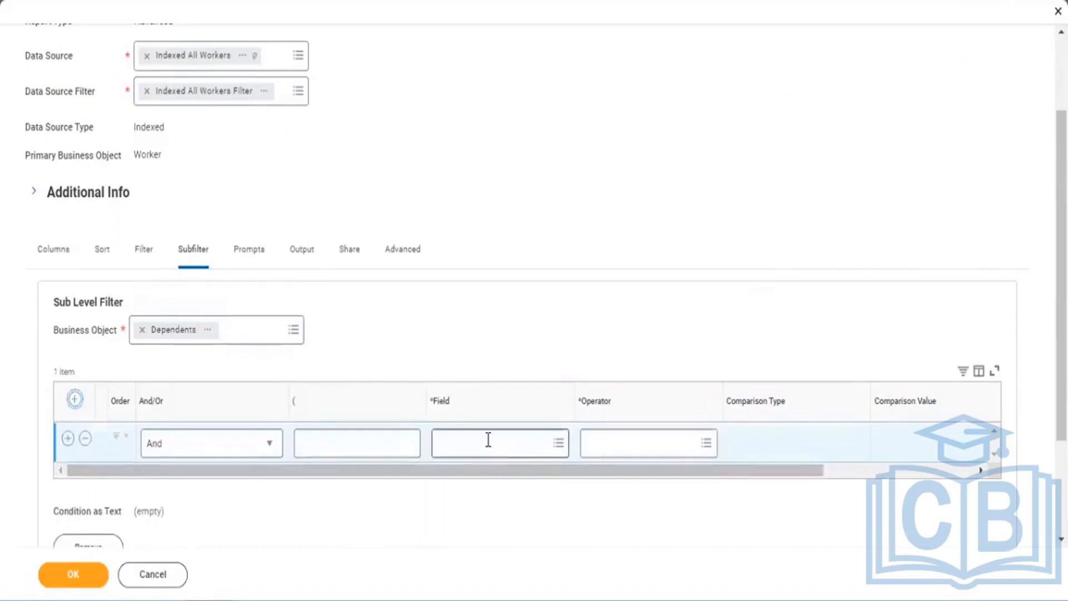
click(489, 440)
text(Rela)
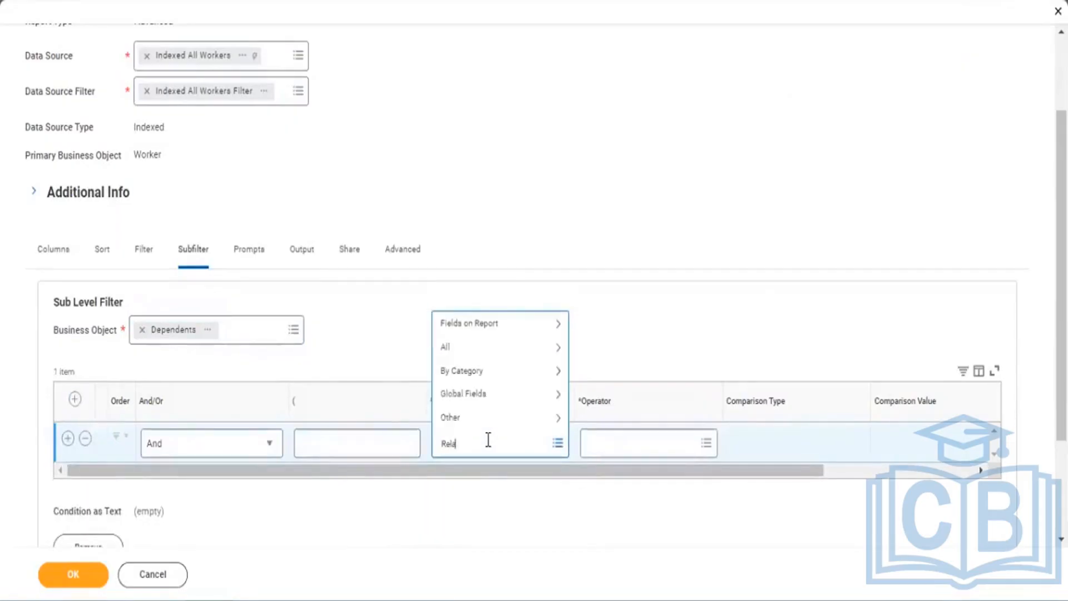
text(tionship)
key(Return)
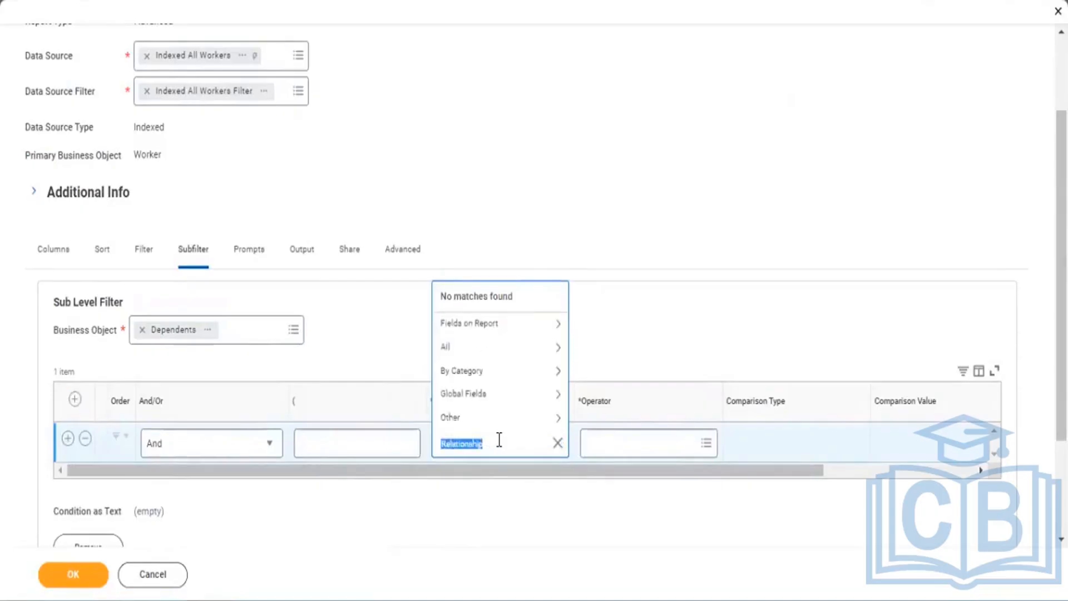
Step: Search the condition's field choices with the shorter term Relation
click(499, 440)
key(BackSpace)
key(BackSpace)
key(BackSpace)
key(BackSpace)
key(BackSpace)
key(BackSpace)
key(BackSpace)
key(BackSpace)
key(BackSpace)
key(BackSpace)
key(BackSpace)
key(BackSpace)
text(Relation)
key(Return)
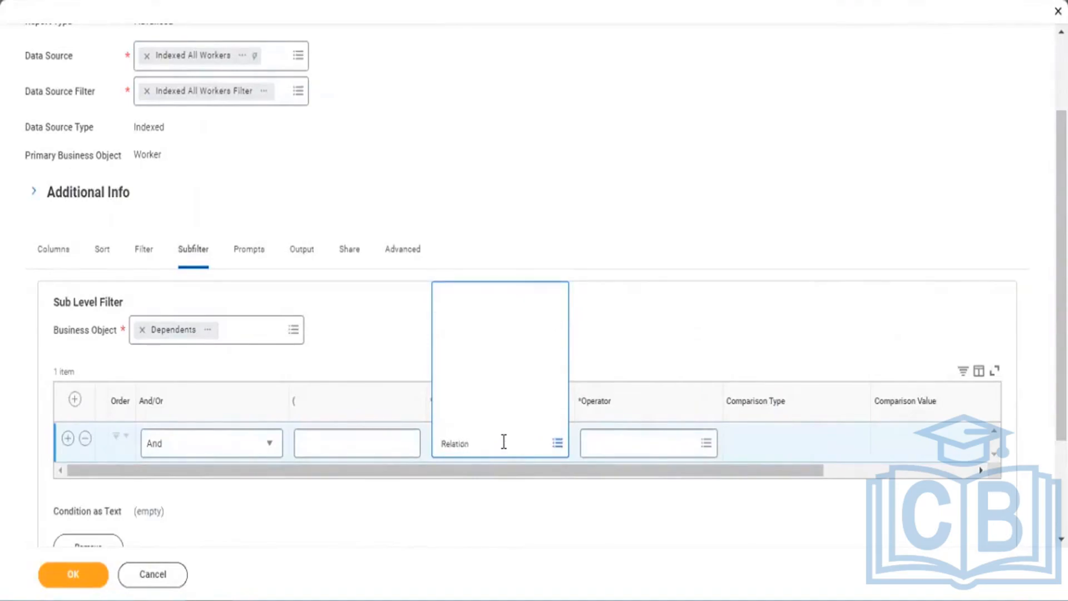
click(348, 328)
click(465, 440)
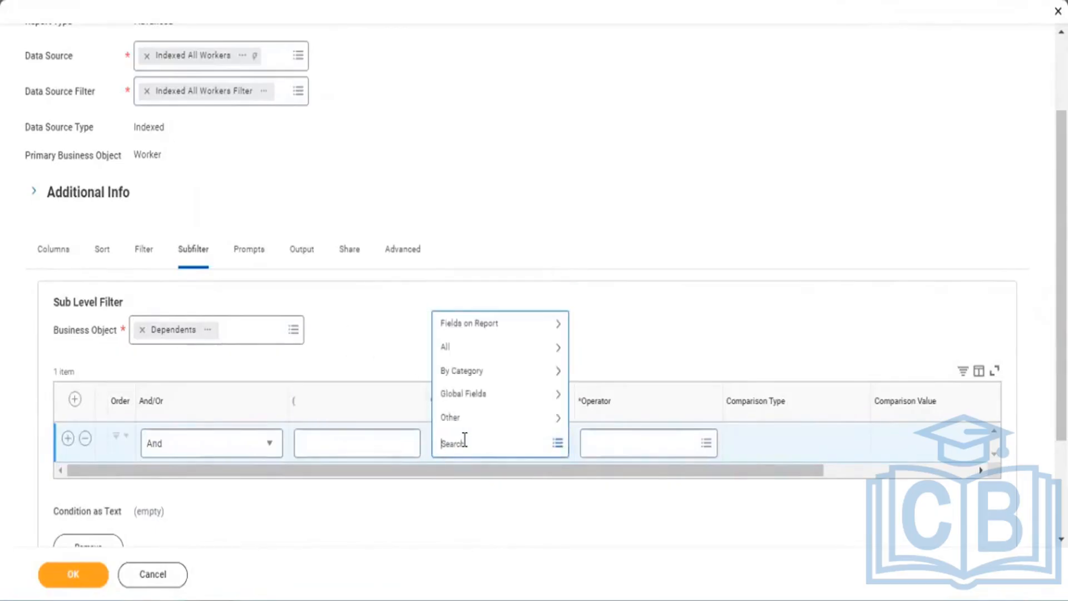
text(Relation)
key(Return)
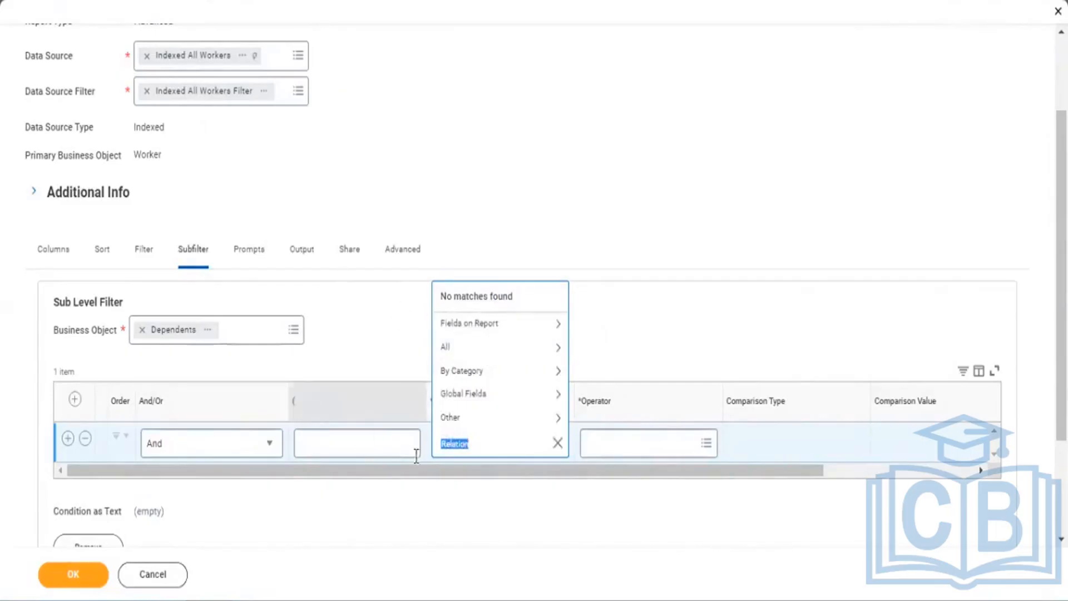
Step: Clear the subfilter's business object and select Dependents again
click(150, 329)
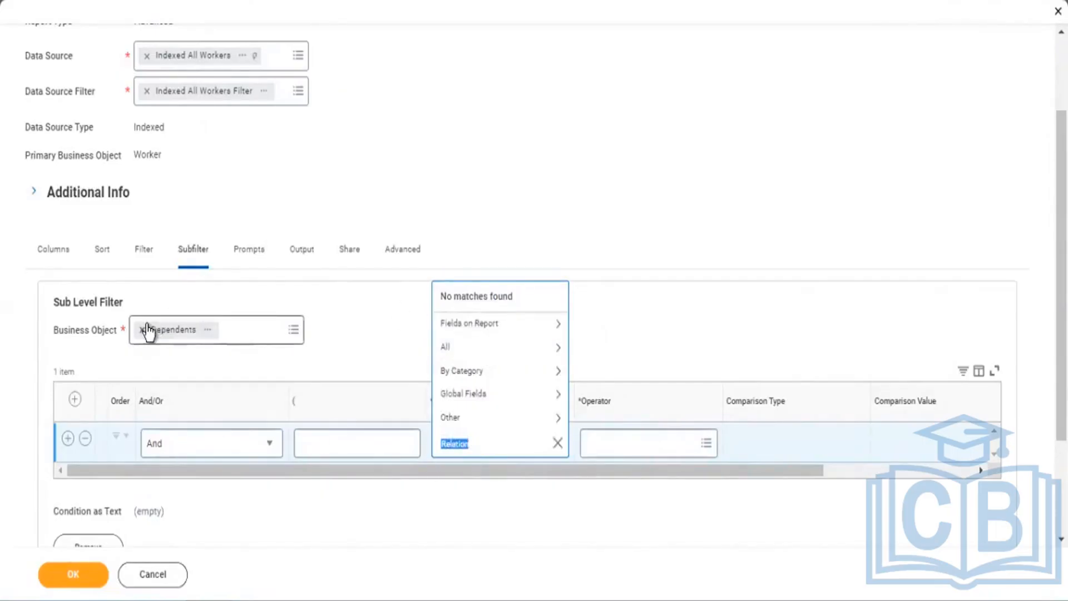
key(BackSpace)
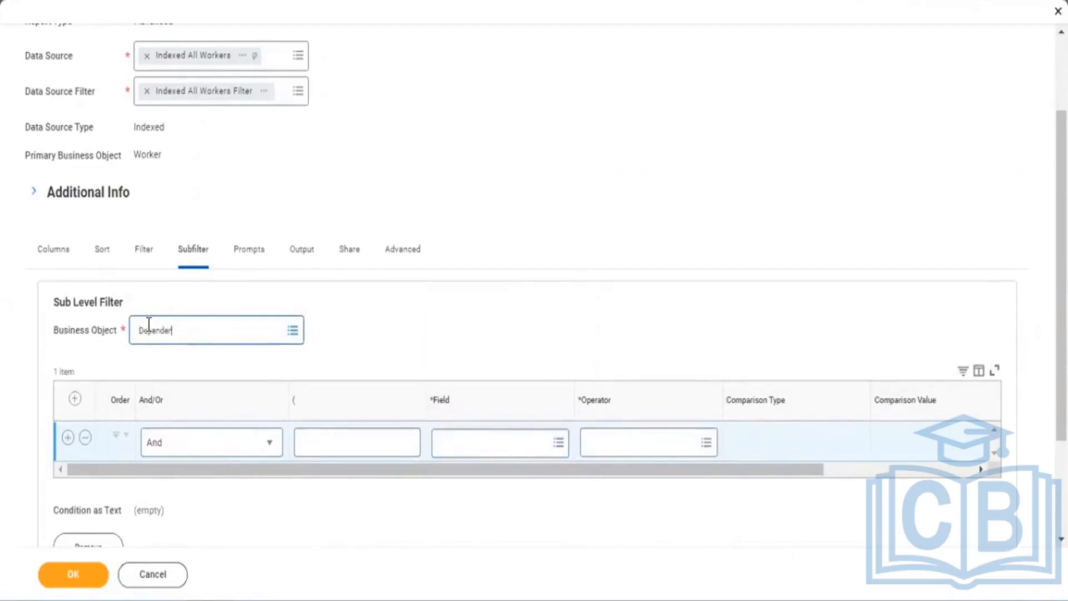
key(Return)
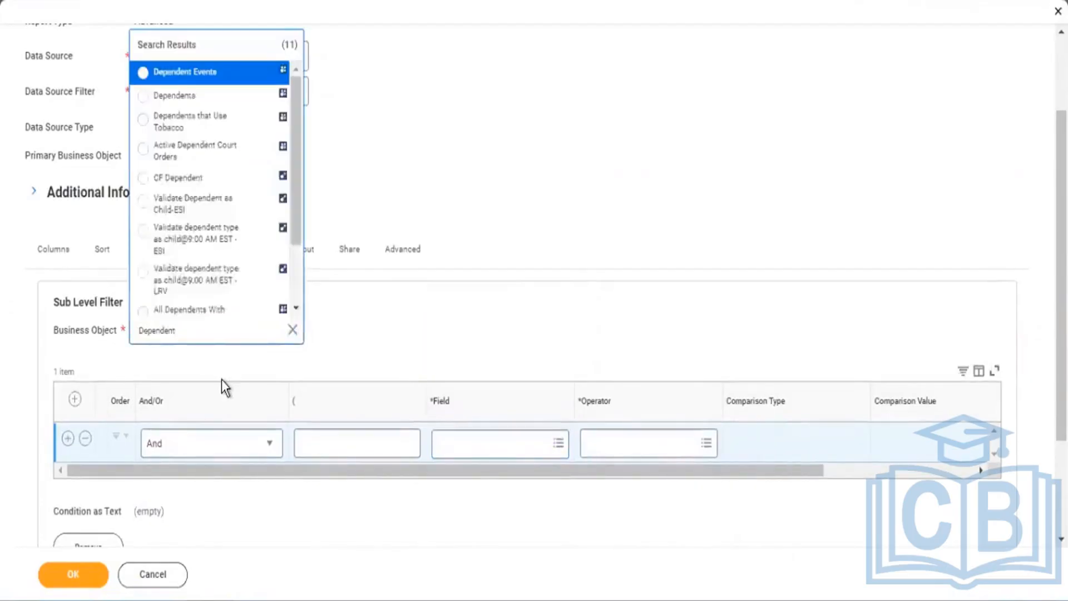
click(192, 99)
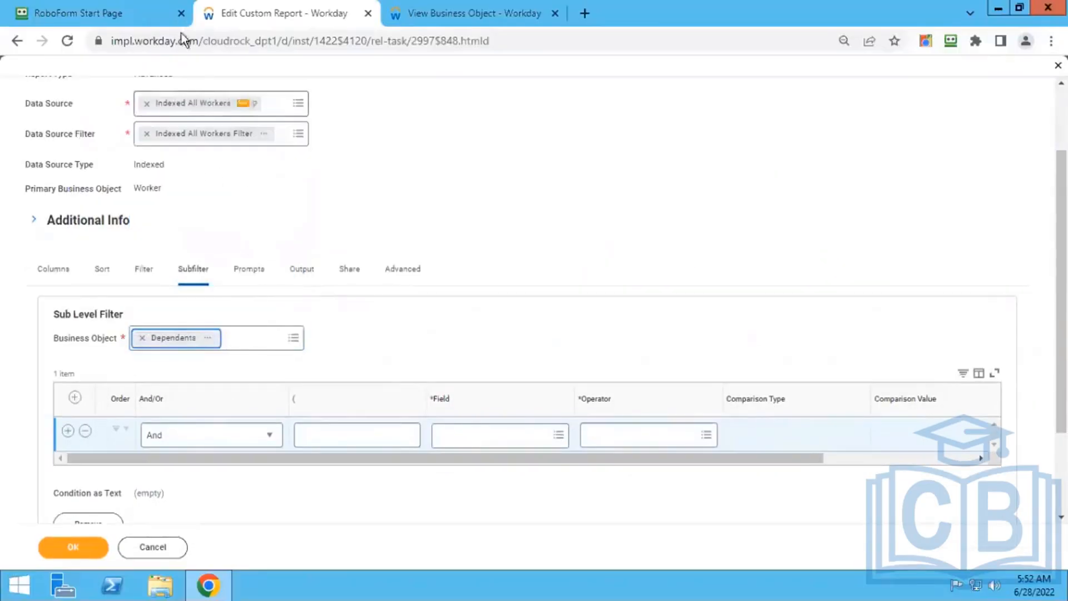
Step: Copy the name of the Relationship field from the report's column definitions
click(60, 271)
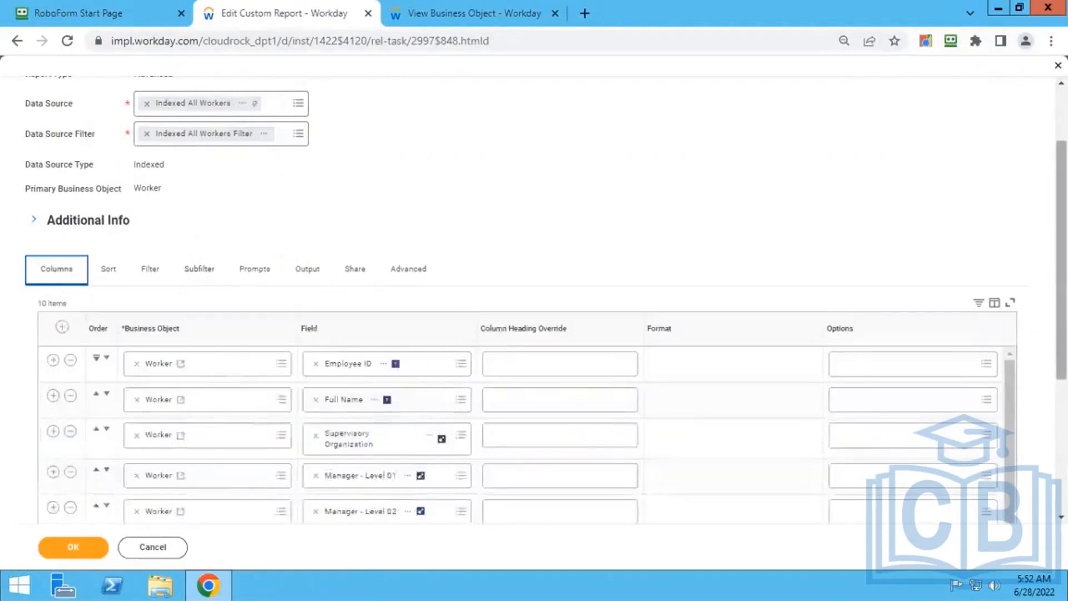
scroll(727, 367, down, 4)
scroll(1013, 292, down, 3)
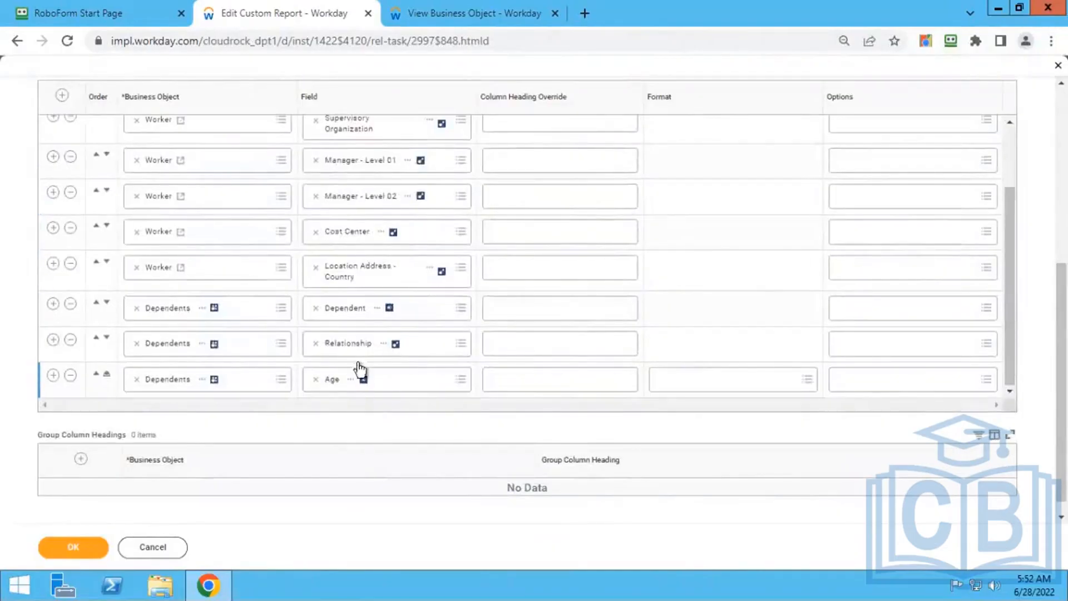
right_click(355, 349)
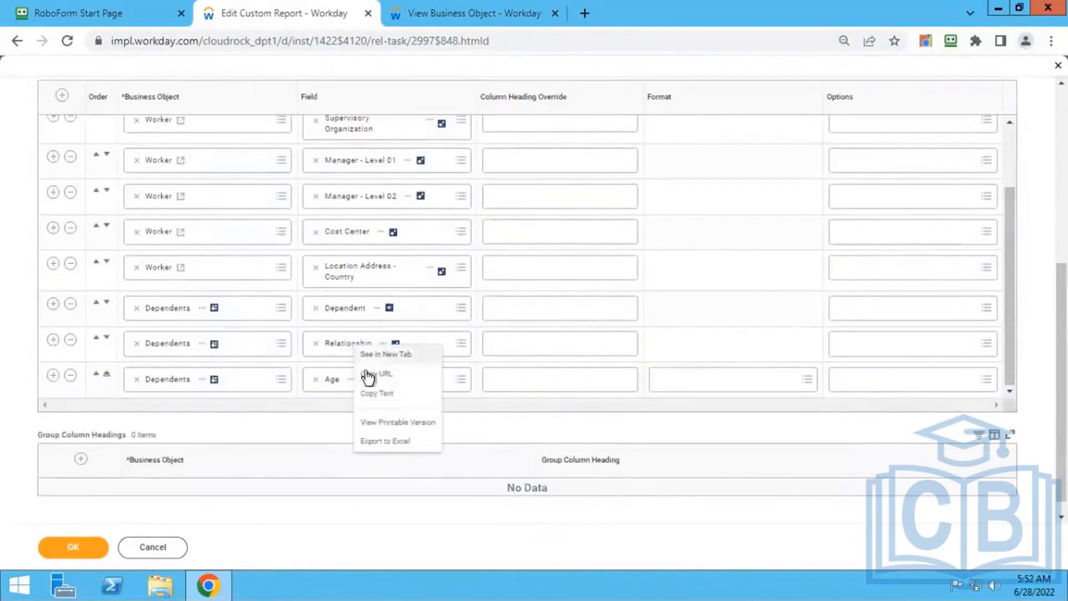
click(376, 395)
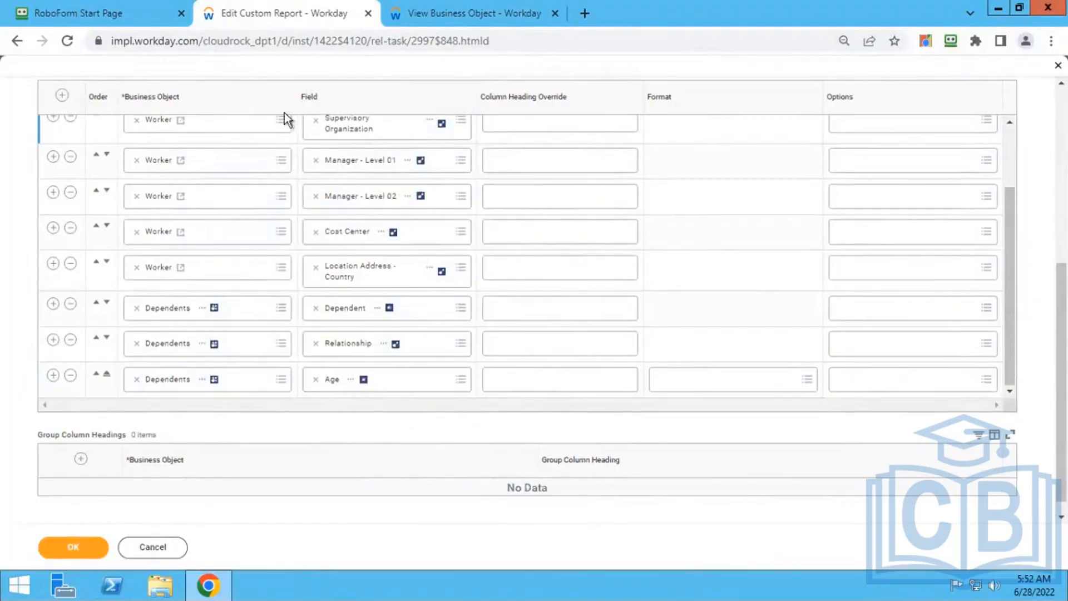
Step: Return to the subfilter and search its condition's field choices for the copied name Relationship
scroll(934, 130, up, 5)
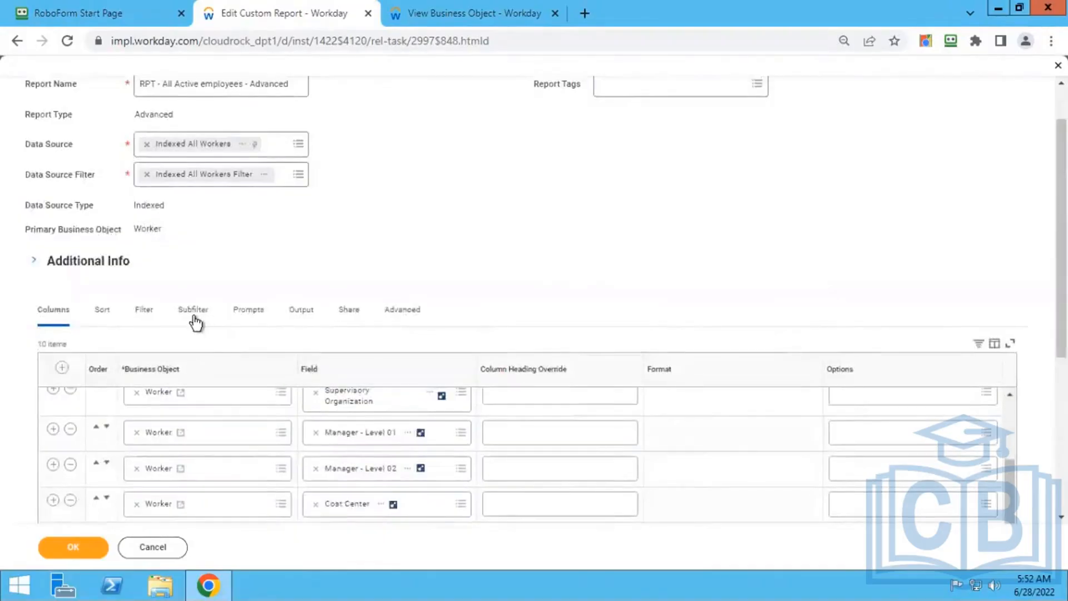
click(194, 312)
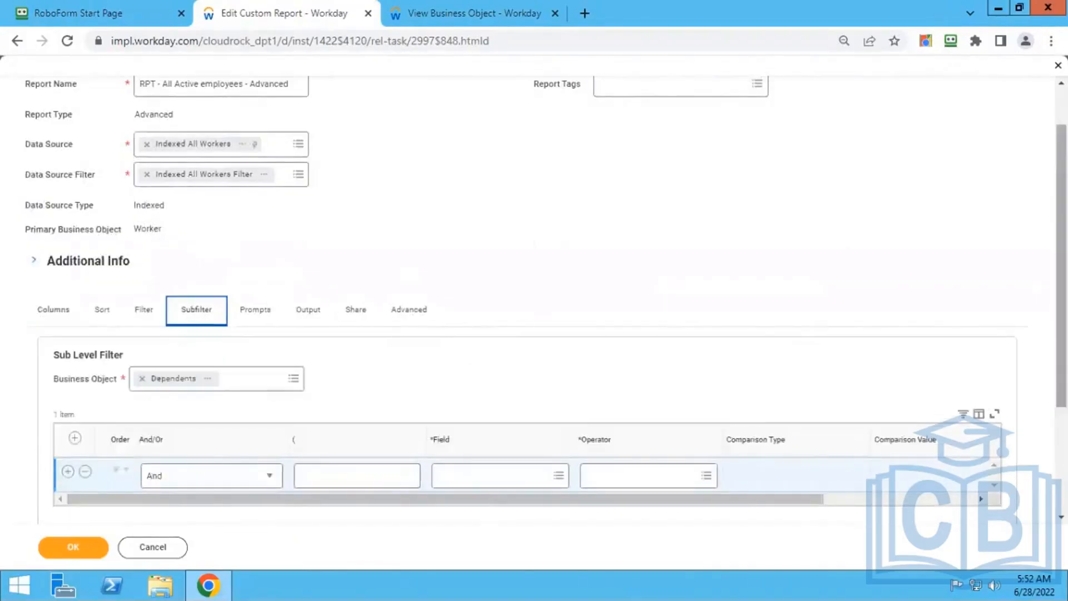
scroll(1030, 210, down, 2)
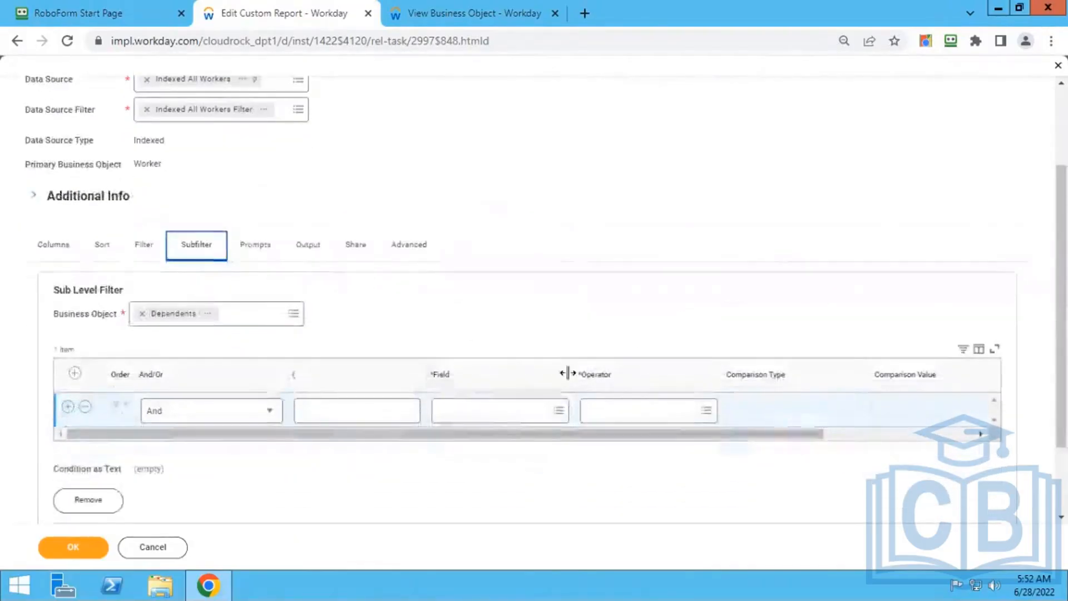
click(502, 409)
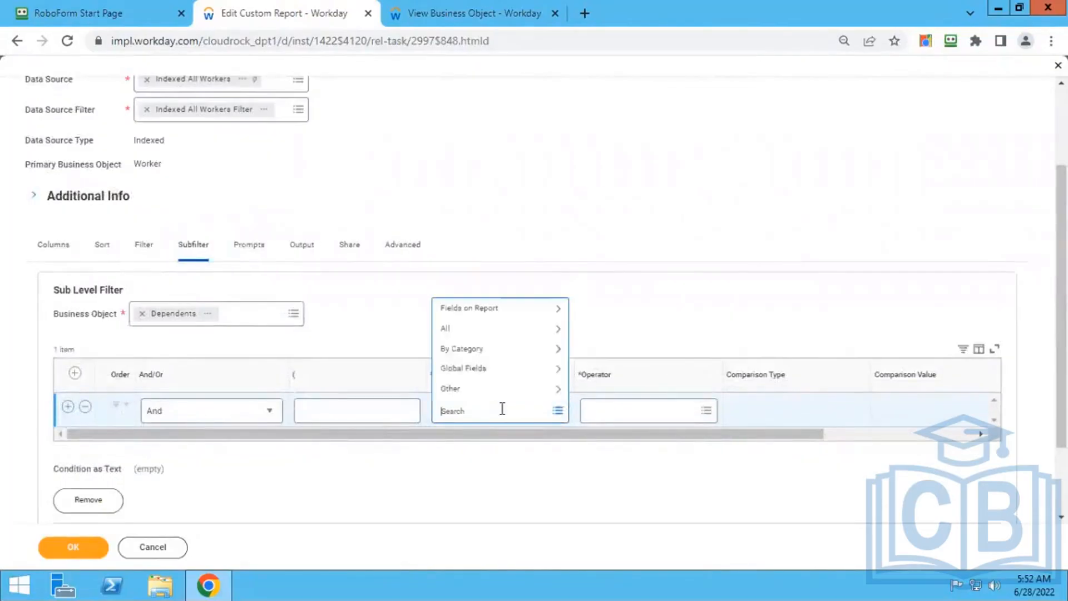
text(Relationship)
key(Return)
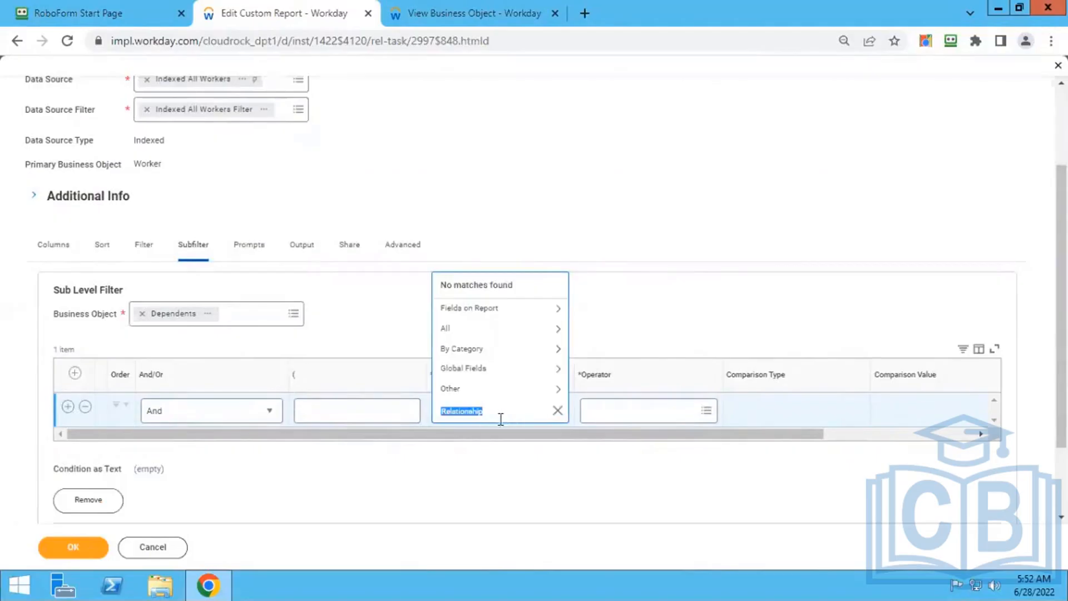
Step: Search for Dependent and set it as the field of the subfilter condition
click(499, 413)
text(Dependent)
key(Return)
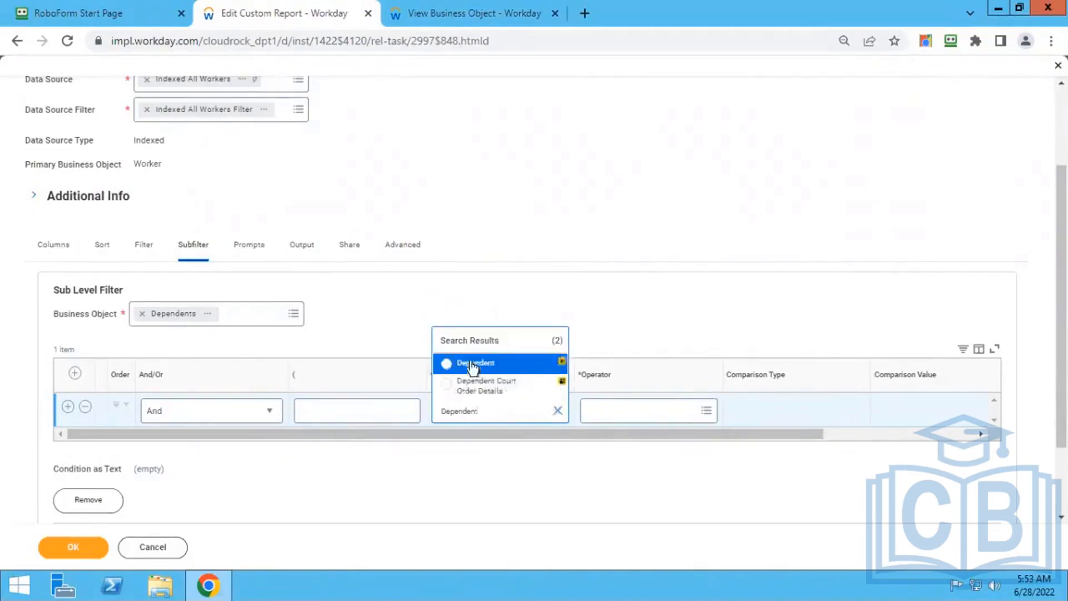
click(473, 369)
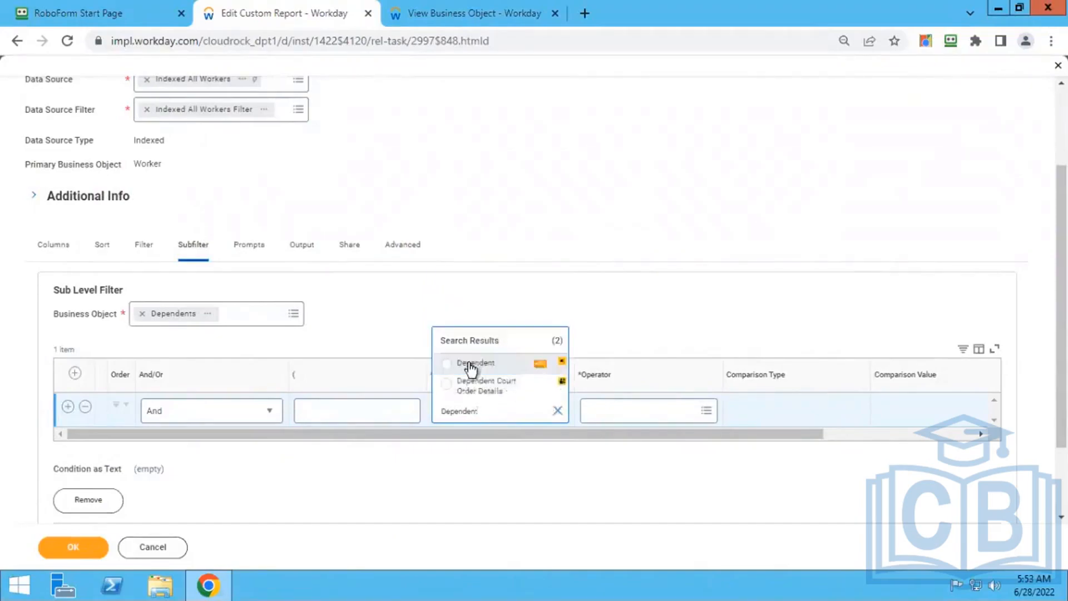
Step: Set the condition's operator to "in the selection list" and its comparison type to "Value from another field"
click(615, 407)
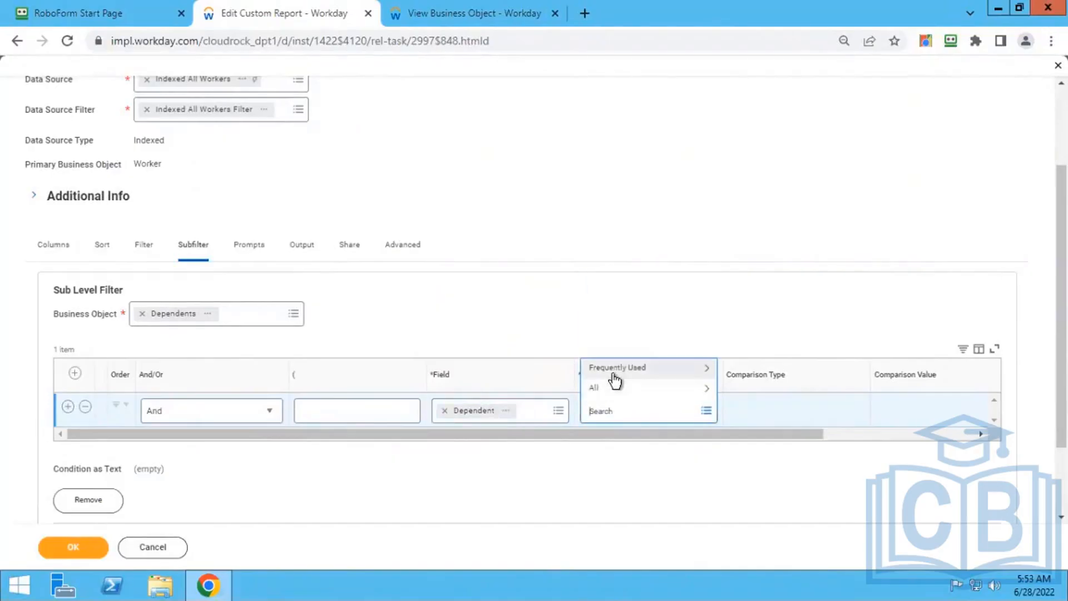
click(615, 371)
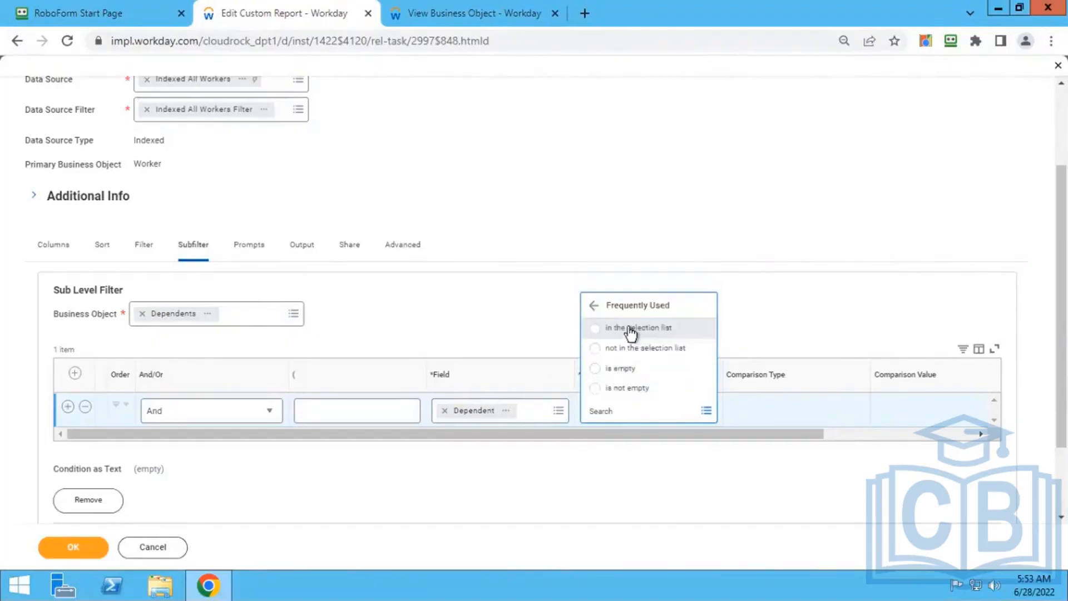
click(629, 327)
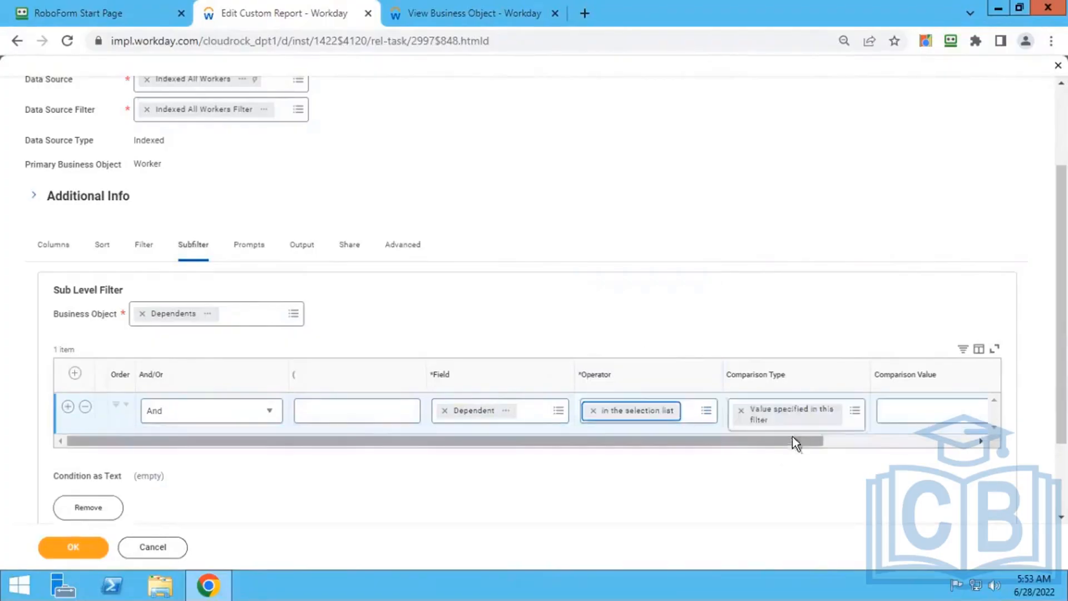
click(743, 411)
click(743, 411)
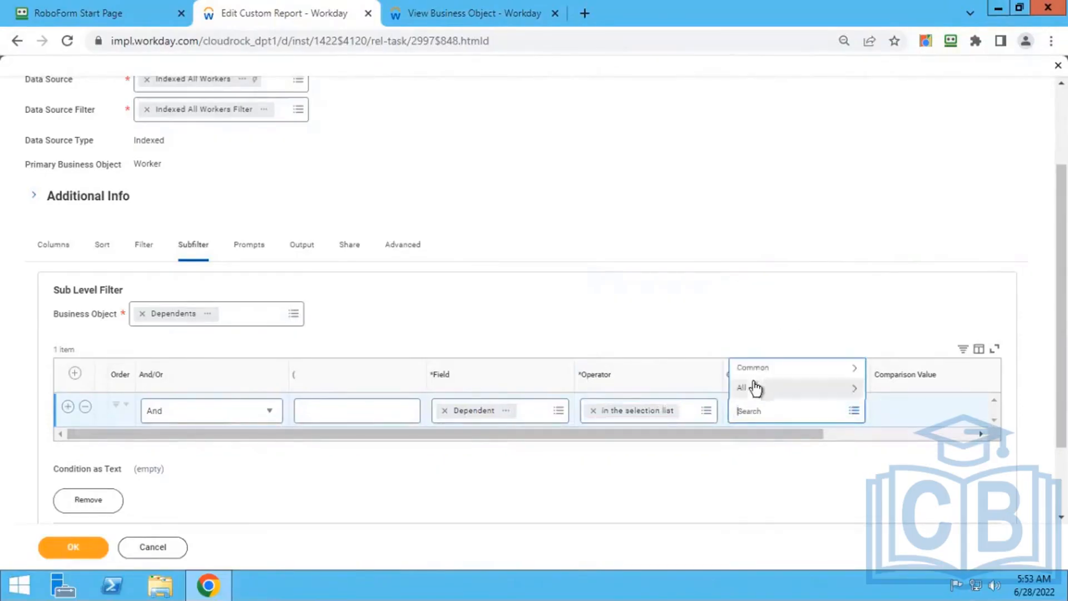
click(756, 368)
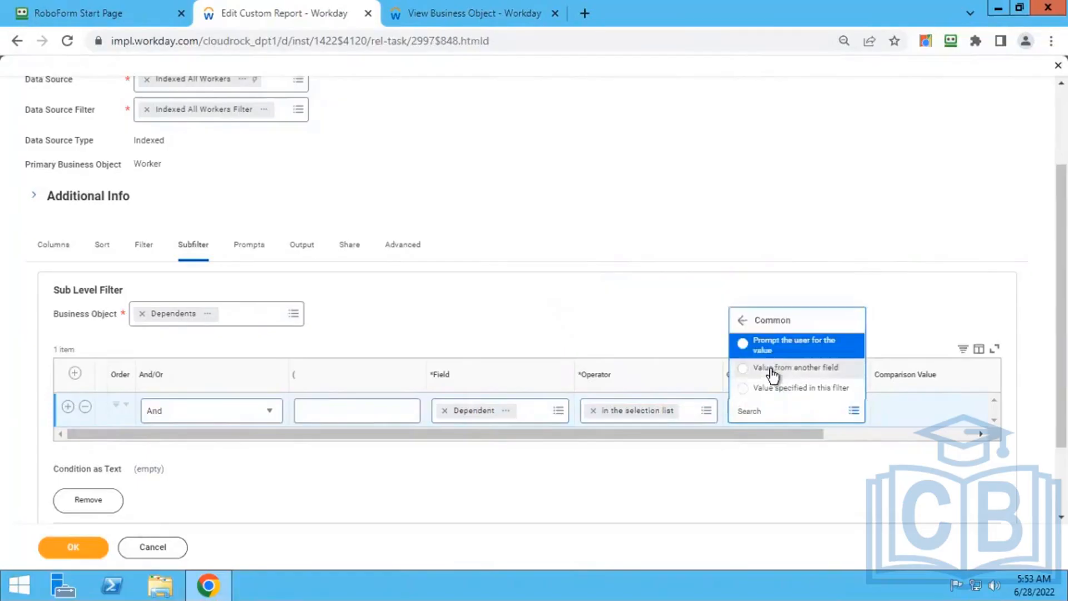
click(772, 369)
Step: Search the comparison value choices of the Dependent subfilter condition for "relation"
click(893, 412)
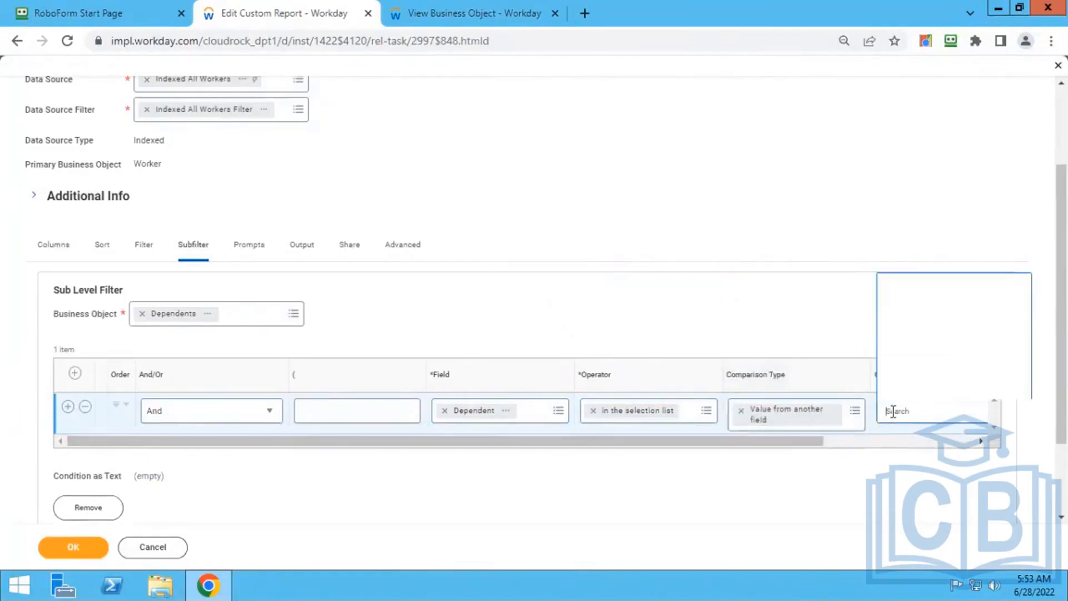
drag(796, 439, 909, 442)
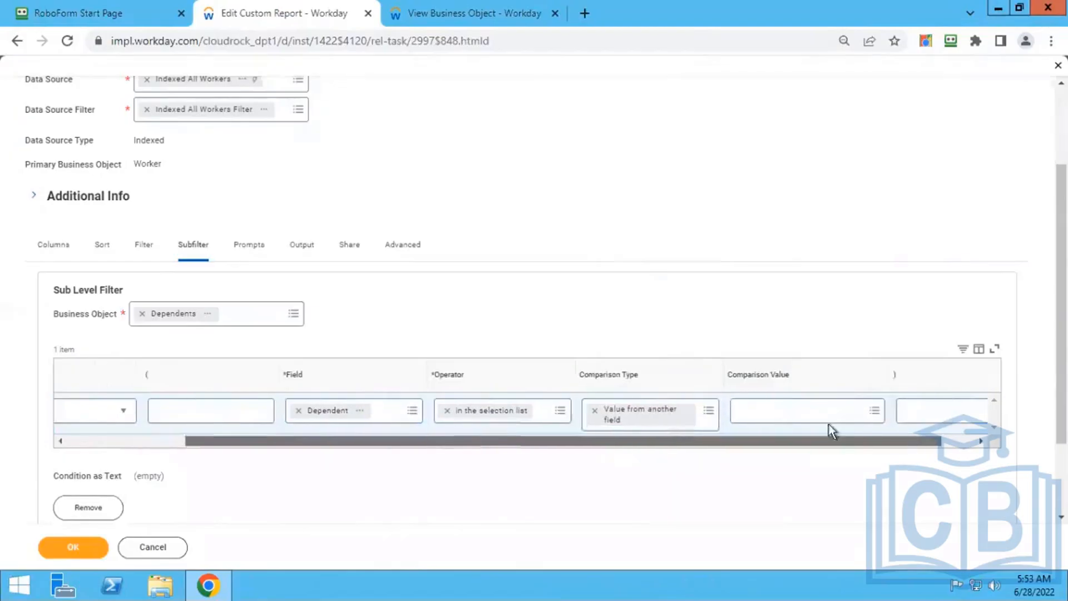
click(808, 413)
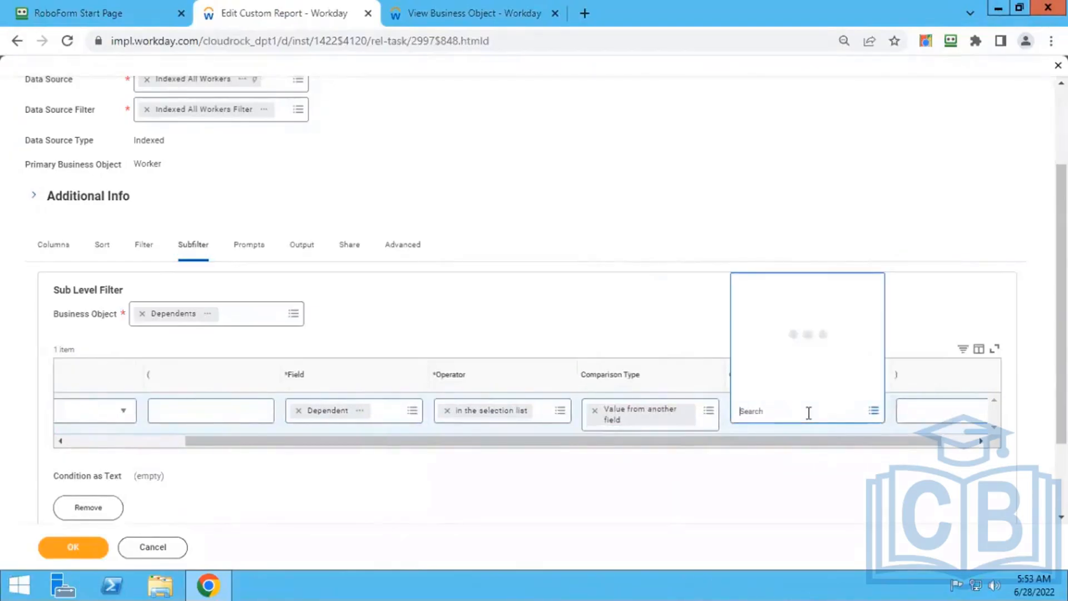
text(relation)
key(Return)
Step: Change the Dependent condition's comparison type to "Value specified in this filter"
click(595, 411)
click(596, 411)
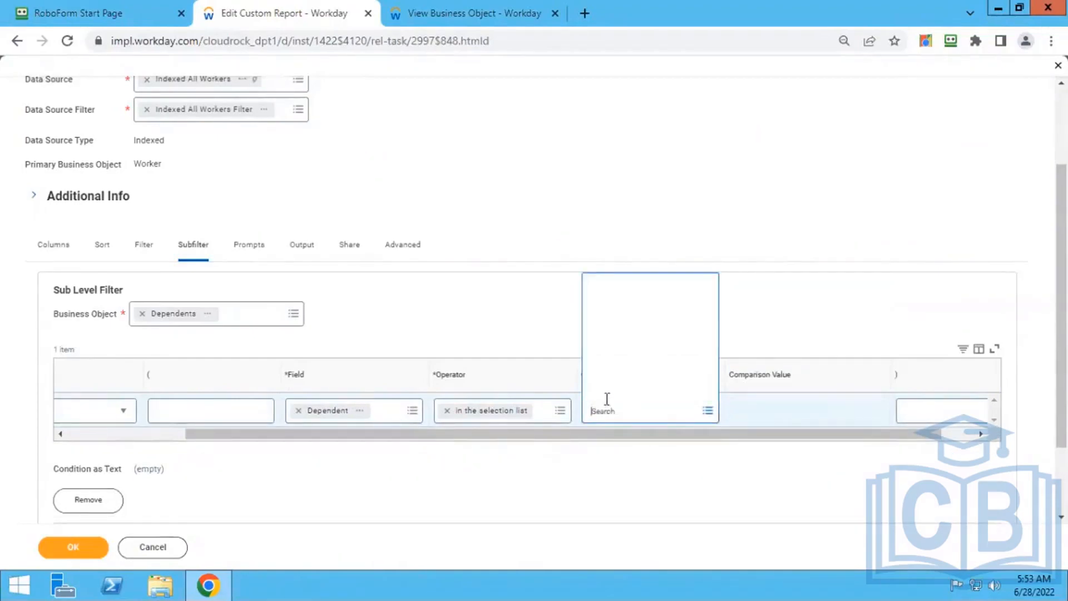
click(614, 366)
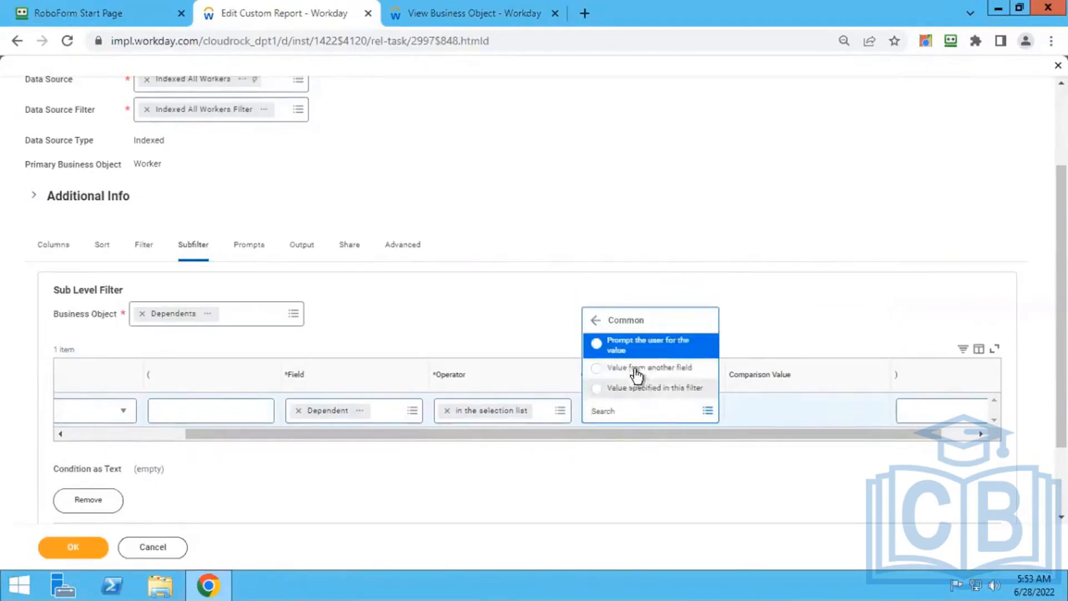
click(620, 399)
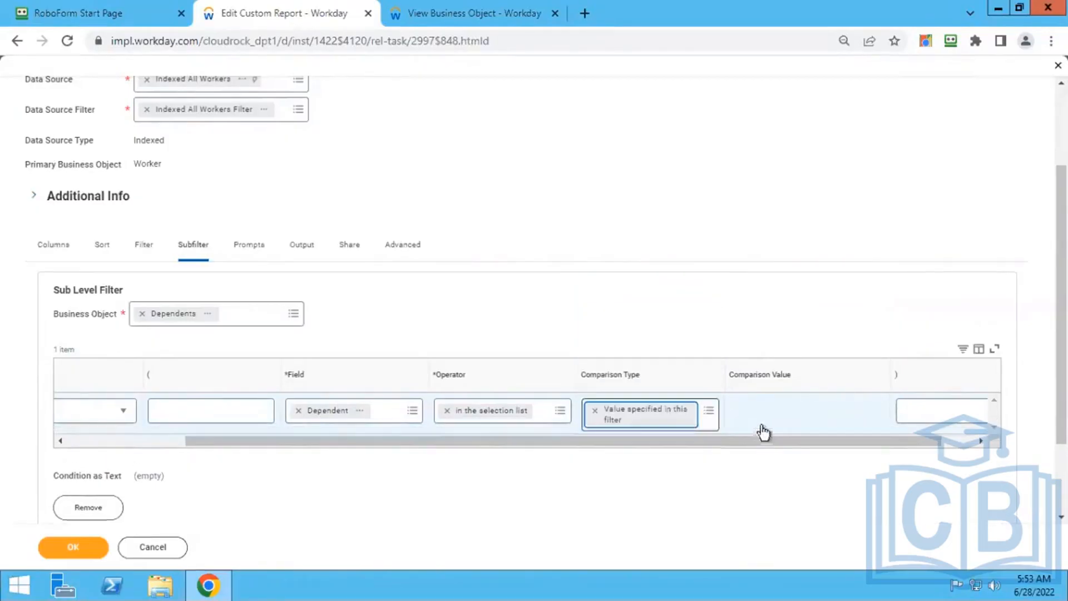
Step: Search the specified comparison values for "Relation" and add a second condition row to the Dependents subfilter
click(777, 412)
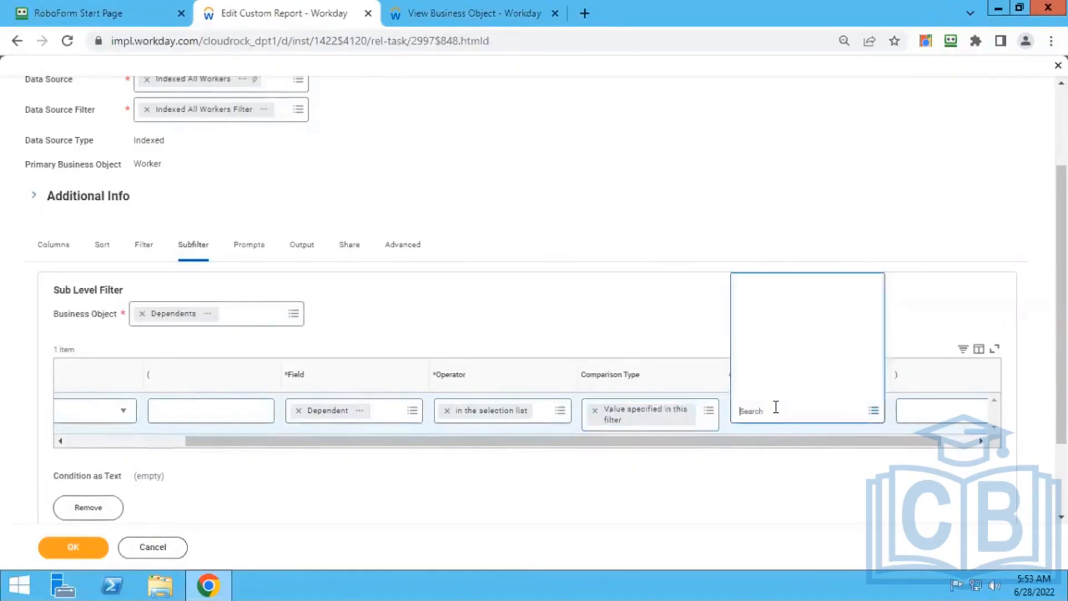
text(Relation)
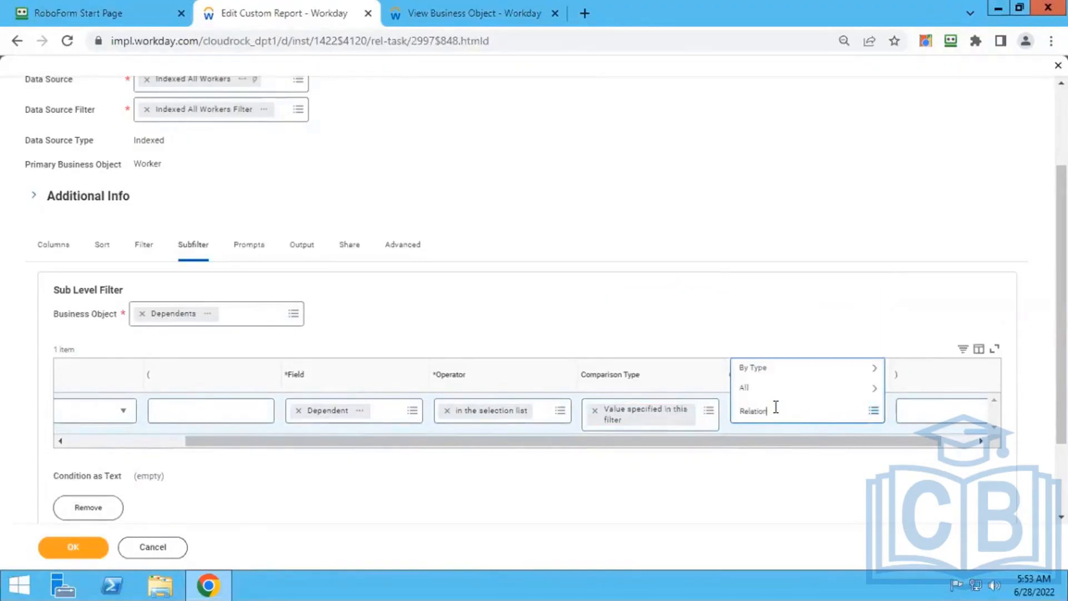
key(Return)
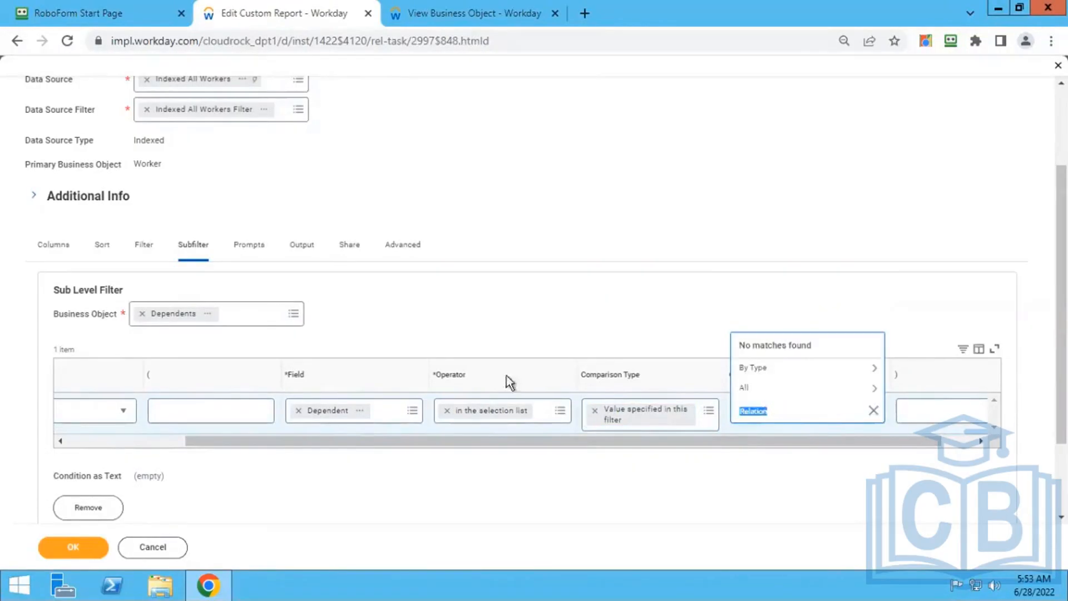
click(134, 442)
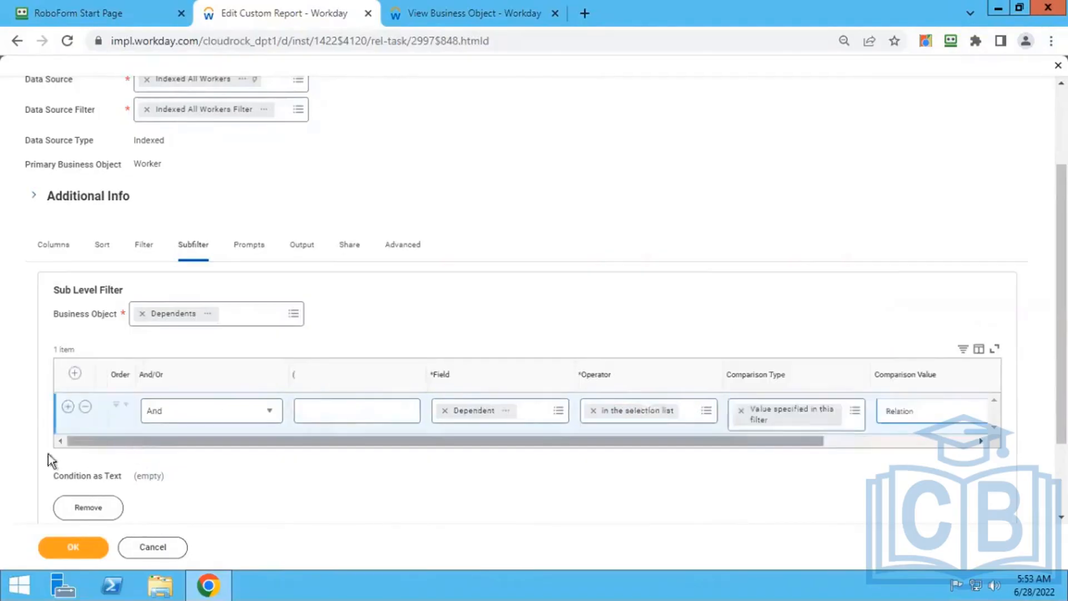
click(66, 410)
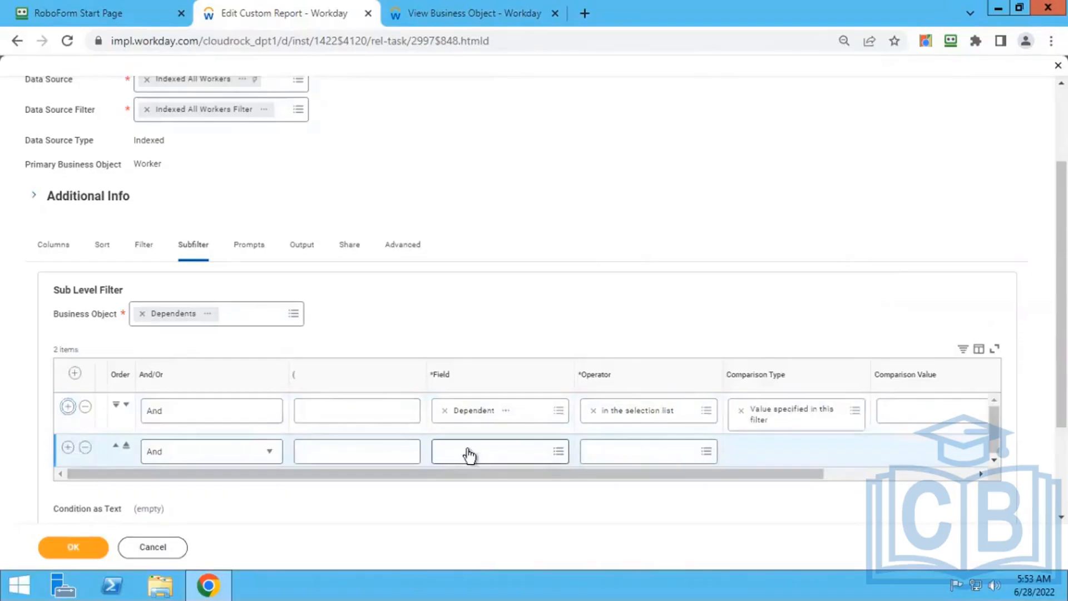
Step: Open the details of the Relationship field in the report's column definitions and copy its name
click(54, 246)
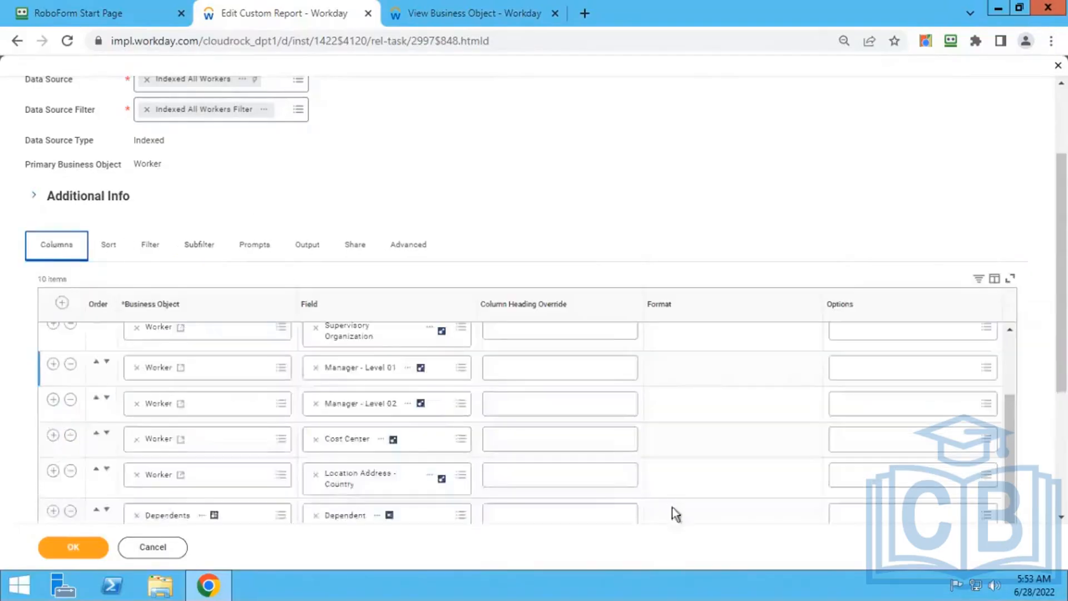
scroll(672, 506, down, 3)
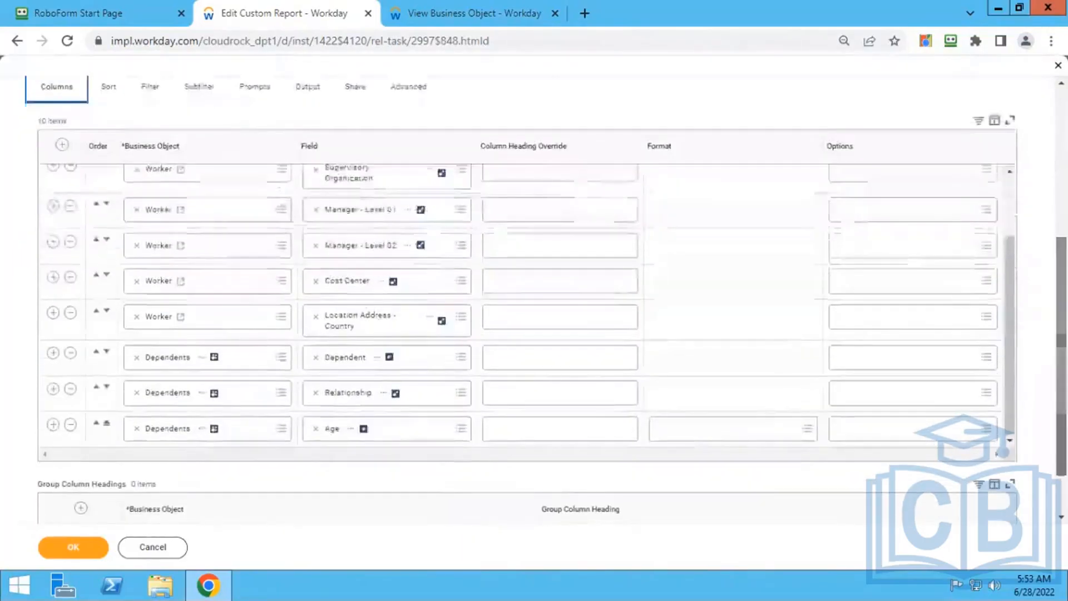
click(382, 394)
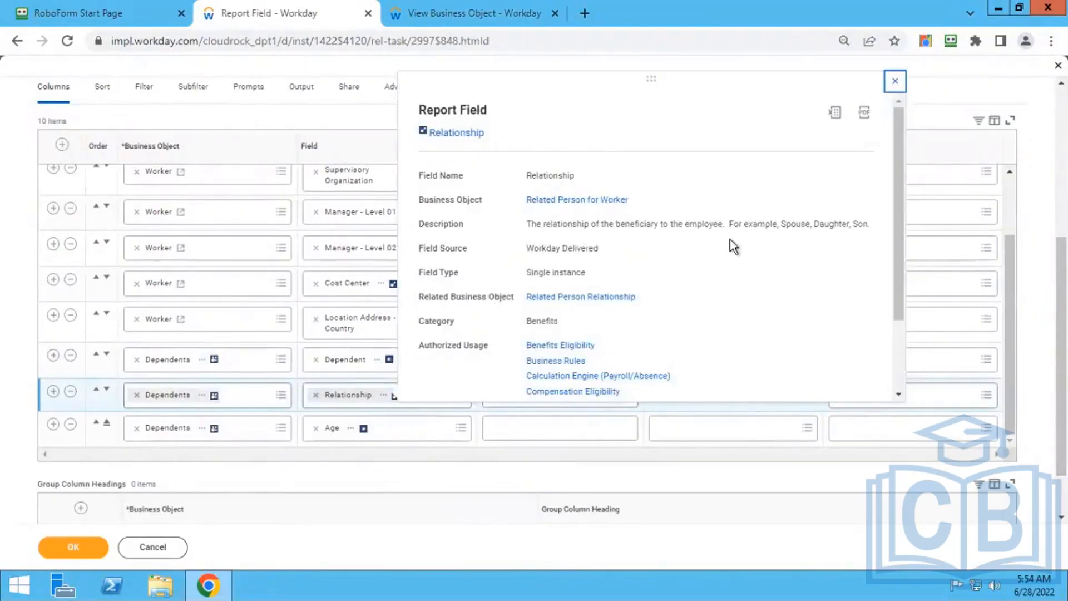
right_click(460, 138)
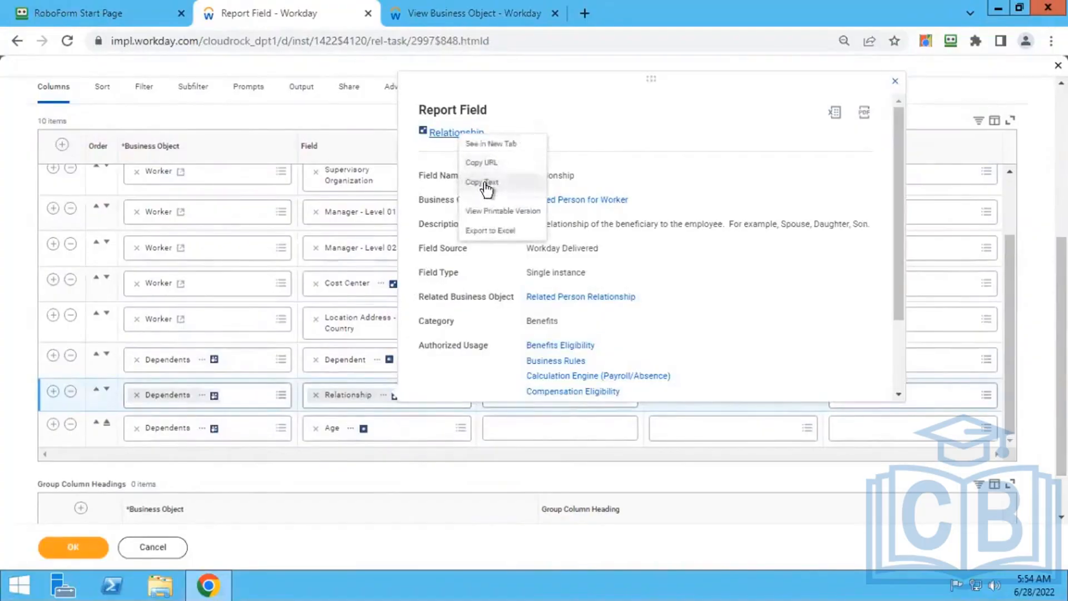
click(486, 184)
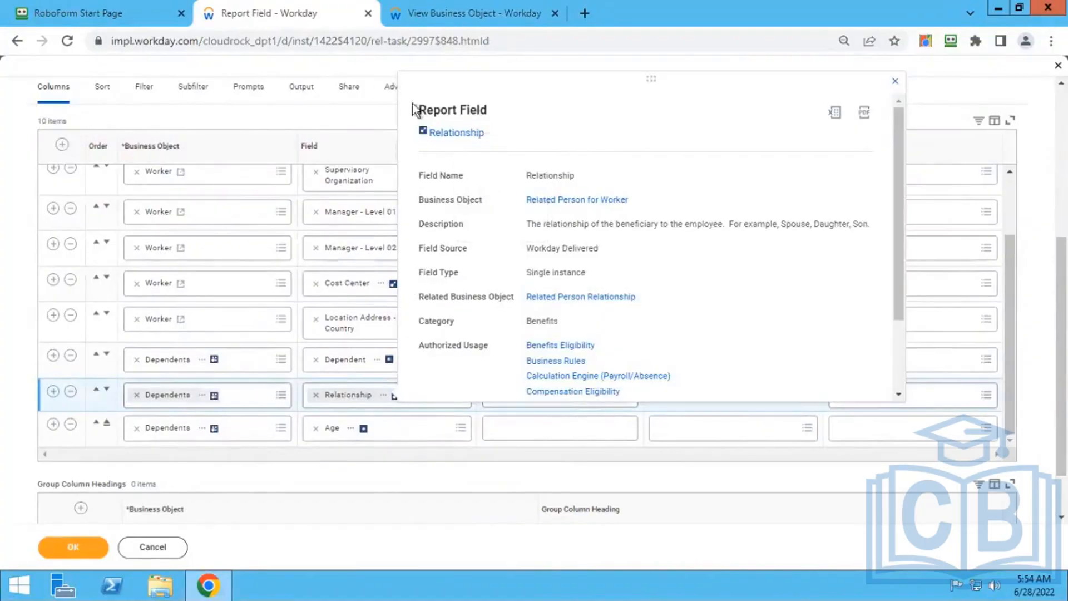
Step: Return to the subfilter and search the second condition's field choices for "relation"
click(196, 90)
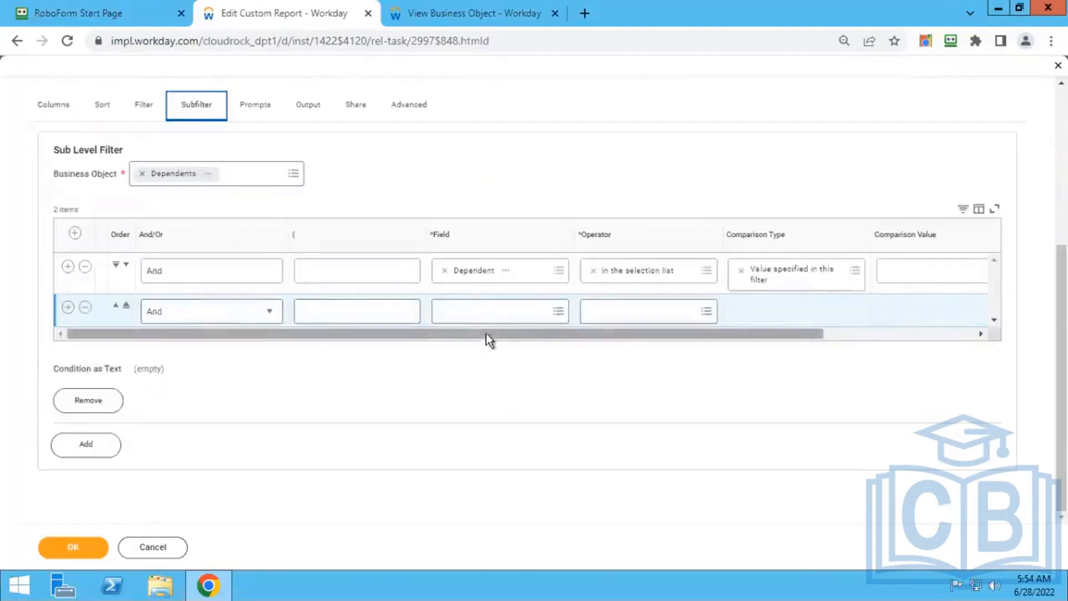
click(477, 309)
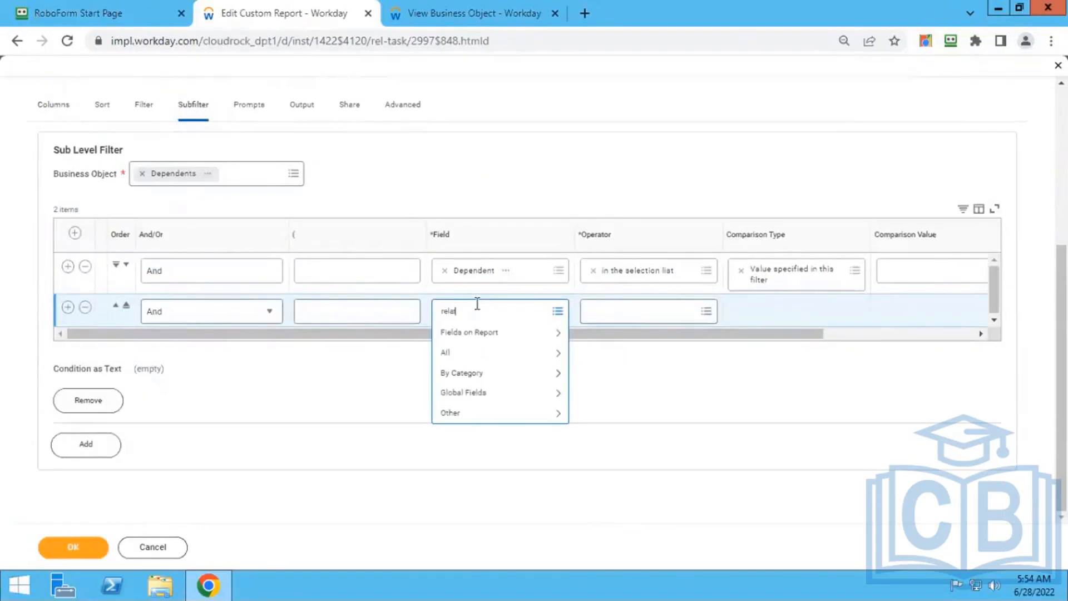
key(Return)
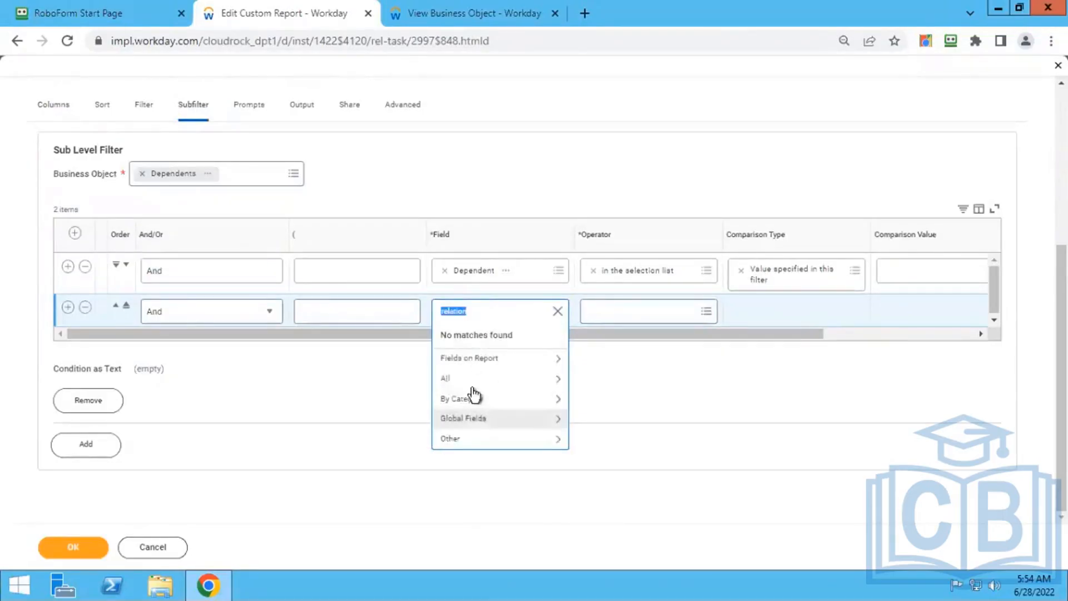
Step: Set the second Dependents subfilter condition to the Dependent field with the "in the selection list" operator
click(470, 383)
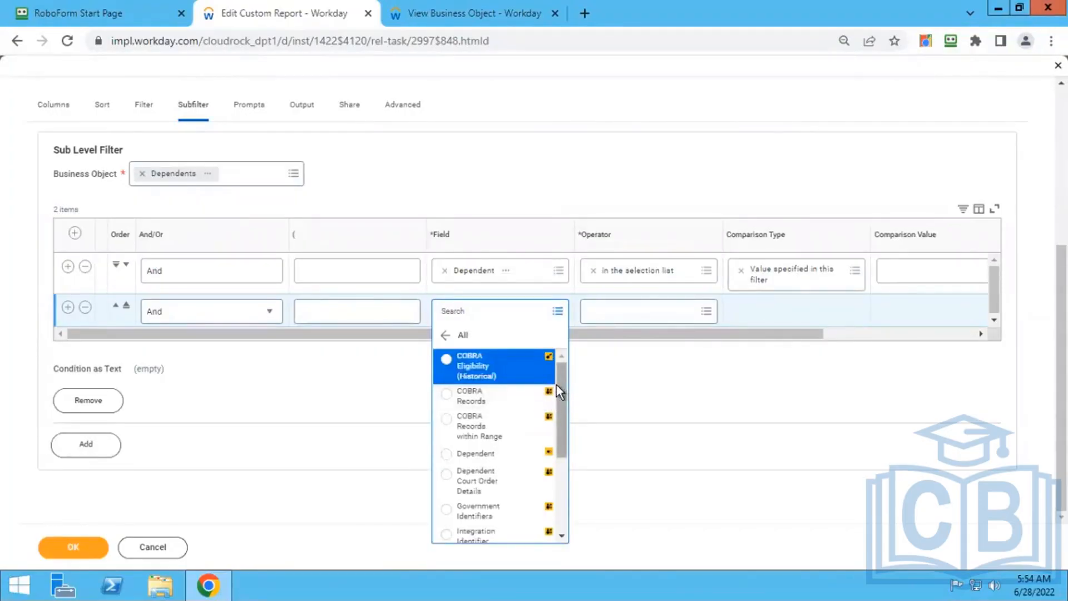
drag(557, 385, 537, 331)
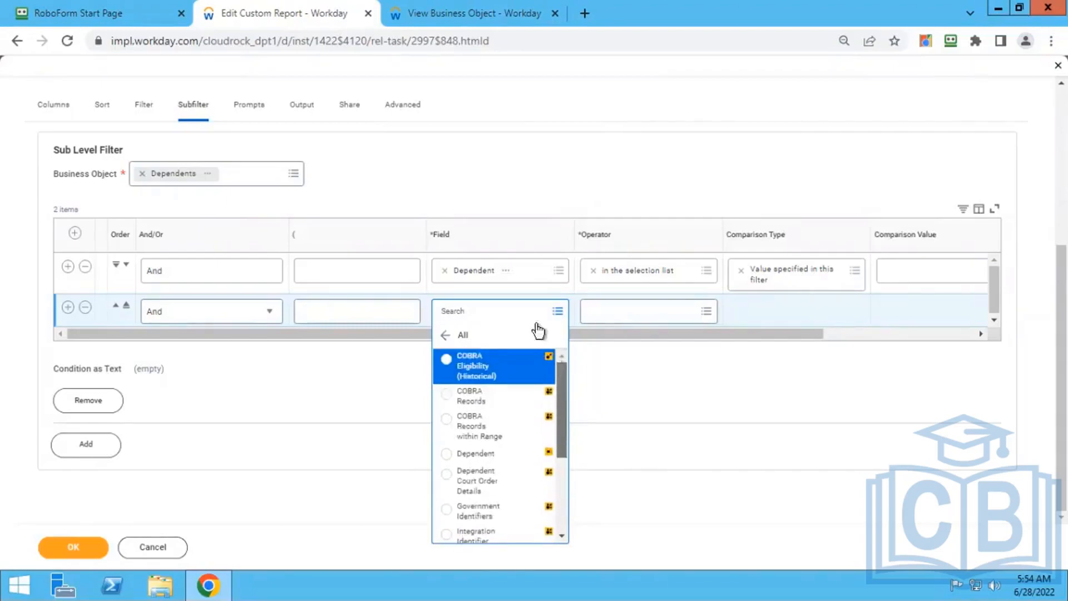
click(445, 335)
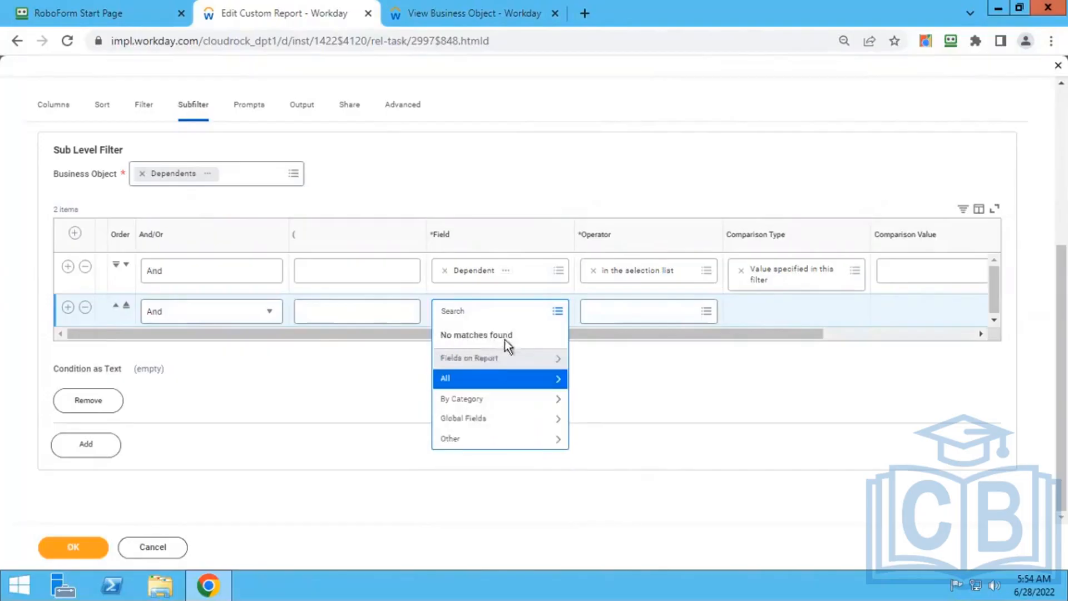
click(493, 360)
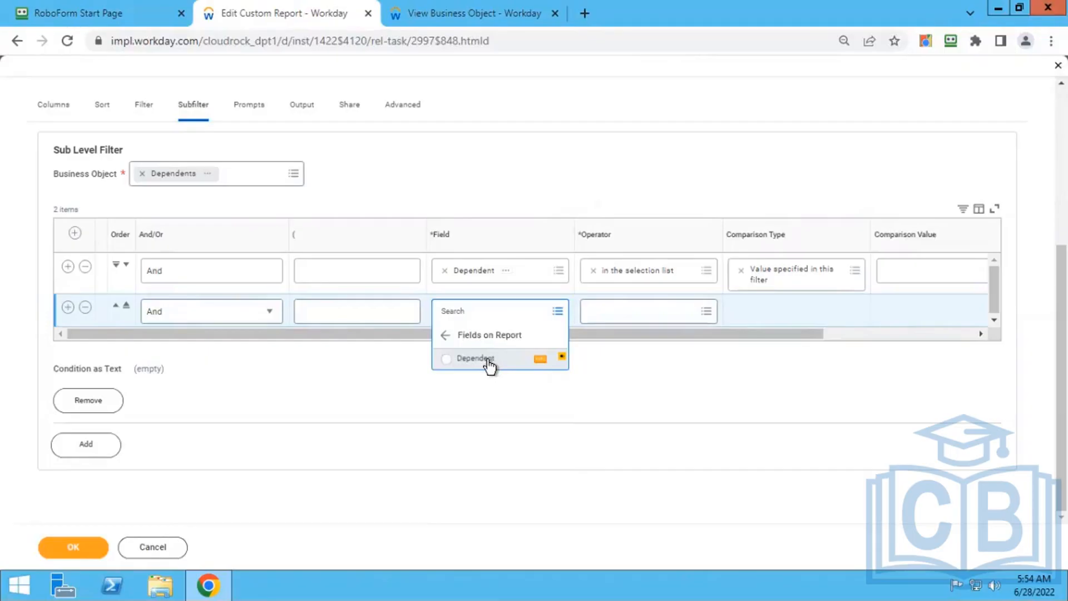
click(488, 361)
click(612, 312)
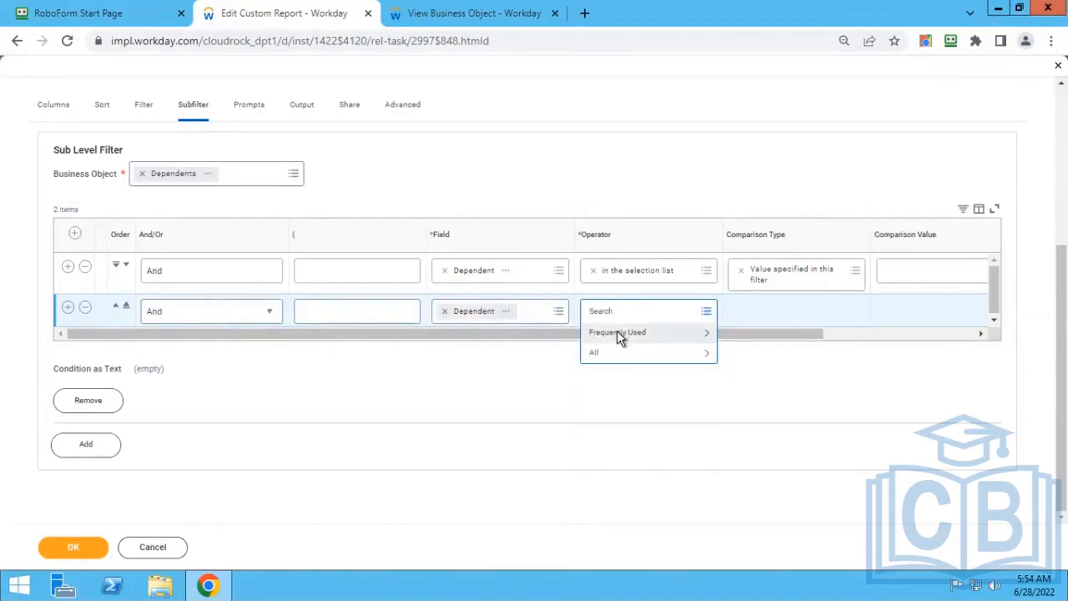
click(619, 333)
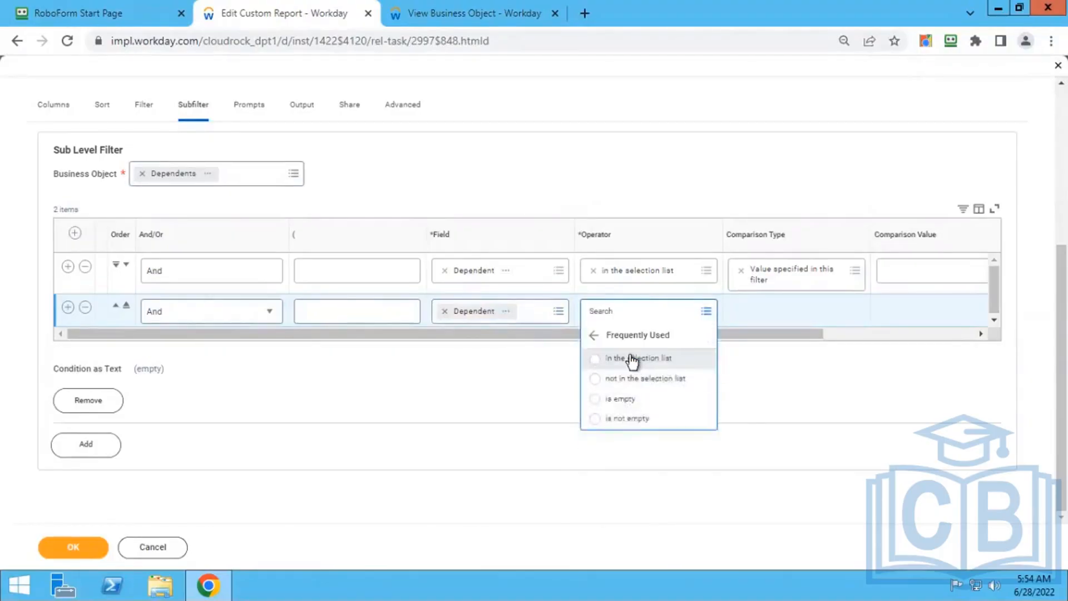
click(630, 362)
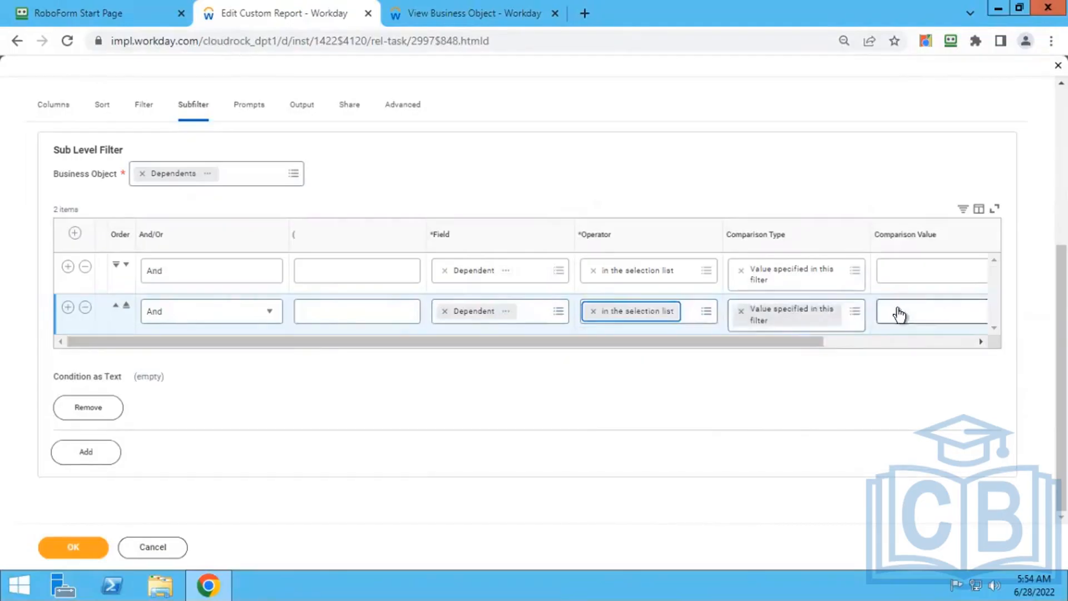
Step: Look up the Dependent comparison values by type for the second subfilter condition
drag(796, 343, 854, 341)
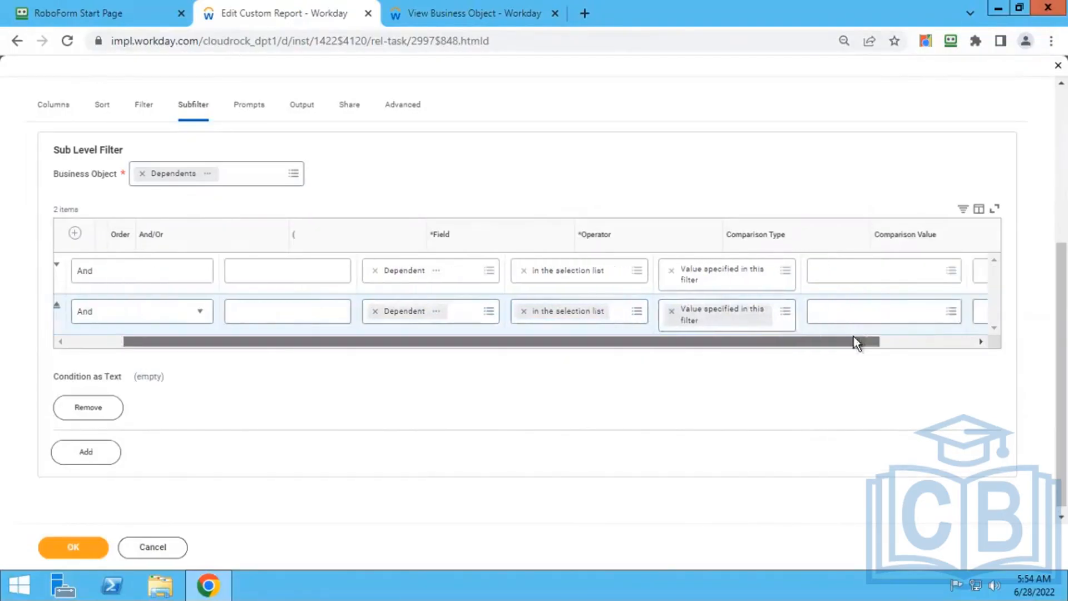
click(865, 312)
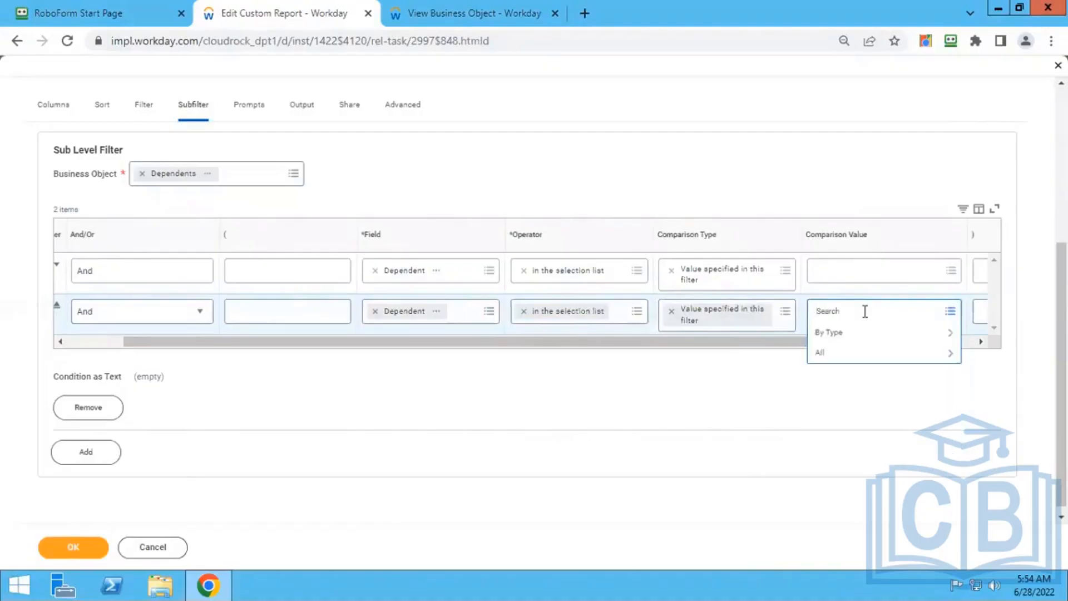
click(857, 334)
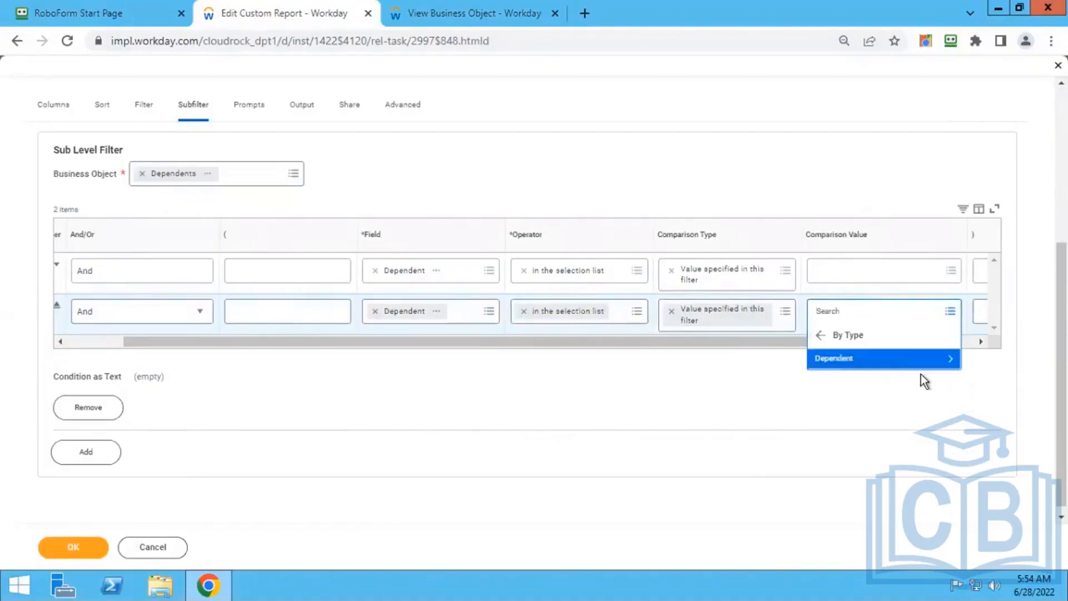
click(880, 358)
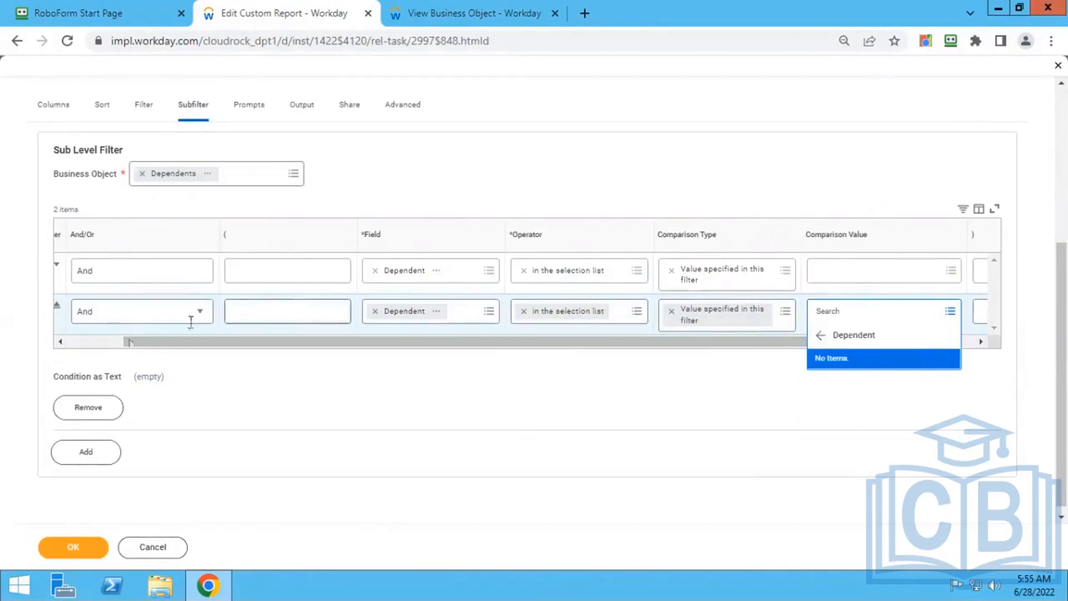
click(79, 341)
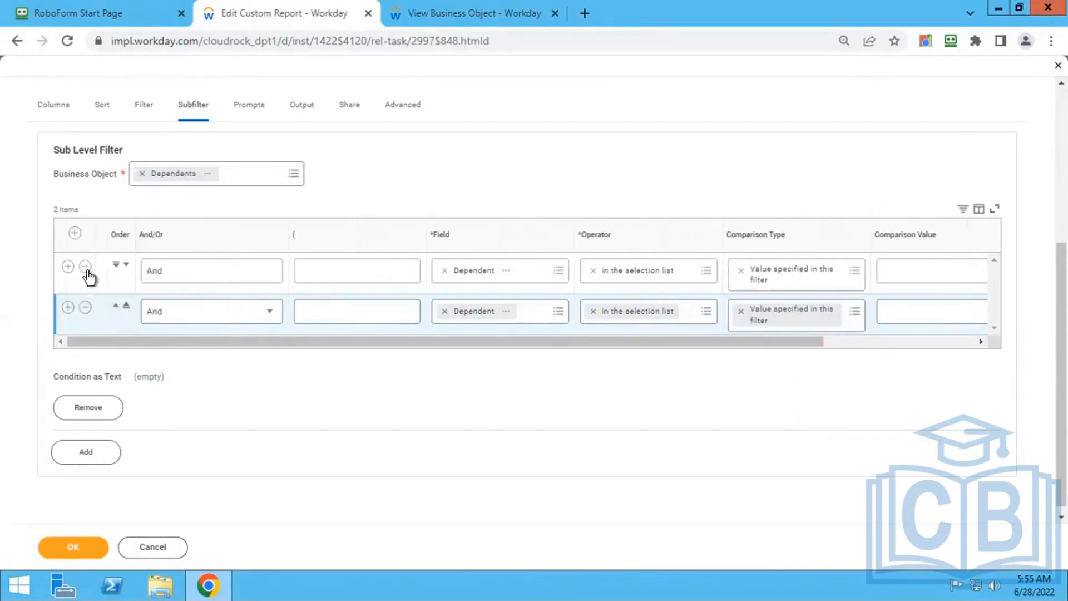
Step: Remove the first Dependents subfilter condition and clear the field of the other condition
click(86, 268)
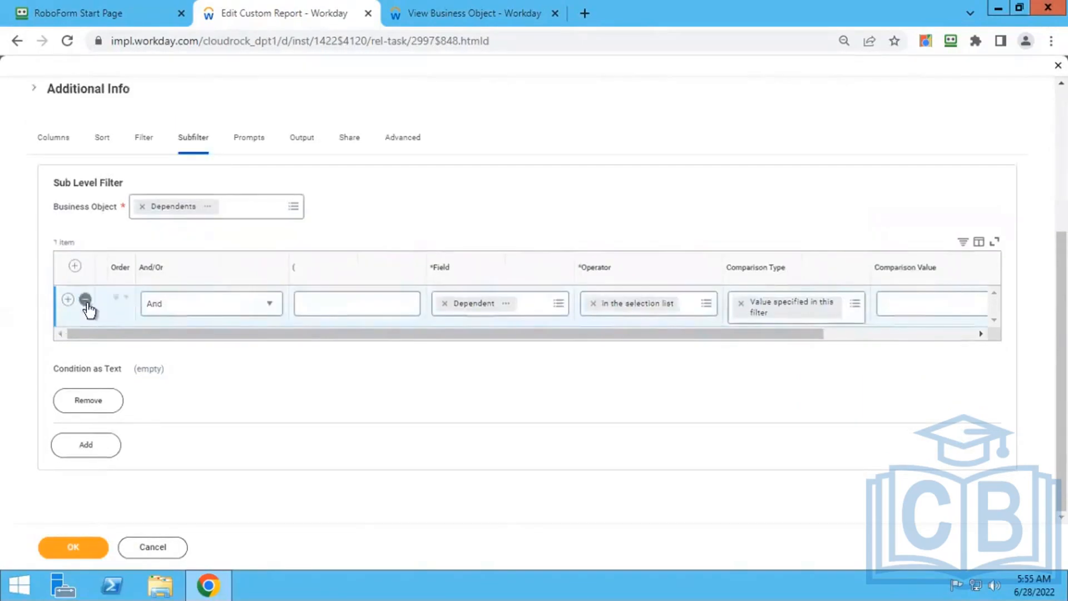
click(445, 303)
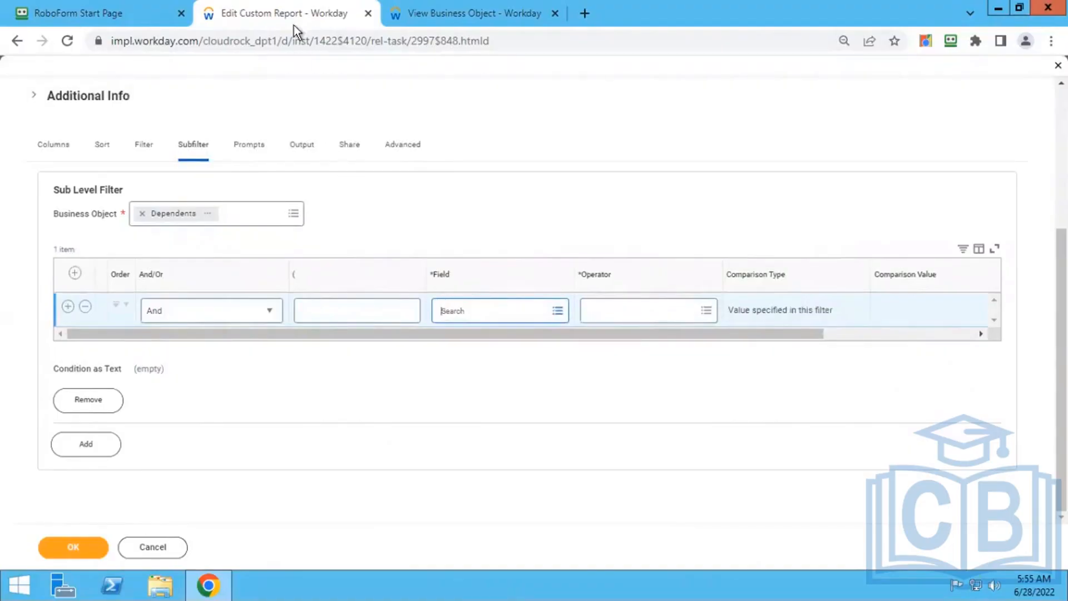
Step: Review the custom report's columns, Dependents subfilter and data source details against the Worker business object page
click(402, 25)
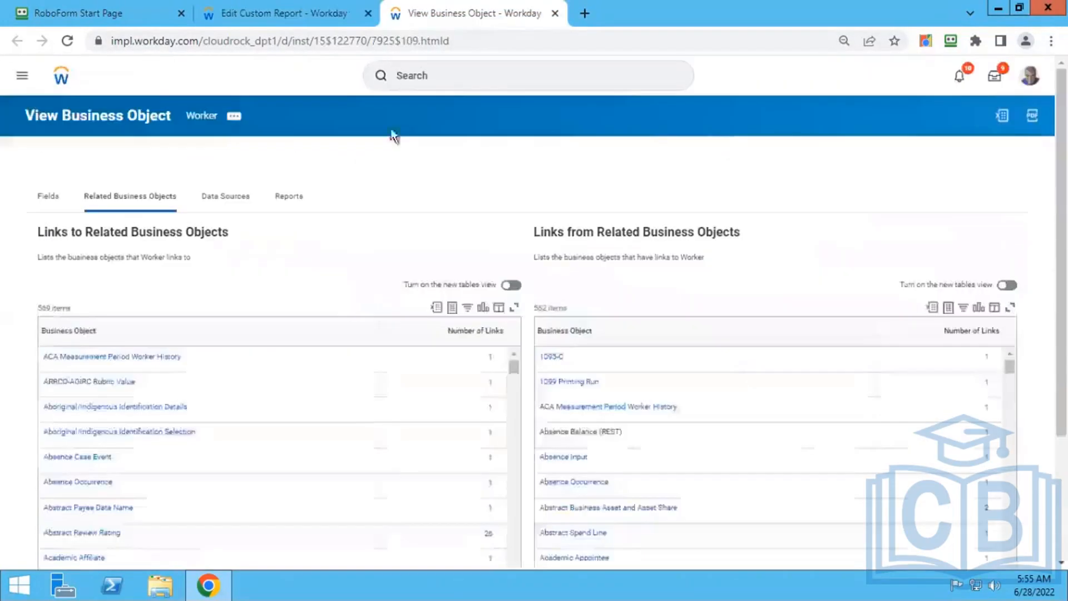
click(438, 78)
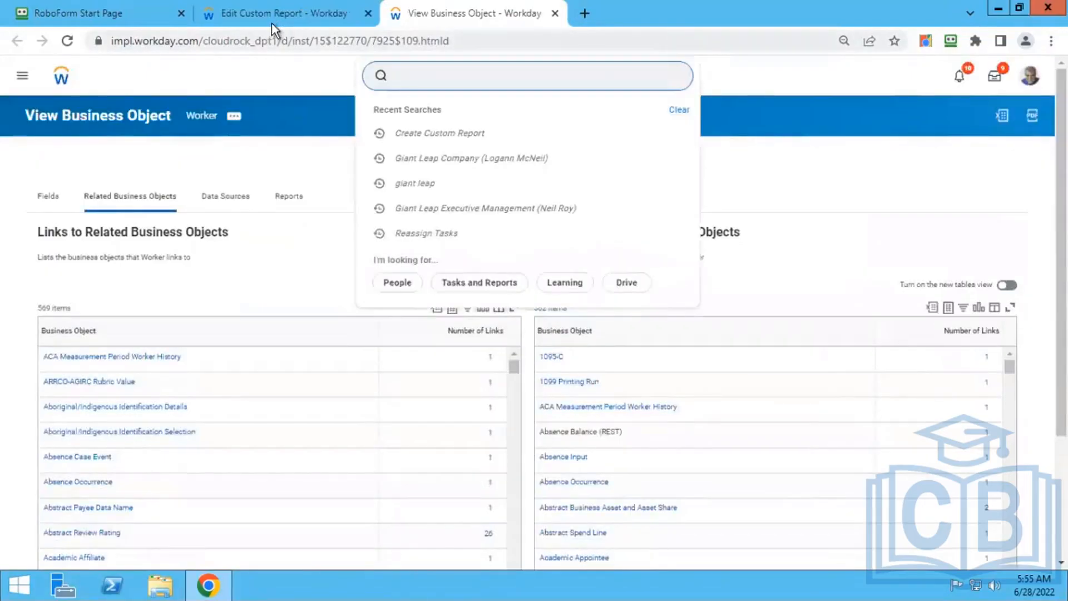
click(270, 21)
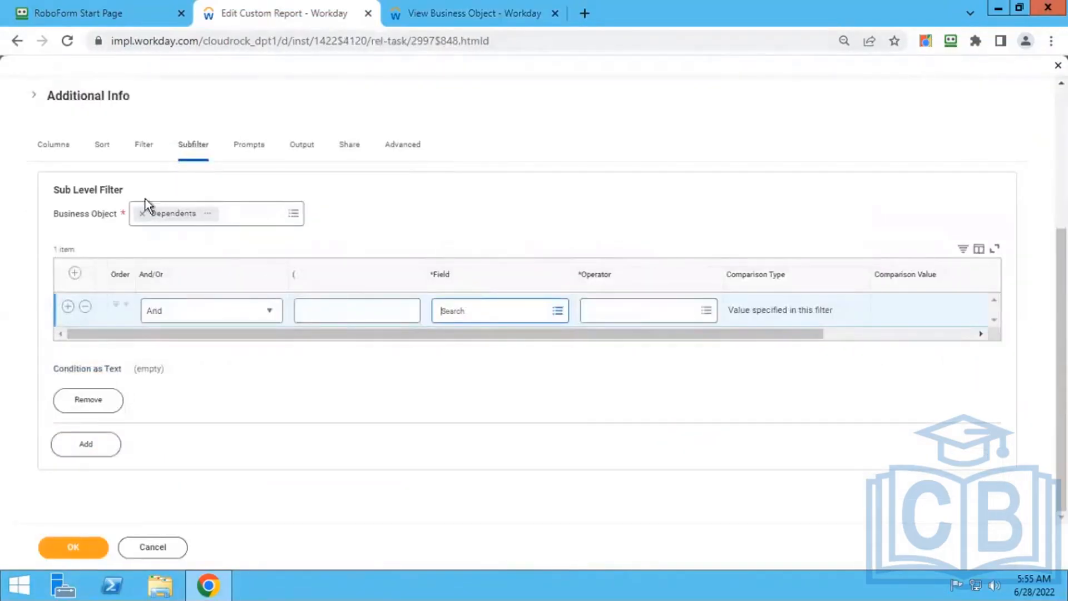
click(56, 147)
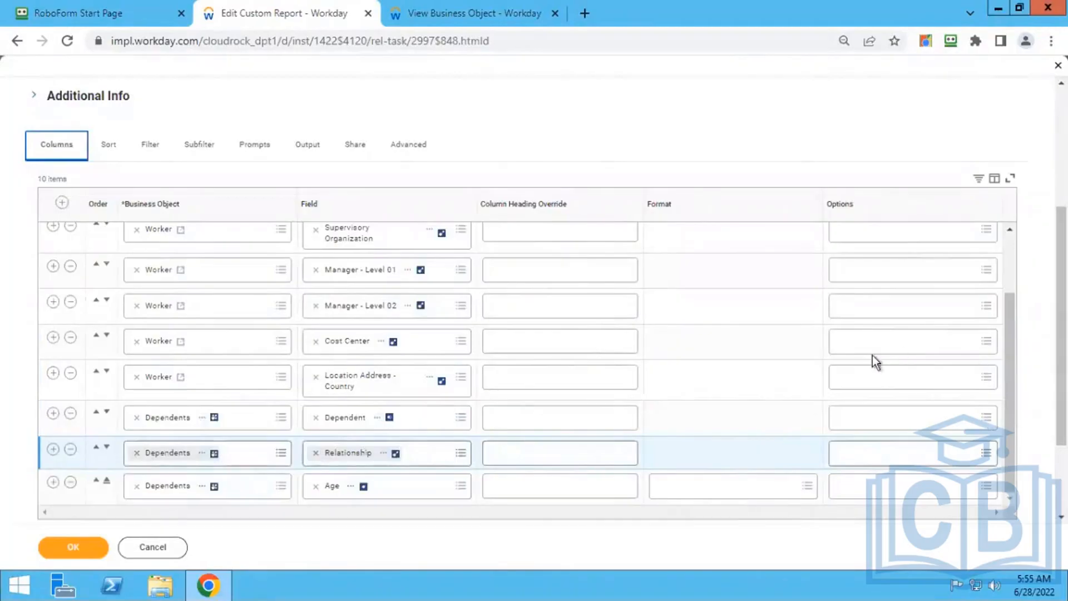
click(393, 22)
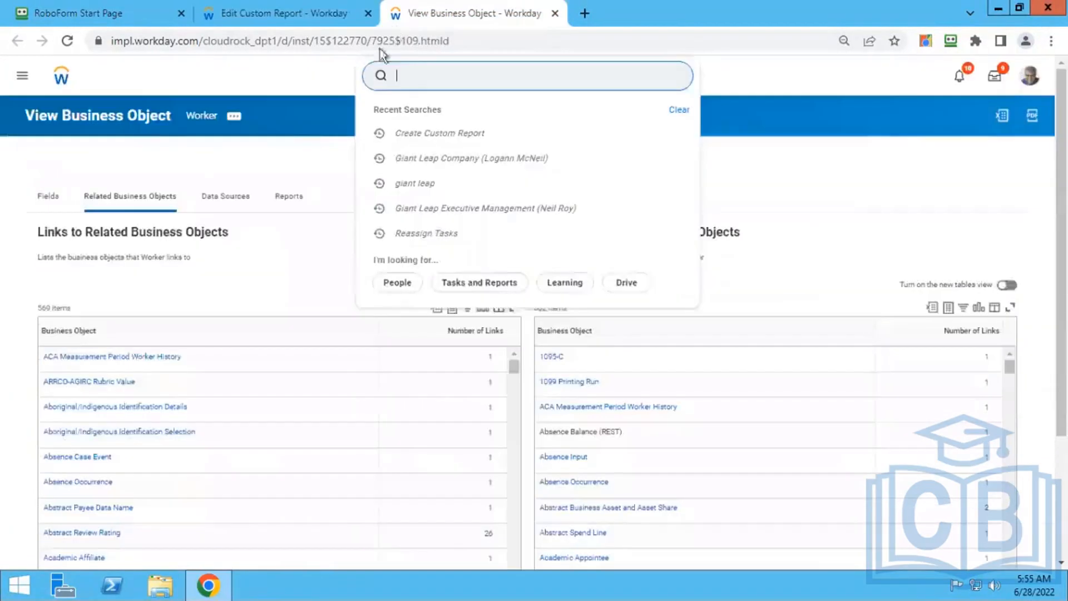
click(253, 25)
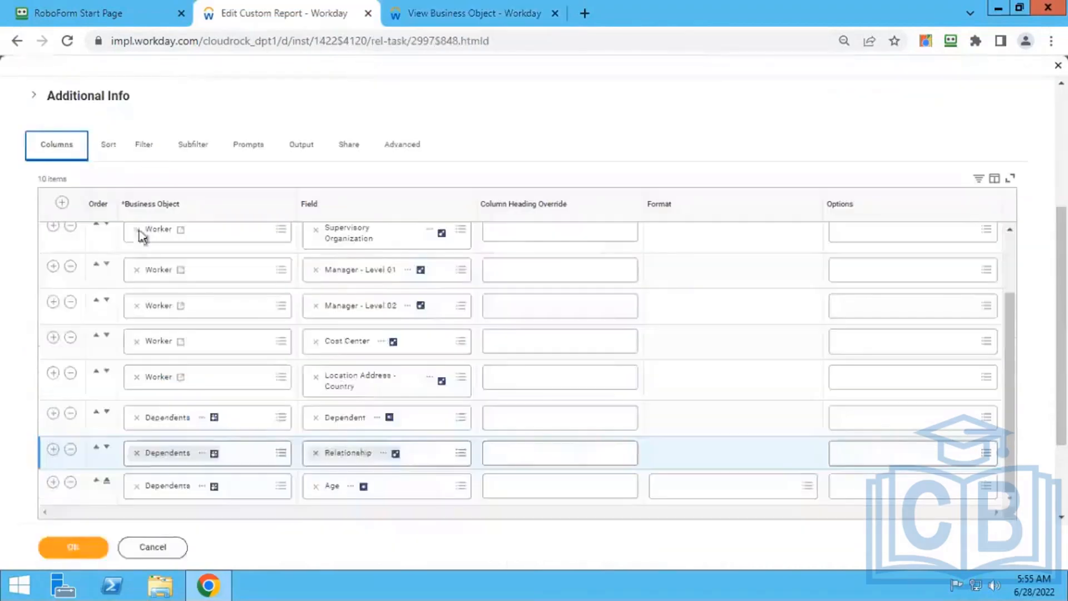
click(196, 146)
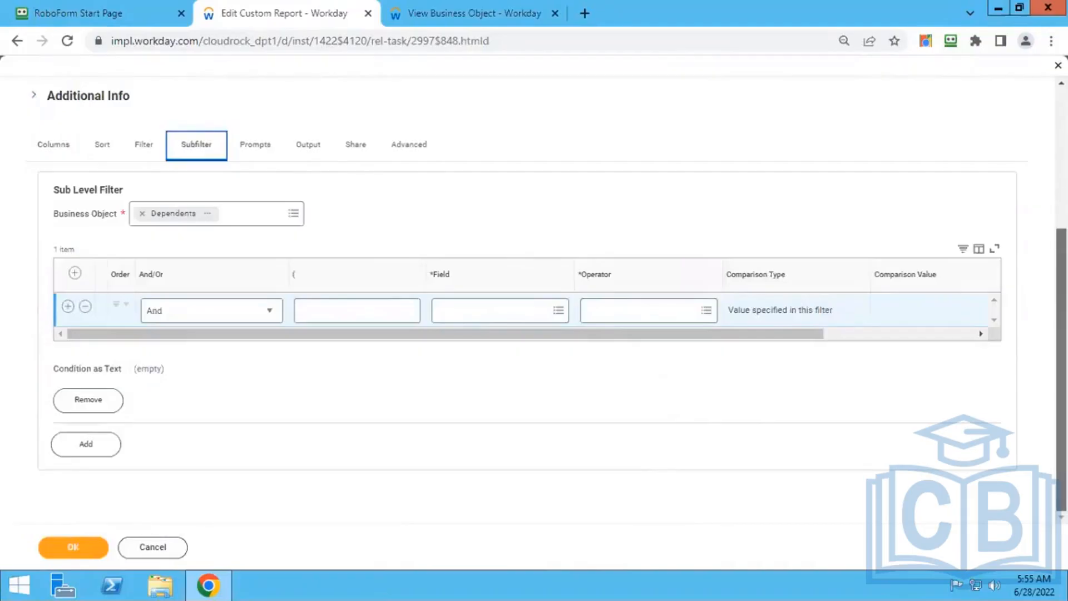
scroll(1042, 209, up, 2)
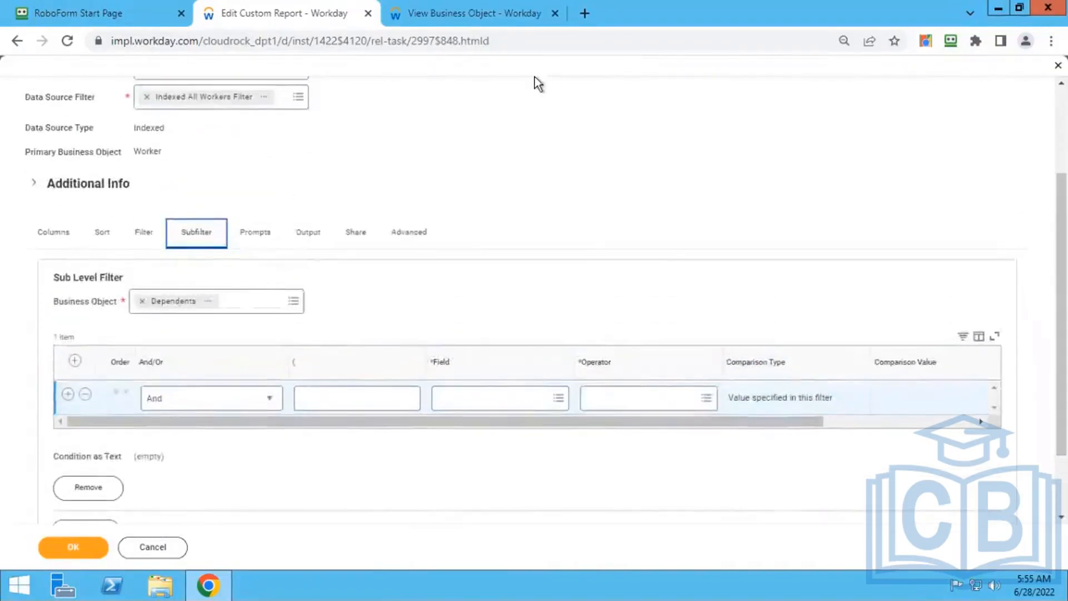
click(42, 242)
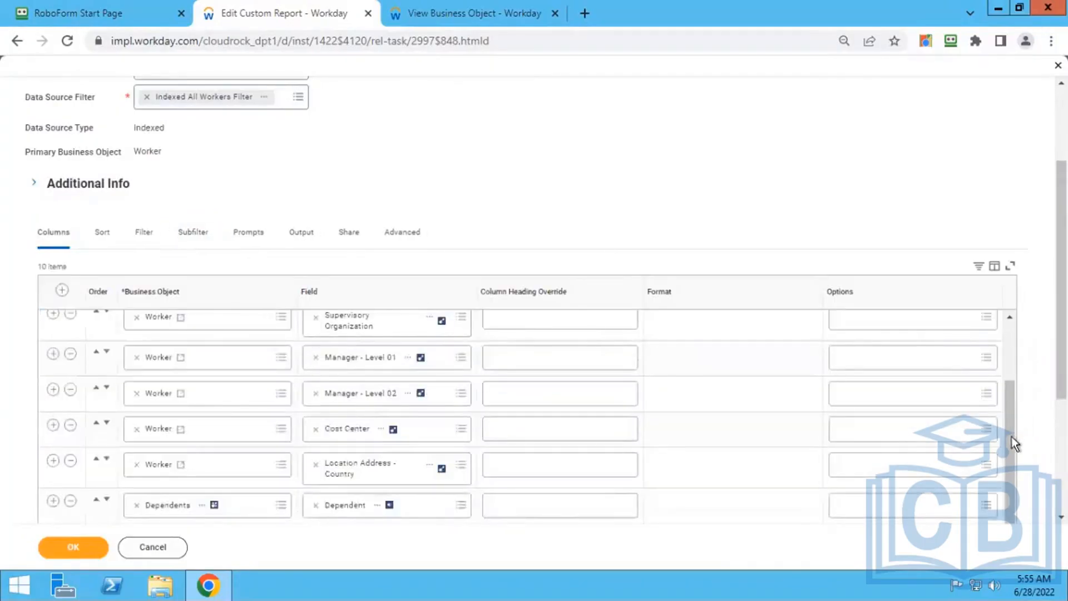
drag(1061, 356, 1061, 443)
scroll(709, 243, up, 3)
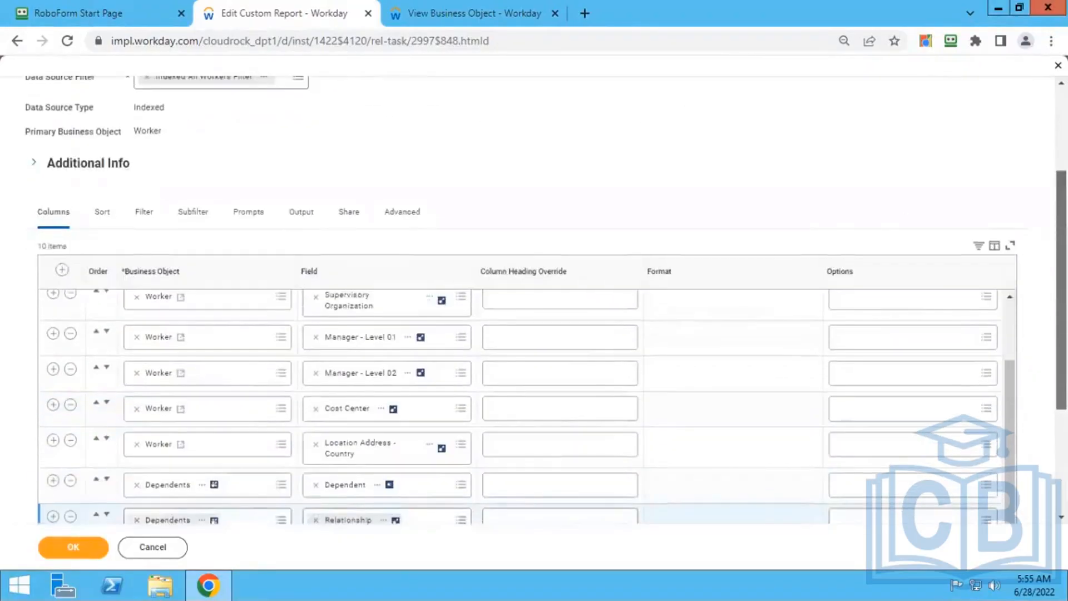
scroll(1027, 218, up, 3)
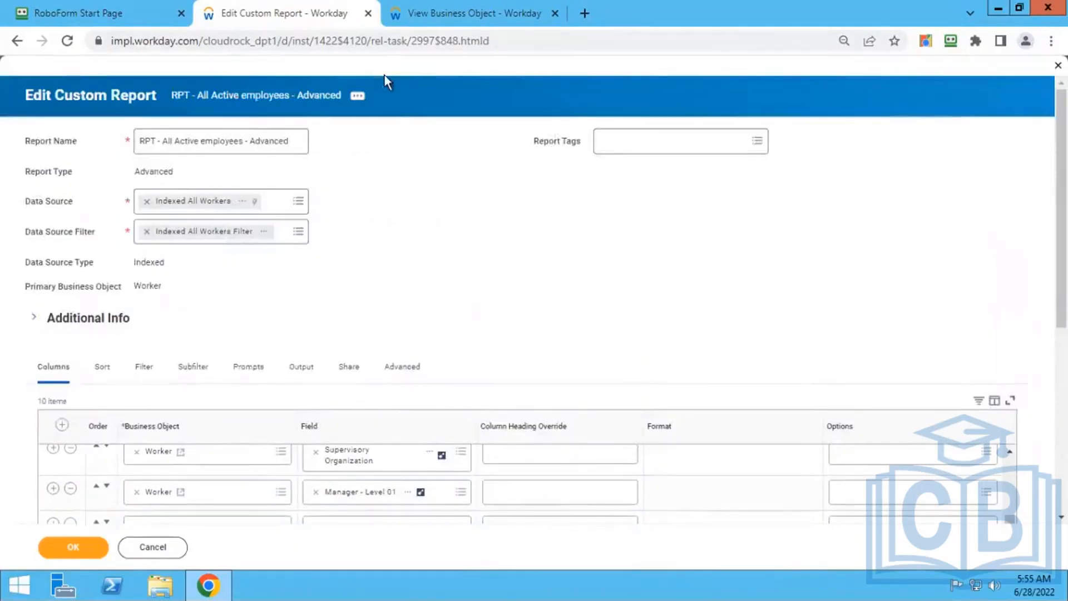
Step: Search Workday for "create calc field" from the View Business Object page
click(409, 23)
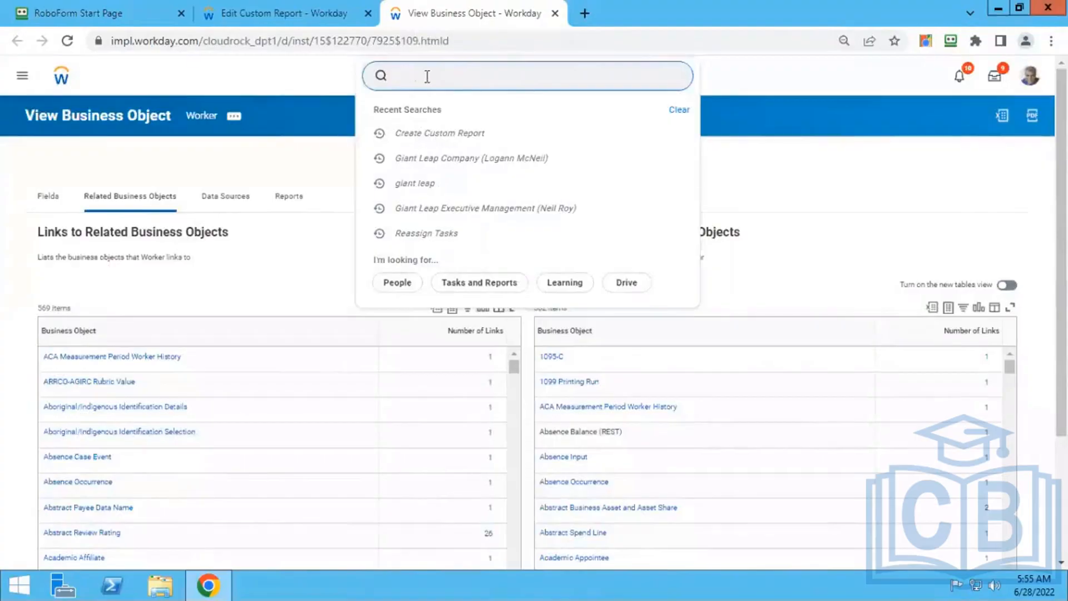
text(create ca)
key(BackSpace)
key(BackSpace)
text(c field)
key(Return)
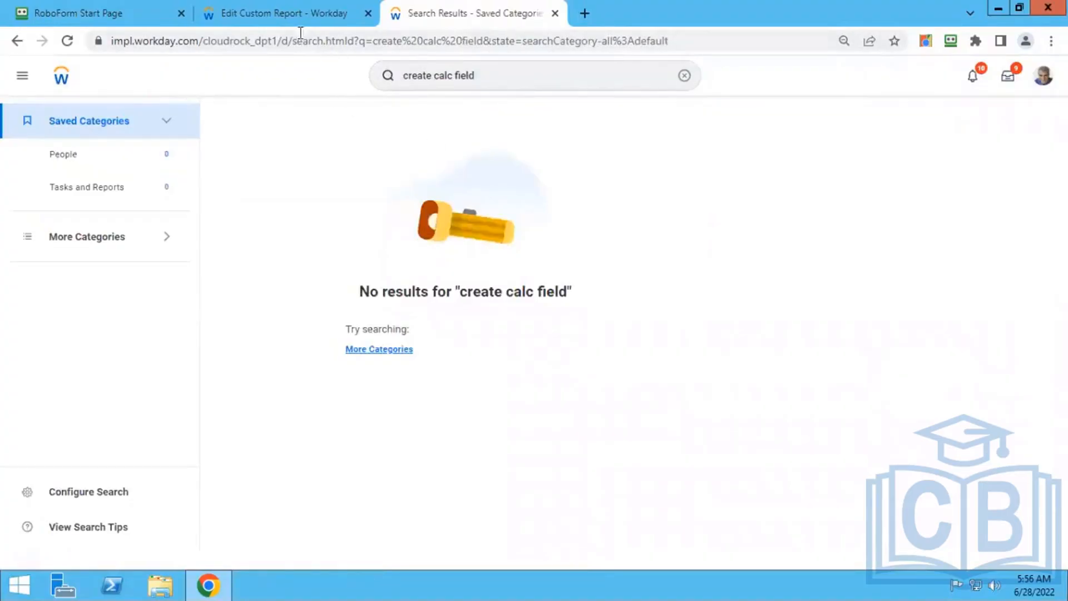
Step: Return to the custom report and examine its columns and instance filter conditions
click(294, 21)
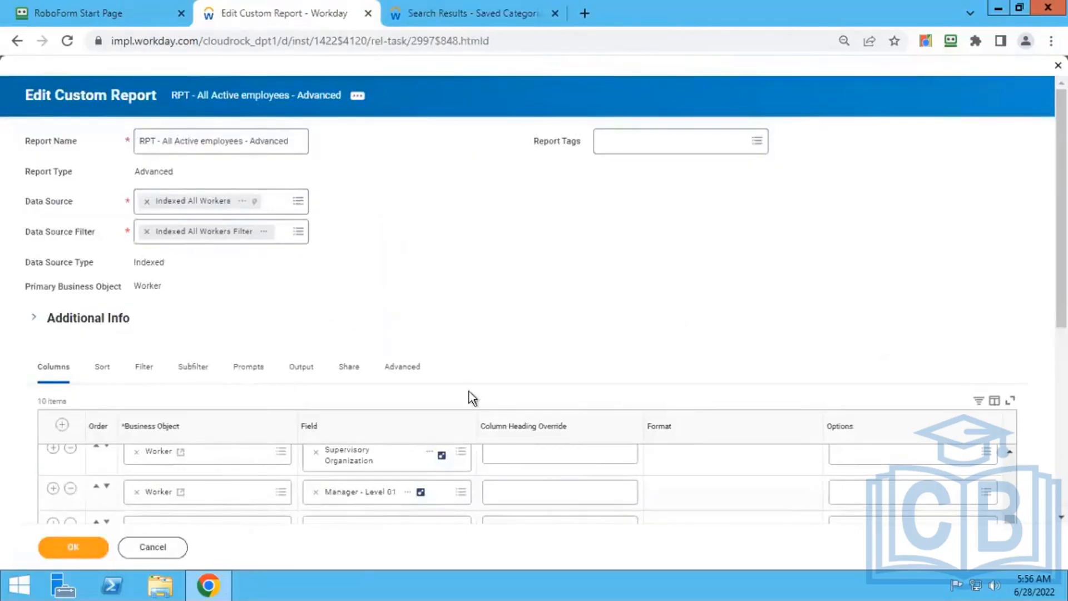
scroll(797, 225, down, 5)
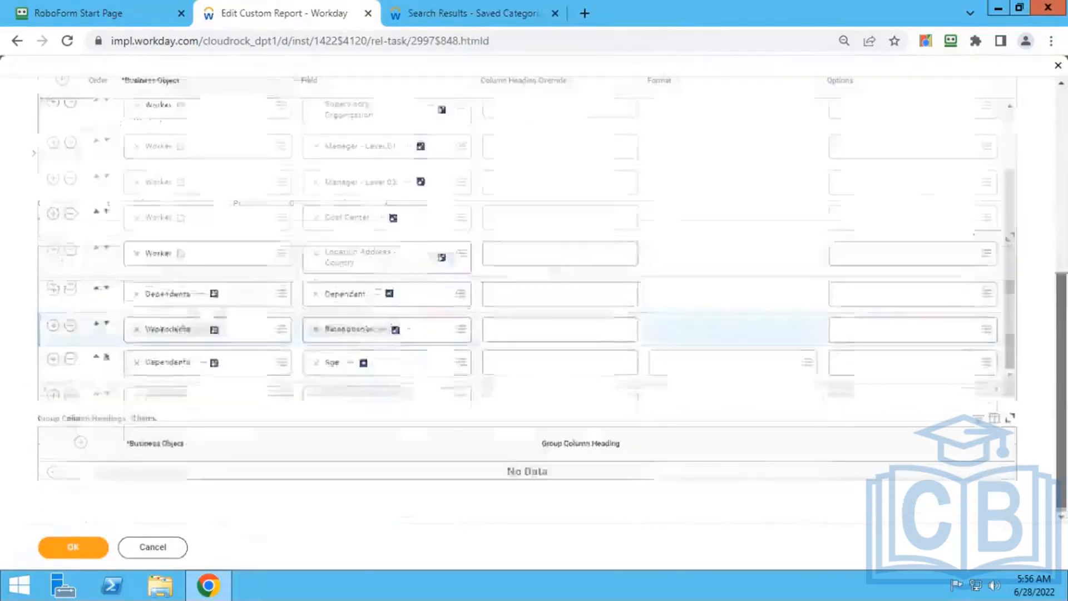
scroll(1018, 152, up, 3)
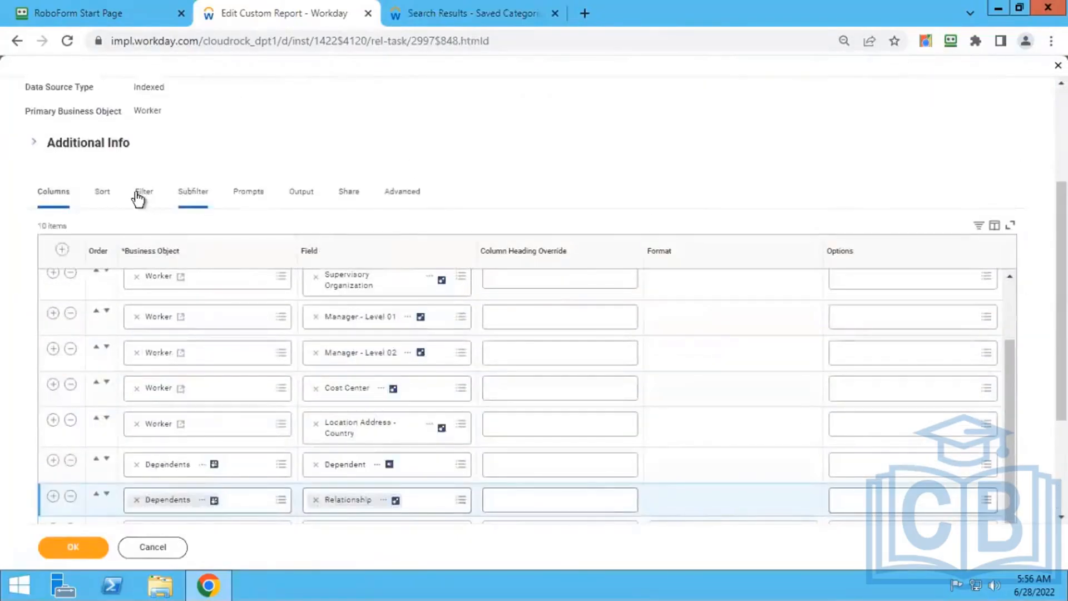
click(139, 195)
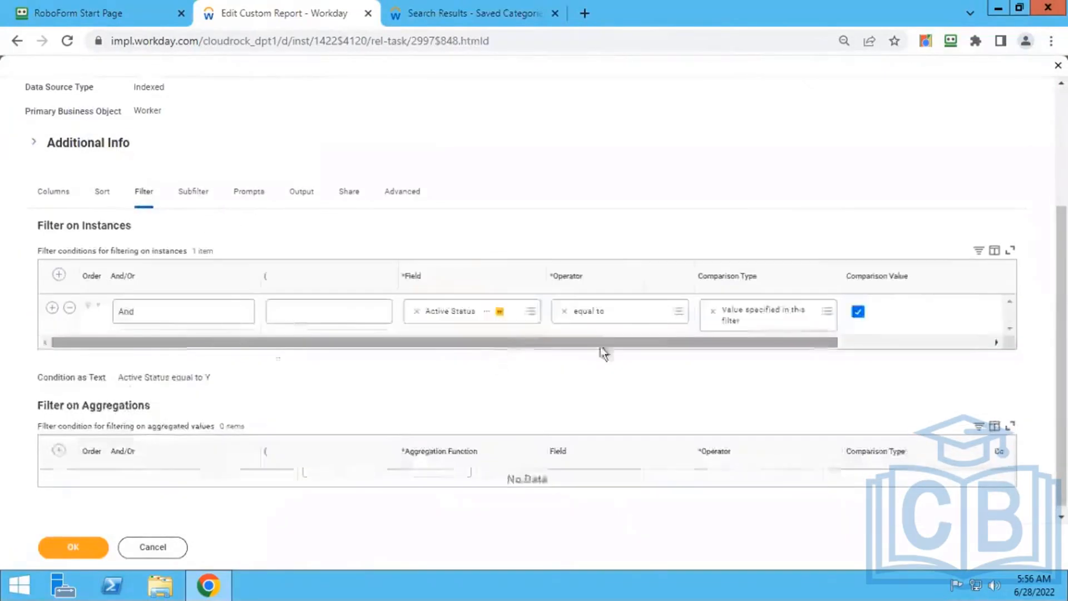
Step: Delete the incomplete Dependents subfilter condition and save the custom report
click(71, 548)
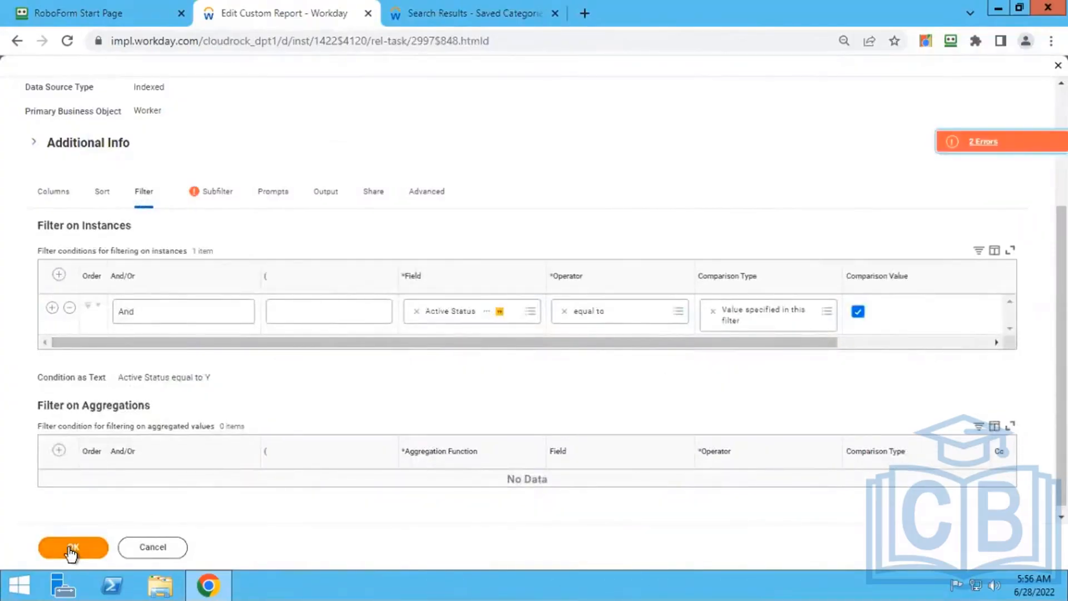
click(233, 193)
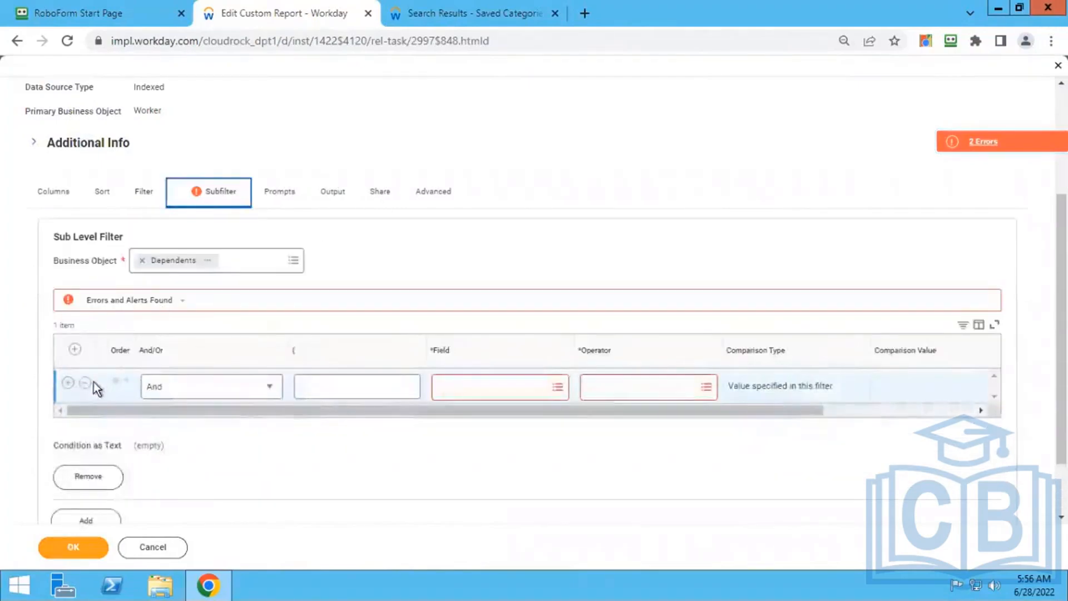
click(85, 384)
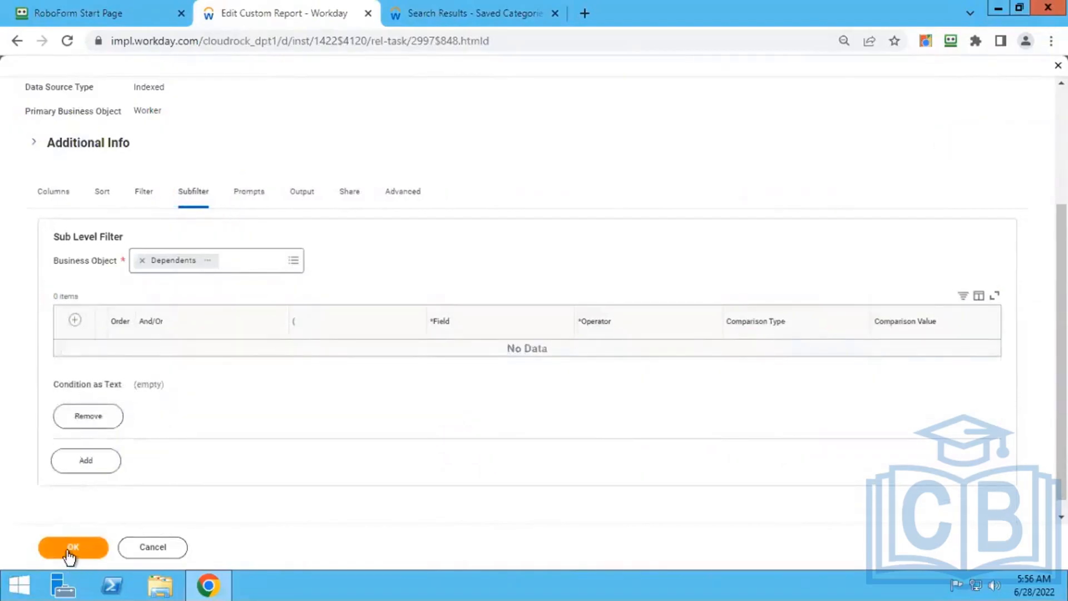
click(67, 550)
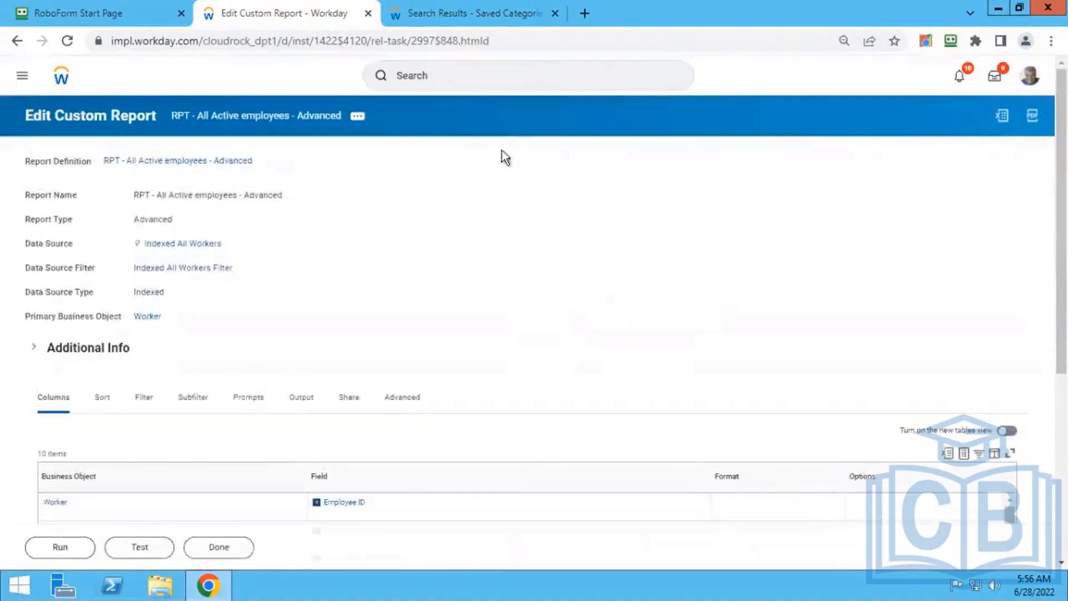
Step: Search for the Boston Staff Payroll Specialist by first name and open that worker's profile
click(464, 74)
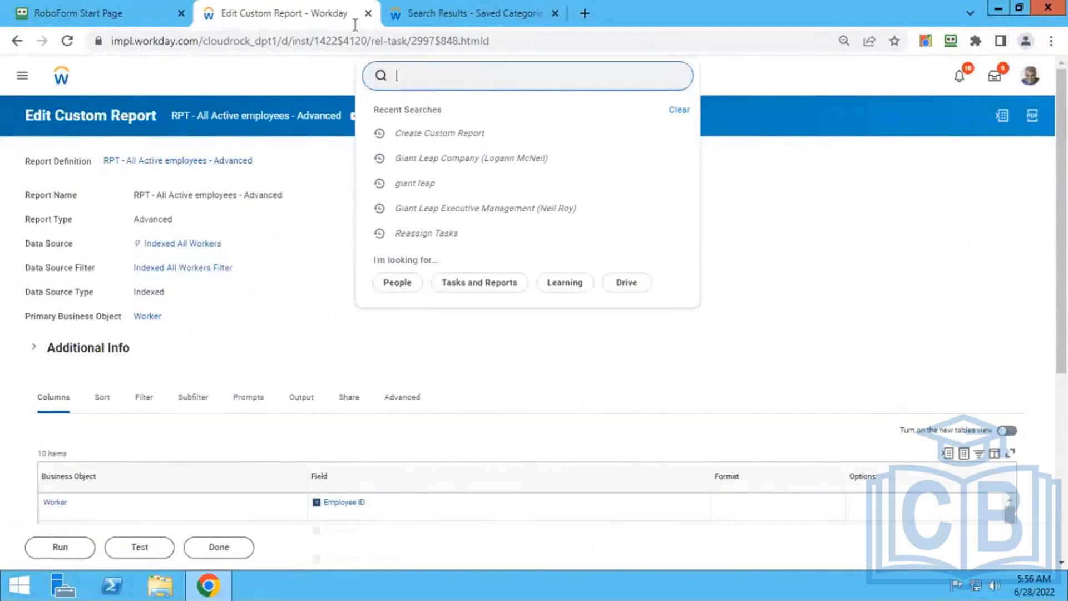
click(399, 22)
click(485, 72)
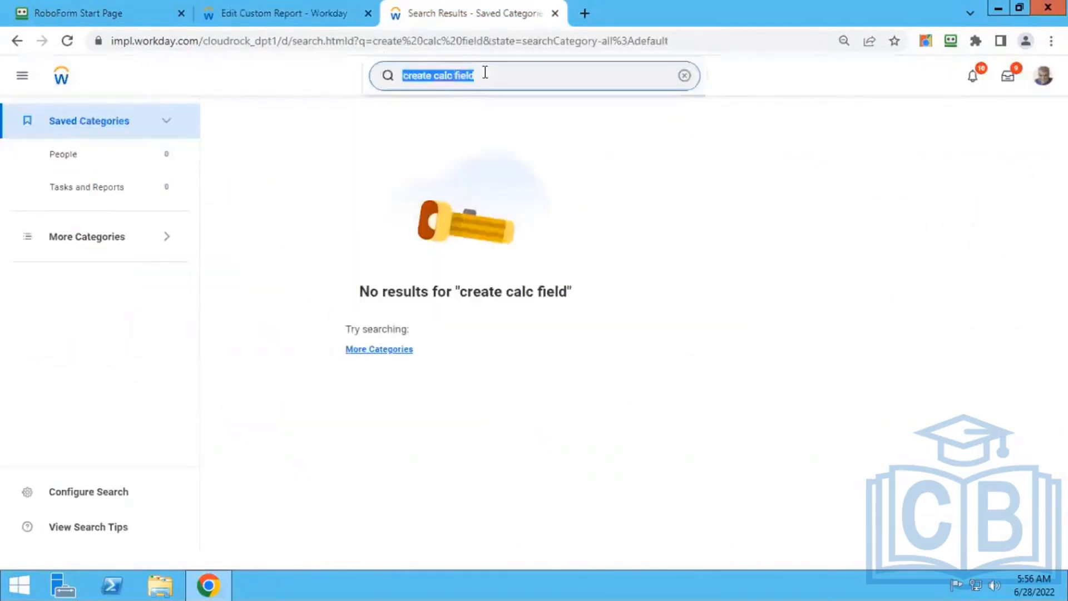
text(adam)
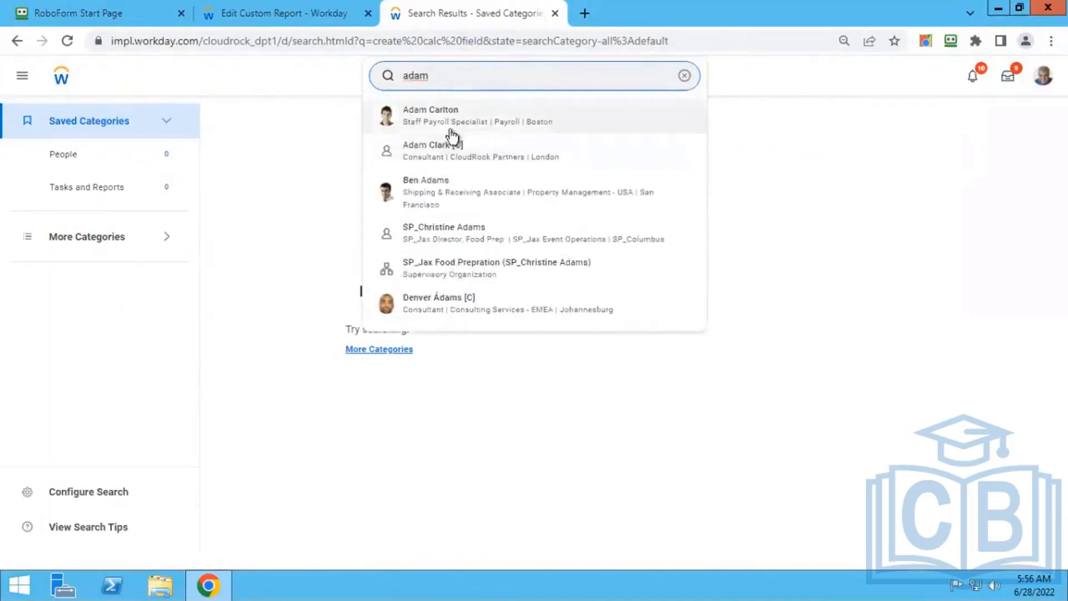
click(448, 125)
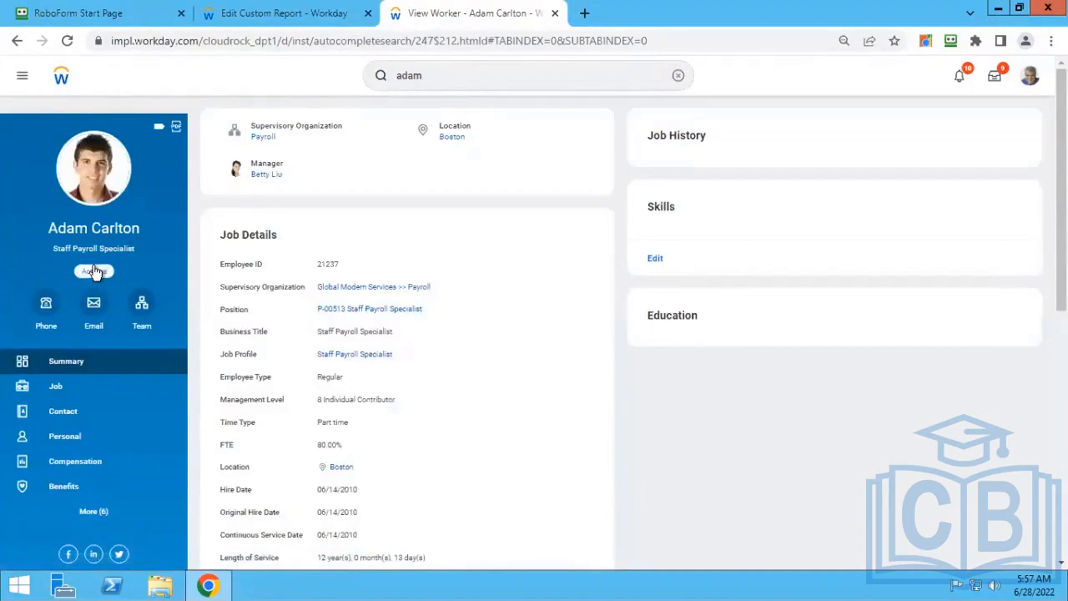
Step: Start a proxy session acting as this worker
click(94, 267)
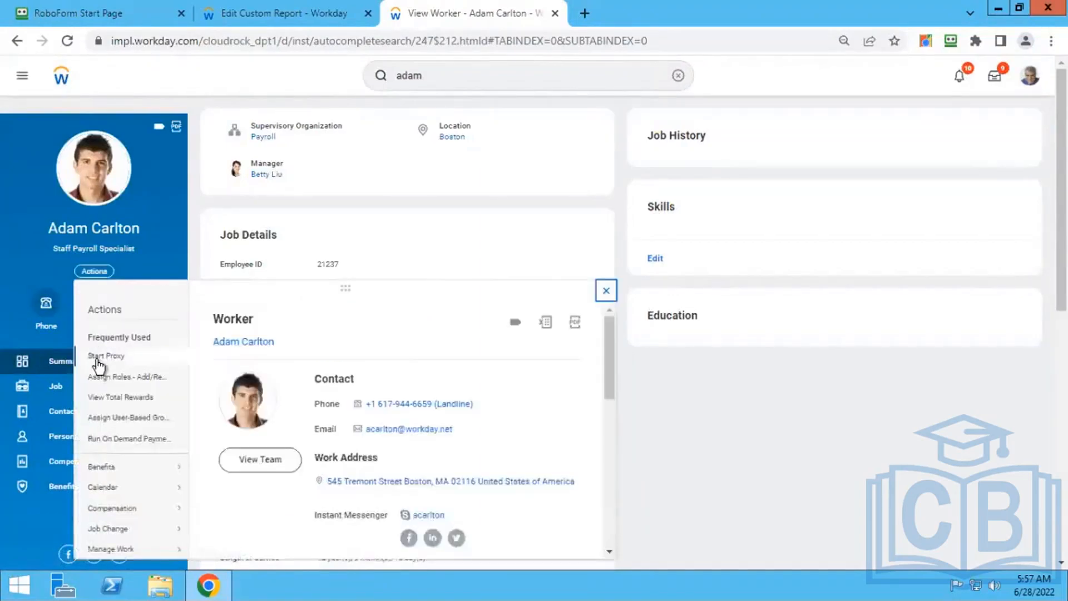
click(96, 359)
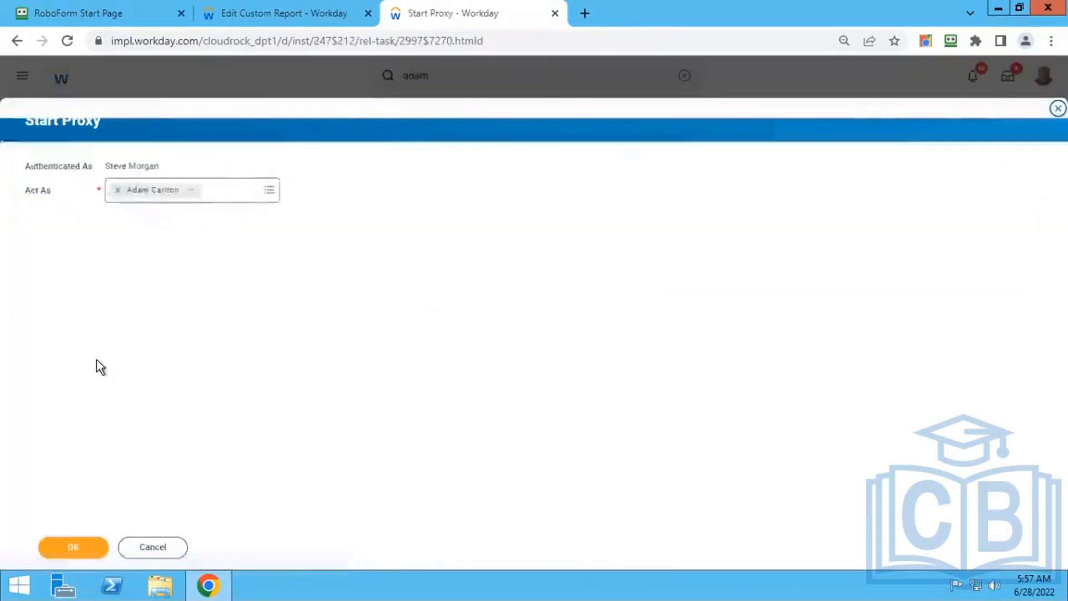
click(74, 546)
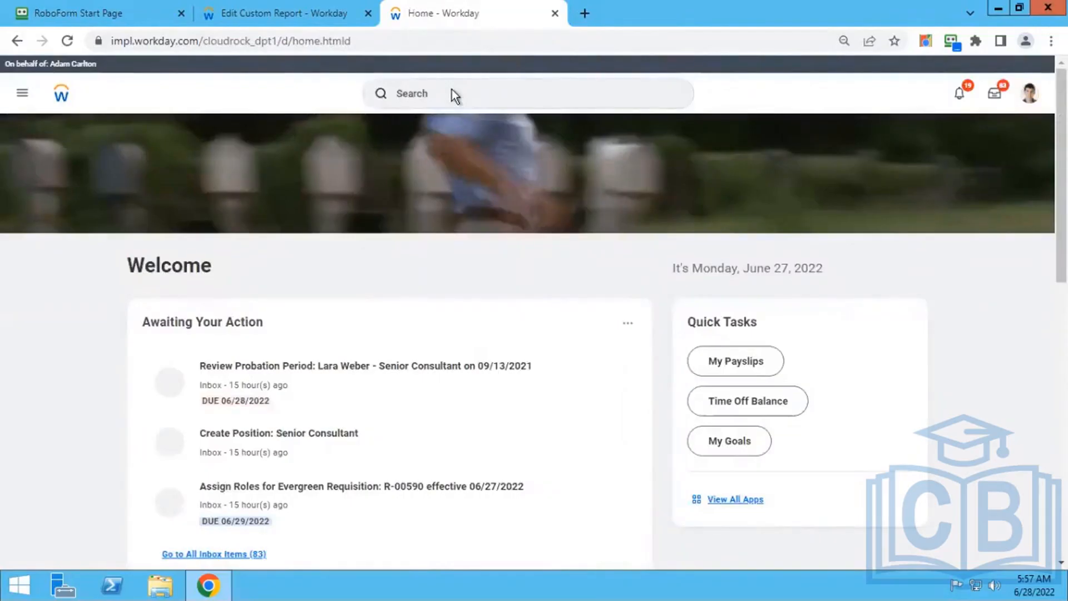
Step: Search for the Create Calculated Field task in the proxy session
click(417, 89)
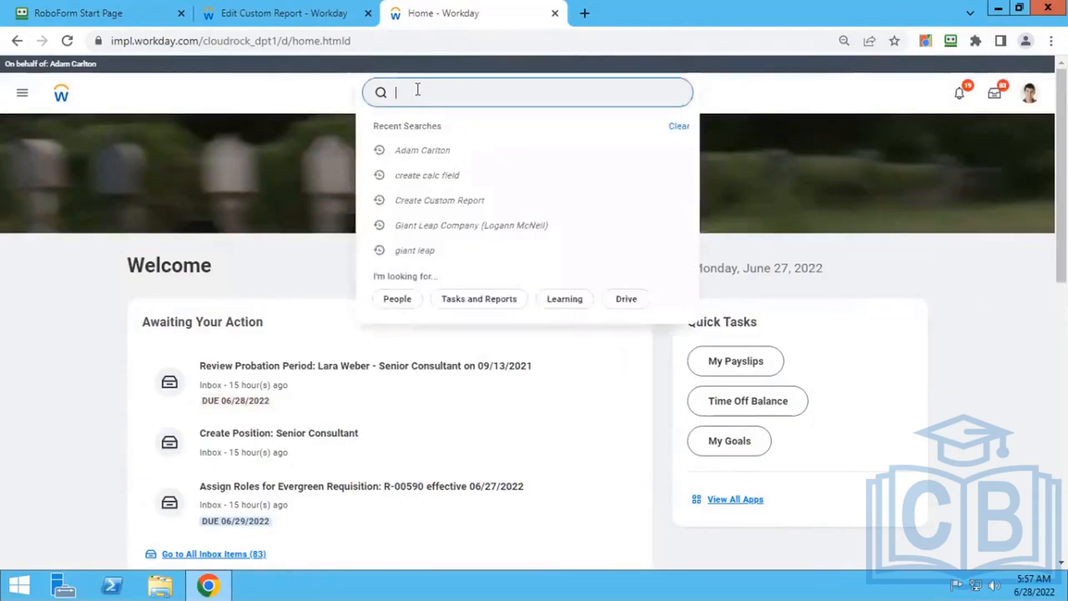
text(create )
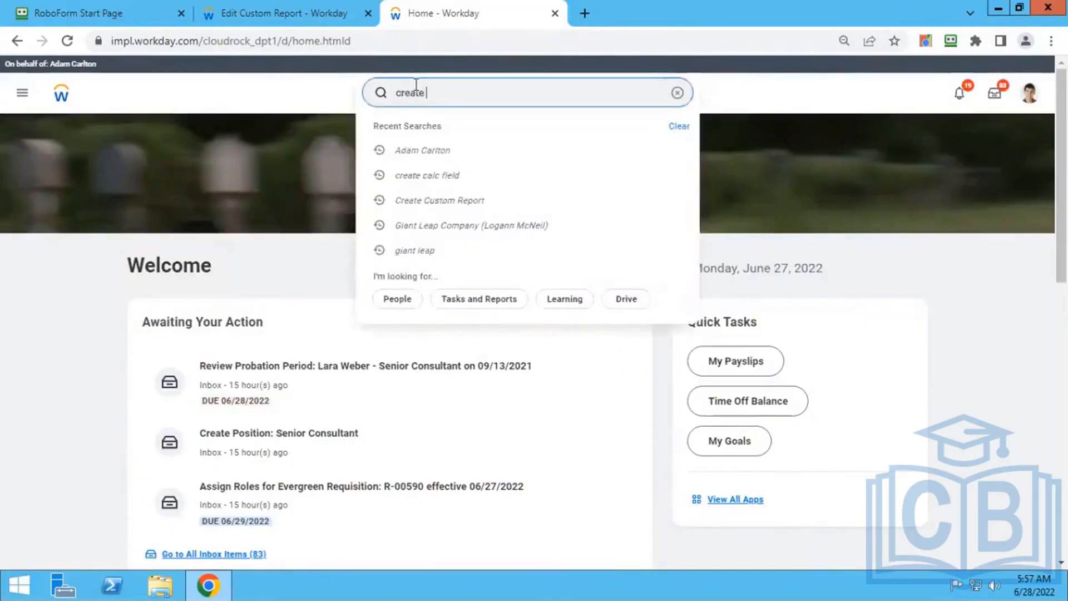
text(calc fiel)
Step: Return to the saved custom report in the original session and try to open it for editing
click(286, 22)
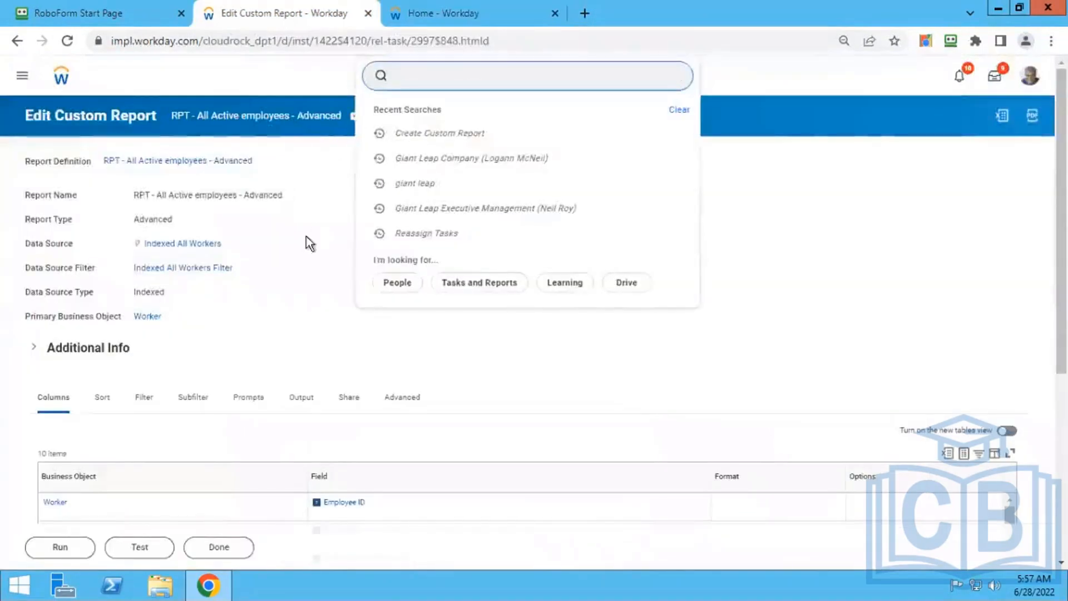
click(253, 354)
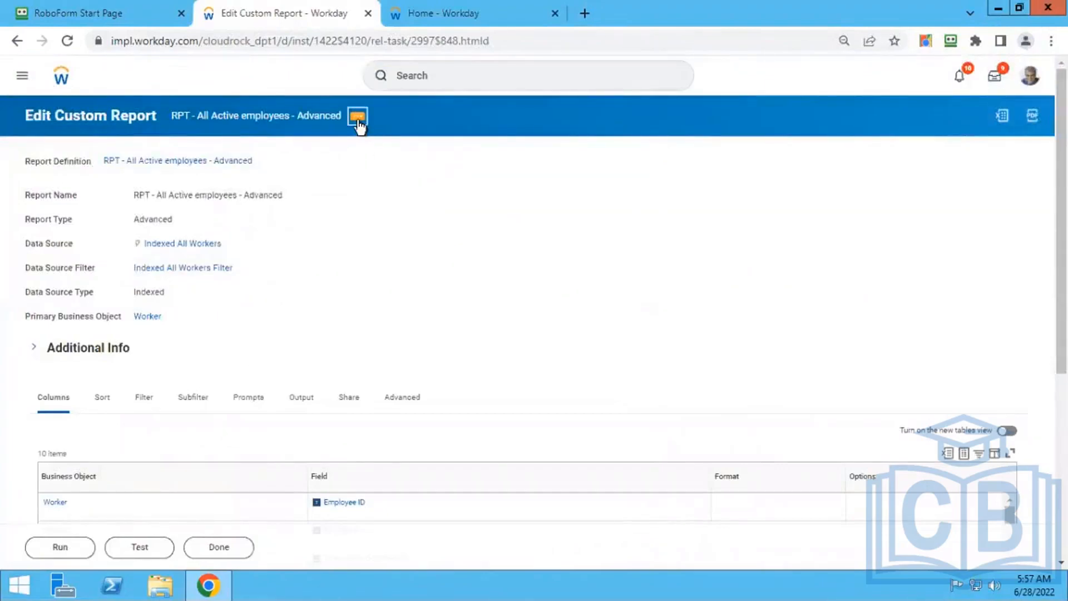
click(358, 116)
mouse_move(420, 162)
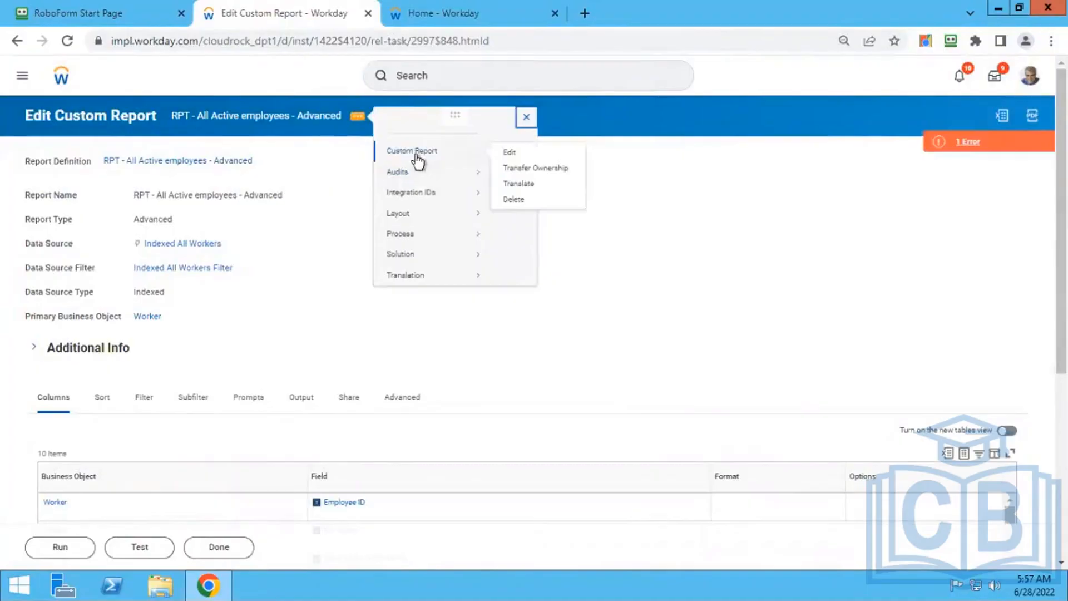
click(507, 154)
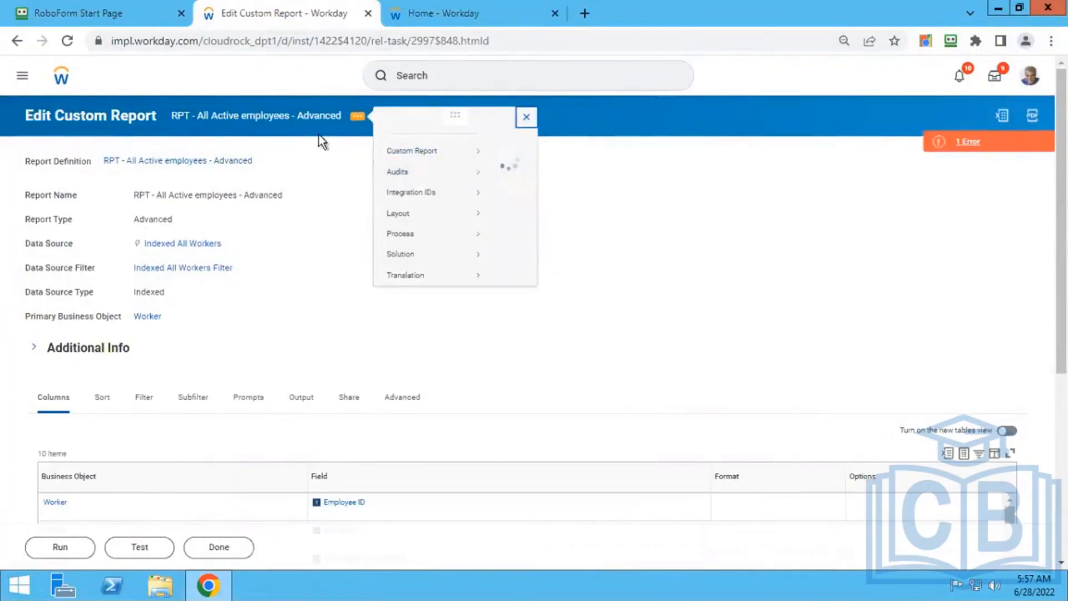
Step: Switch back to the proxy session, search for "view cust report" and open the View Custom Report task
click(414, 25)
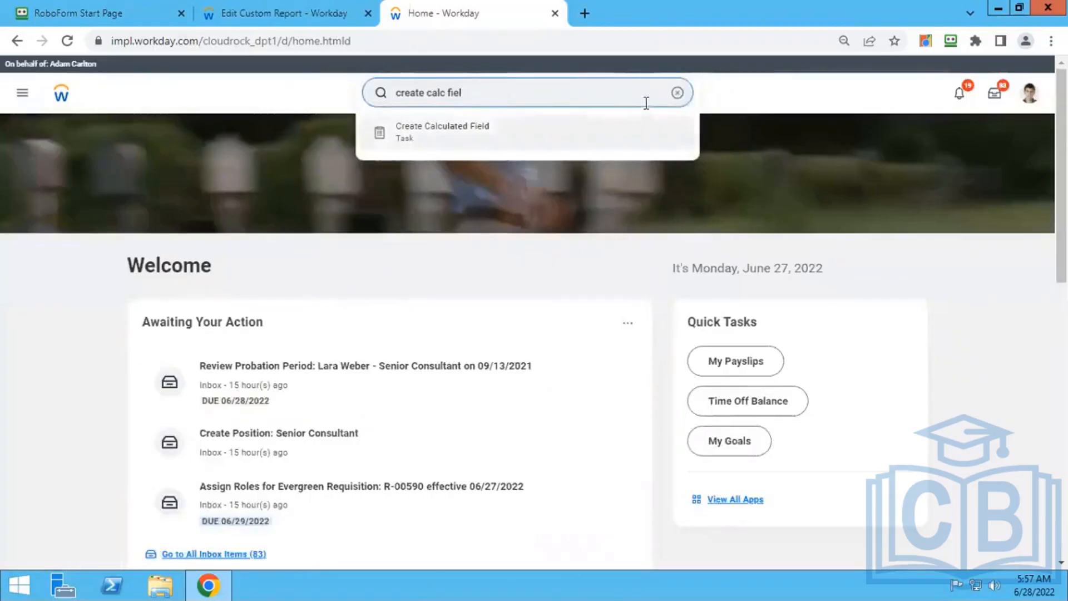
click(678, 94)
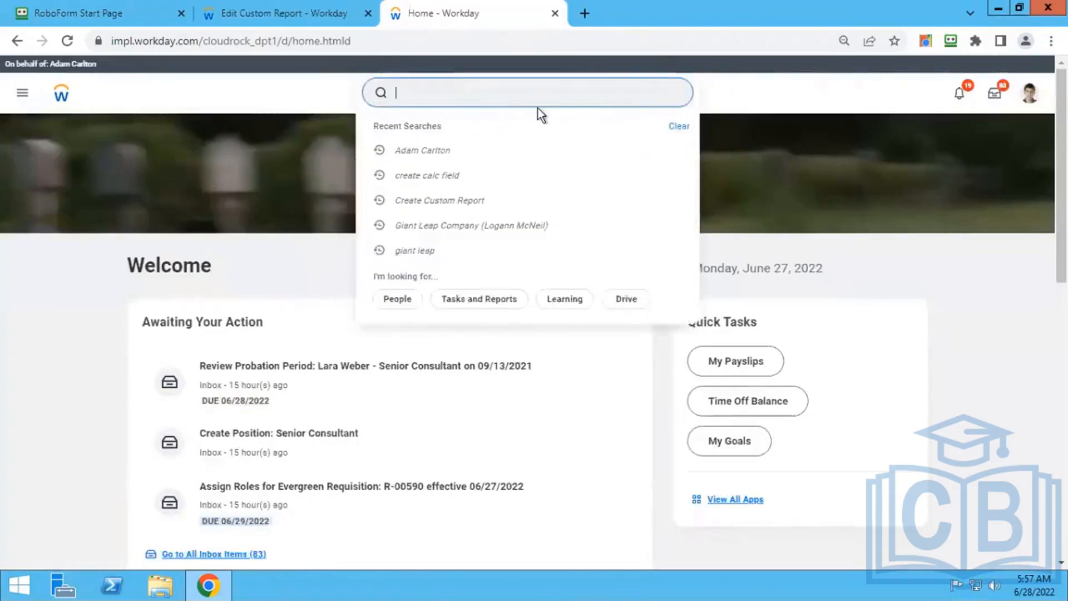
text(view cu)
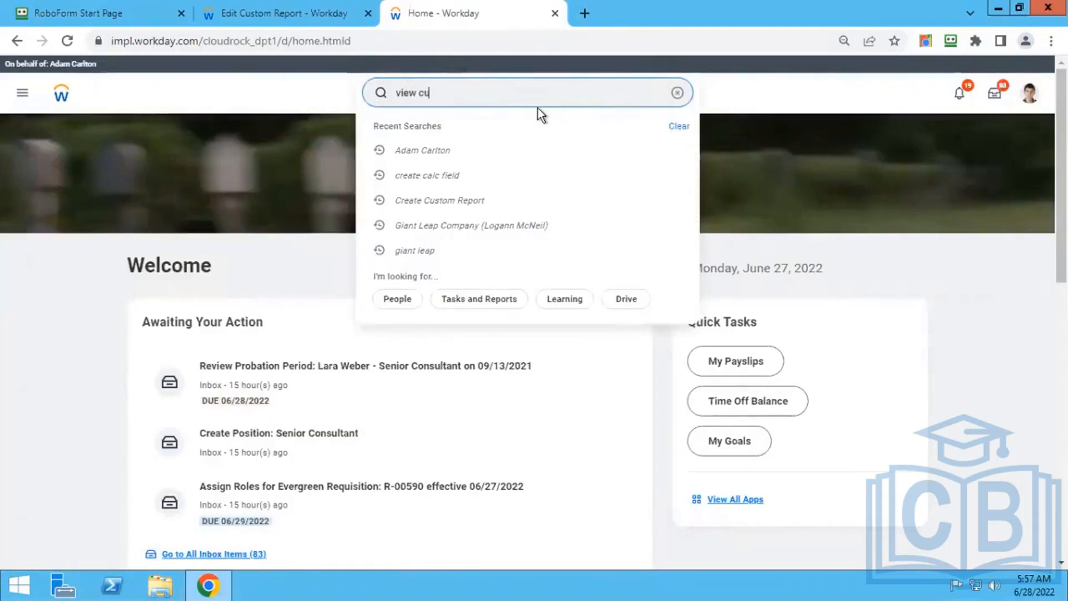
text(st)
scroll(538, 107, down, 8)
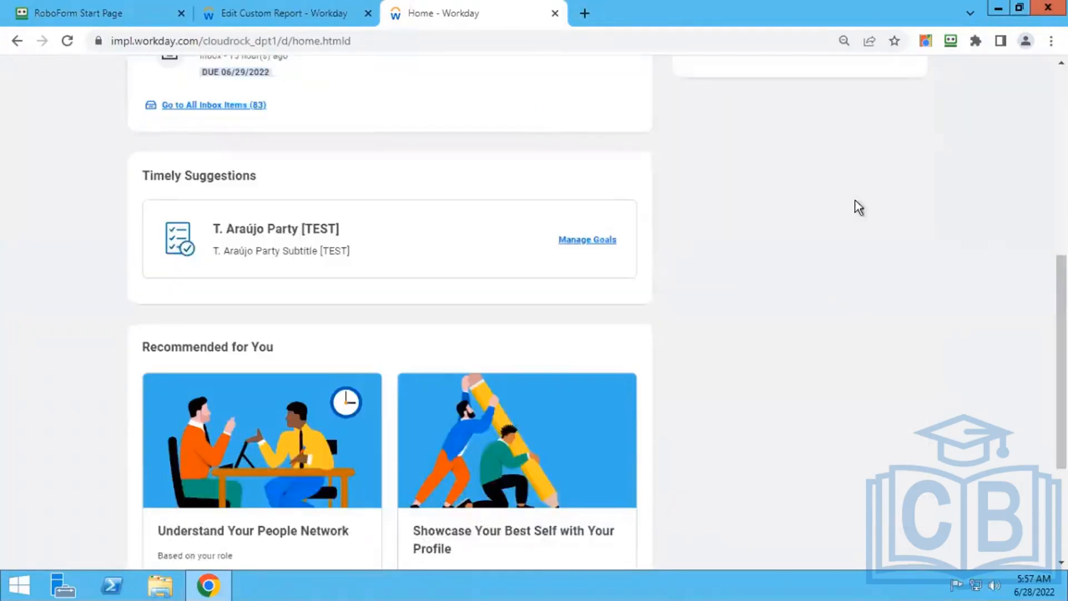
drag(1062, 356, 1061, 167)
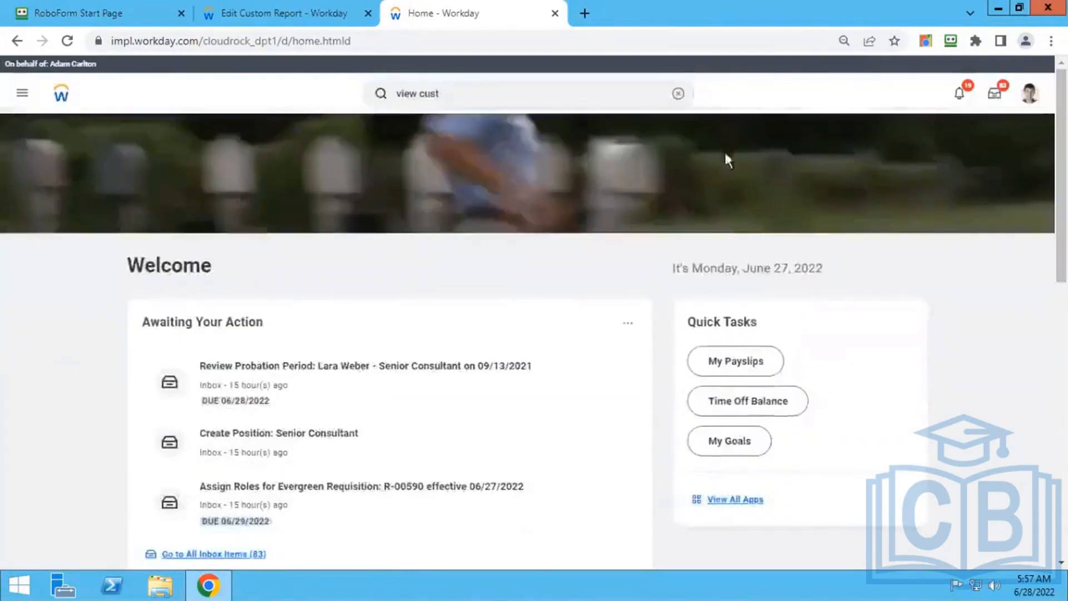
click(452, 89)
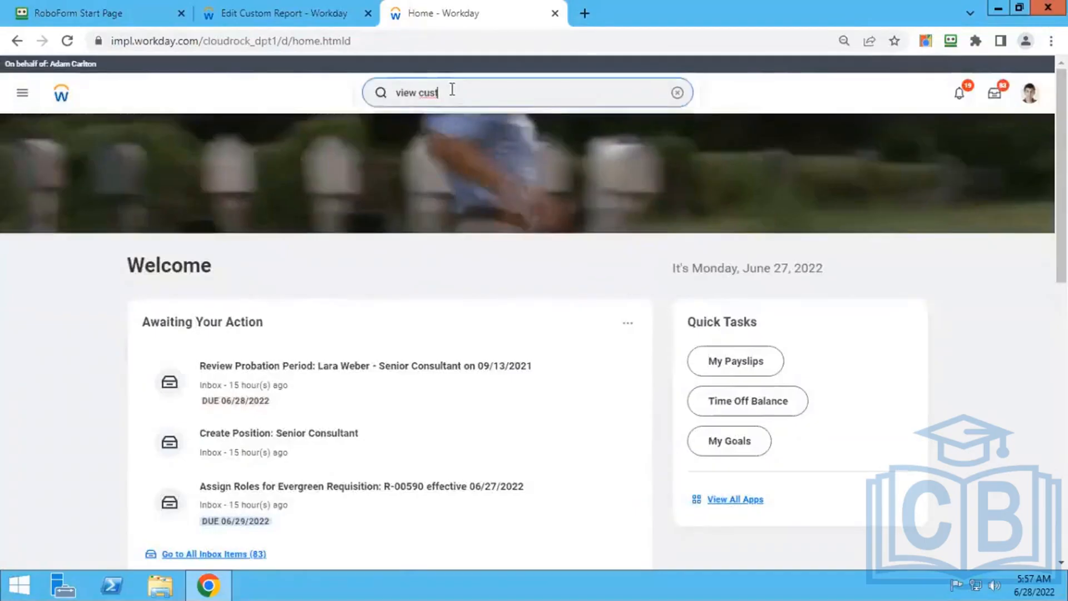
text(report)
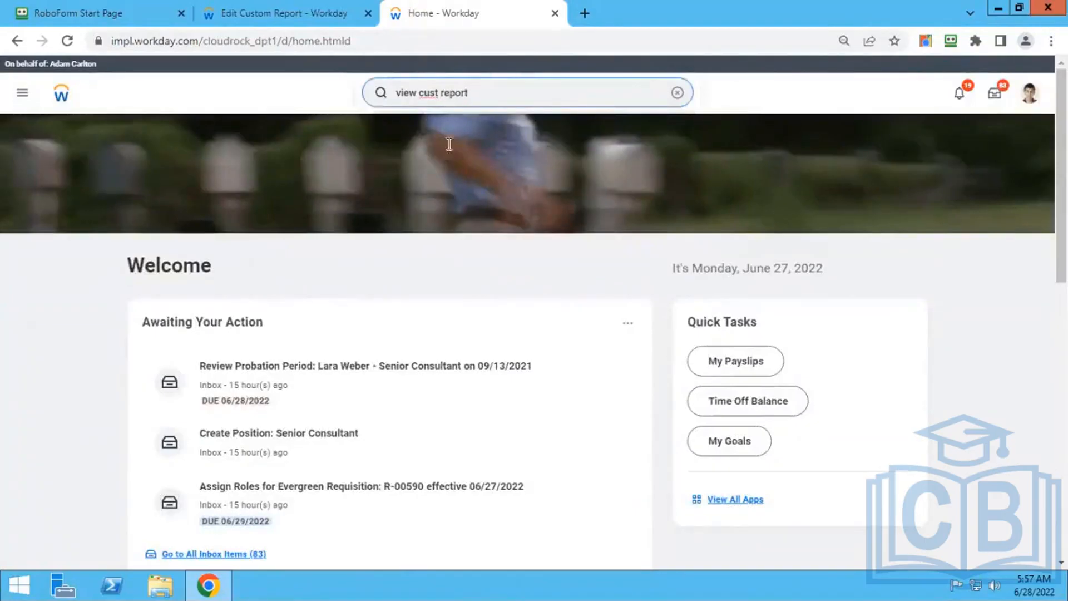
click(441, 135)
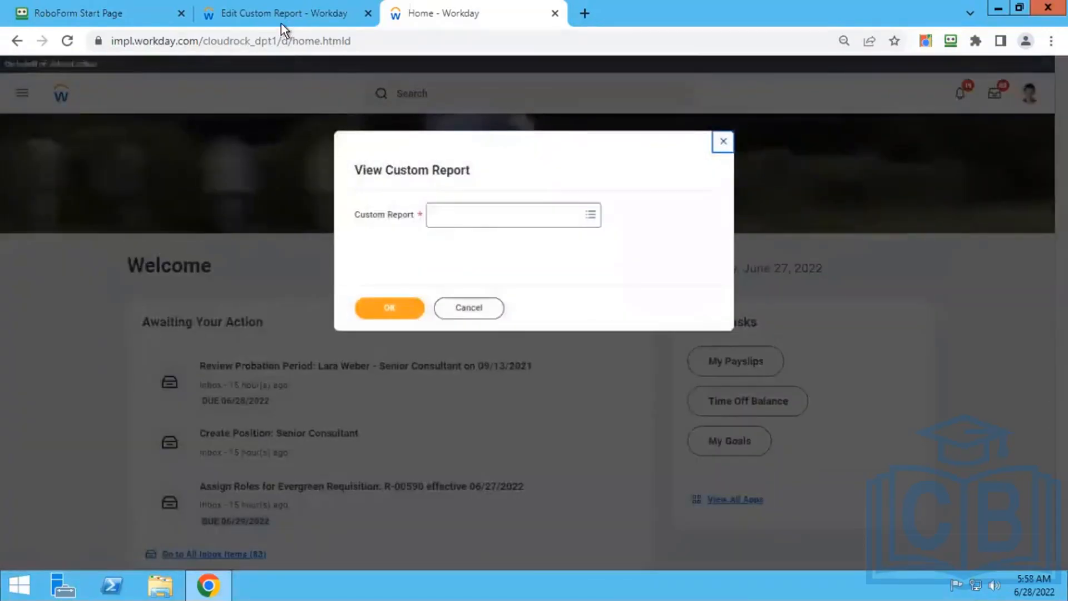
Step: Select "RPT - All Active employees - Advanced" as the custom report and open its definition
click(281, 17)
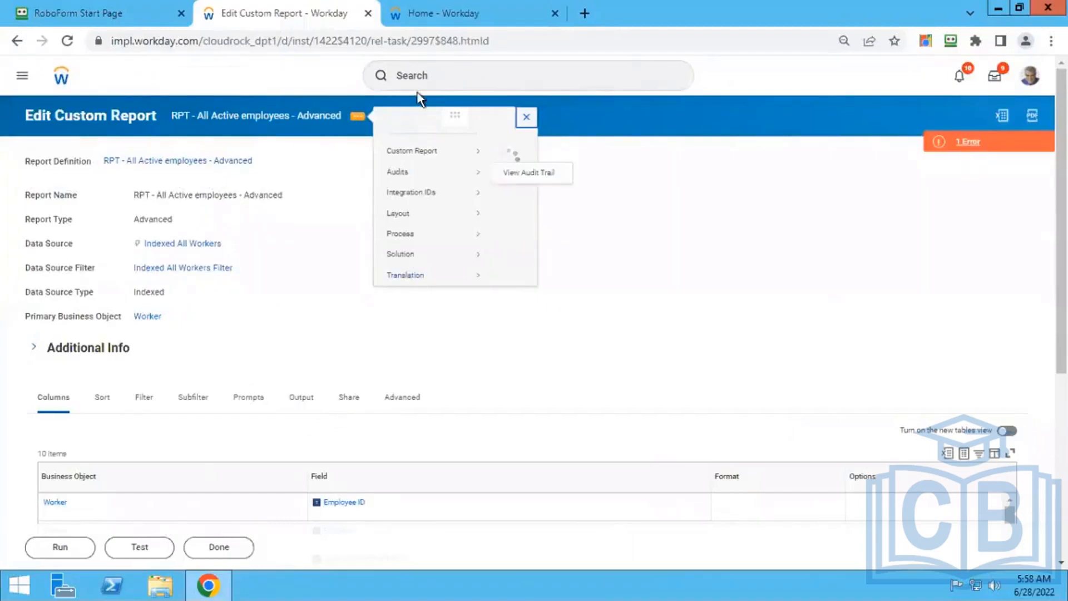
click(399, 25)
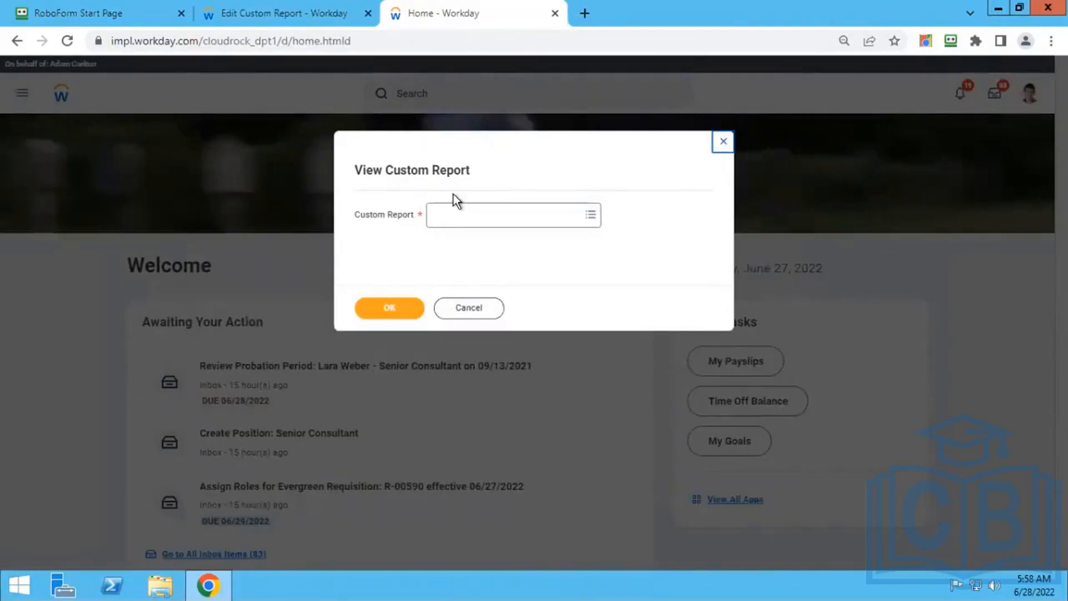
click(477, 224)
text(RPT-)
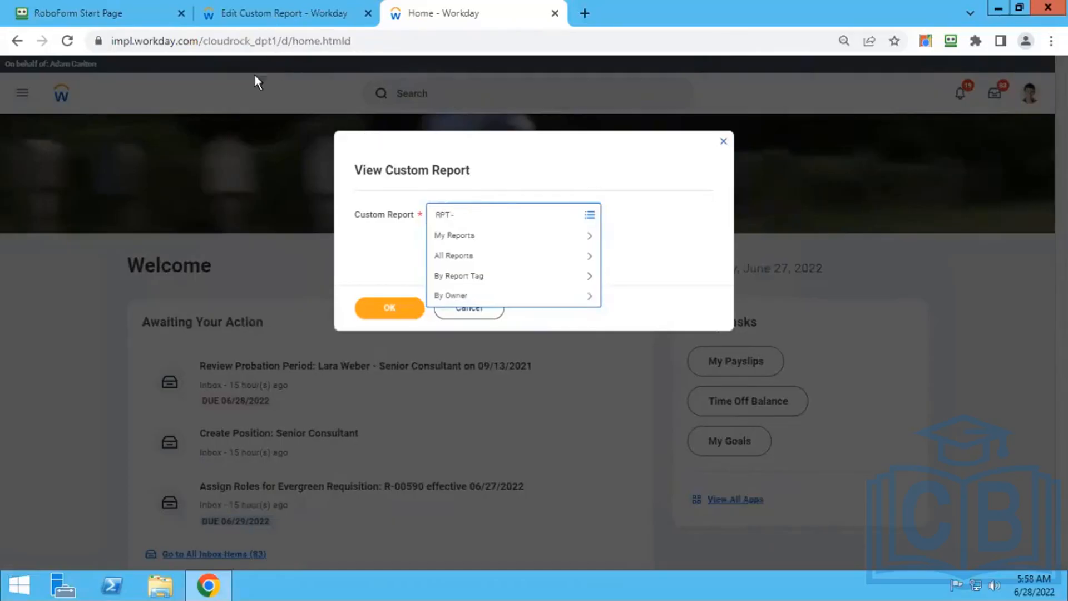
click(255, 22)
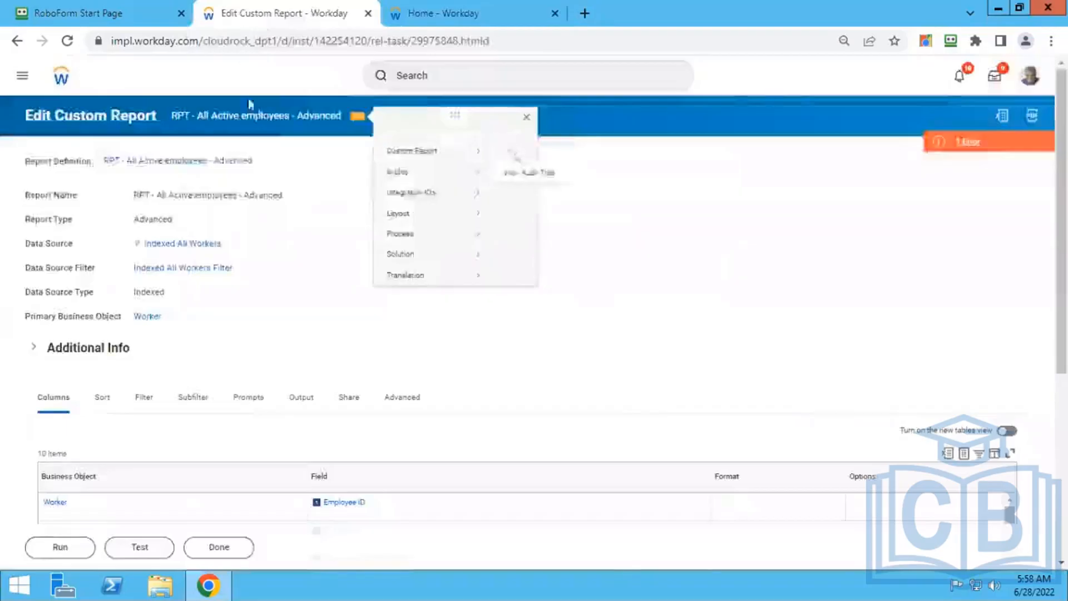
click(413, 25)
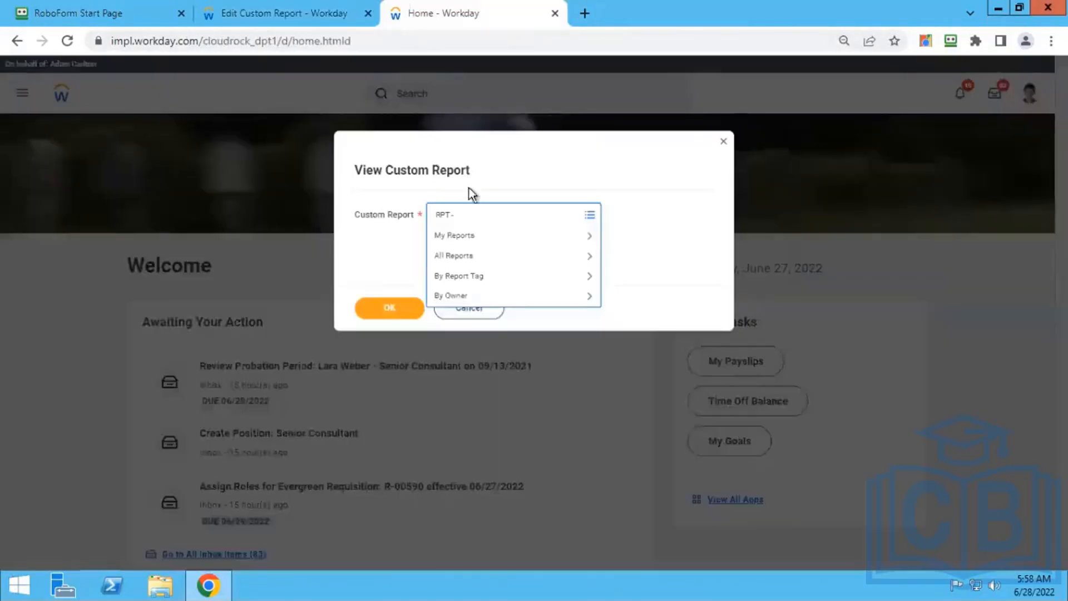
click(473, 235)
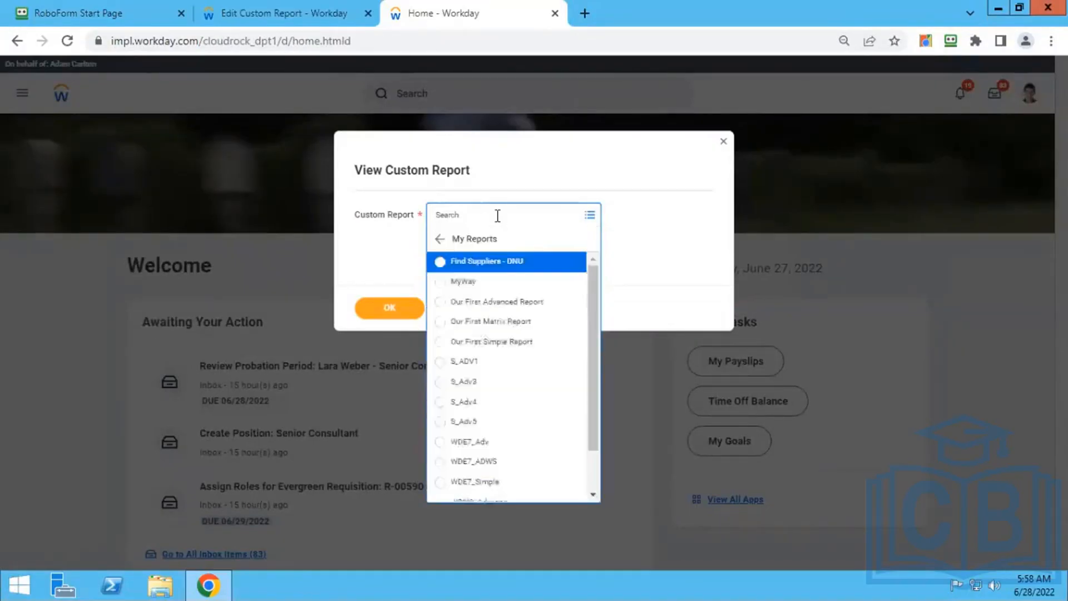
click(493, 237)
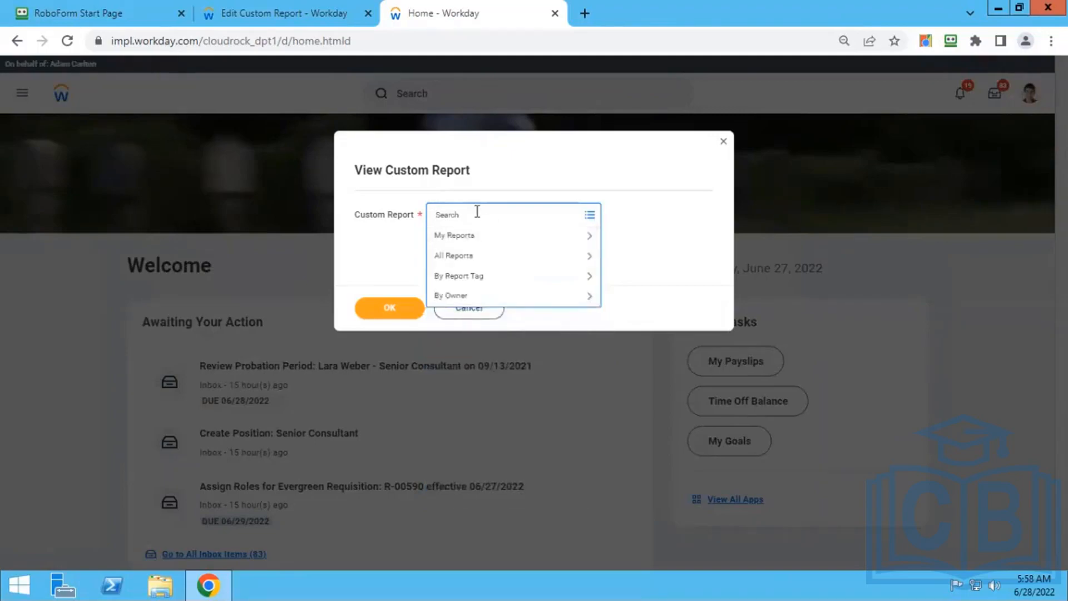
text(RR)
text(vanced)
key(Return)
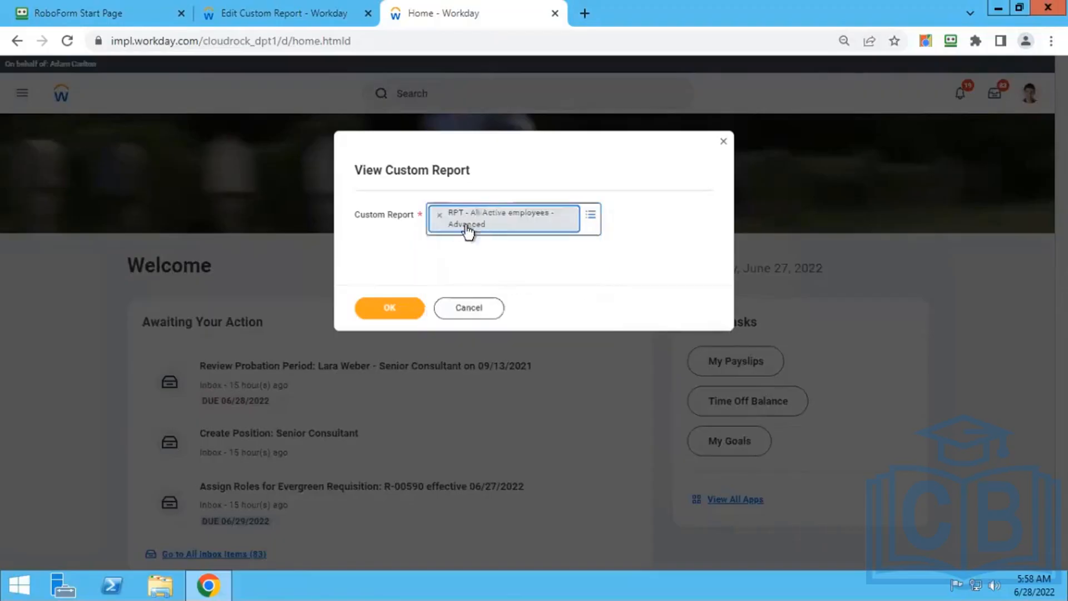
click(399, 304)
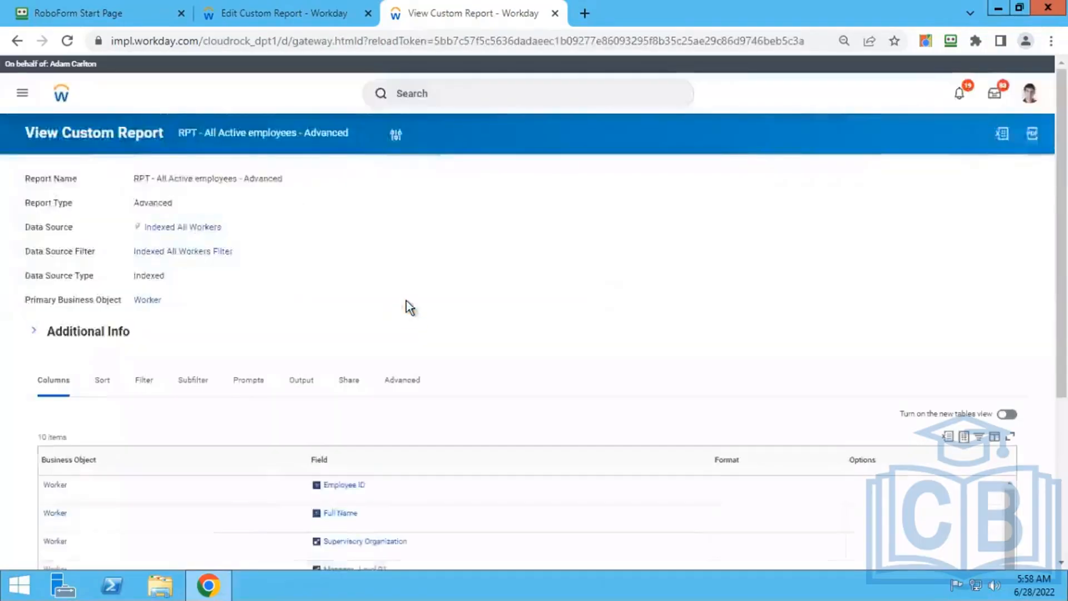
Step: Open the custom report for editing and set its definition sharing to "Share with all authorized users"
click(364, 135)
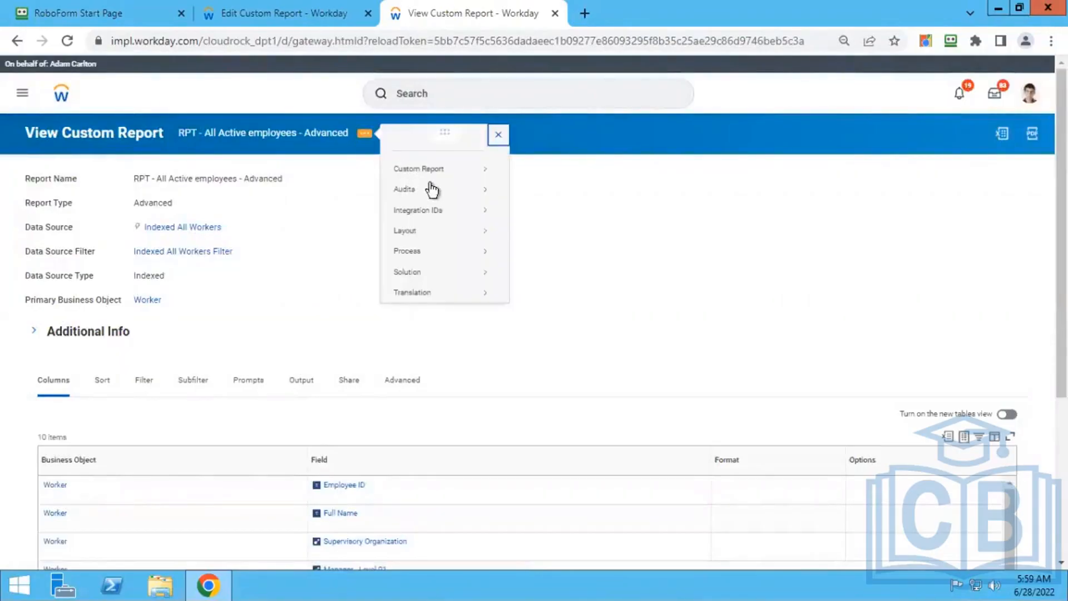
mouse_move(420, 169)
click(514, 171)
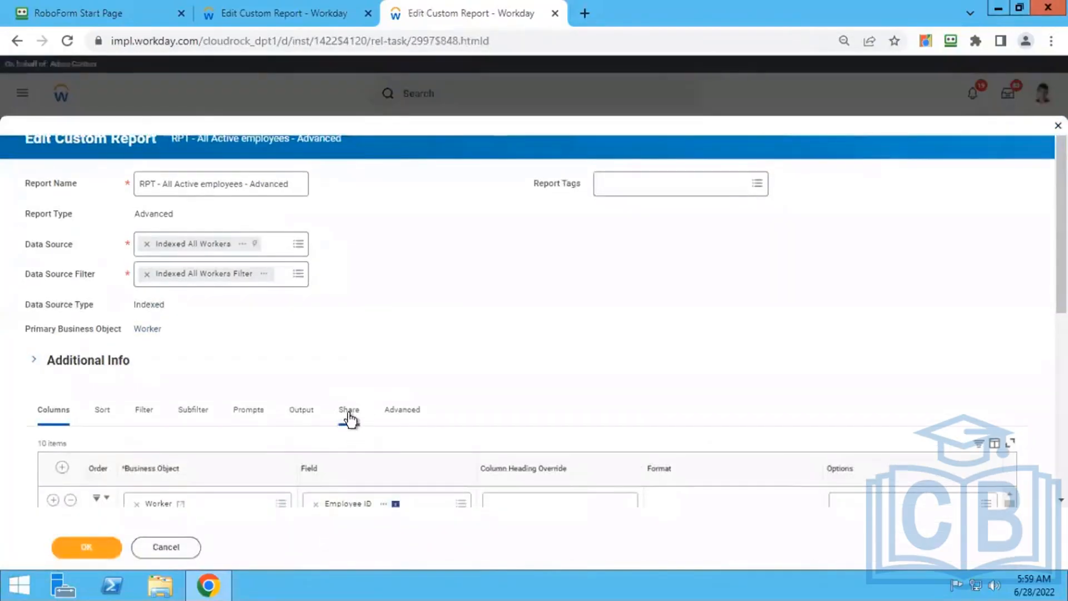
click(349, 412)
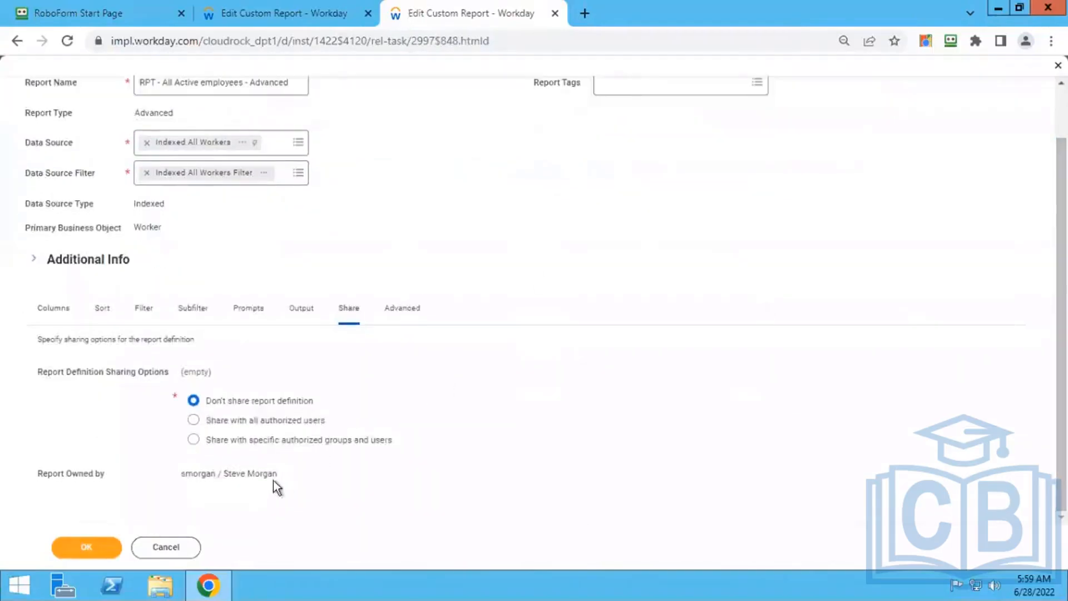
click(242, 419)
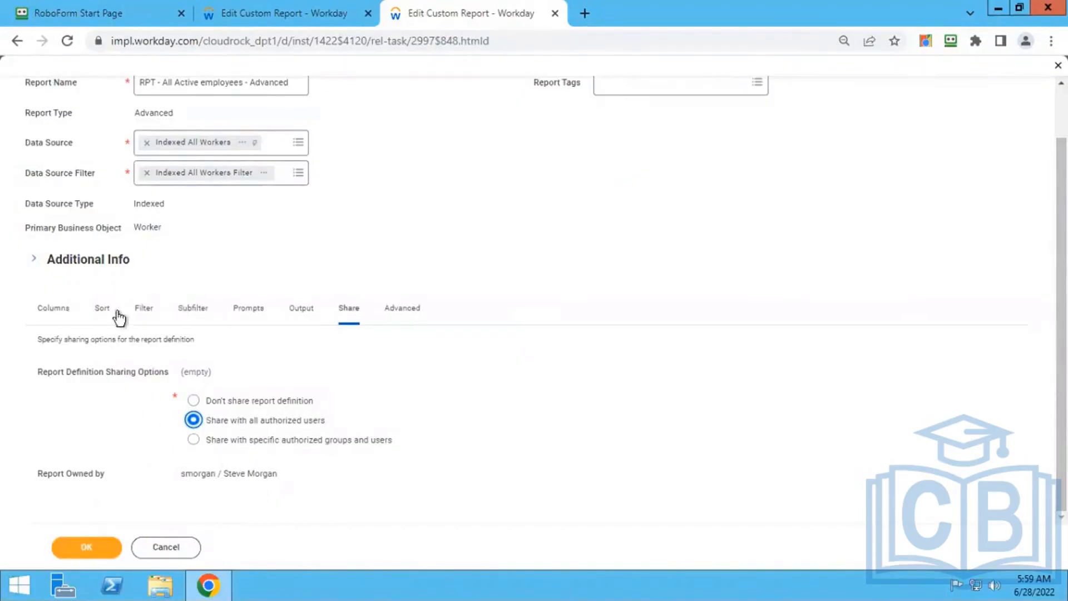
Step: Add a condition to the report's Dependents subfilter and search for a "Relation" field for it
click(191, 311)
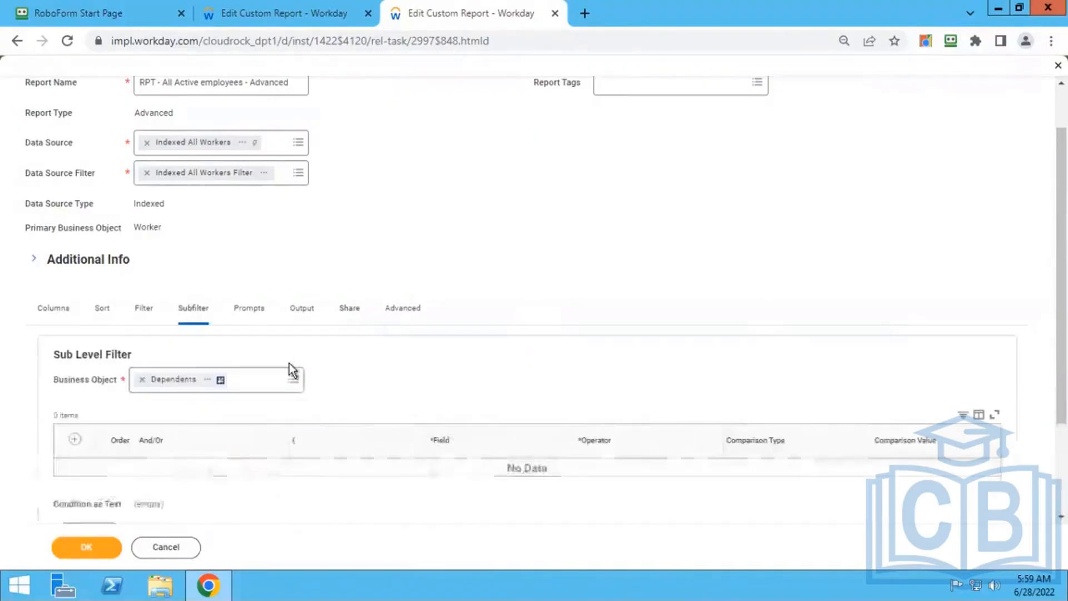
click(75, 439)
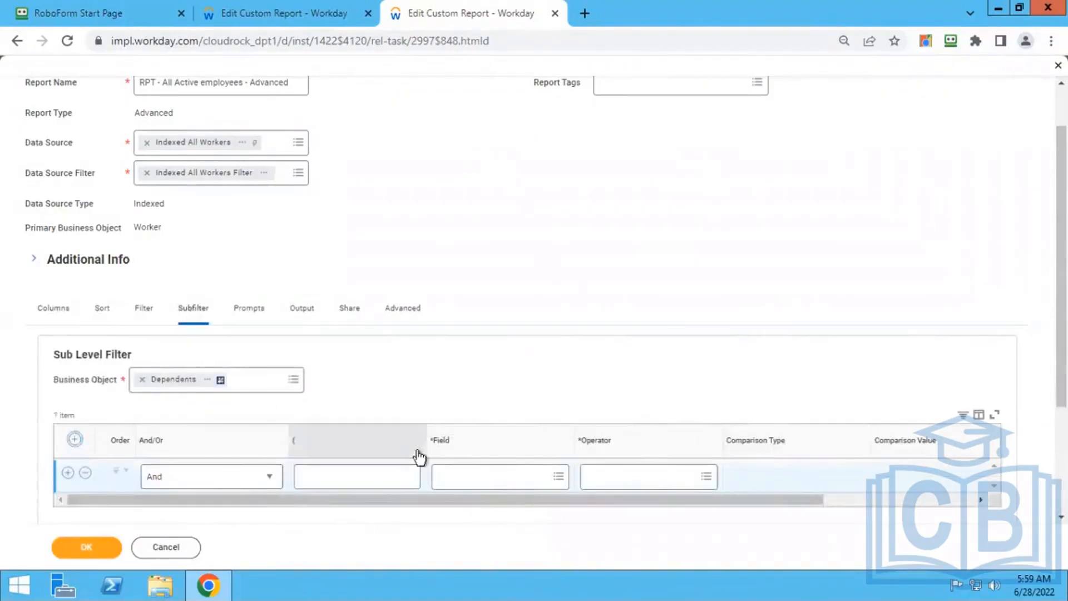
click(482, 478)
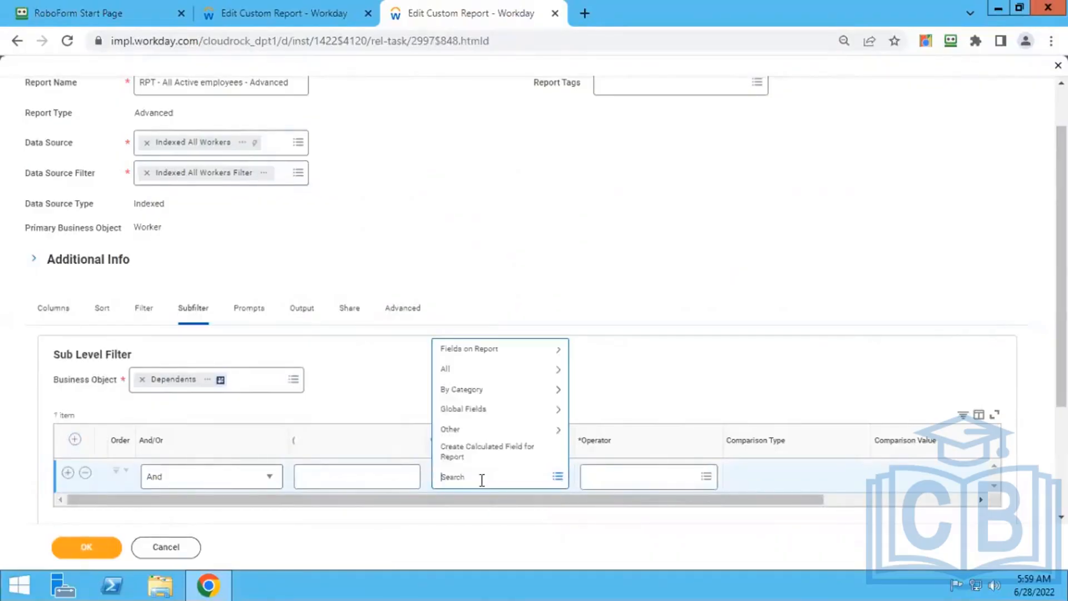
text(Relatio)
key(Return)
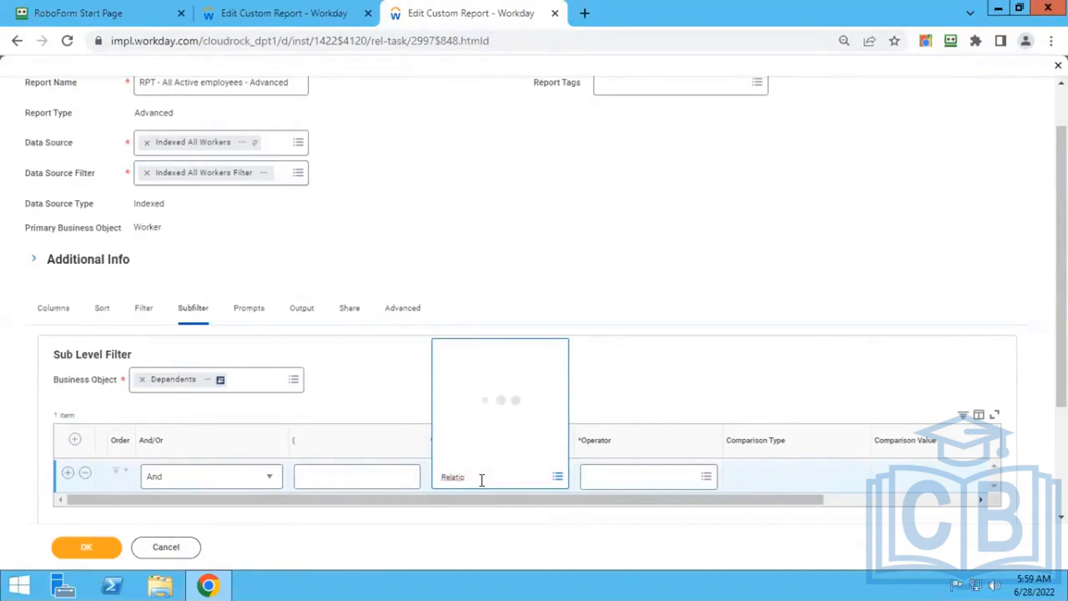
click(486, 482)
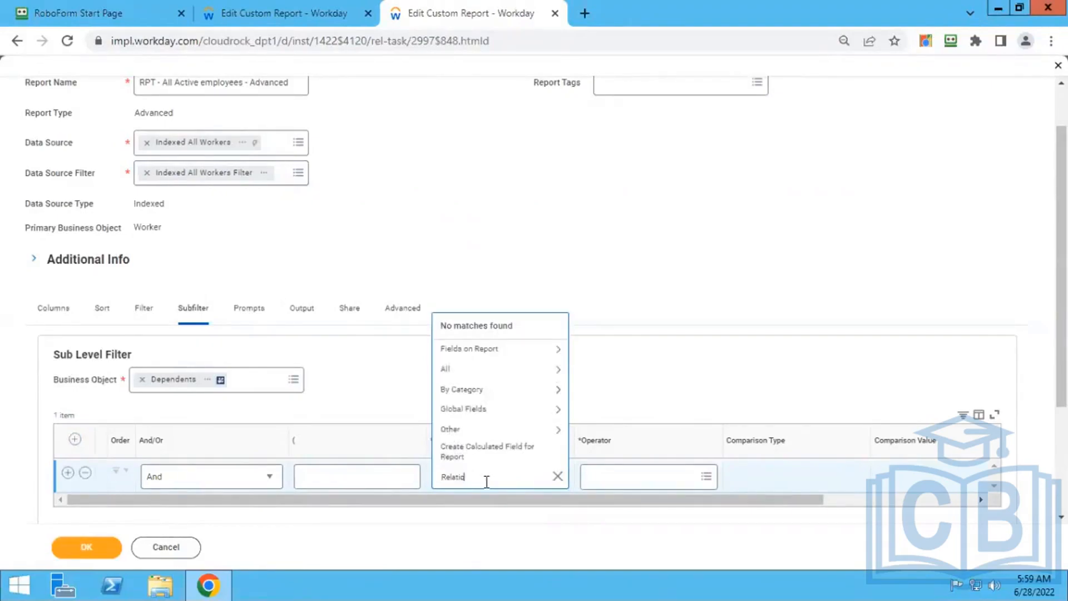
text(n)
key(Return)
Step: Clear the subfilter's business object and search for replacements with "Relation" and "Worker"
click(142, 381)
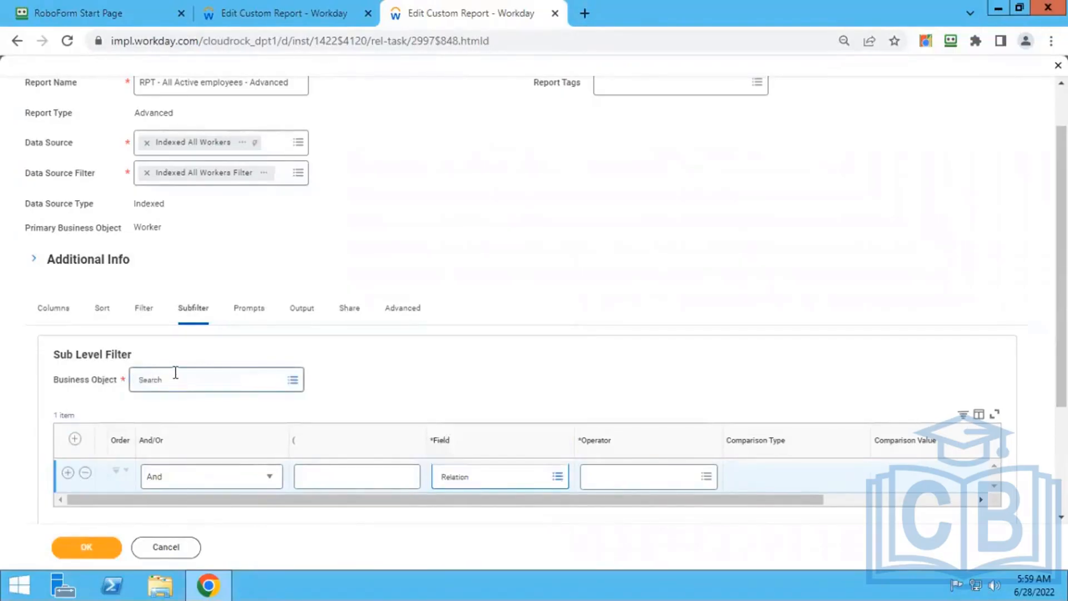
text(Rela)
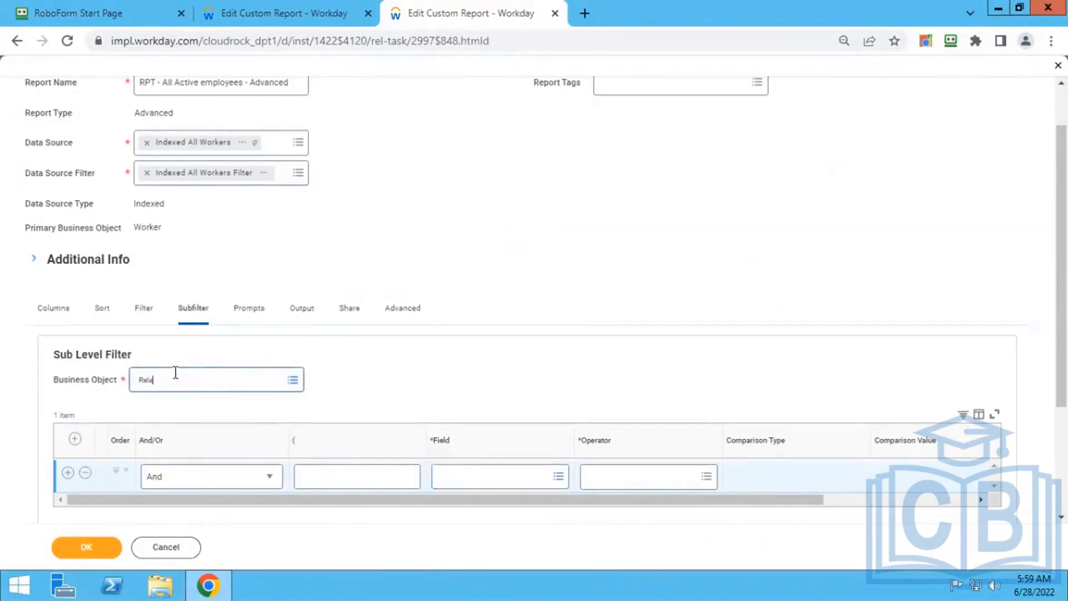
text(tion)
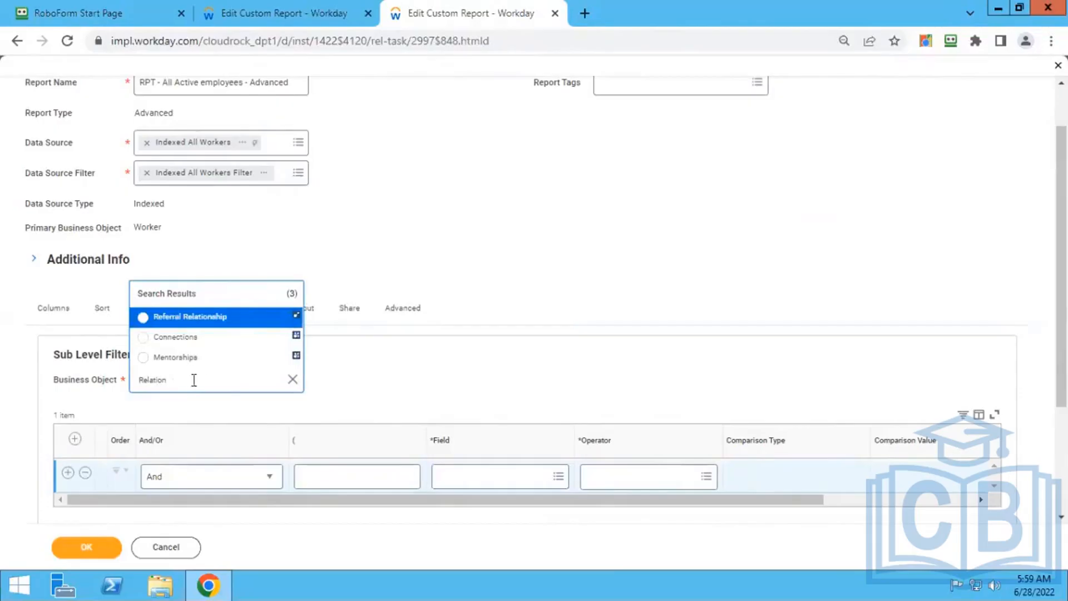
double_click(202, 380)
text(Worker)
key(Return)
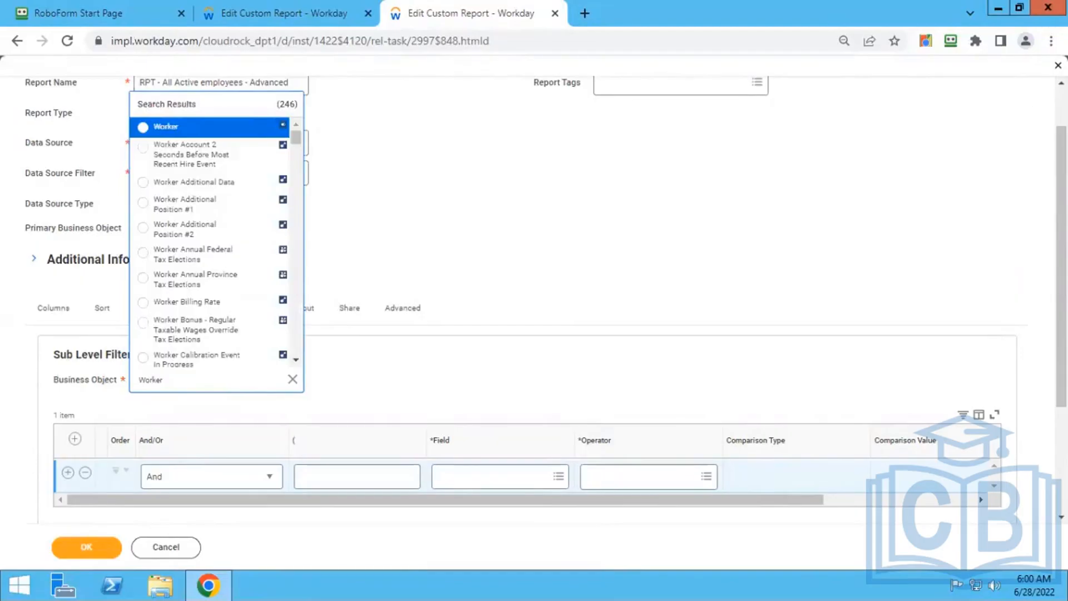
Step: Check which business objects the report columns use and set the subfilter's business object to Dependents
scroll(753, 86, up, 2)
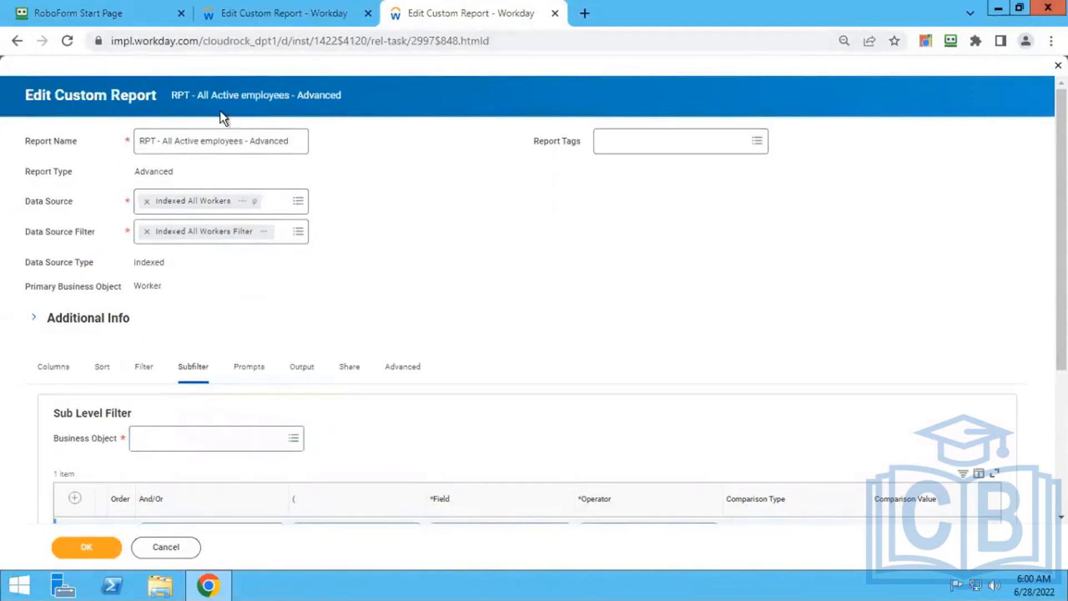
click(56, 368)
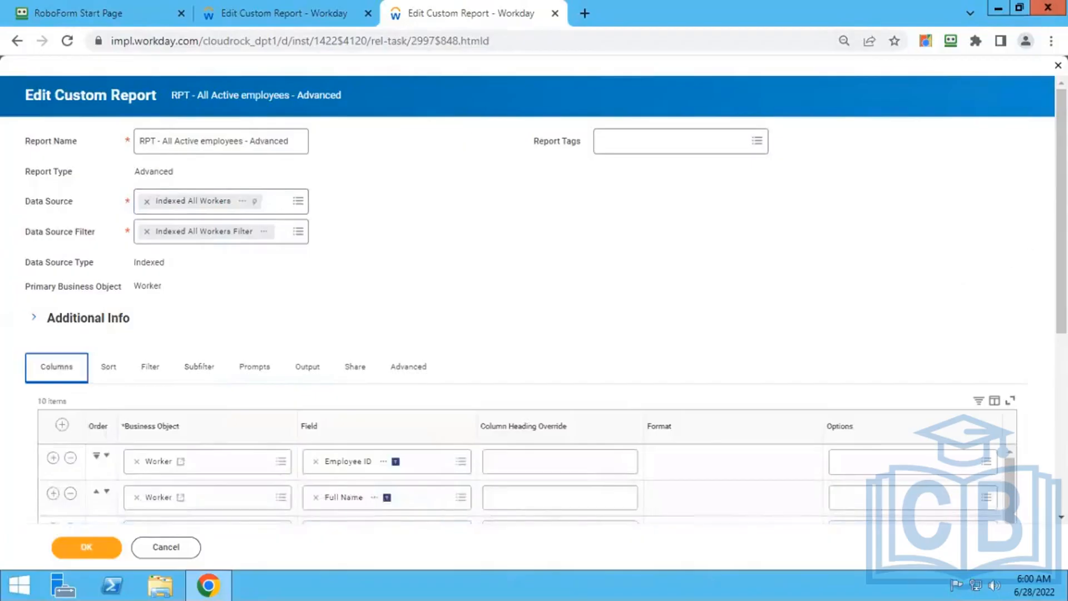
scroll(770, 281, down, 6)
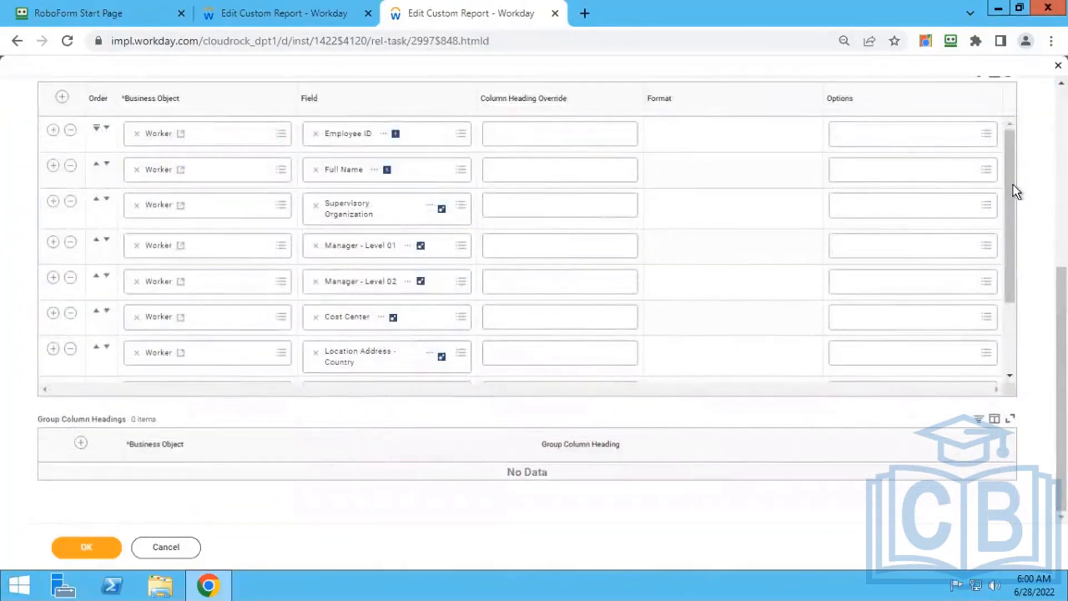
scroll(1011, 352, down, 3)
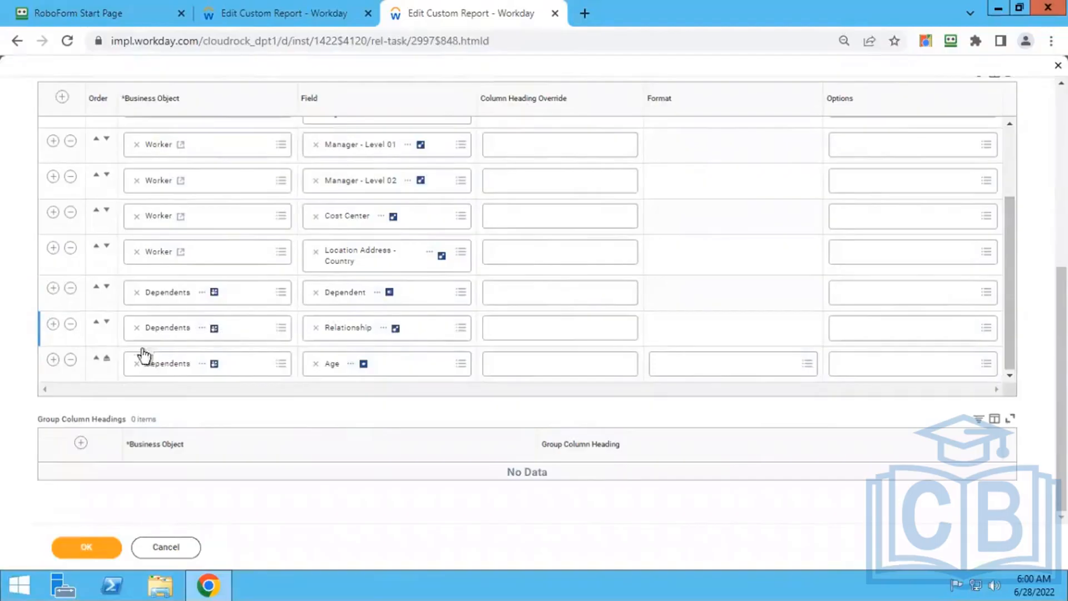
scroll(420, 292, up, 3)
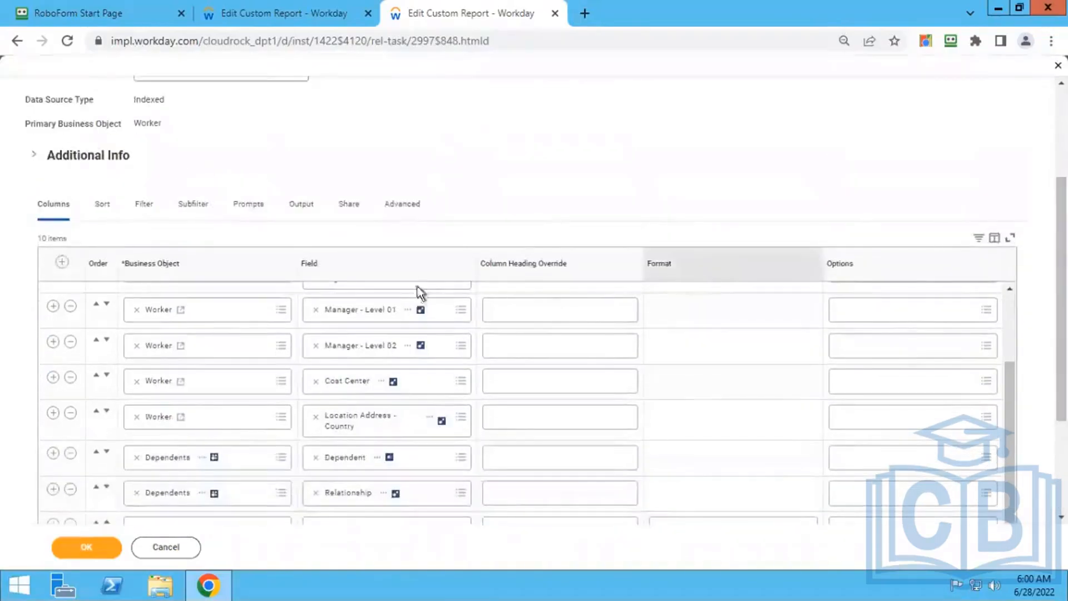
click(188, 204)
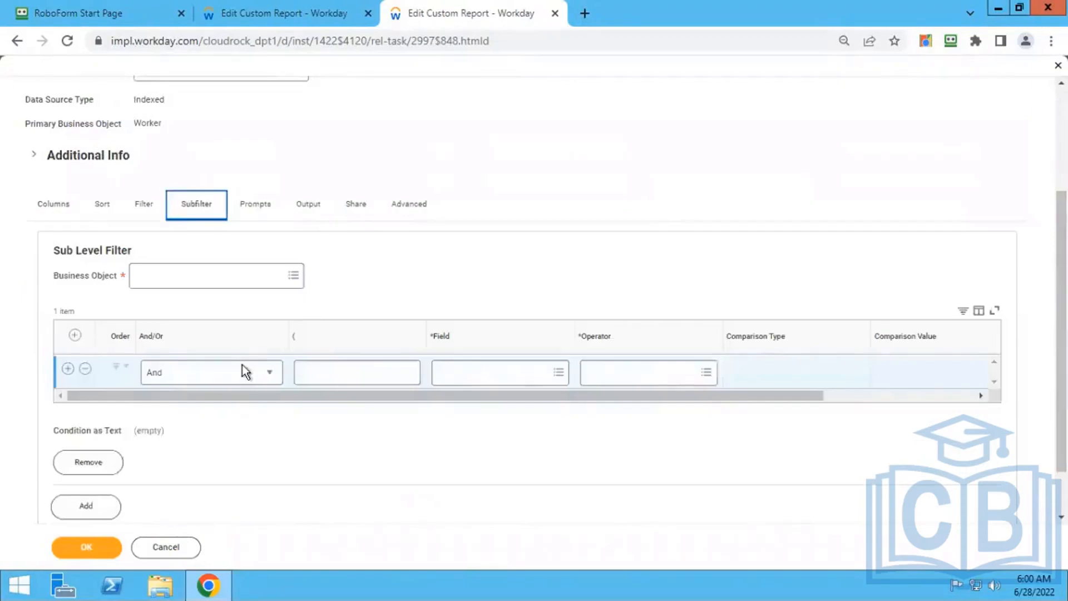
click(188, 274)
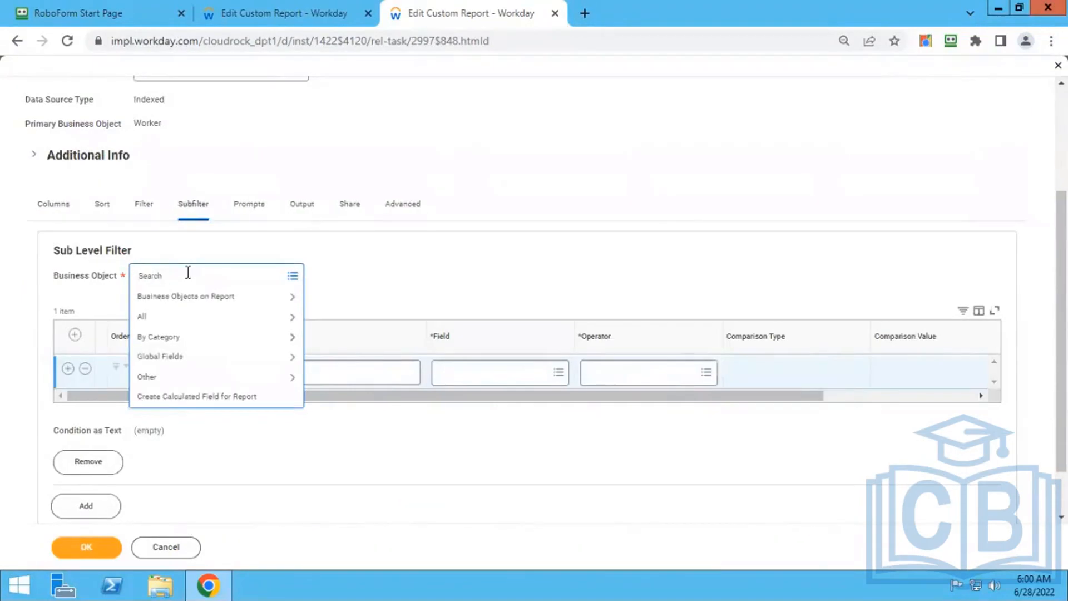
text(Depa)
key(Return)
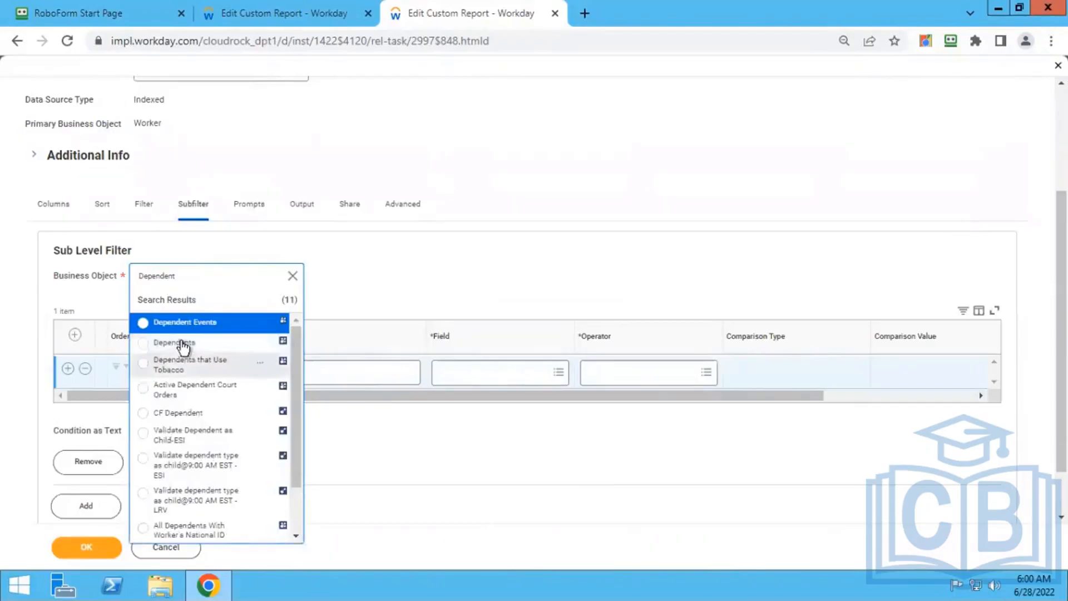
click(184, 343)
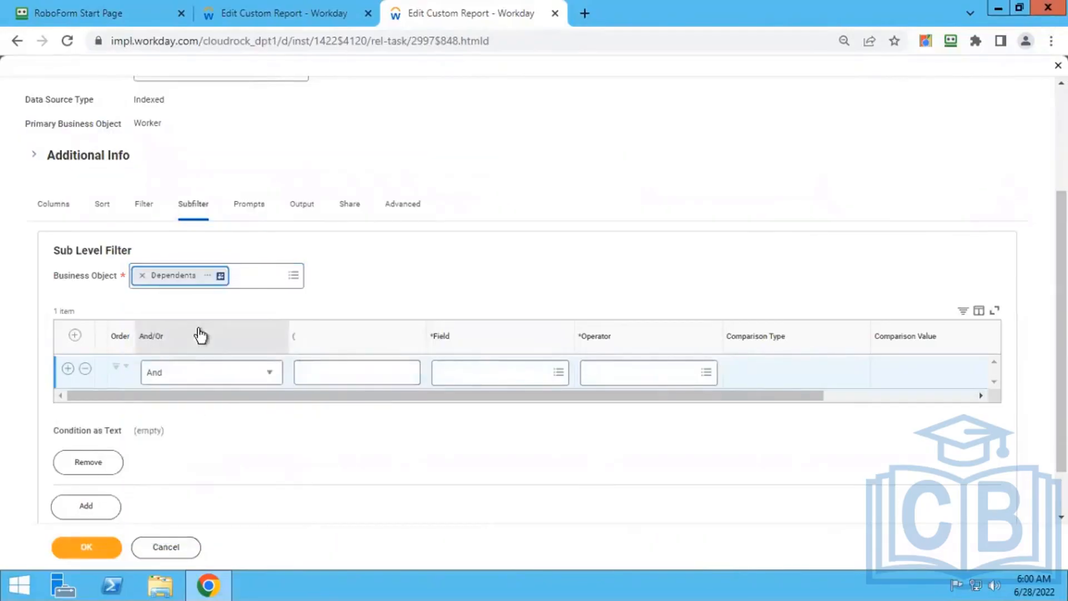
Step: Search for a "Benefit" field for the condition of the Dependents subfilter
click(483, 370)
text(Benefit)
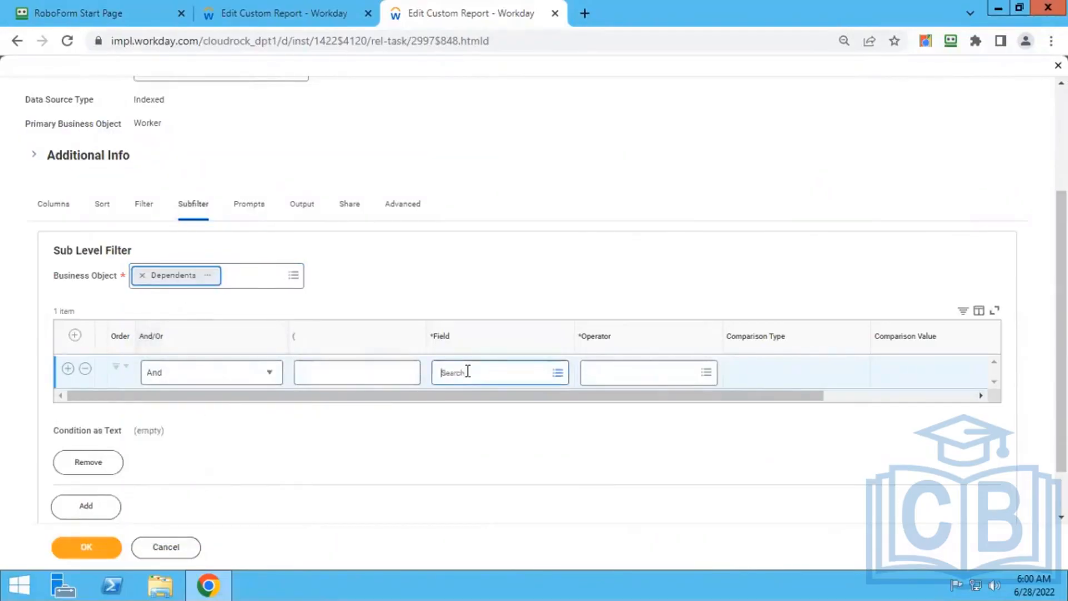
key(Return)
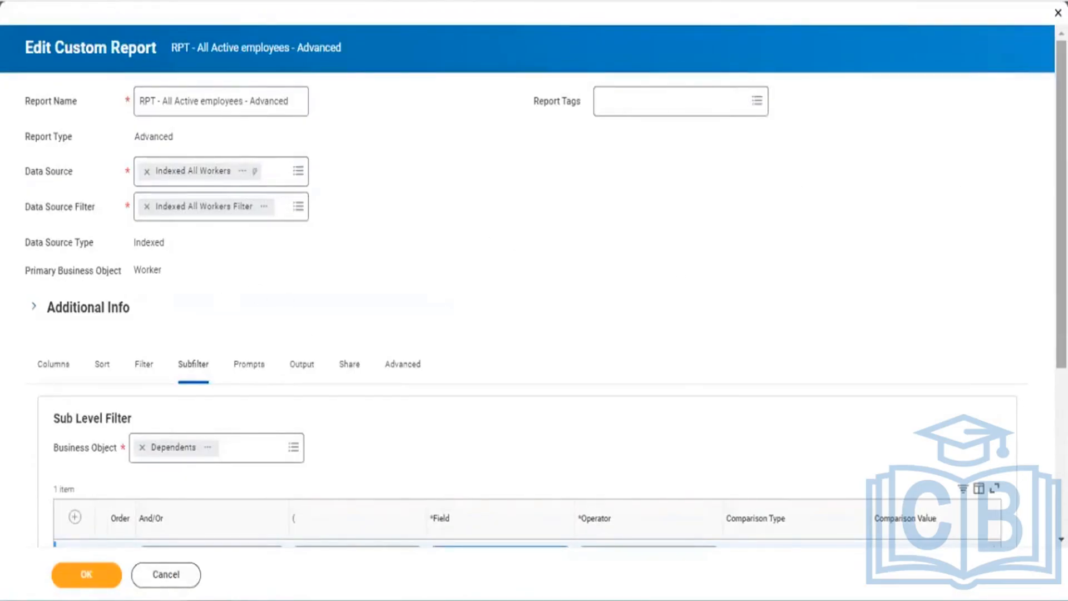
Step: Close the report editor and discard all unsaved changes to the custom report
scroll(534, 284, down, 4)
scroll(534, 284, up, 4)
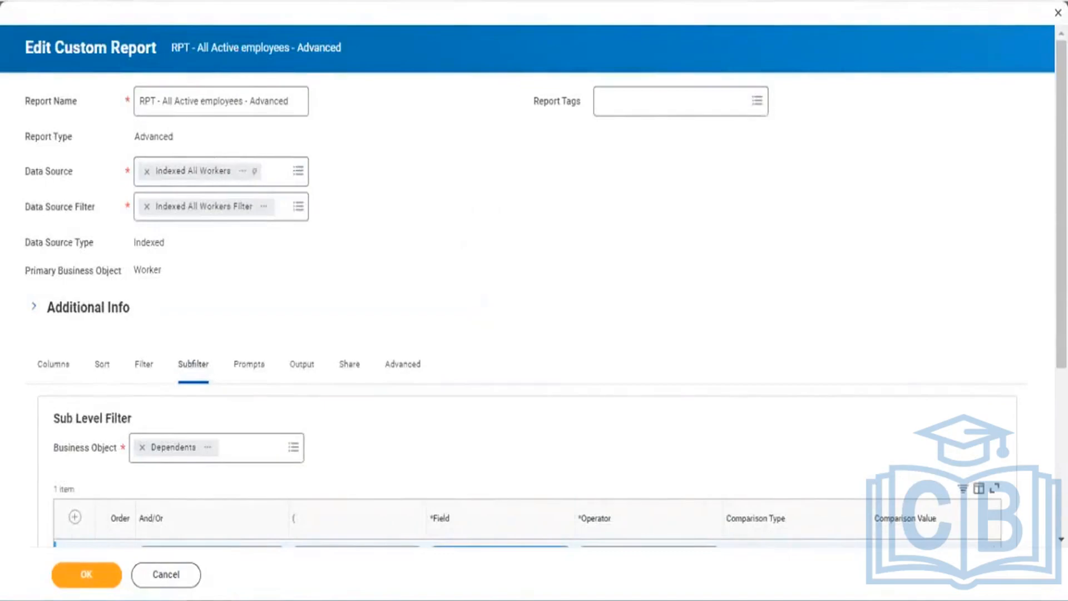
click(1058, 13)
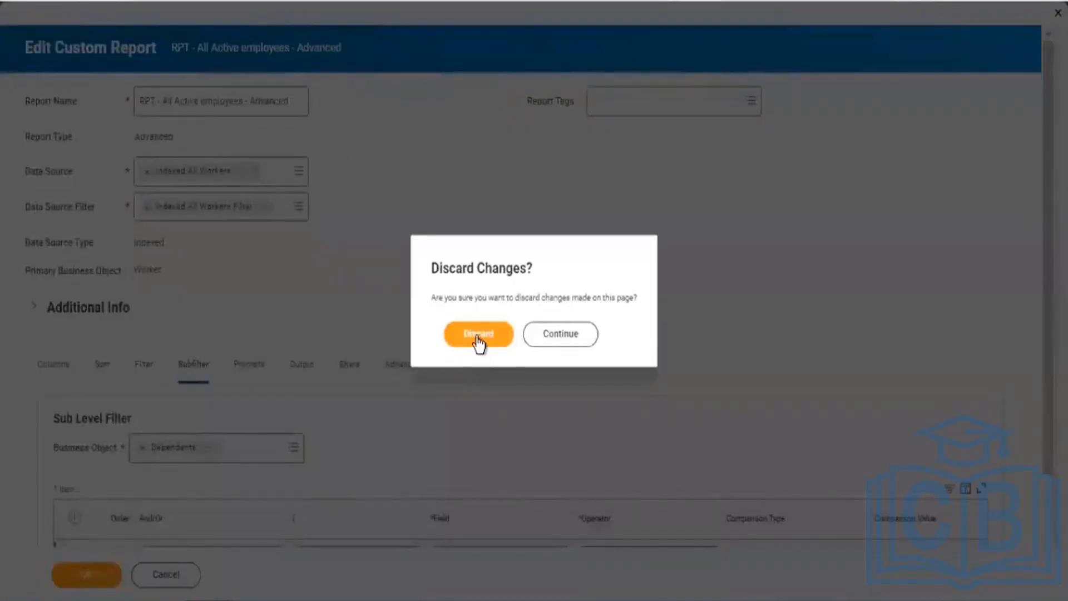
click(478, 336)
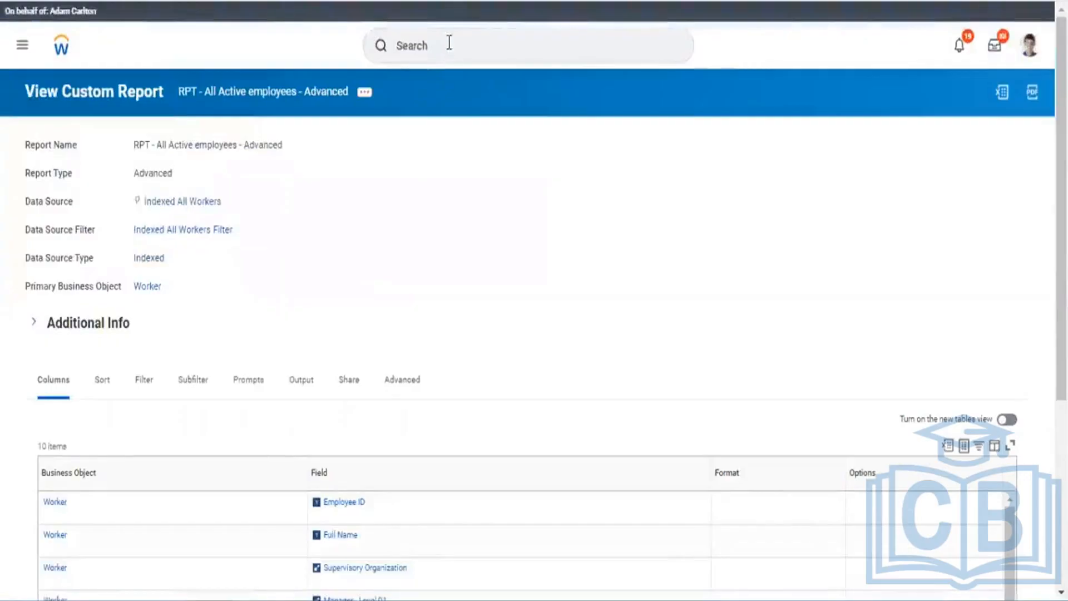
Step: Search for the task that creates a custom report
click(430, 45)
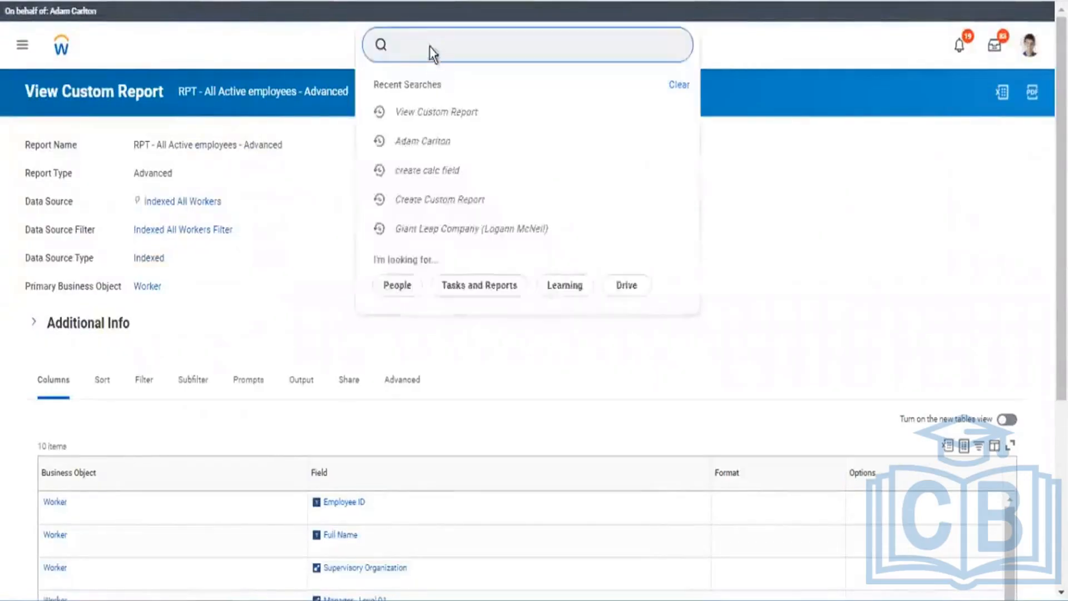
text(cre)
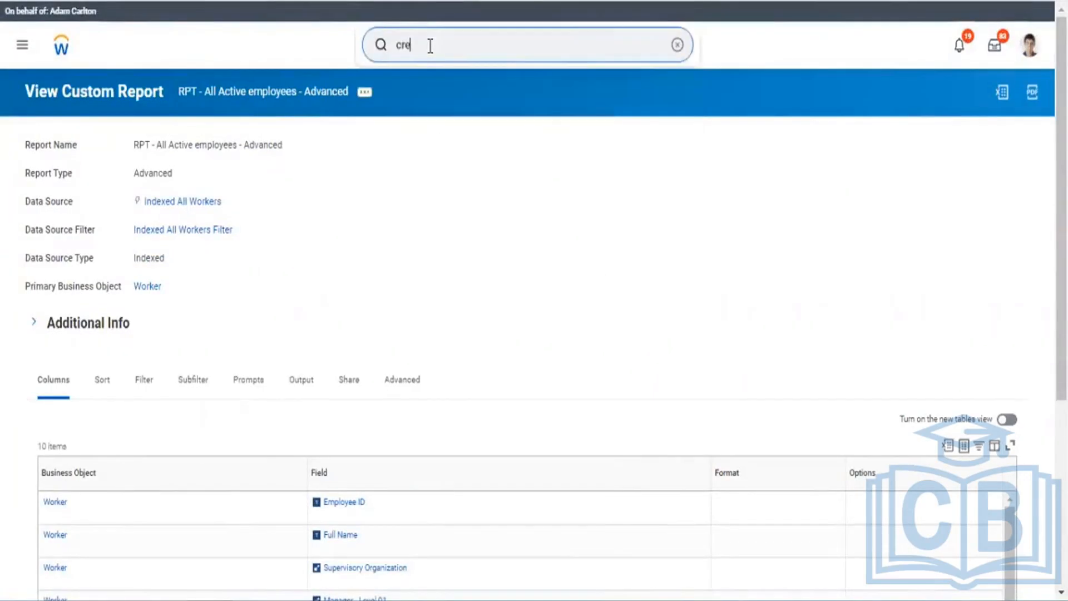
key(BackSpace)
key(BackSpace)
key(BackSpace)
text(e)
key(BackSpace)
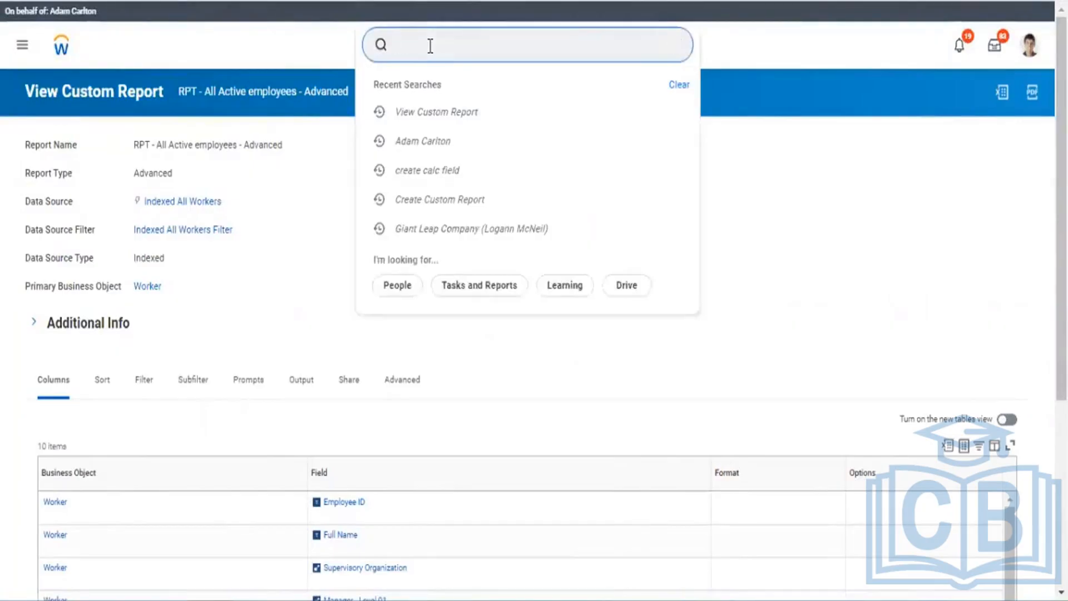
text(create cust)
click(432, 47)
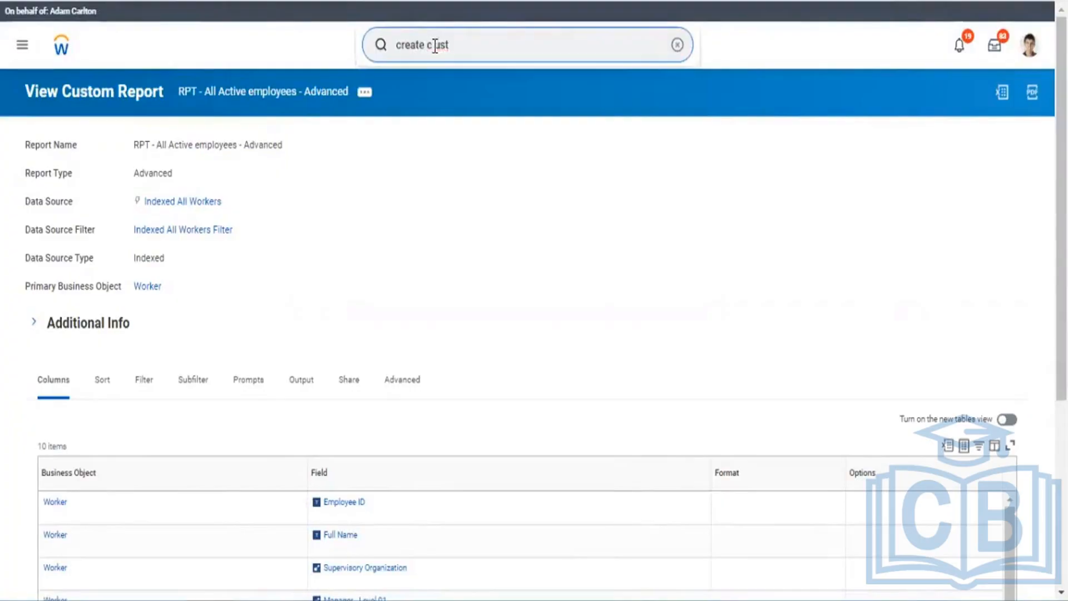
click(456, 44)
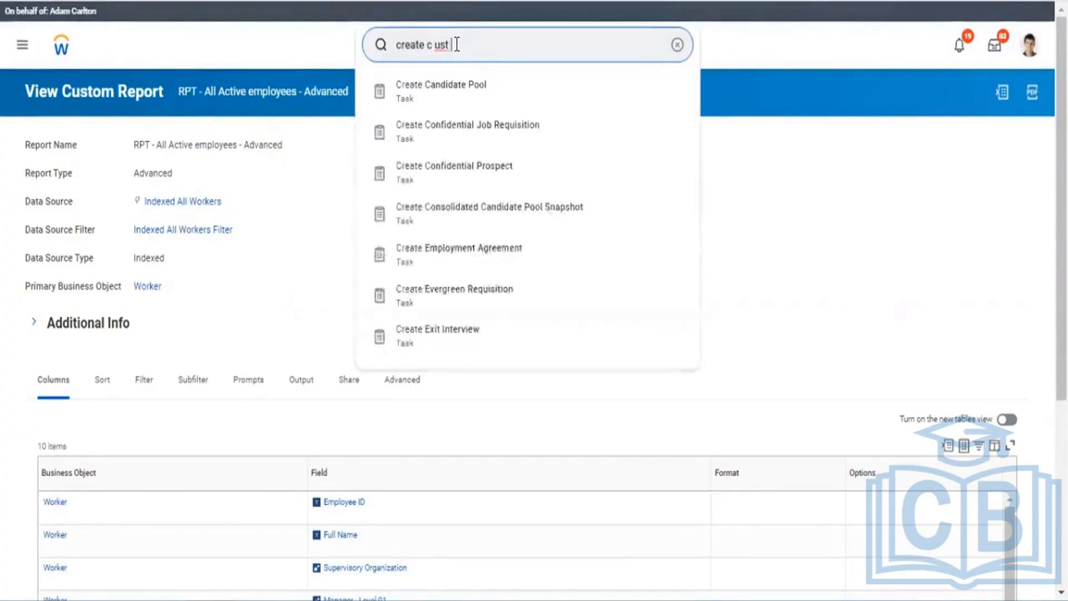
text(repor)
click(436, 46)
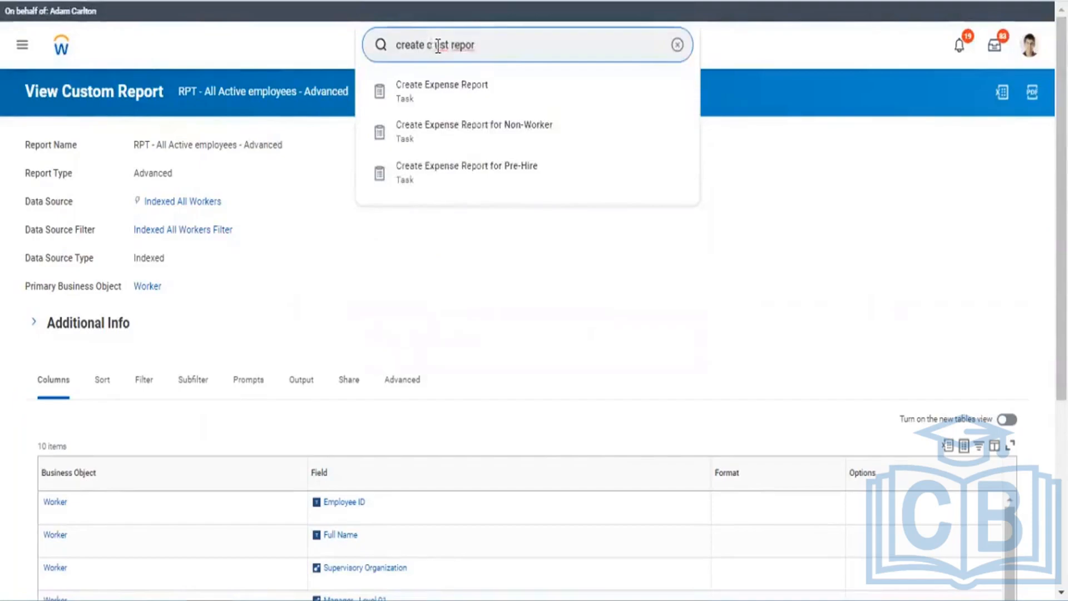
click(426, 104)
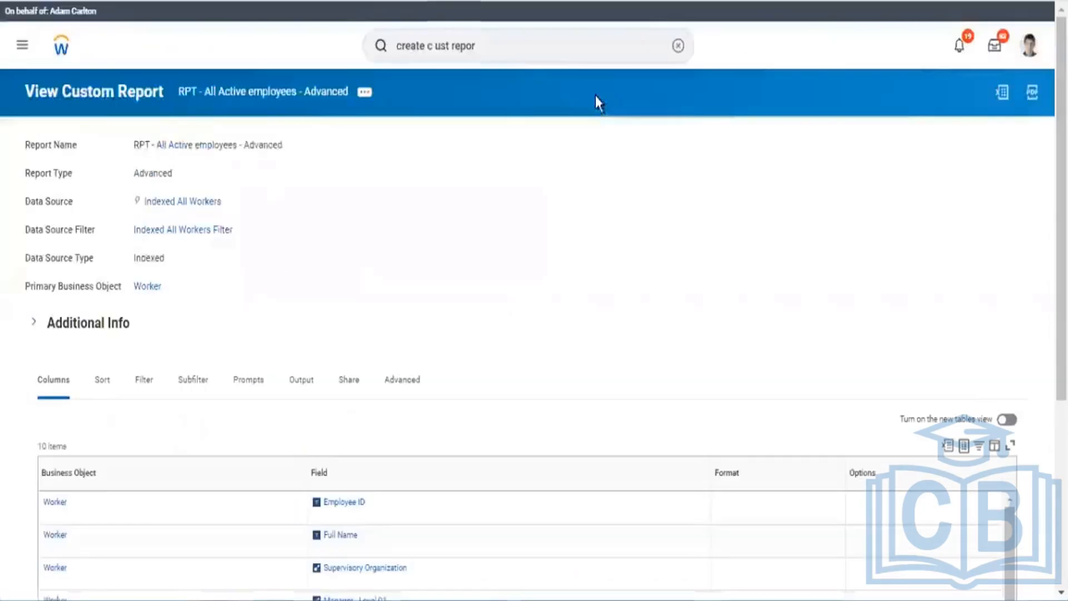
Step: Correct the search text to "create cust repor" and open the Create Custom Report task
click(435, 46)
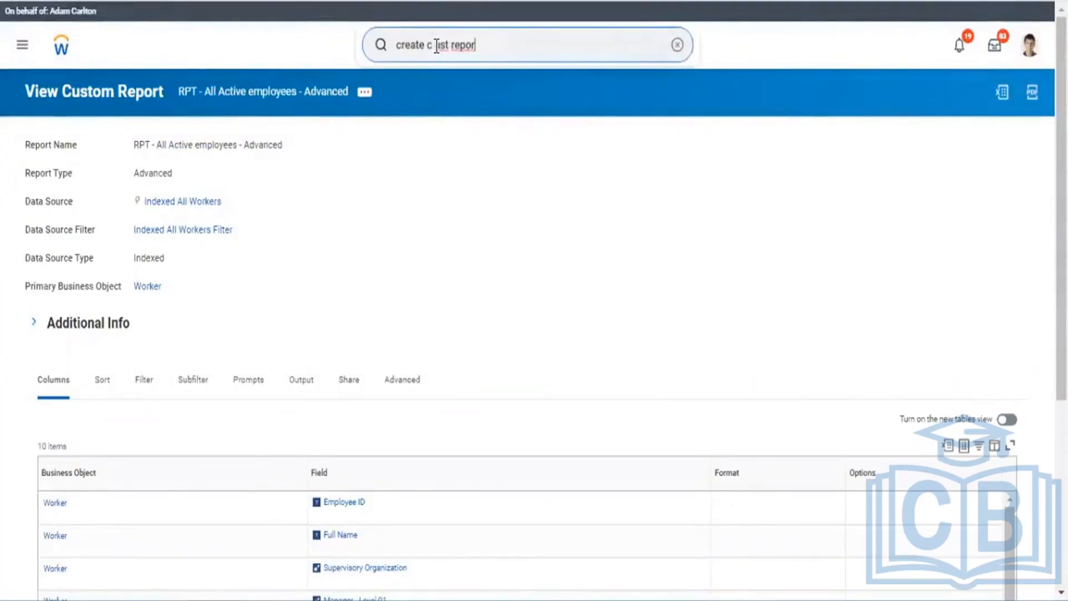
click(437, 46)
key(BackSpace)
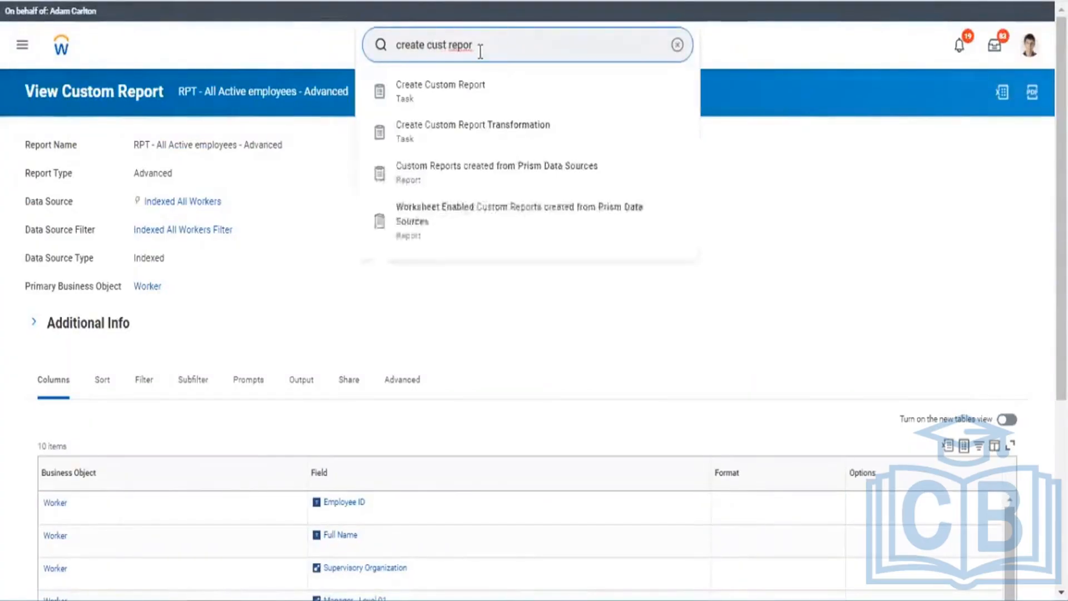
click(443, 97)
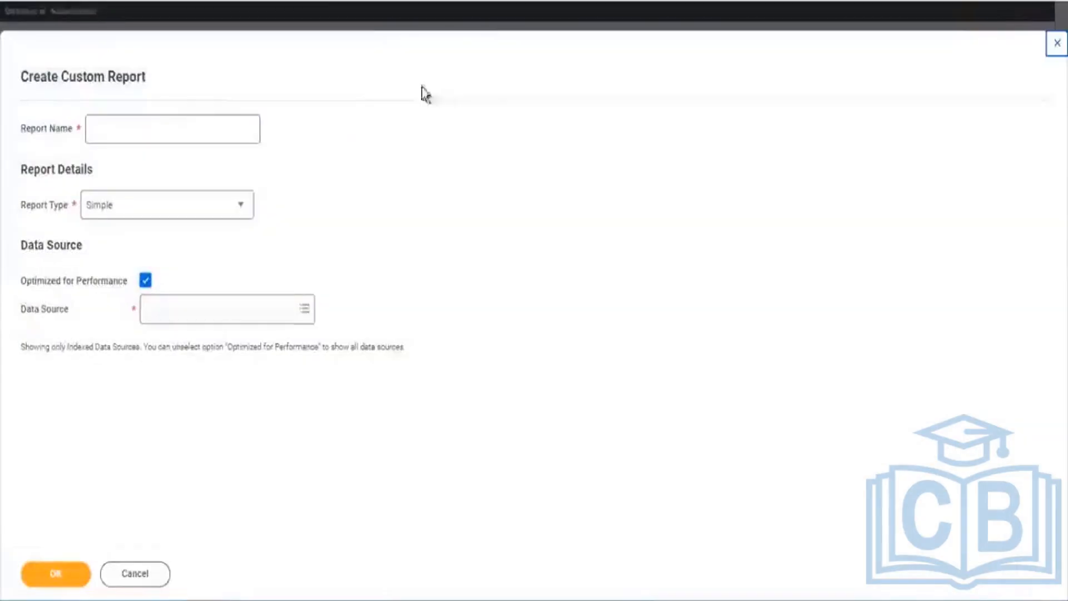
Step: Name the new custom report "RPT - Relationship - Report"
click(134, 132)
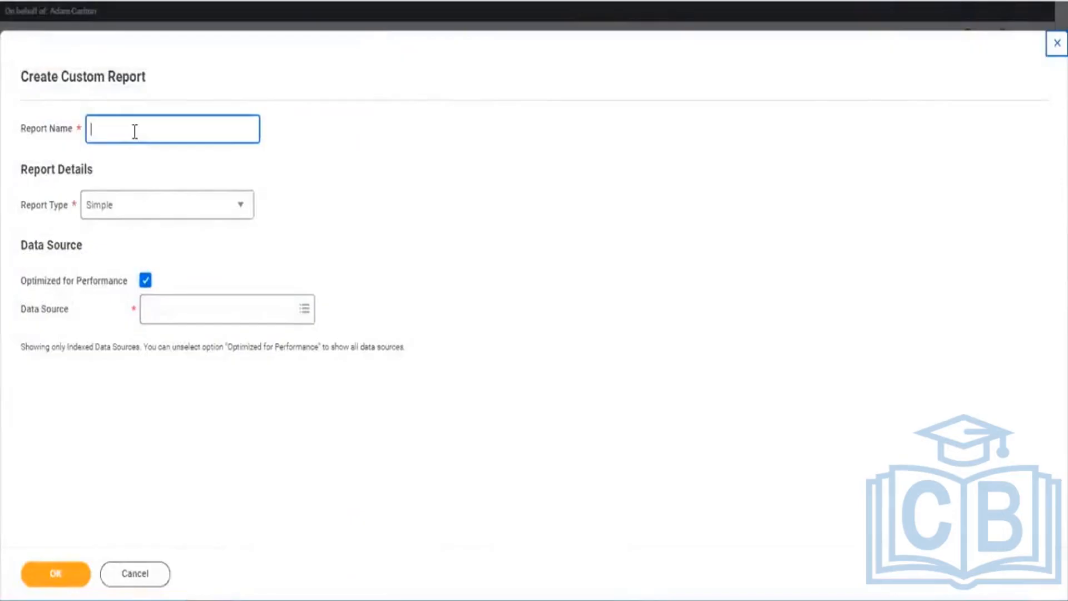
text(RPT)
text(D)
key(BackSpace)
key(BackSpace)
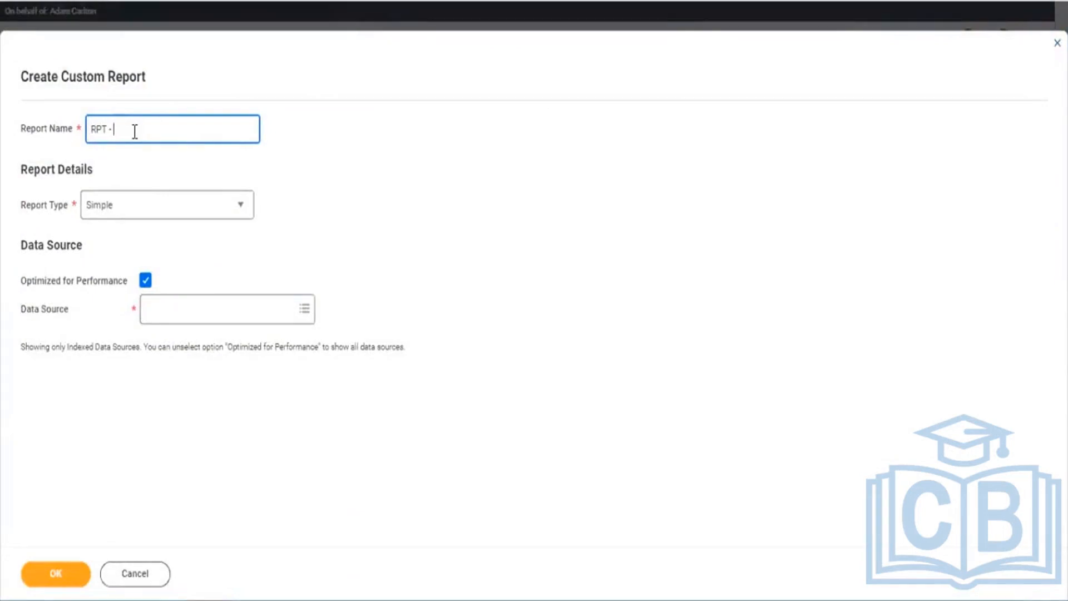
text(Relationsh)
click(135, 131)
text(ip)
key(BackSpace)
key(BackSpace)
key(BackSpace)
key(BackSpace)
key(BackSpace)
key(BackSpace)
text(onship - Report)
Step: Set the report type to Advanced and turn off Optimized for Performance
click(139, 215)
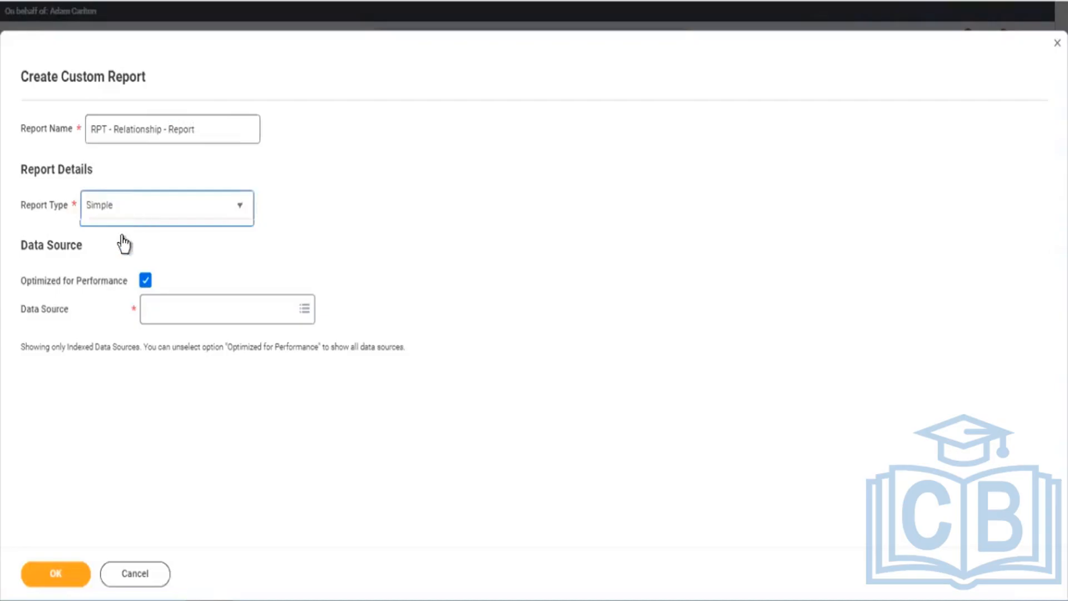
click(107, 257)
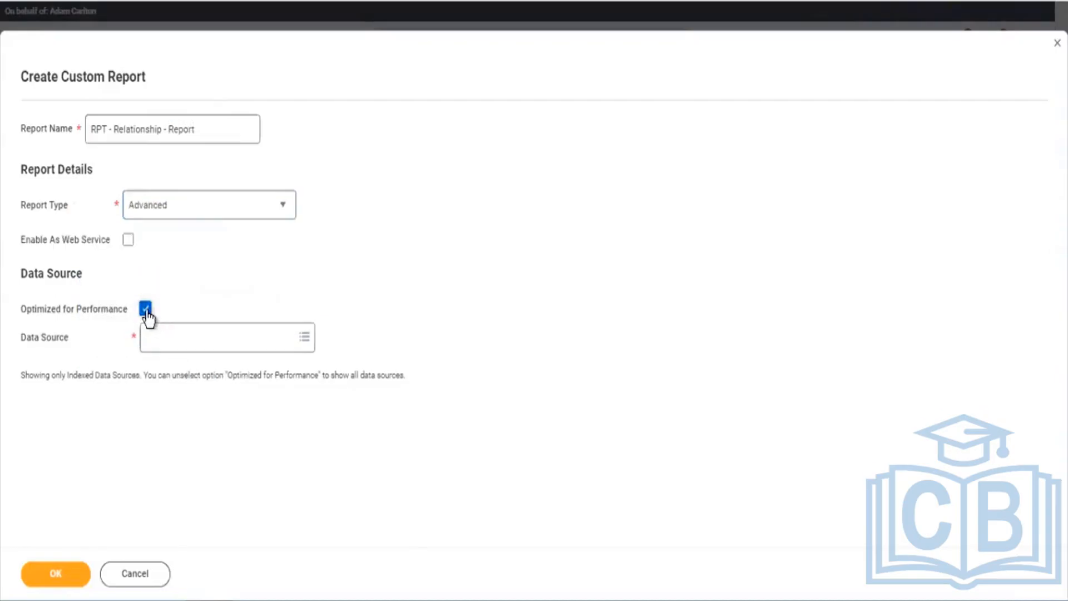
click(145, 310)
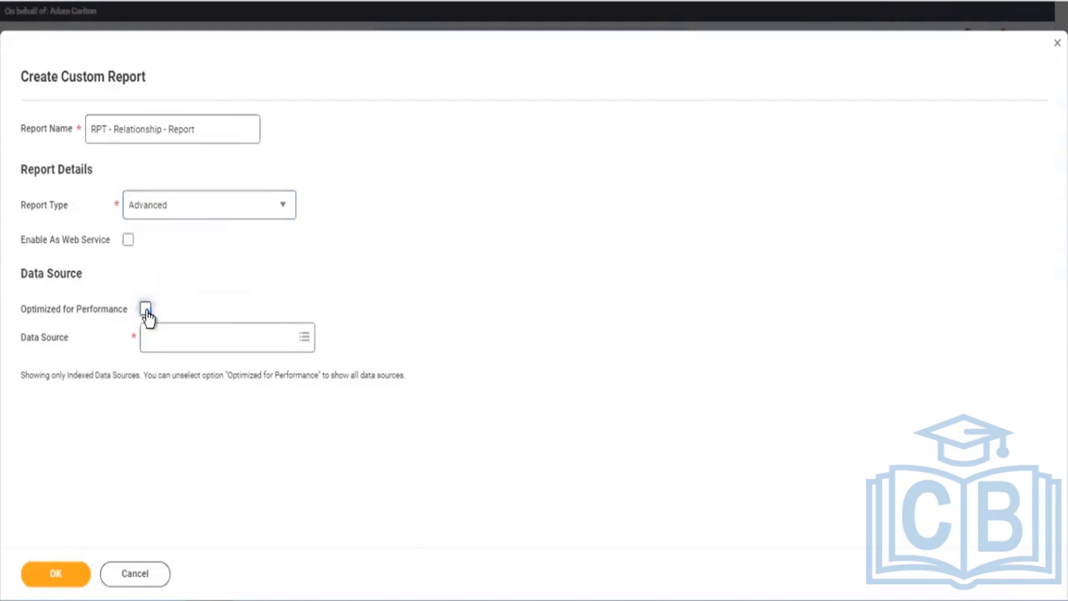
Step: Choose All Active and Terminated Workers as the data source and create the report
click(172, 354)
text(All act)
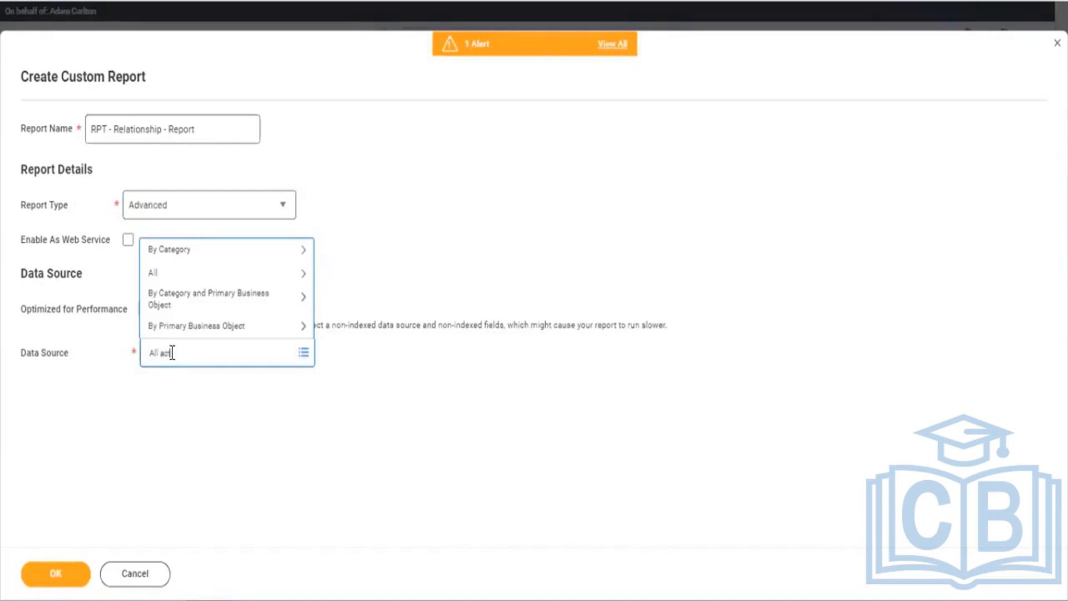
text(iv)
key(BackSpace)
text(ive and ter)
key(Return)
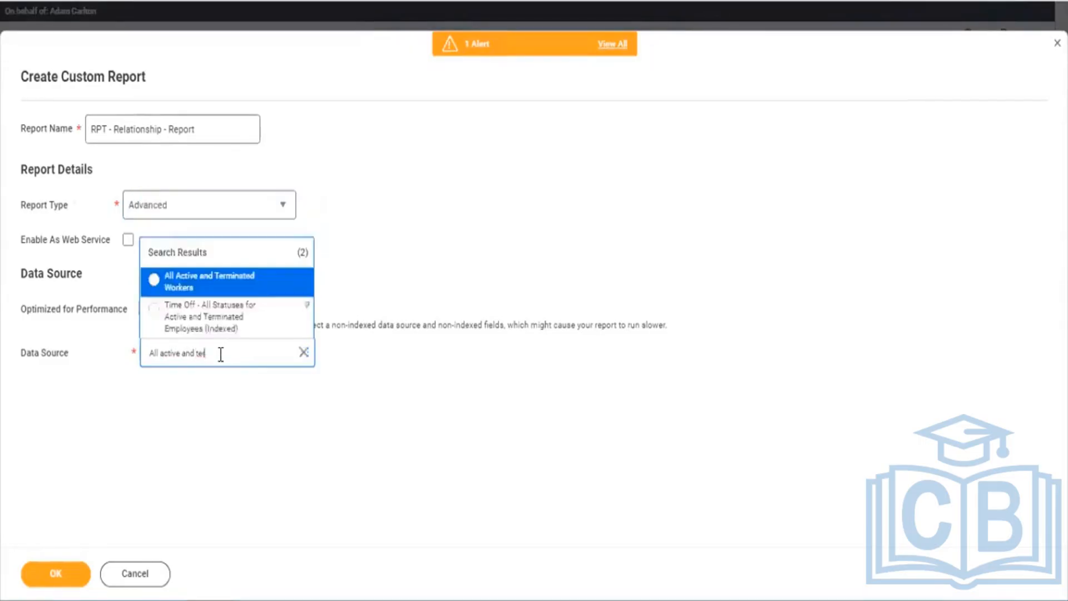
click(204, 284)
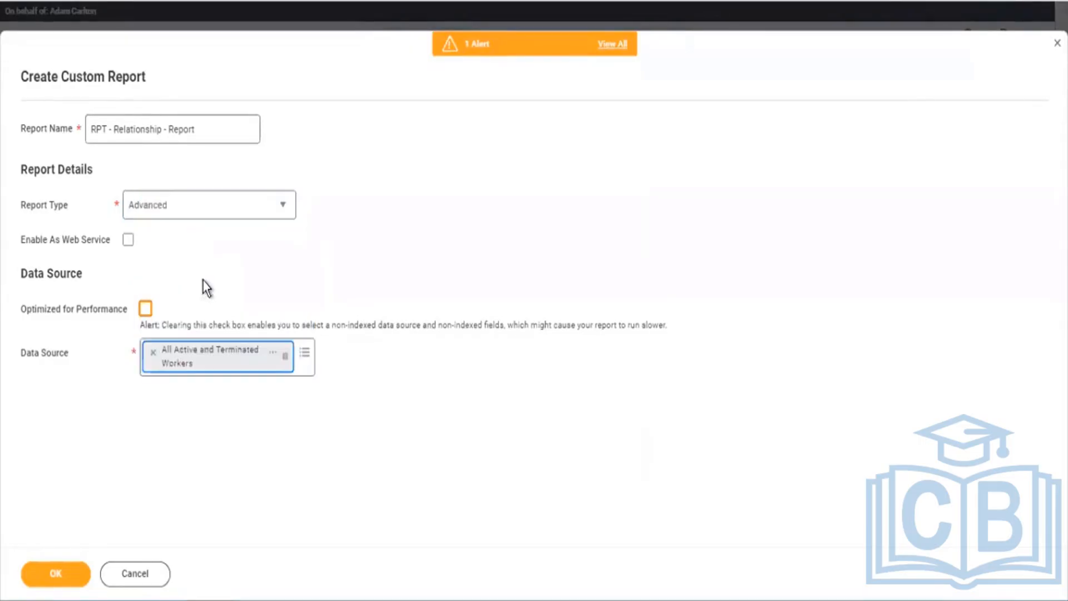
click(59, 573)
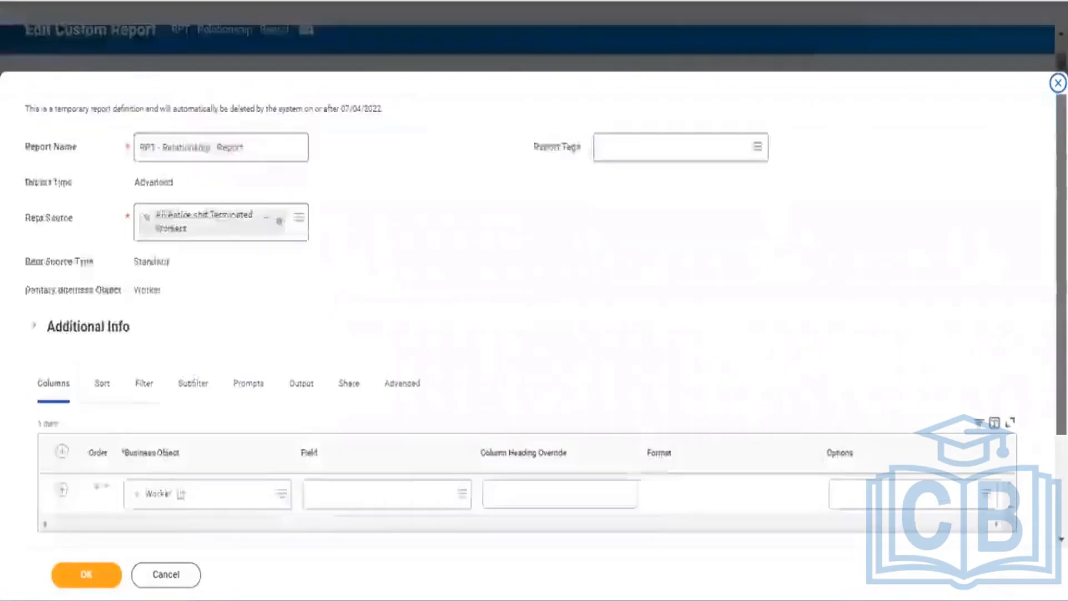
Step: Add a subfilter to the report with Dependents as its business object
scroll(493, 85, down, 4)
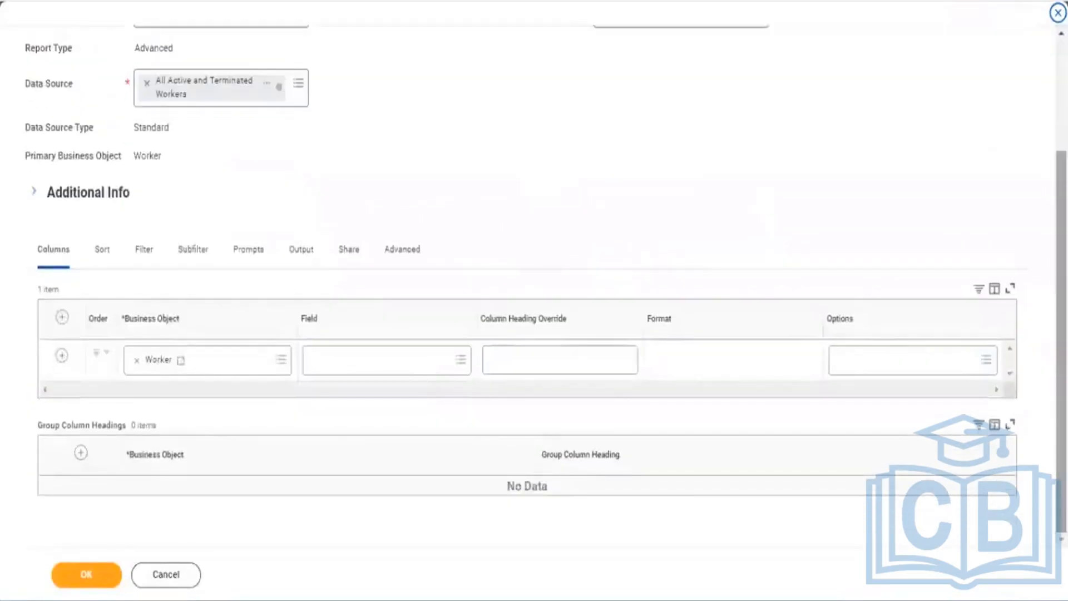
click(193, 257)
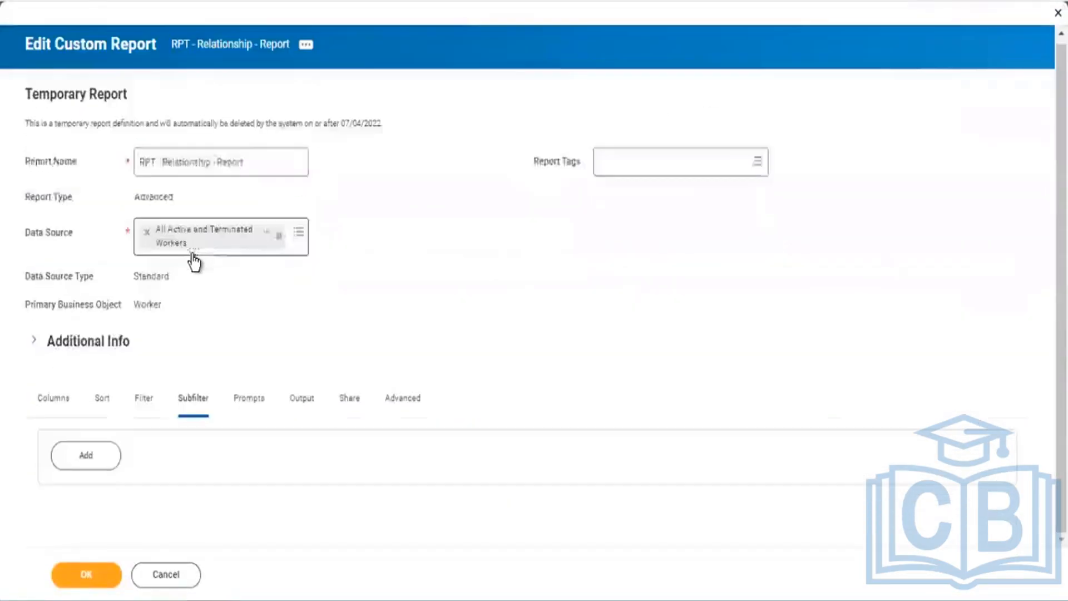
click(90, 455)
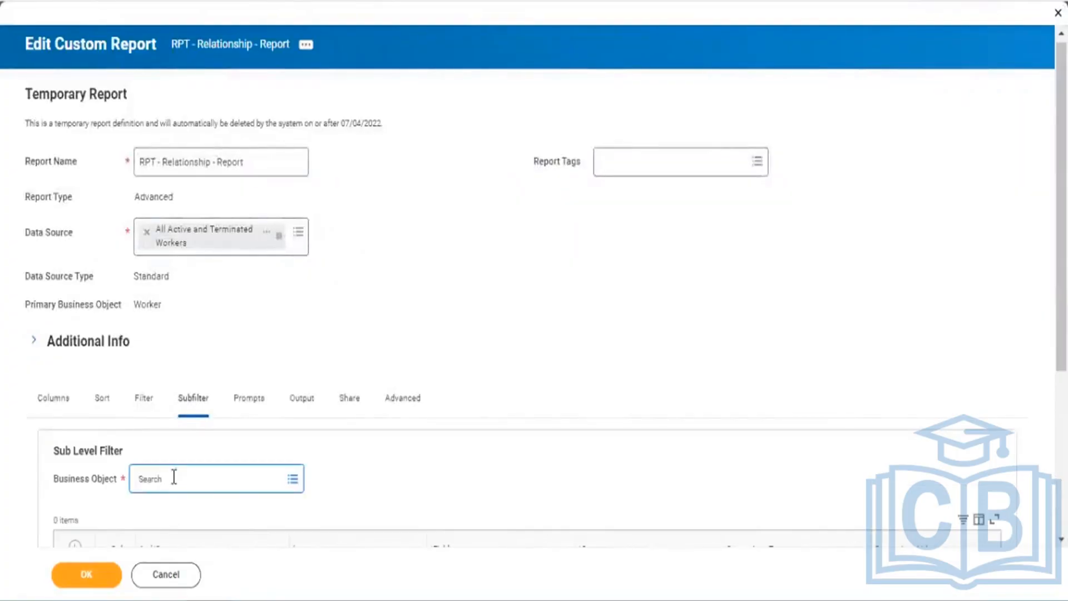
text(Dependent)
key(Return)
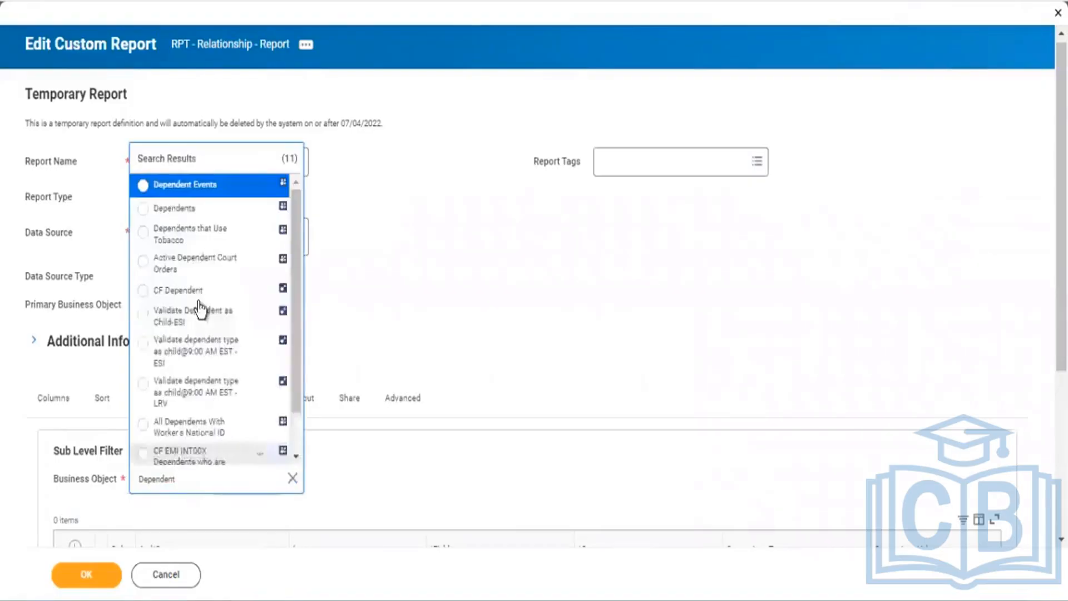
click(182, 208)
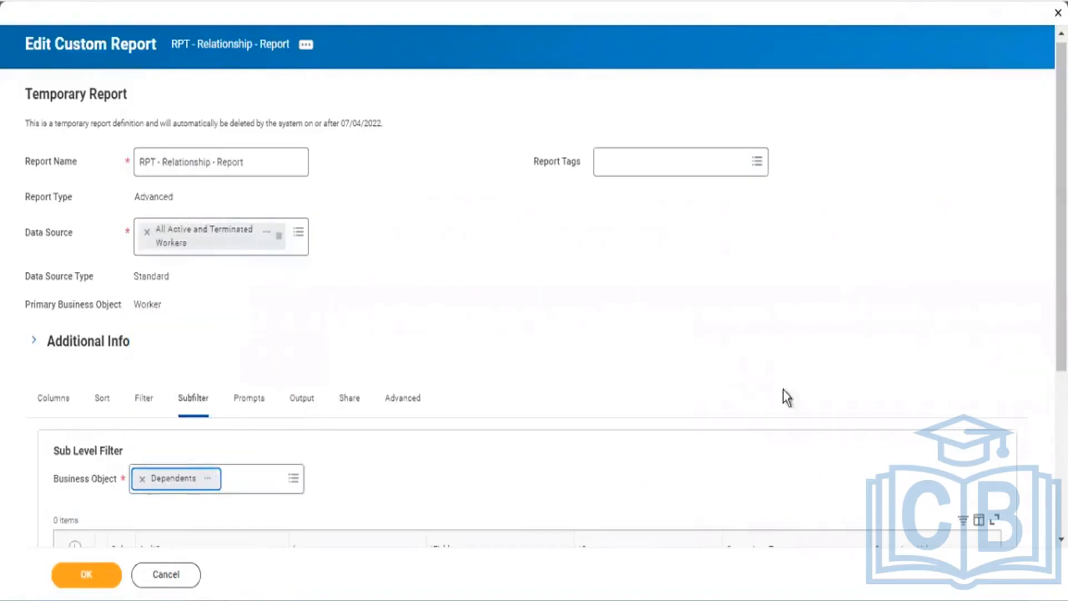
Step: Add a condition row to the Dependents subfilter and choose Relationship as its field
scroll(785, 396, down, 3)
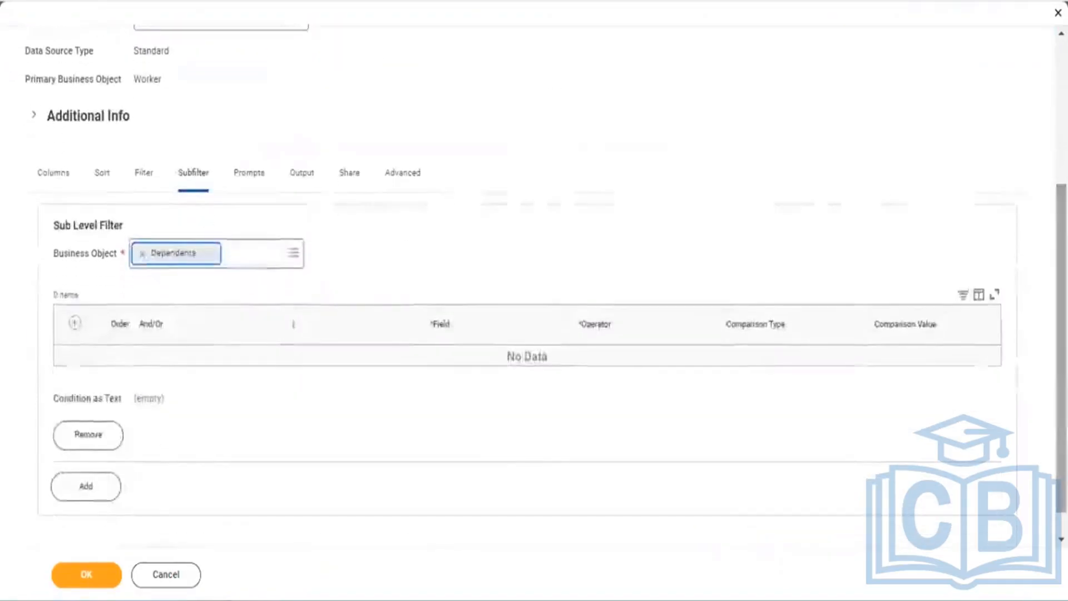
click(74, 324)
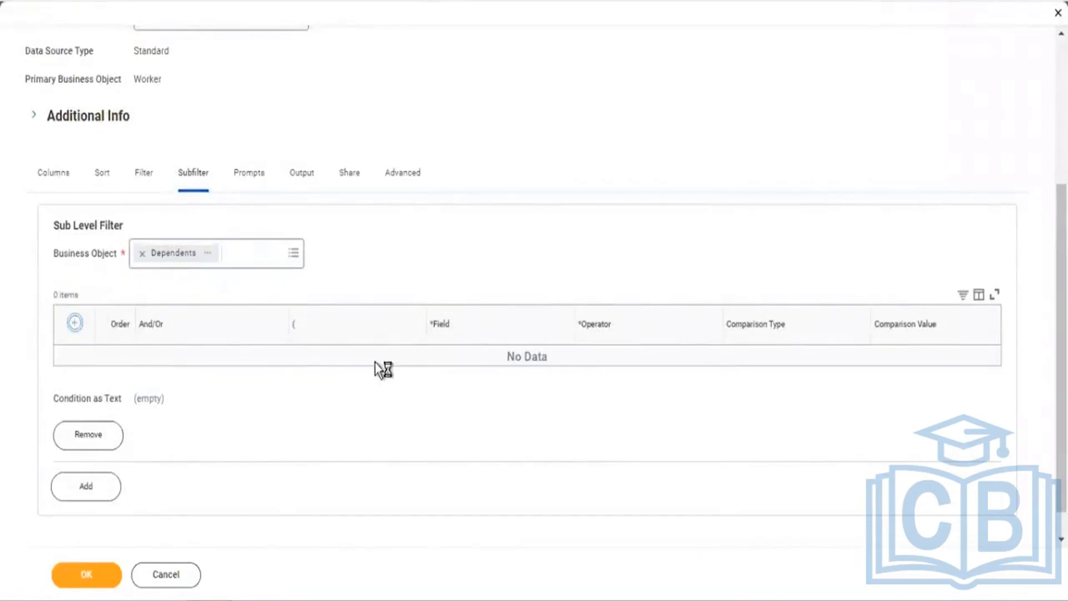
click(483, 372)
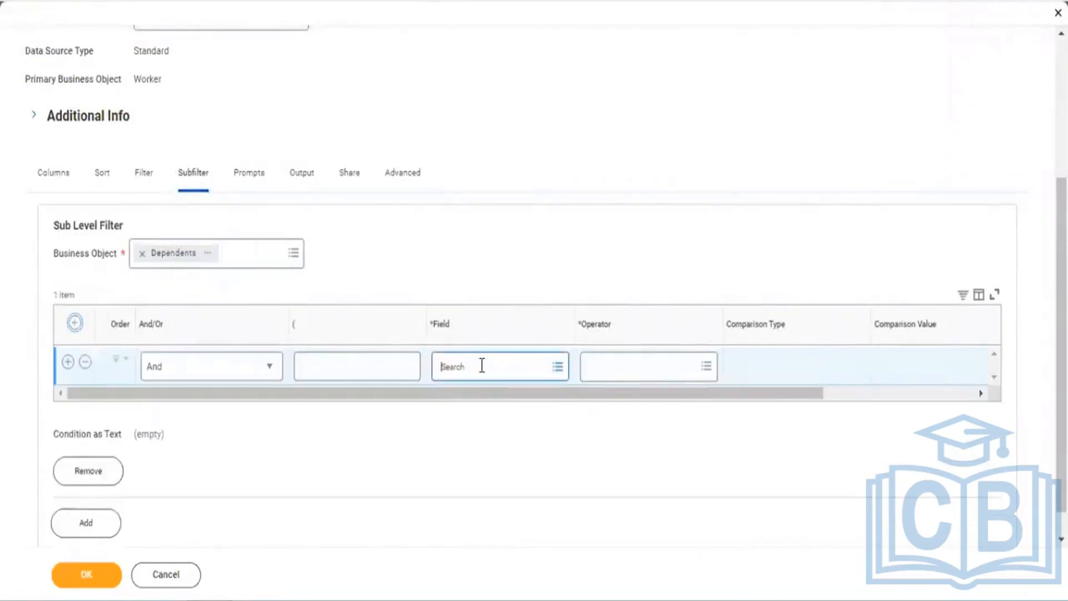
text(Rela)
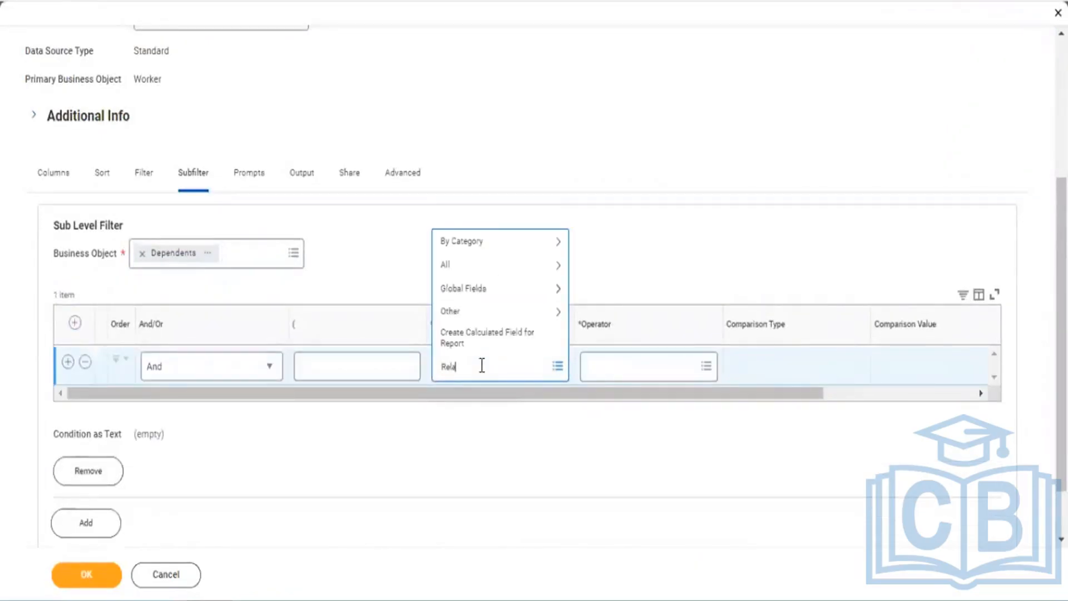
text(tionship)
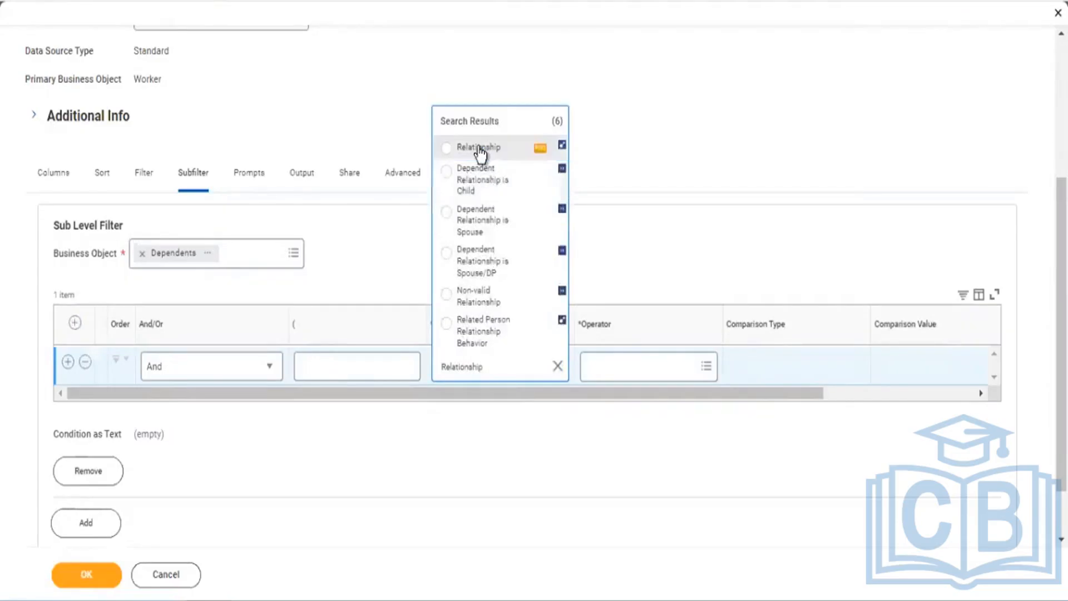
click(479, 148)
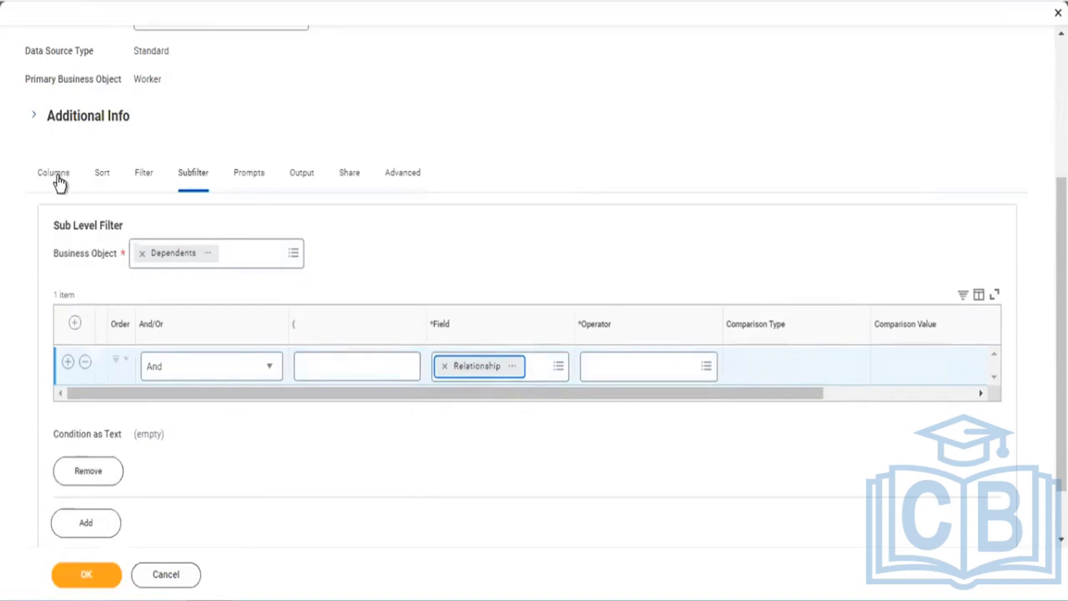
Step: Add four more Worker rows to the report's columns, for five in all
click(58, 176)
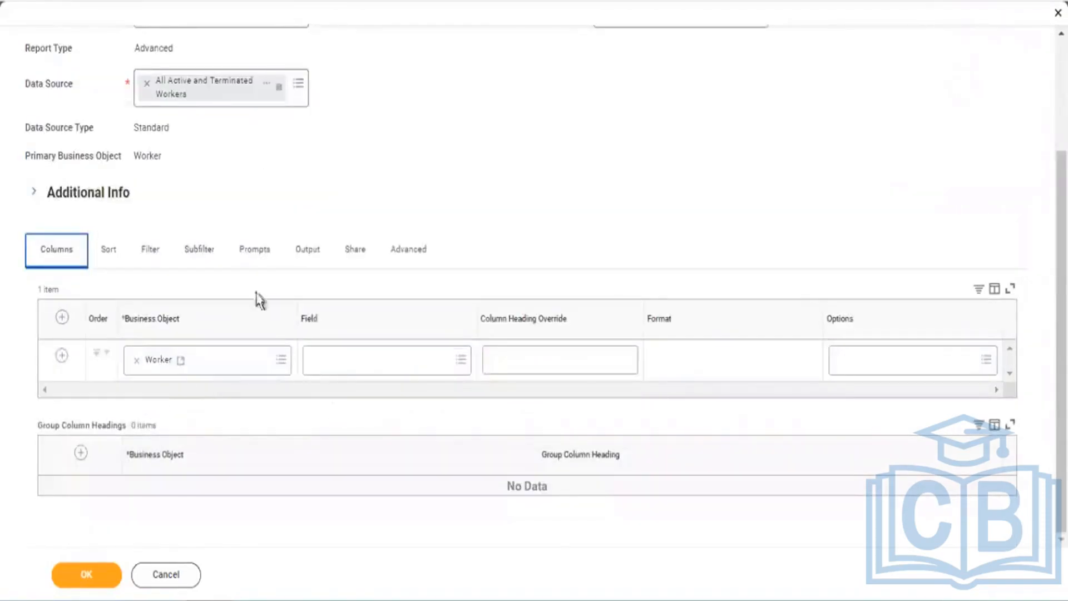
click(61, 356)
click(61, 356)
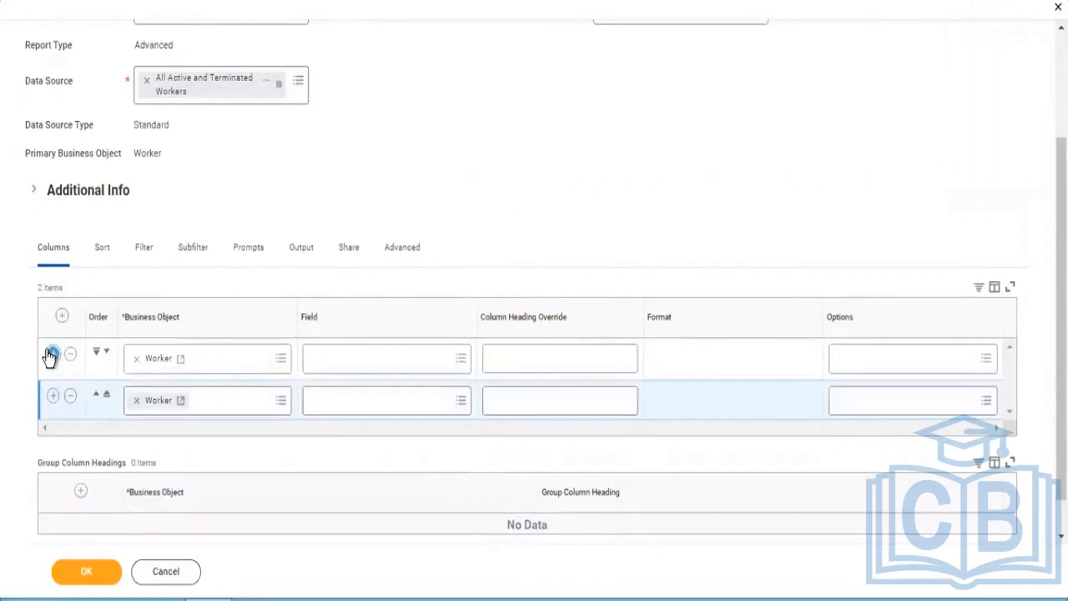
click(52, 354)
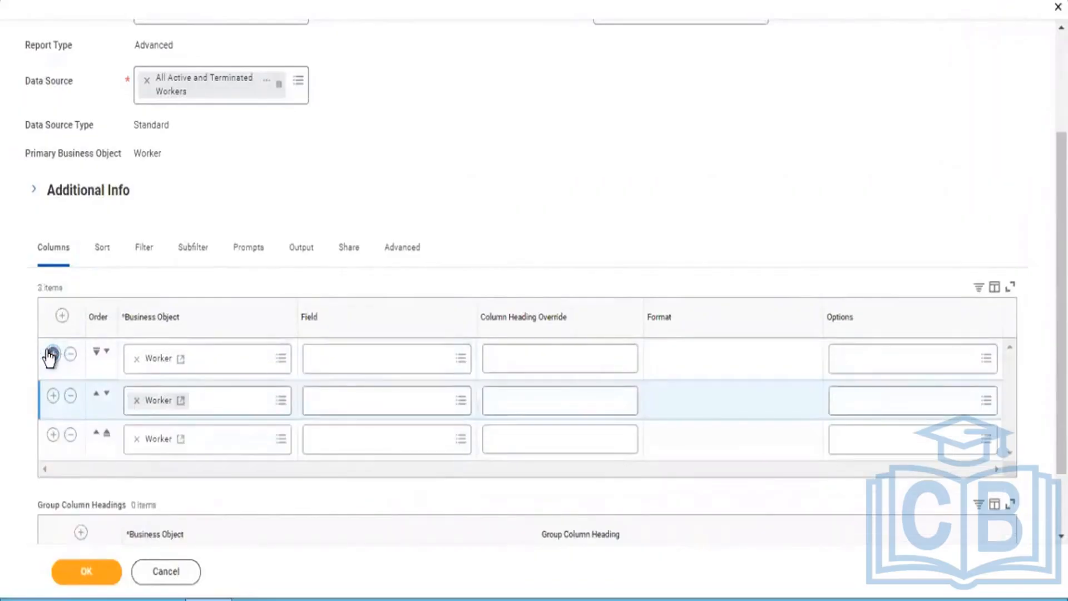
click(51, 355)
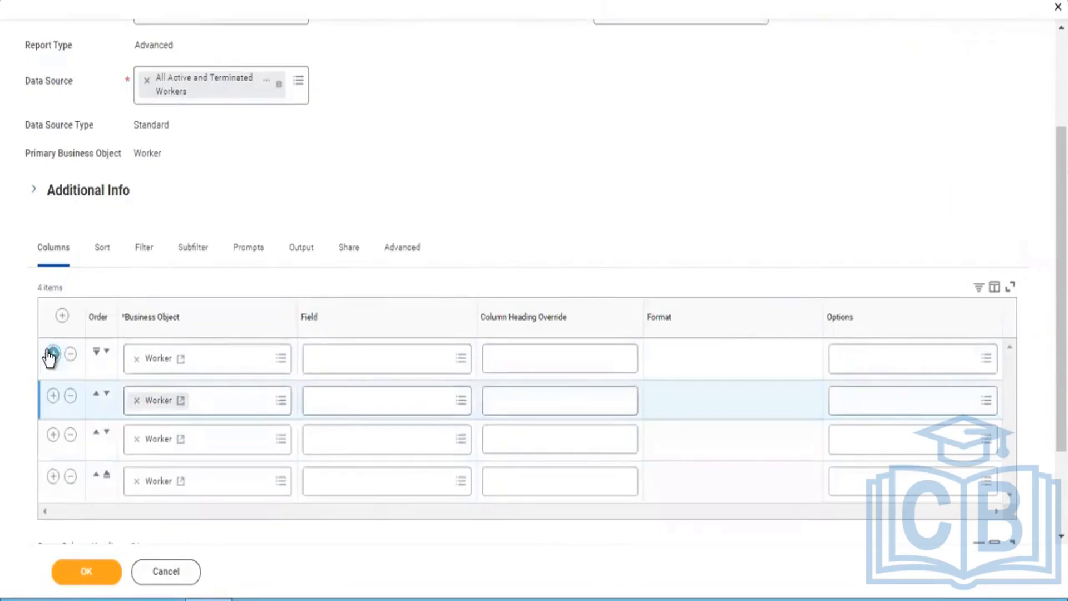
click(52, 355)
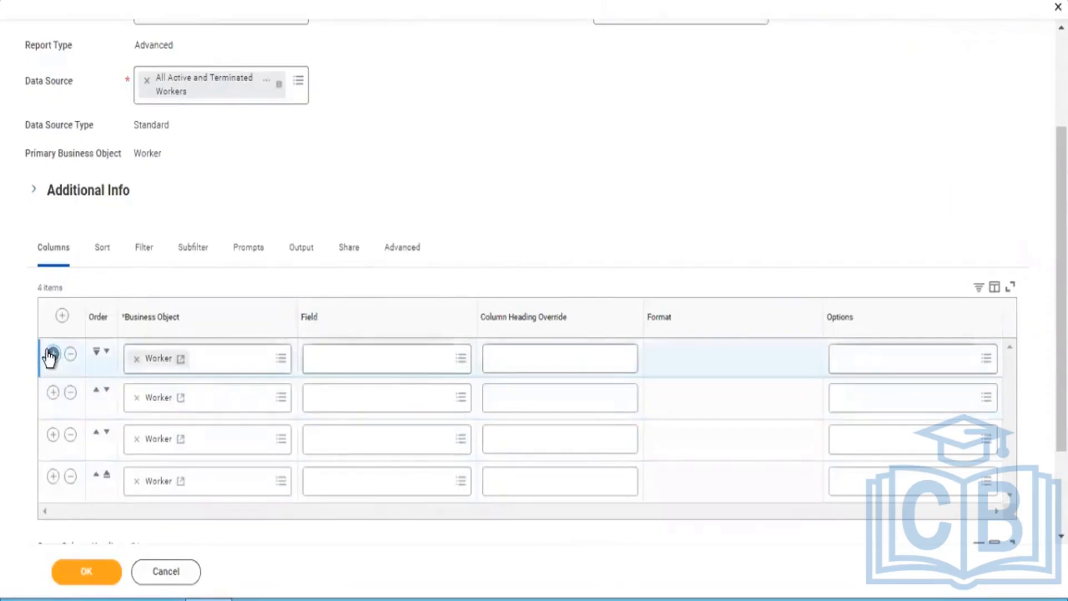
Step: Set the field of the first Worker column to Employee ID
click(360, 359)
text(Employee)
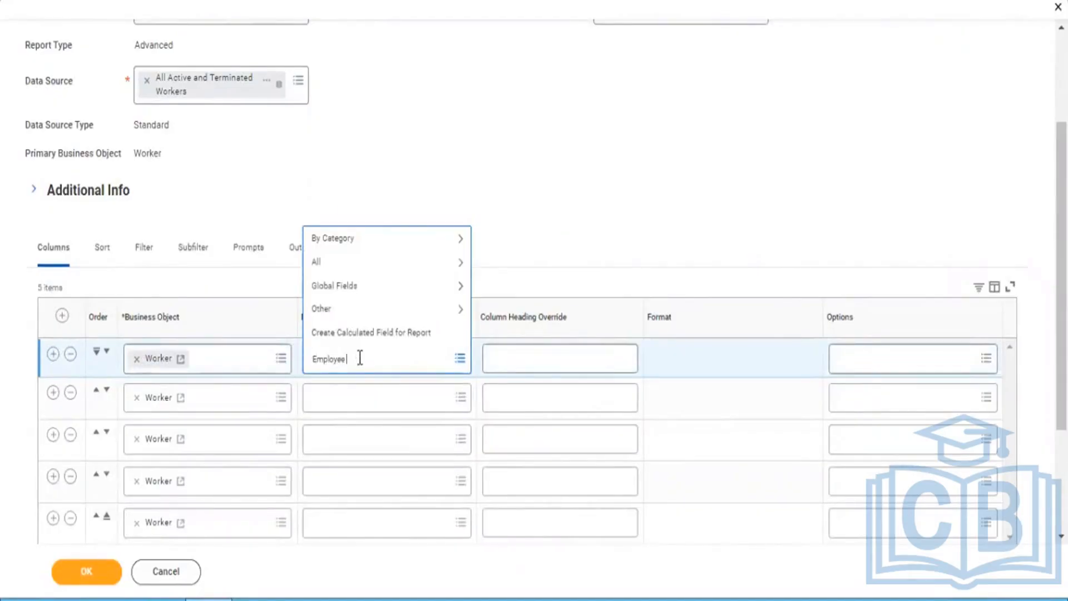
text(ID)
key(Return)
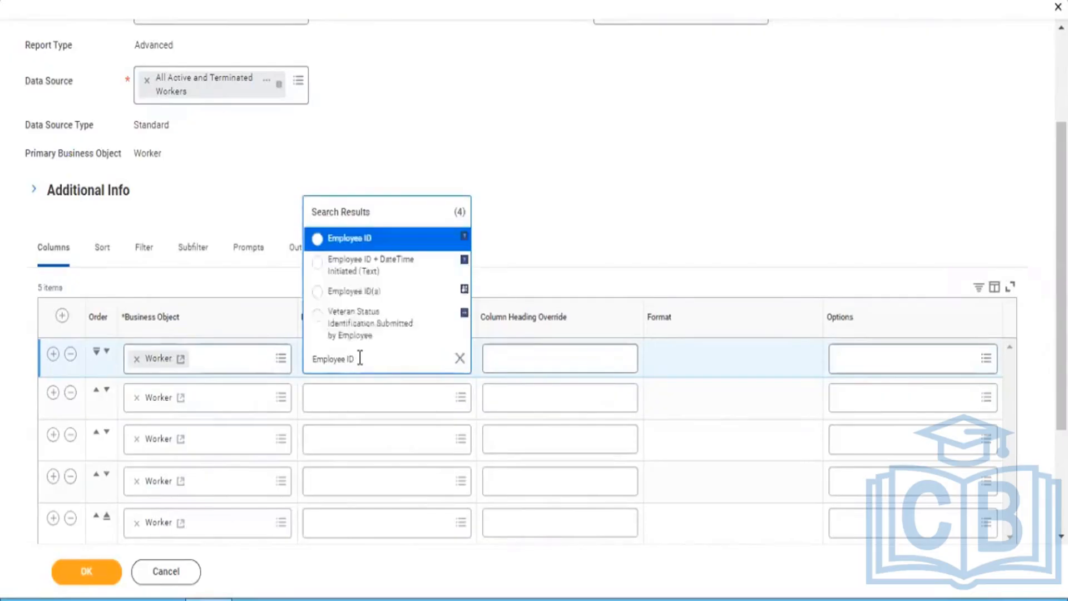
click(359, 244)
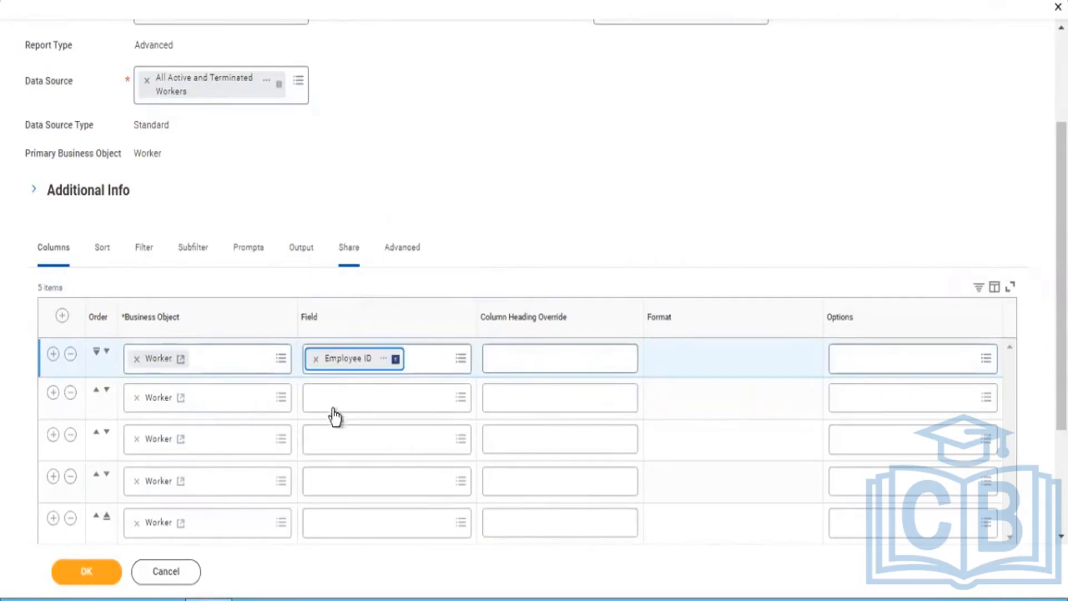
Step: Set the field of the second Worker column to Full Name
click(335, 399)
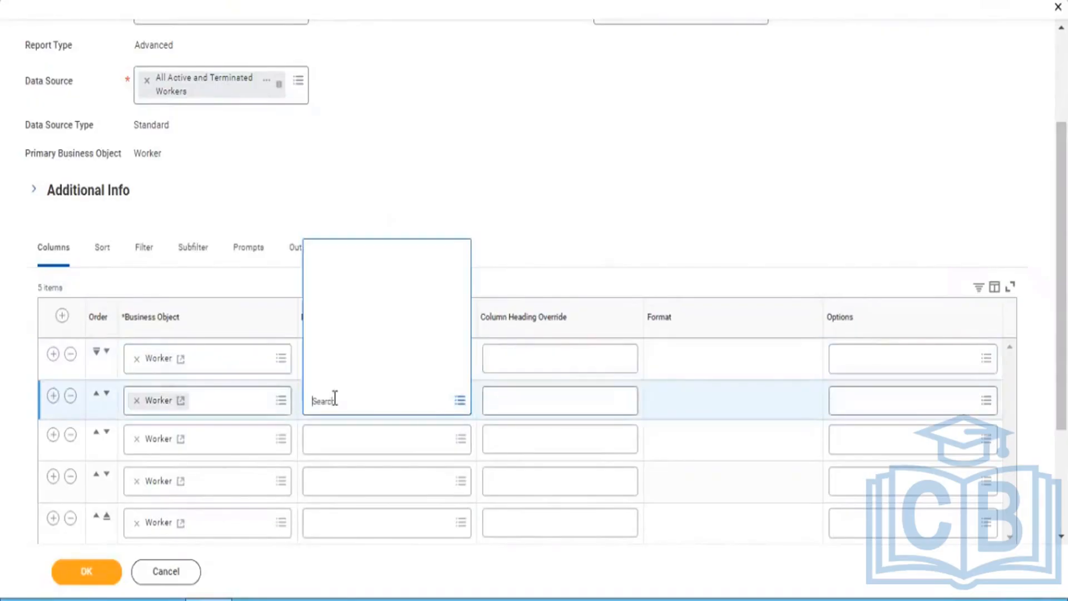
text(Full)
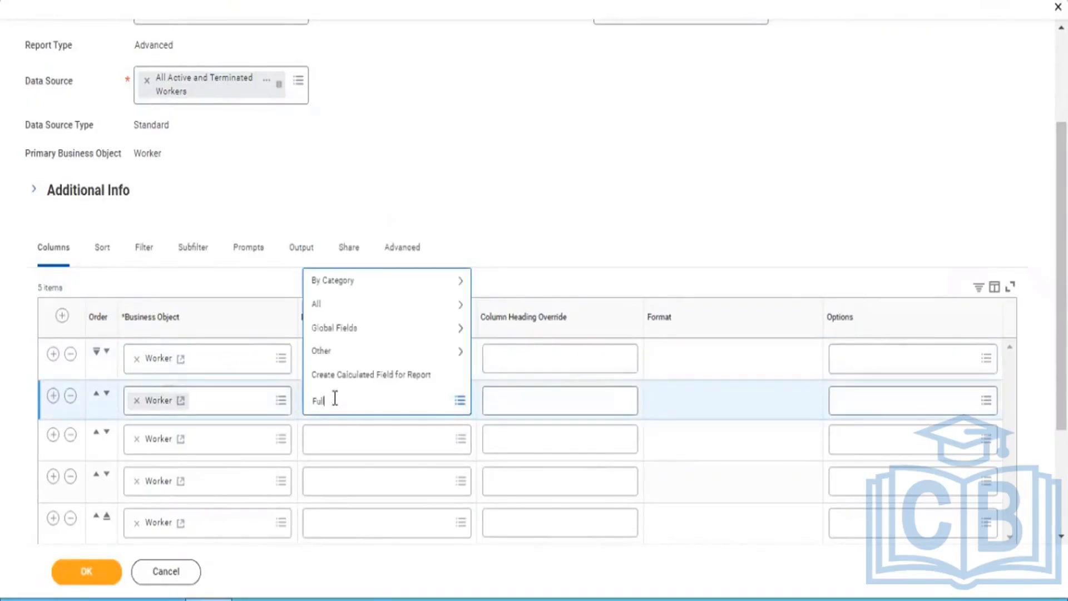
text( Name)
key(Return)
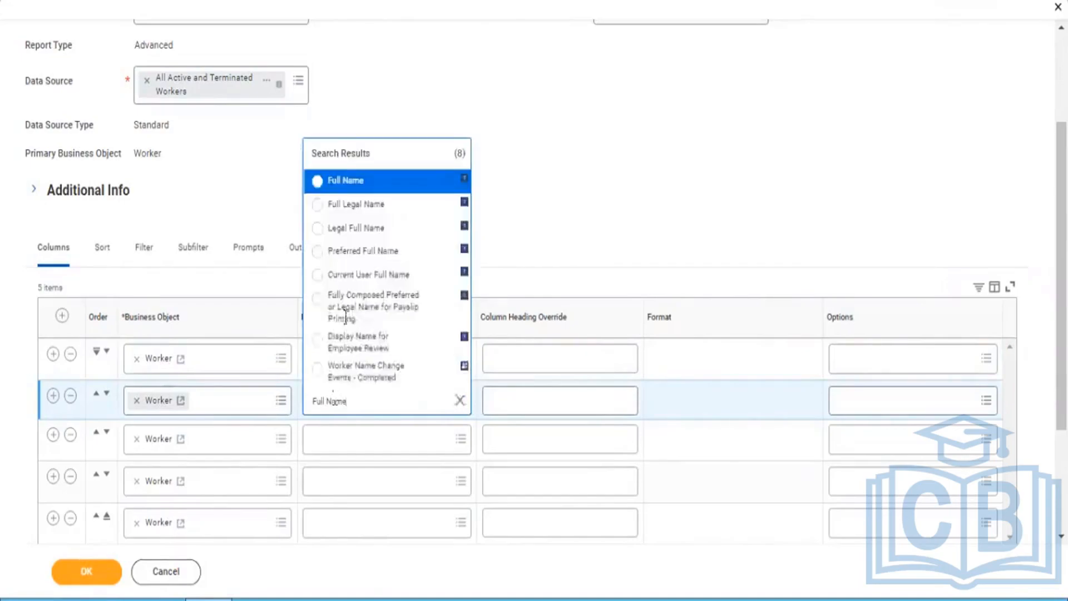
click(337, 184)
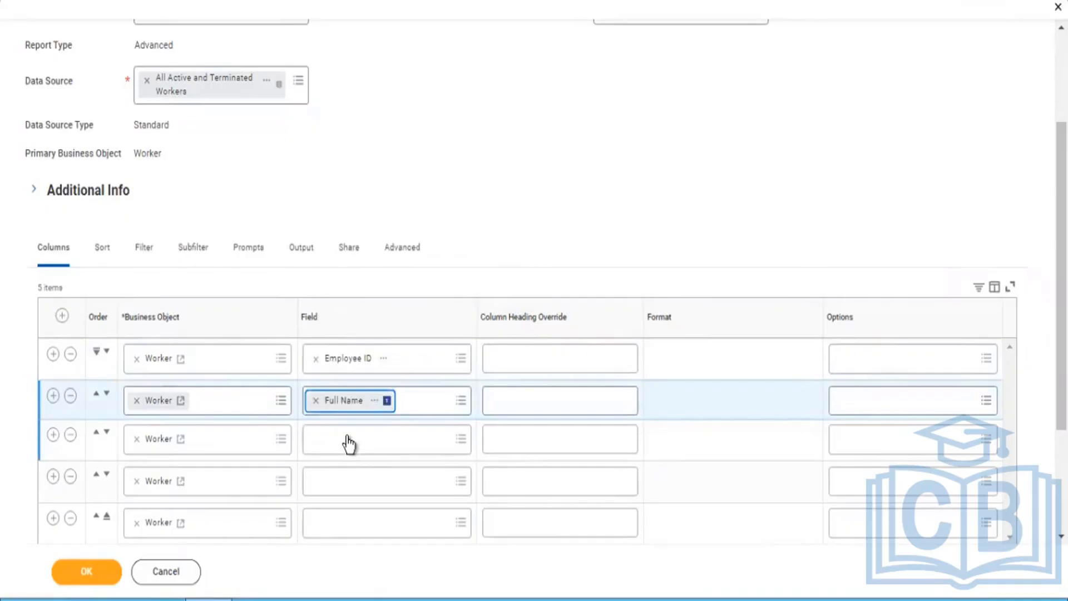
click(349, 437)
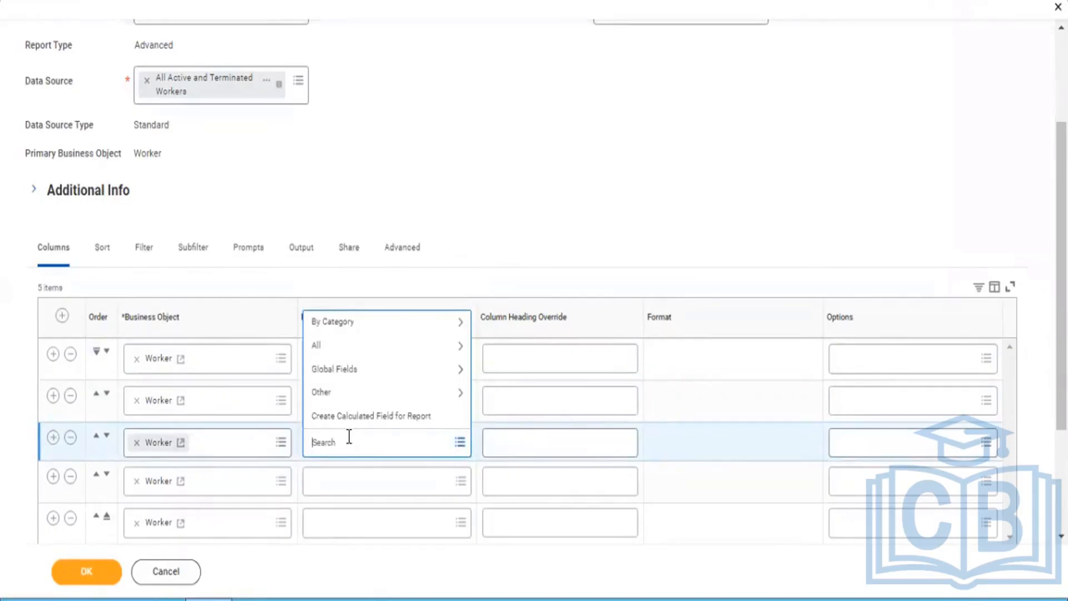
text(Hire)
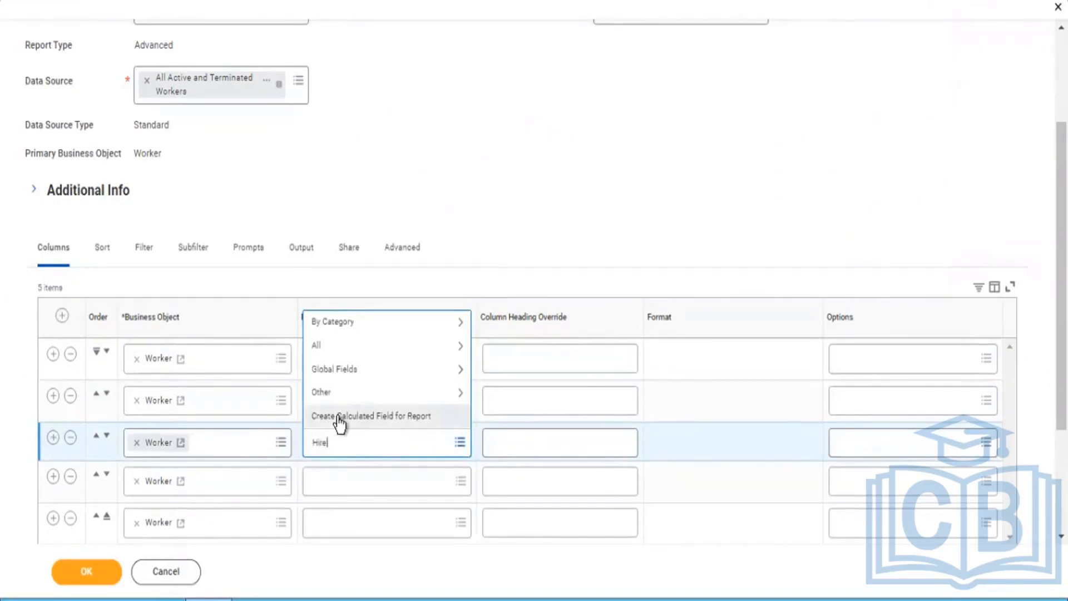
text( D)
key(ctrl+a)
text(te)
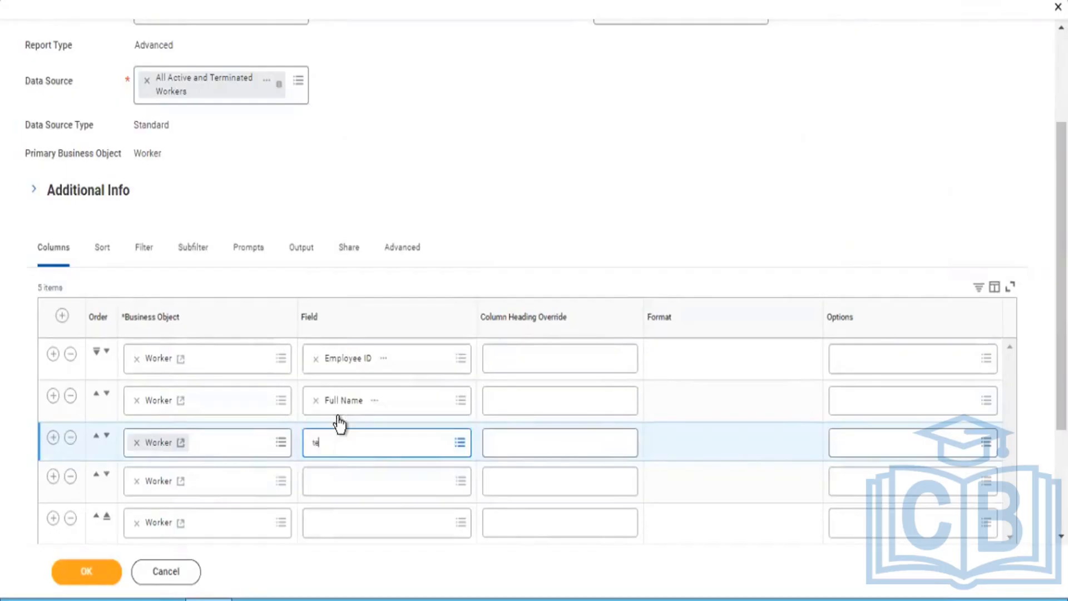
click(325, 444)
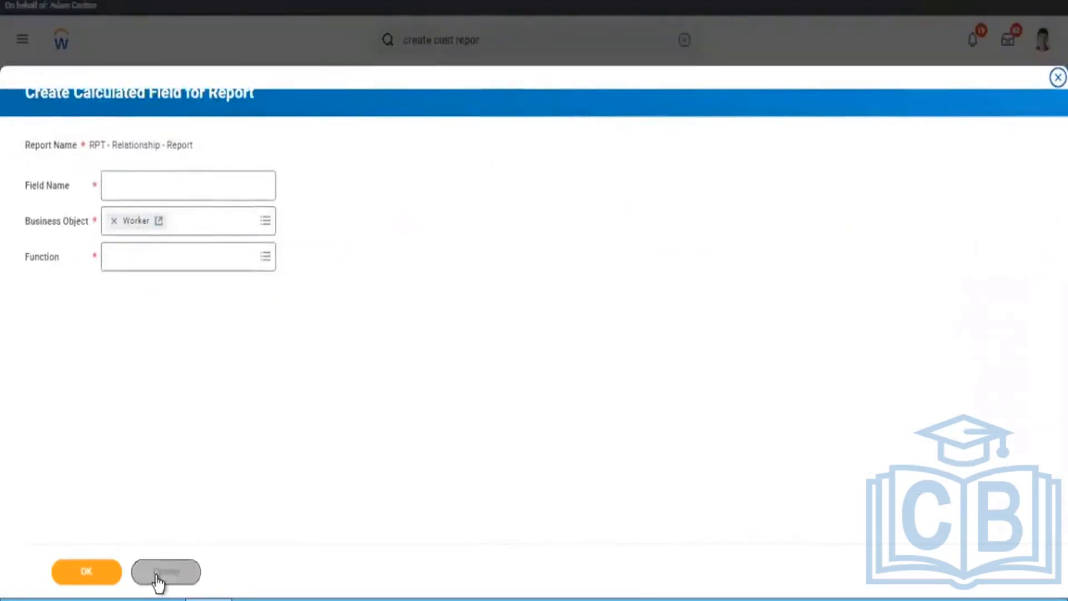
click(158, 579)
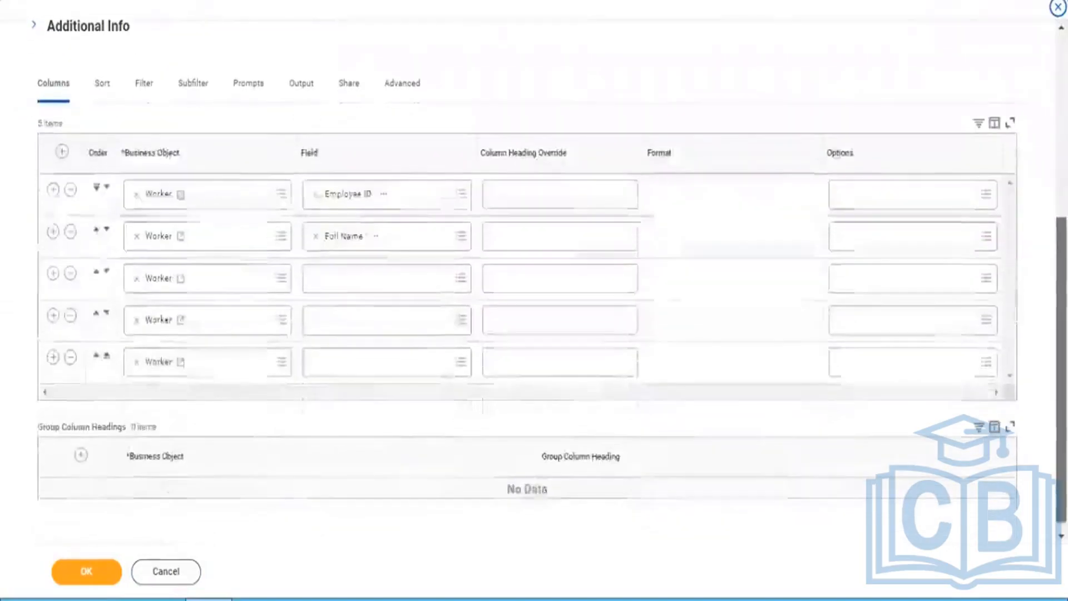
Step: Set the field of the third Worker column to Hire Date
click(365, 285)
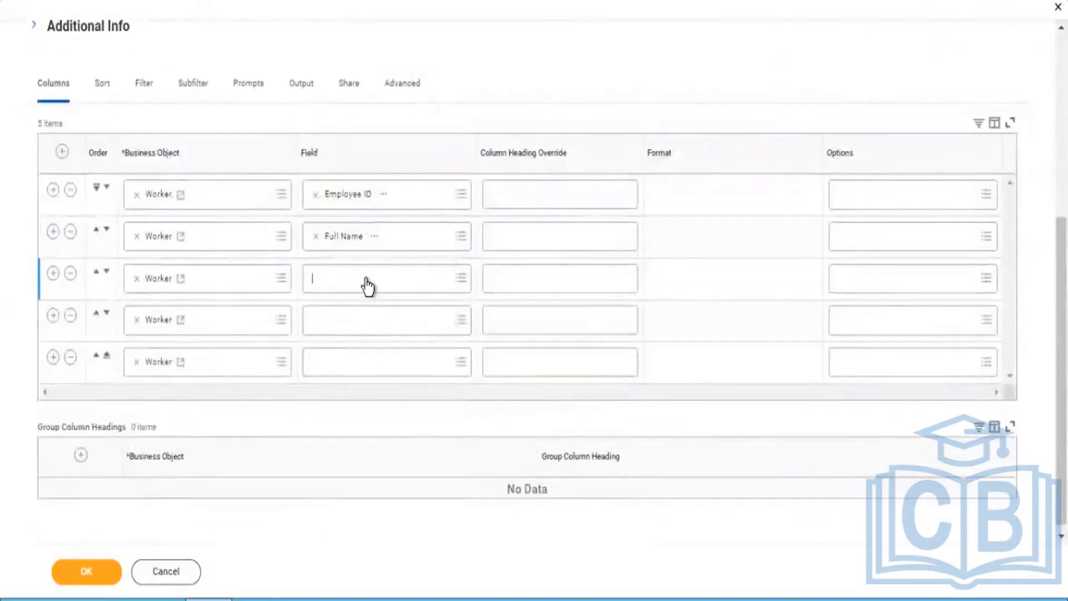
text(Hire D)
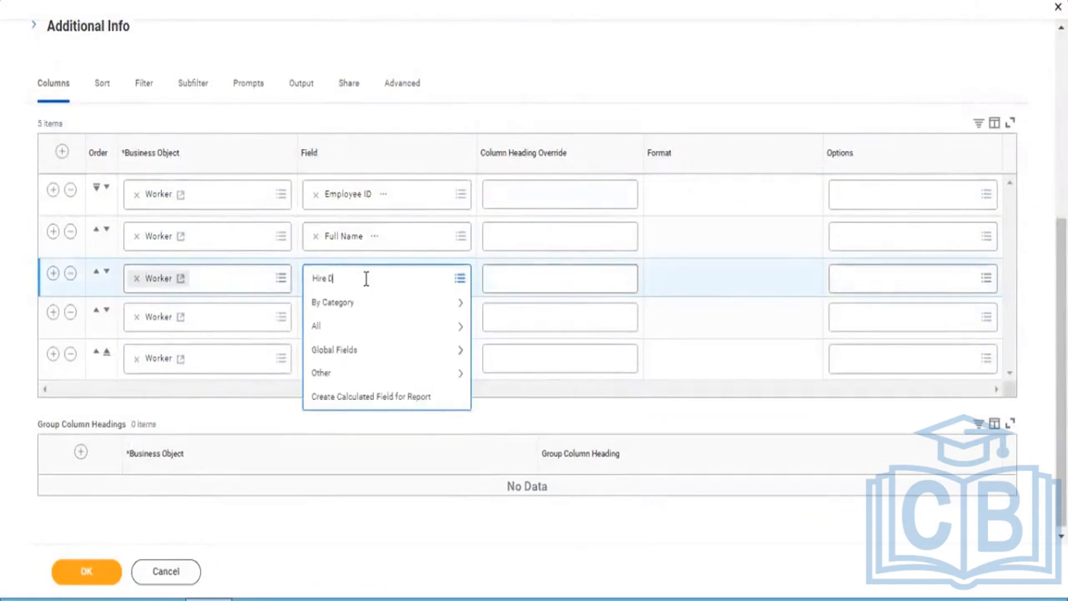
text(ate)
key(Return)
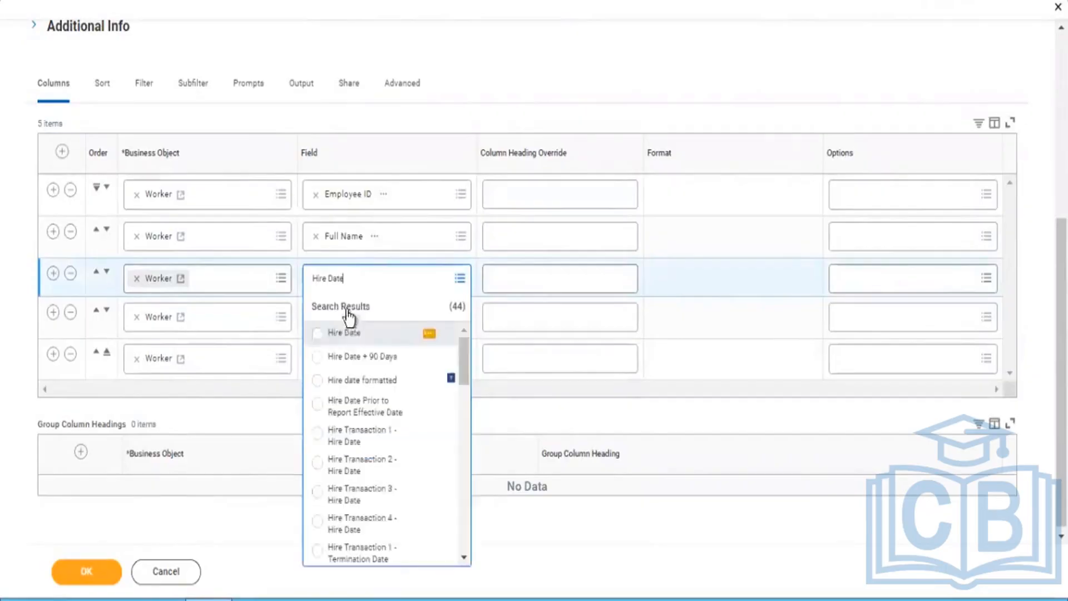
click(346, 334)
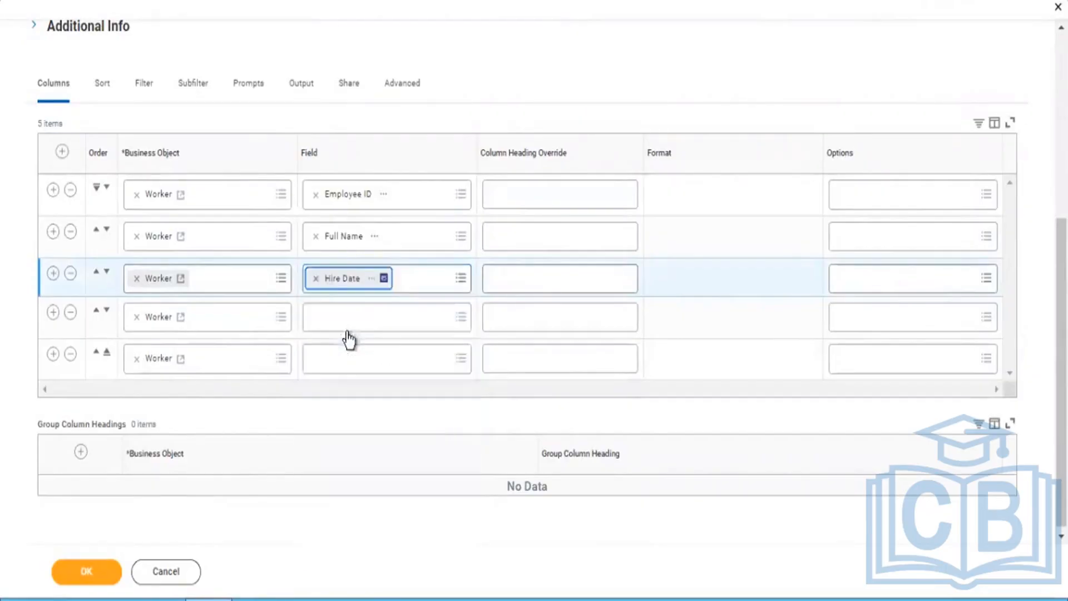
Step: Set the field of the fourth Worker column to Supervisory Organization
click(336, 326)
text(Sup O)
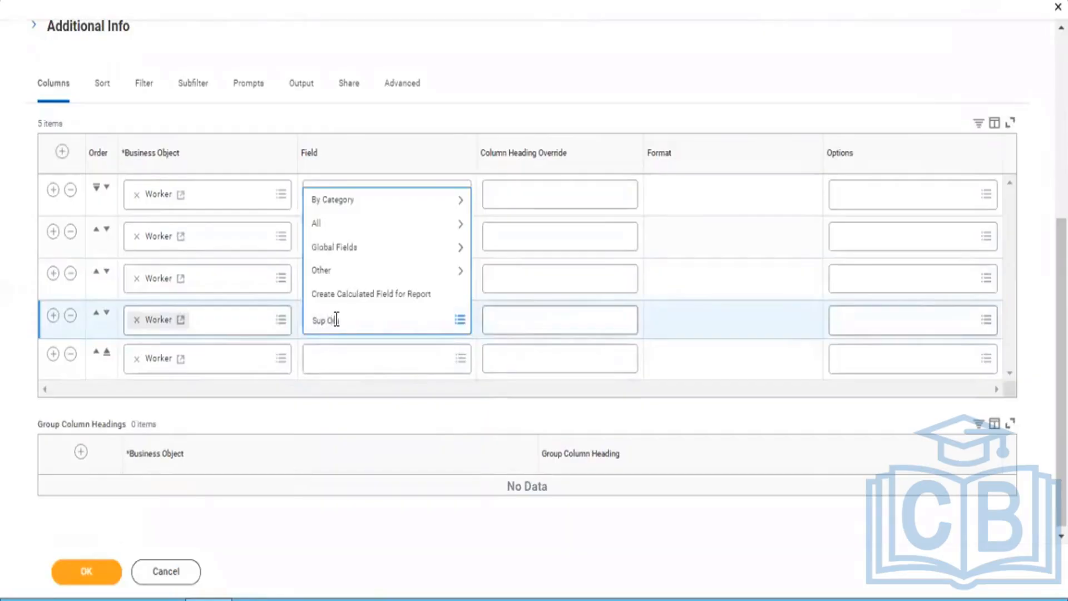
text(rg)
key(Return)
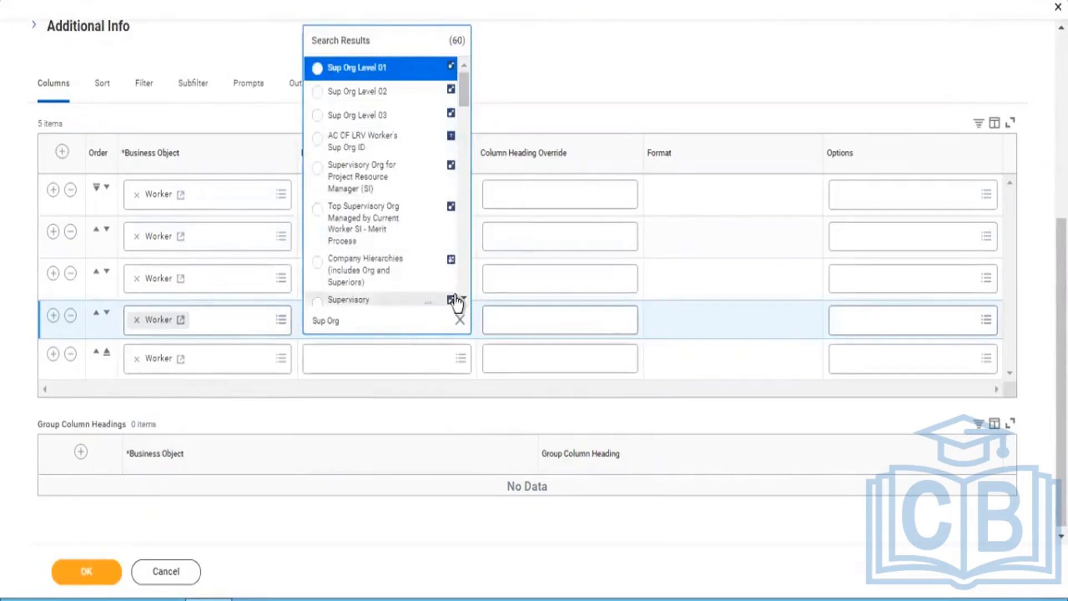
scroll(464, 302, down, 2)
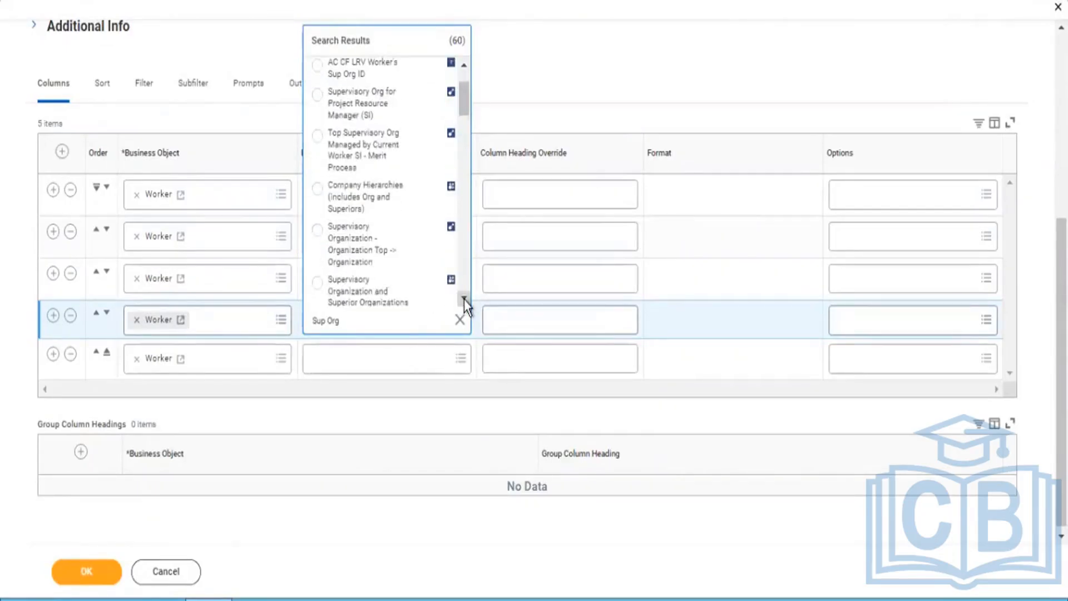
scroll(464, 301, down, 2)
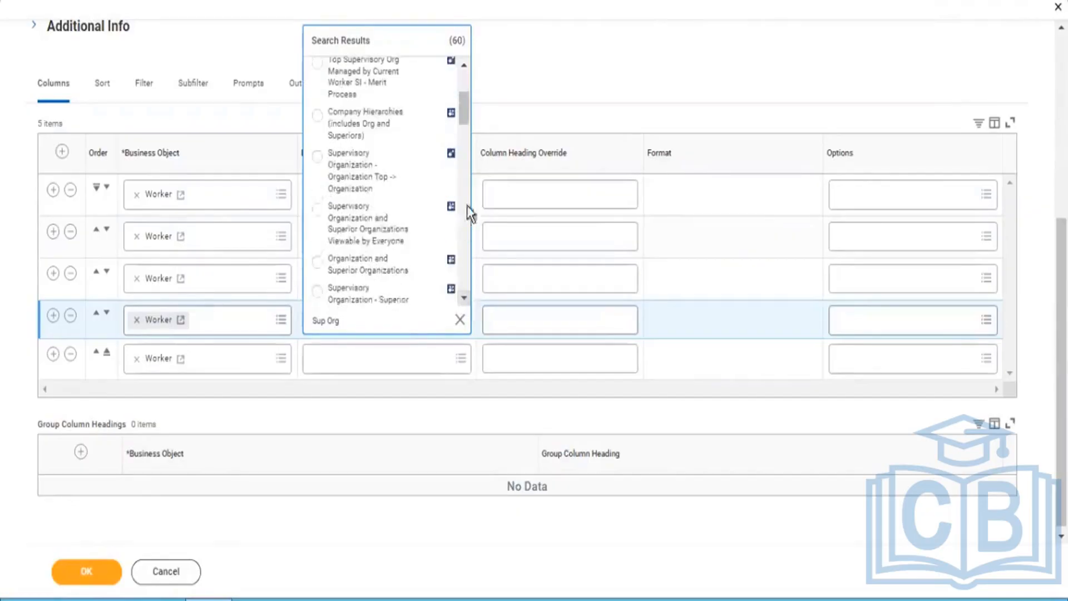
drag(466, 112, 465, 131)
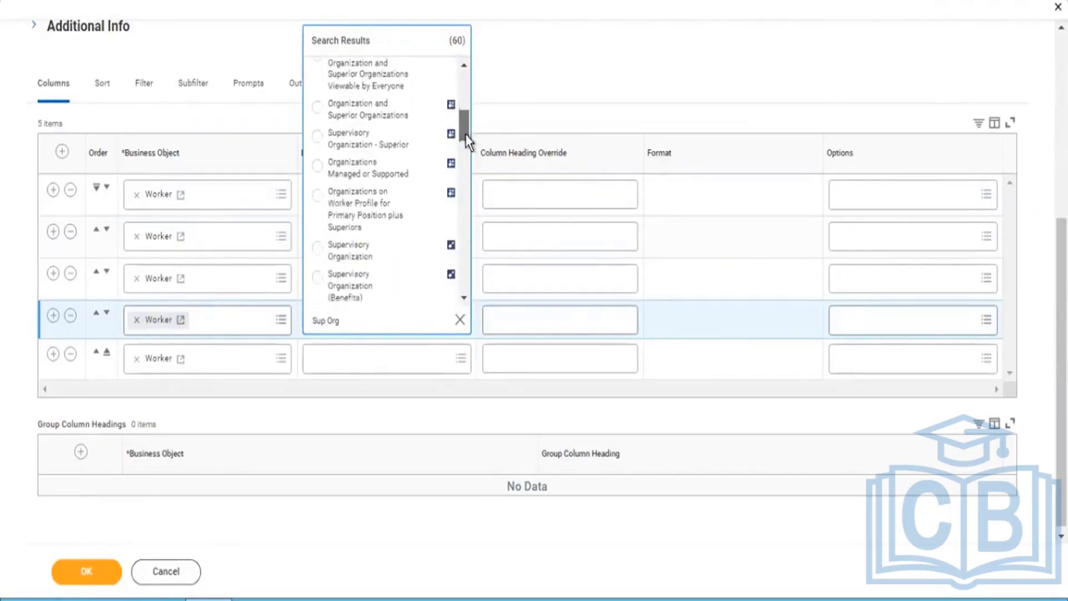
click(382, 256)
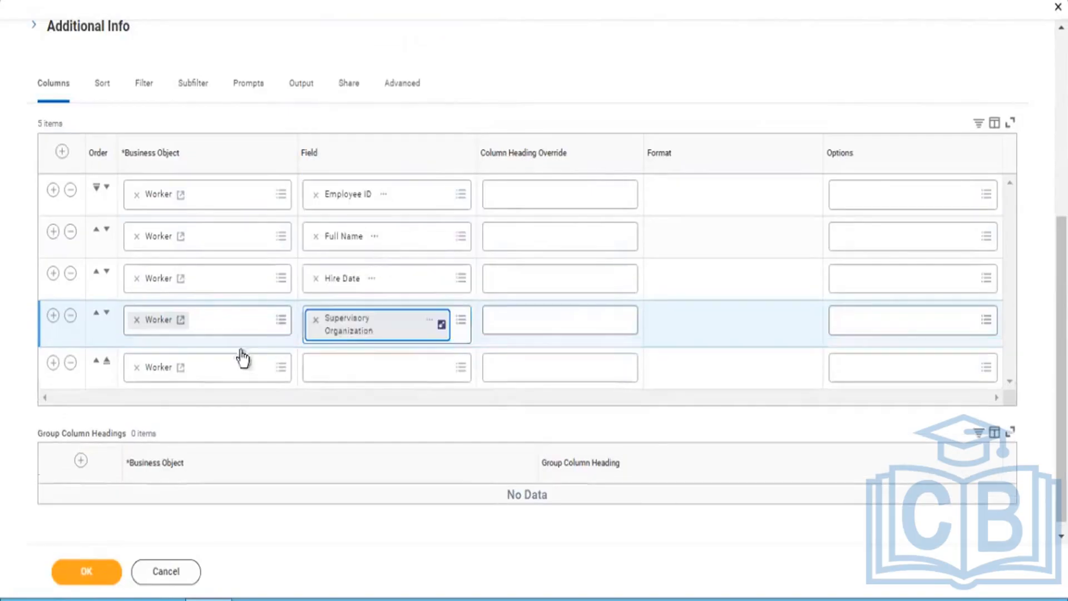
Step: Set the field of the fifth Worker column to Manager - Level 01
click(351, 377)
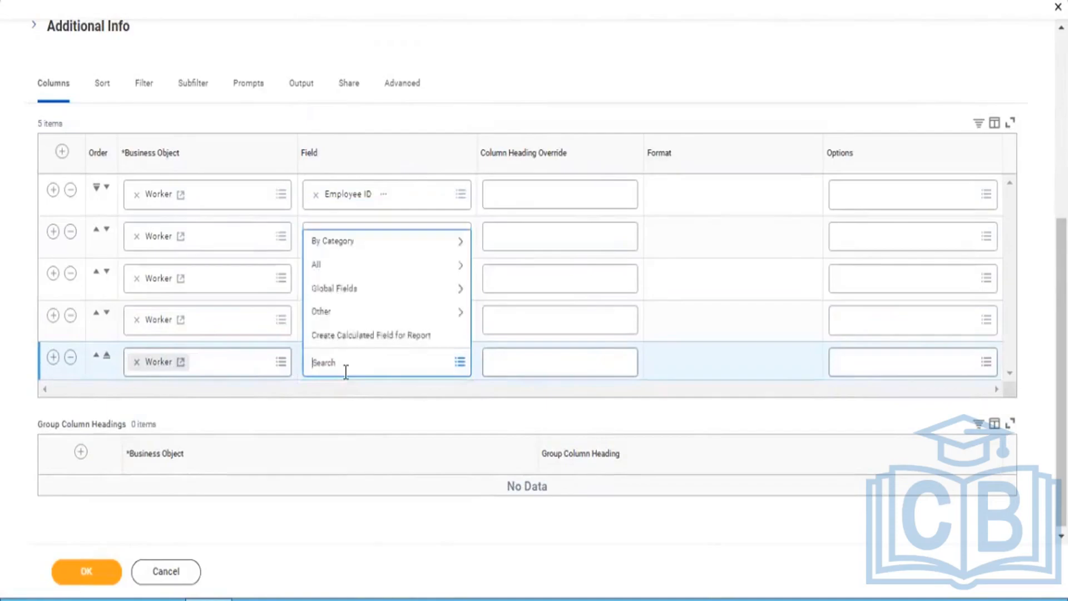
text(Manager r Level 01)
key(Return)
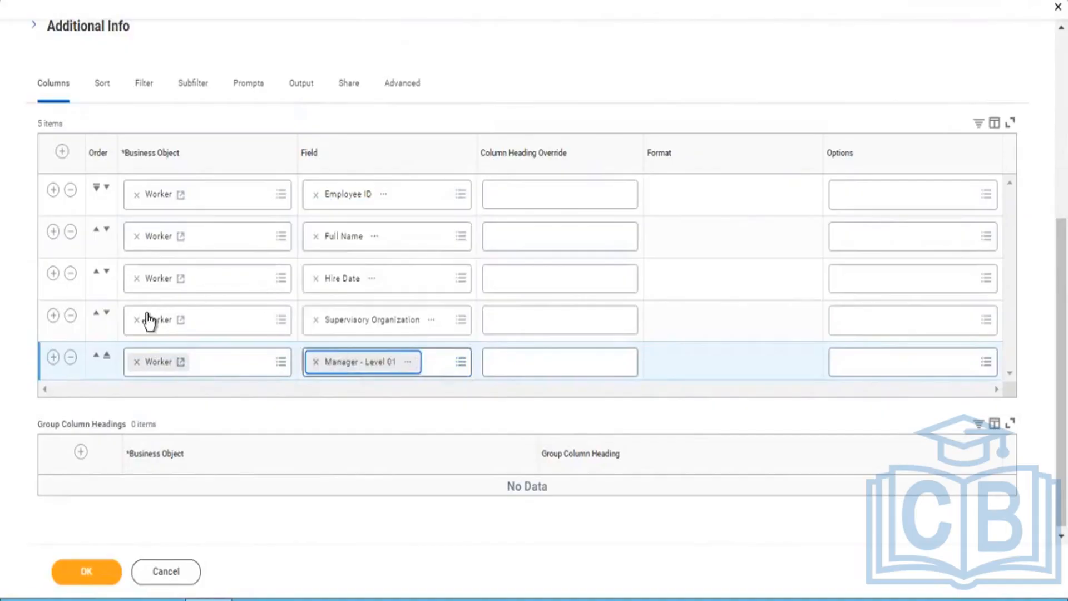
Step: Add a sixth column row below Manager - Level 01 and change its business object to Dependents
click(52, 357)
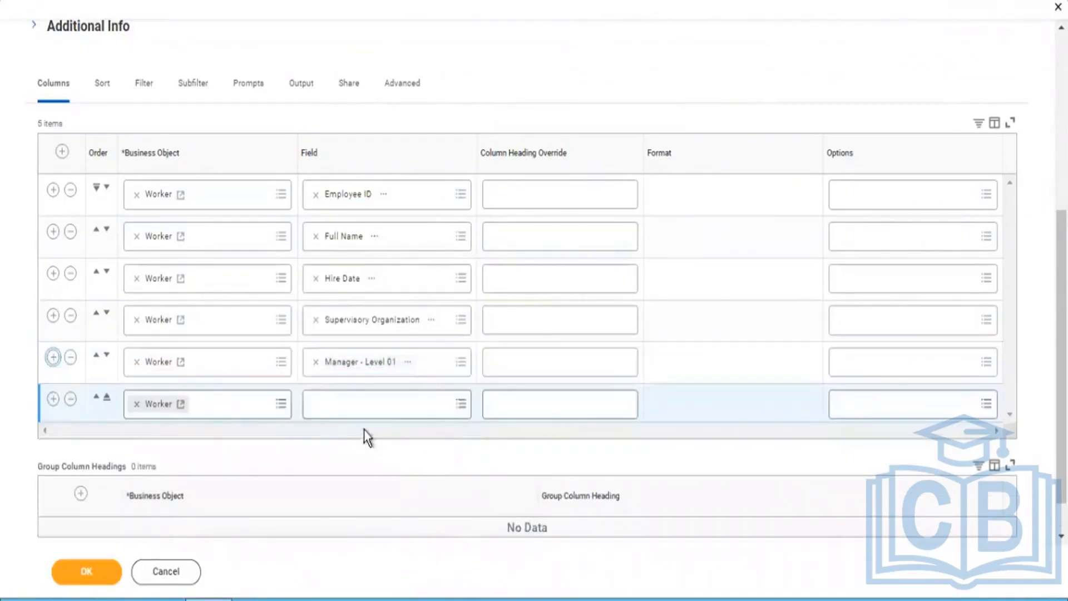
click(354, 405)
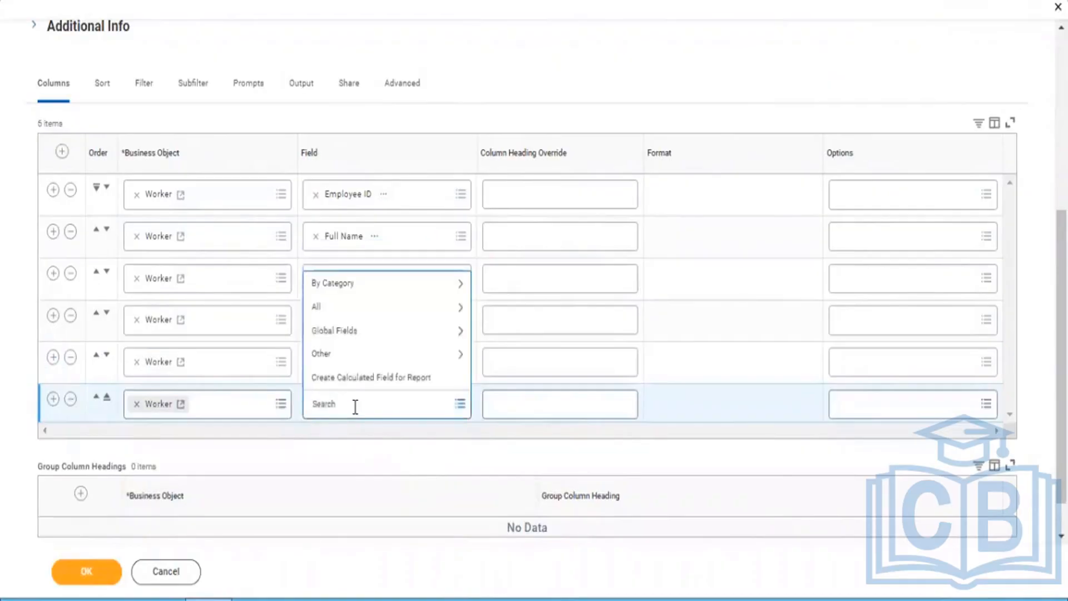
click(136, 404)
text(Dependent)
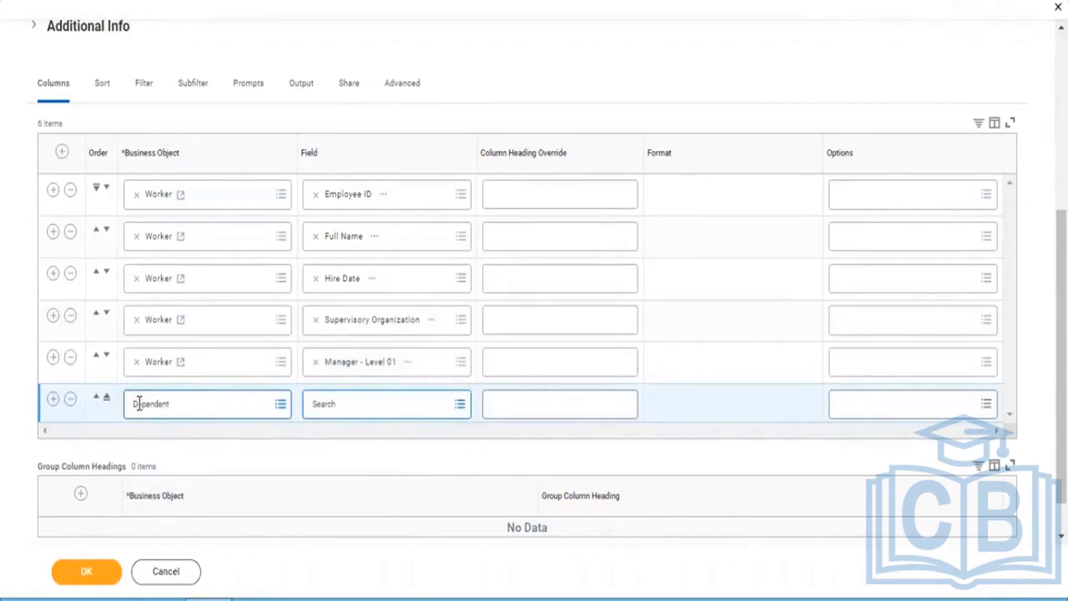
key(Return)
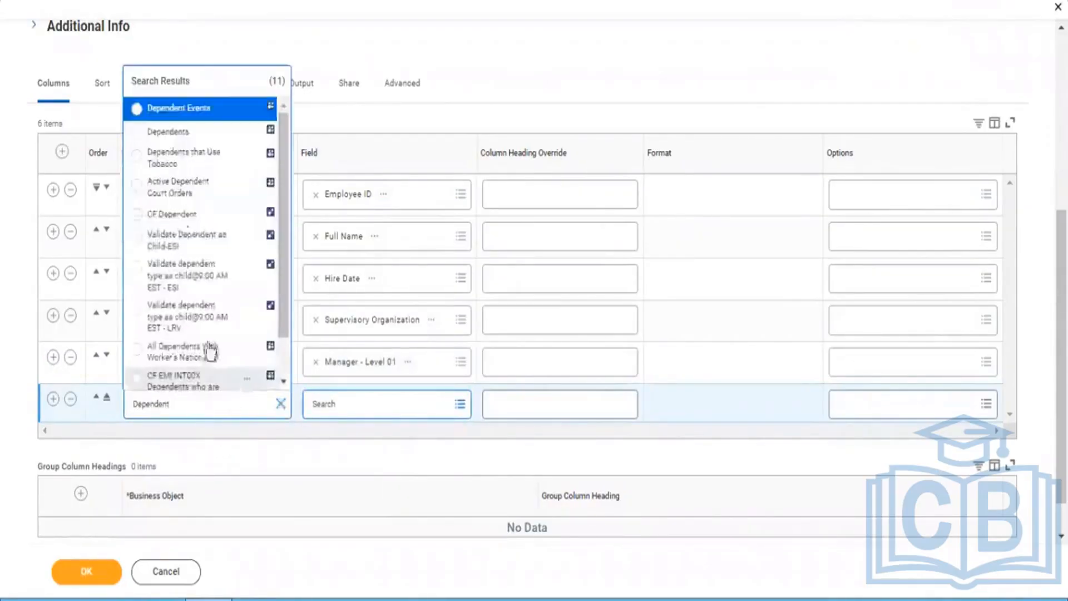
click(173, 134)
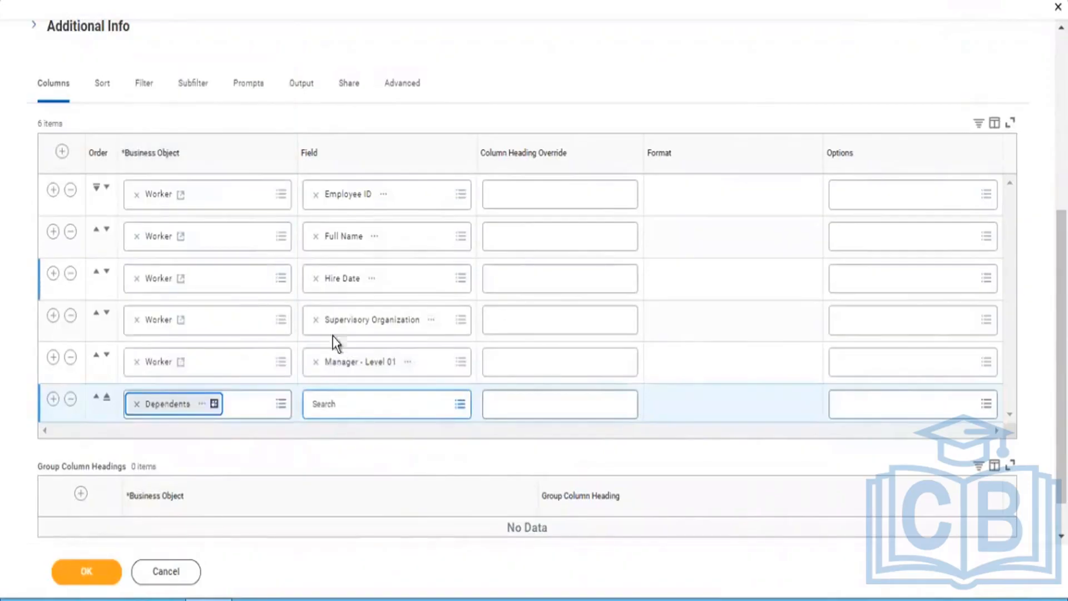
Step: Set the field of the Dependents column to Dependent
click(343, 400)
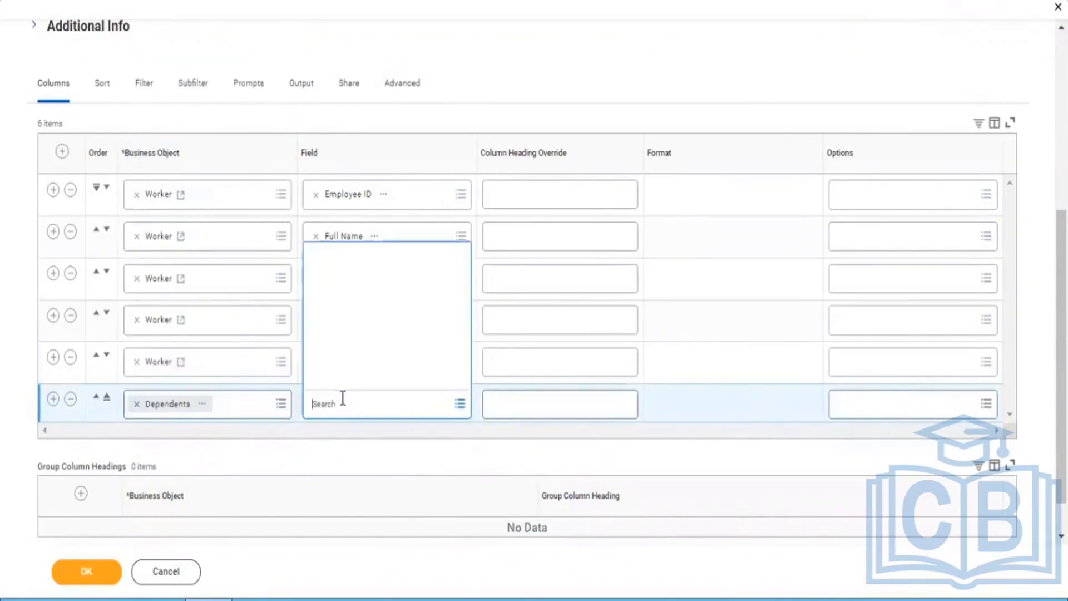
text(Dependent)
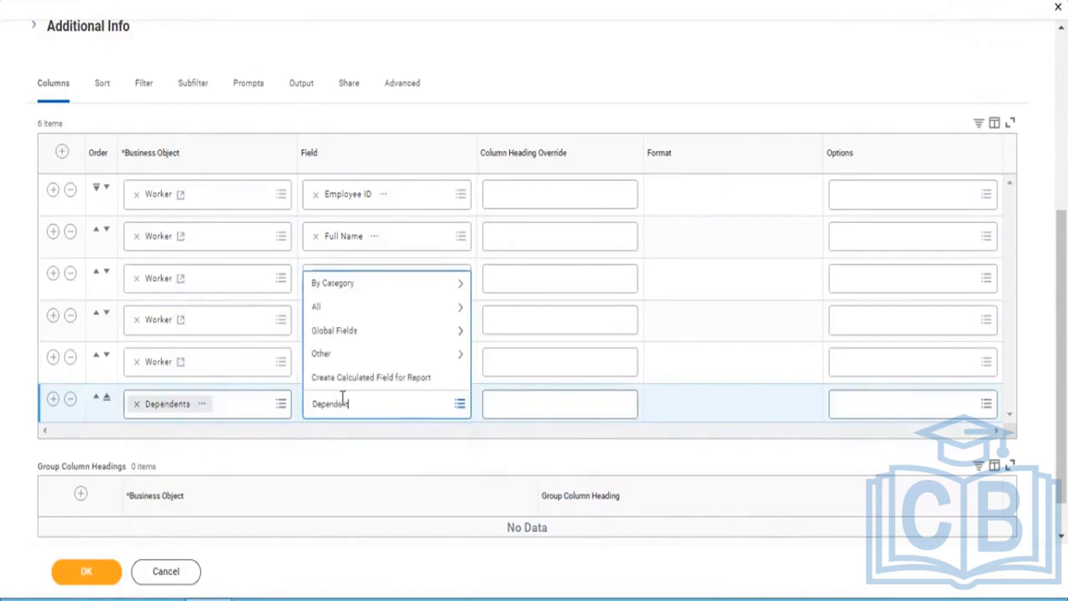
key(Return)
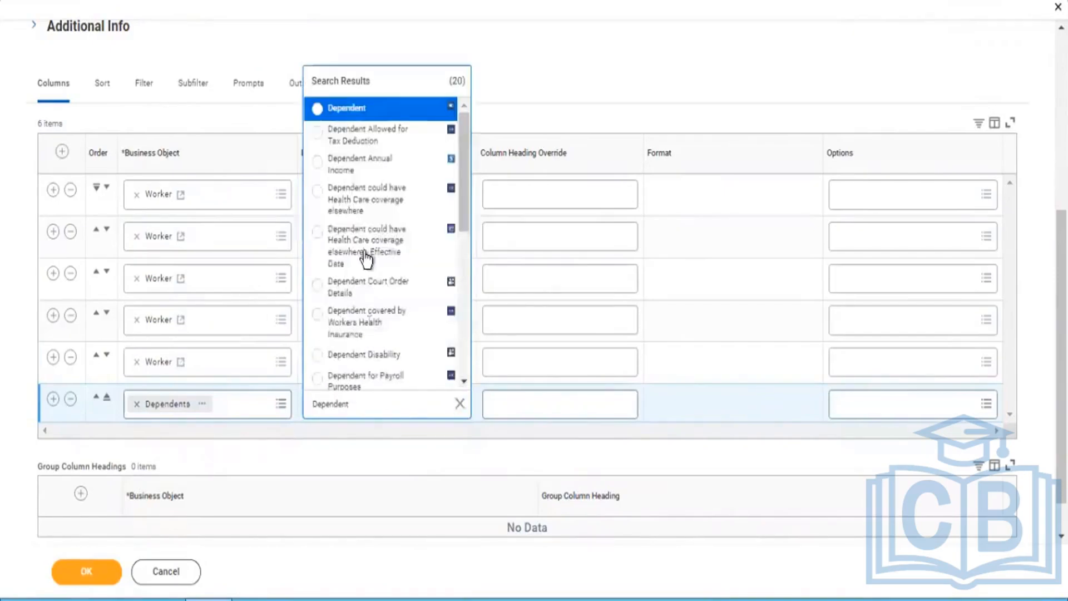
click(334, 108)
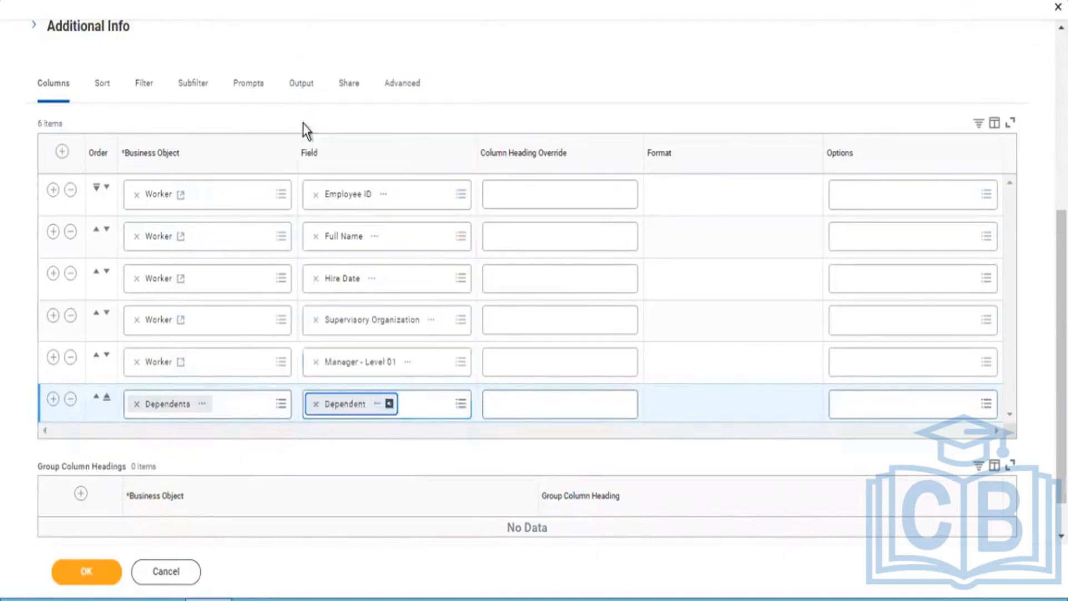
Step: Add a second Dependents column row at the end of the list and set its field to Relationship
click(53, 400)
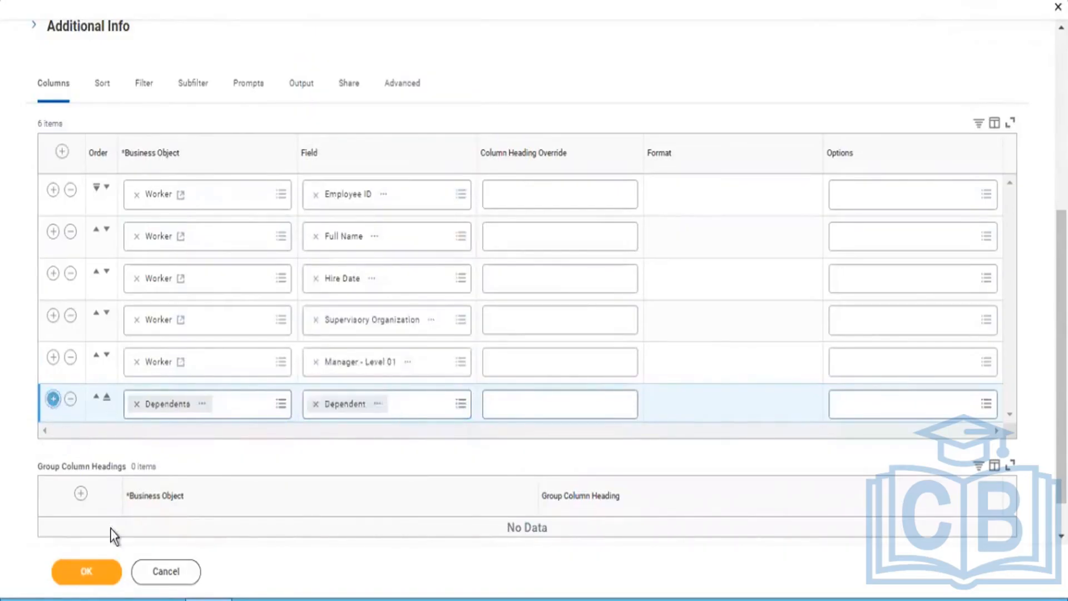
click(355, 452)
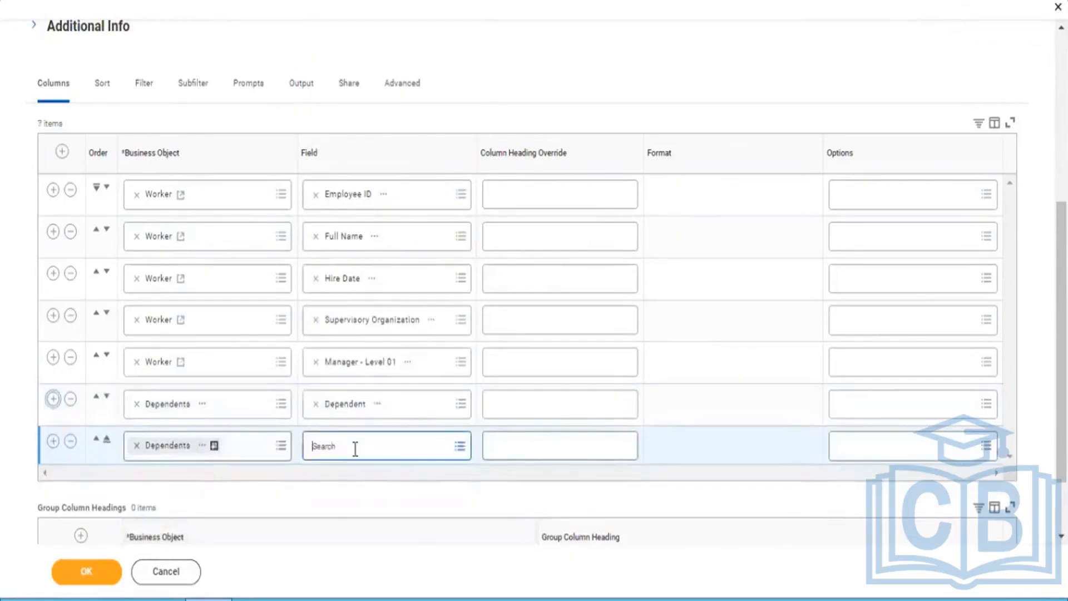
text(Relationship)
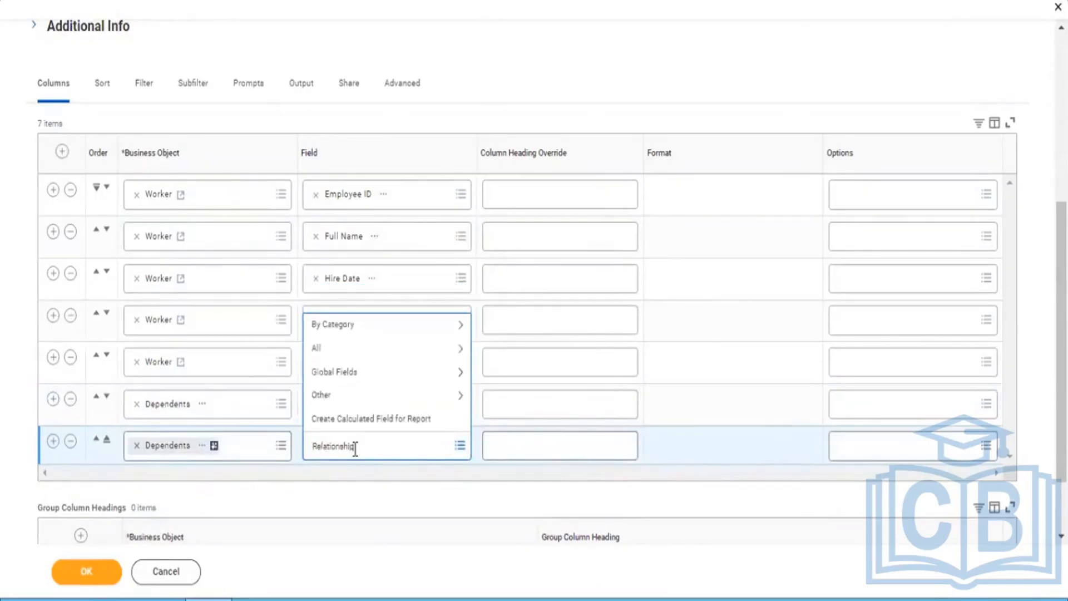
key(Return)
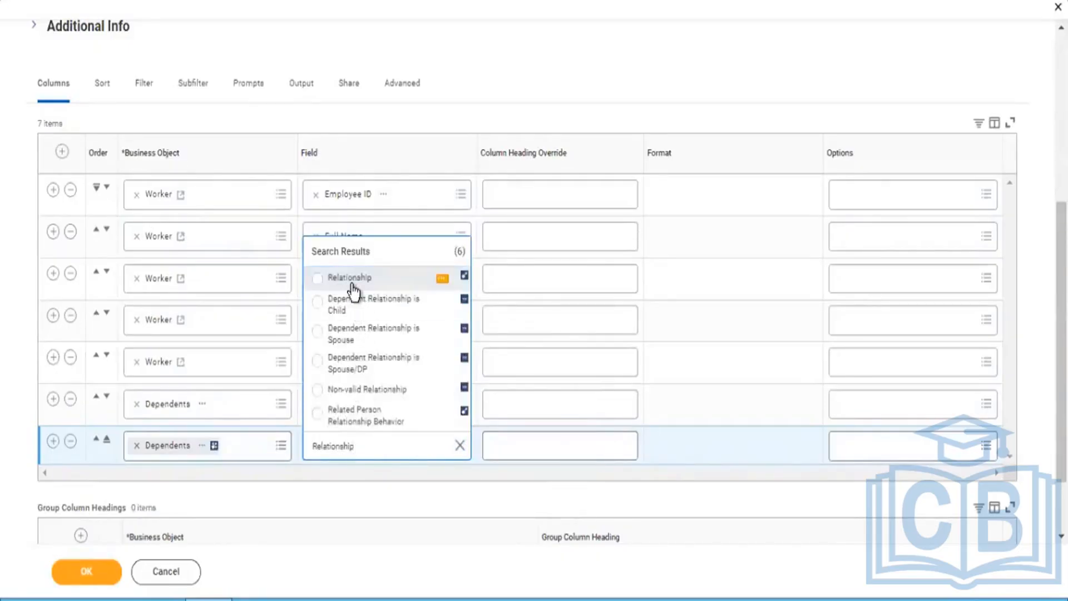
click(350, 278)
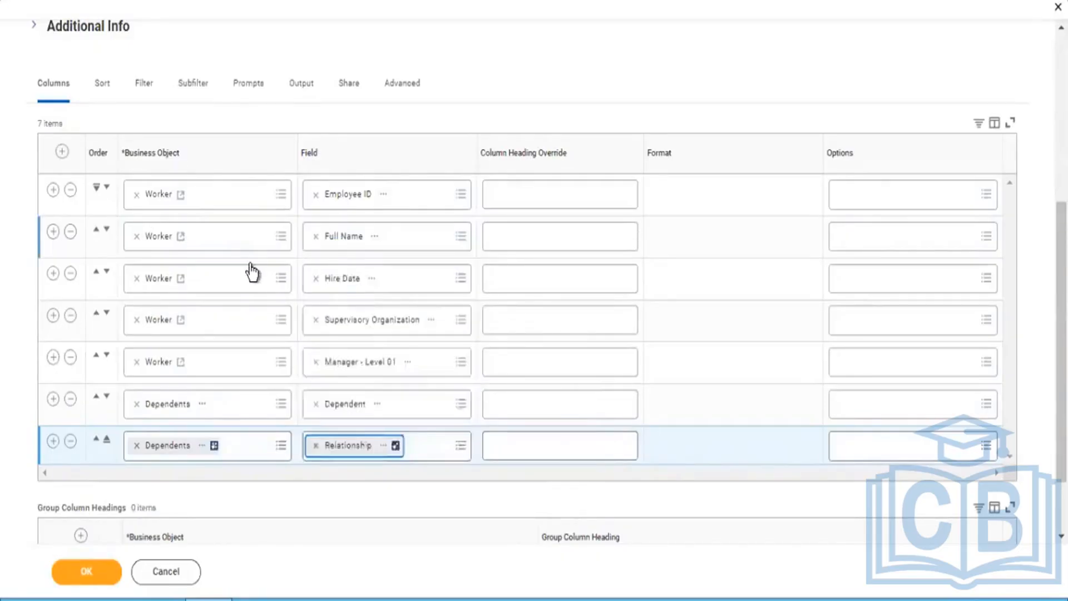
Step: Set the operator of the Relationship condition in the Dependents subfilter to "in the selection list"
click(188, 95)
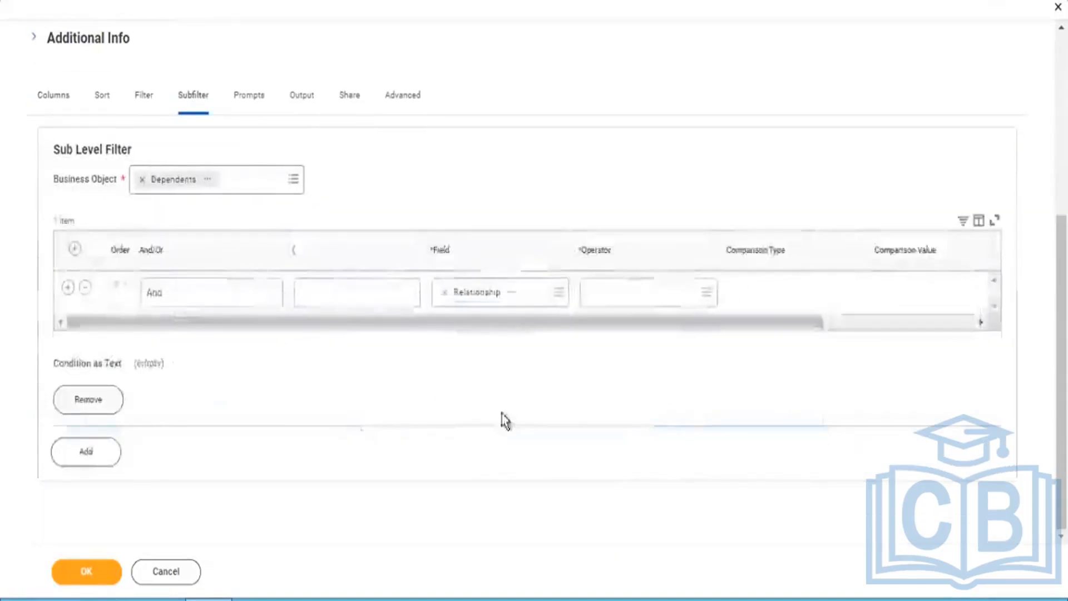
click(640, 300)
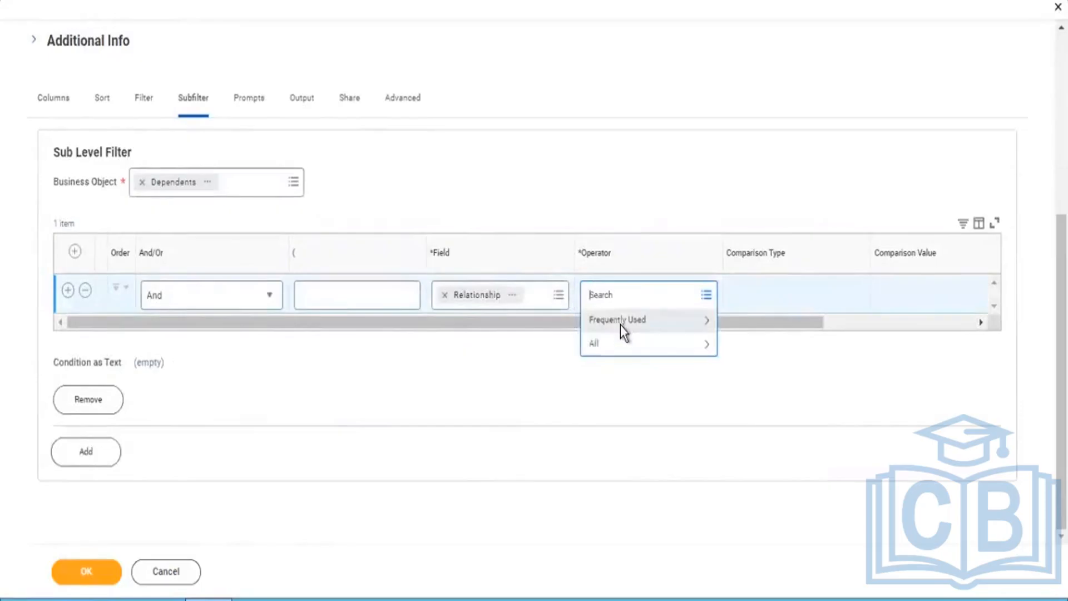
click(621, 326)
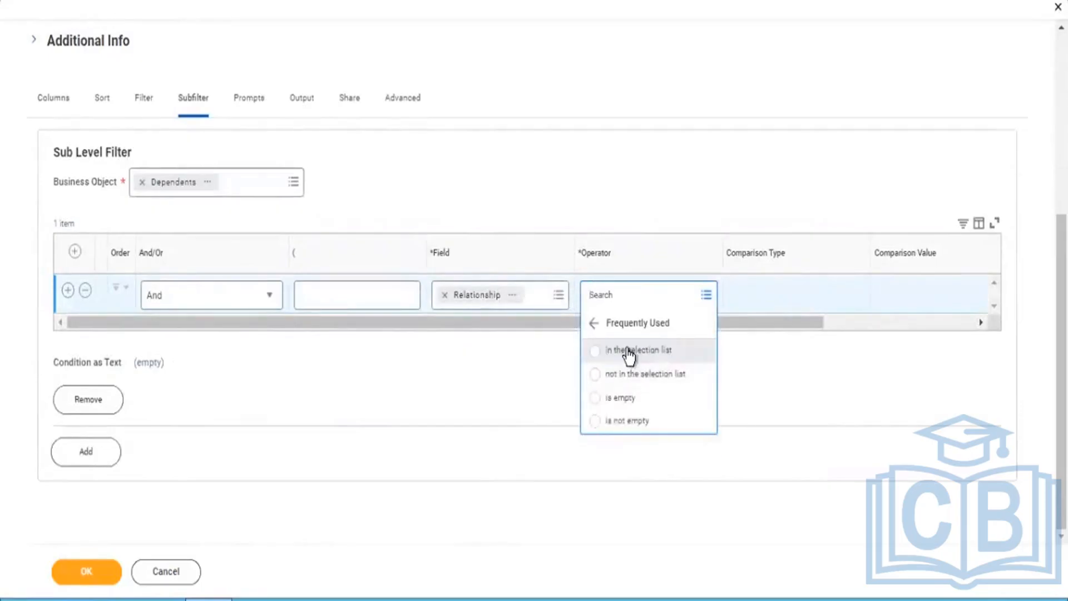
click(629, 352)
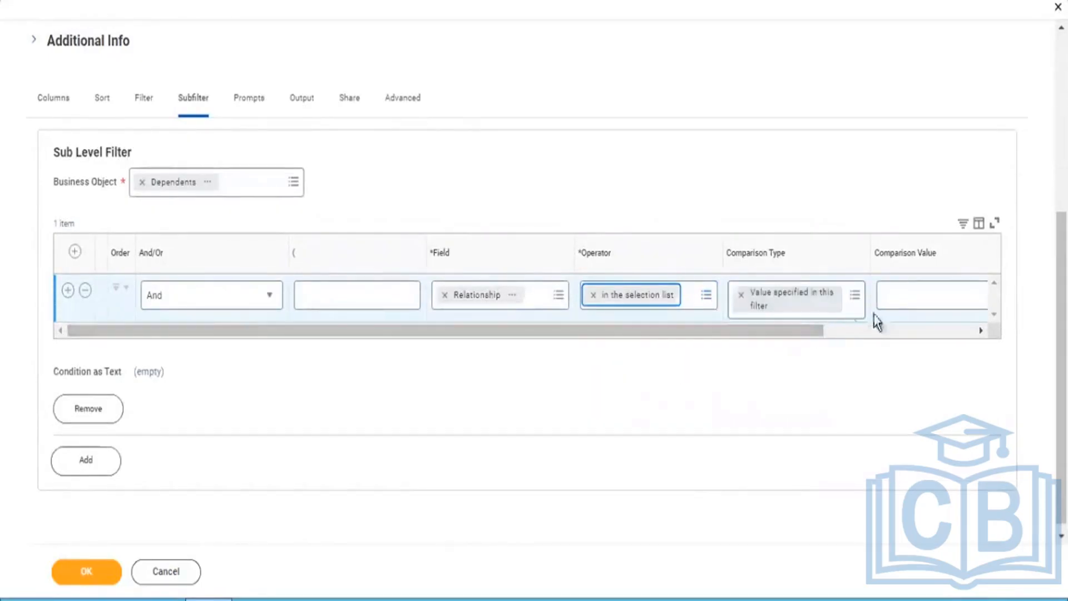
Step: Set the comparison value of the Relationship subfilter condition to Child and save the report definition
drag(785, 333, 861, 339)
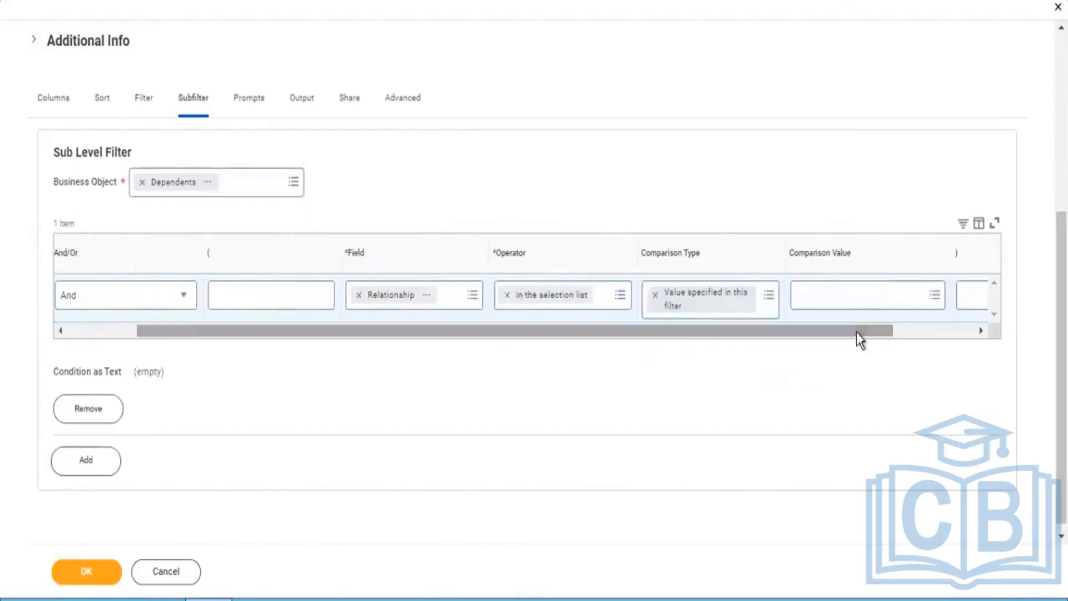
click(837, 291)
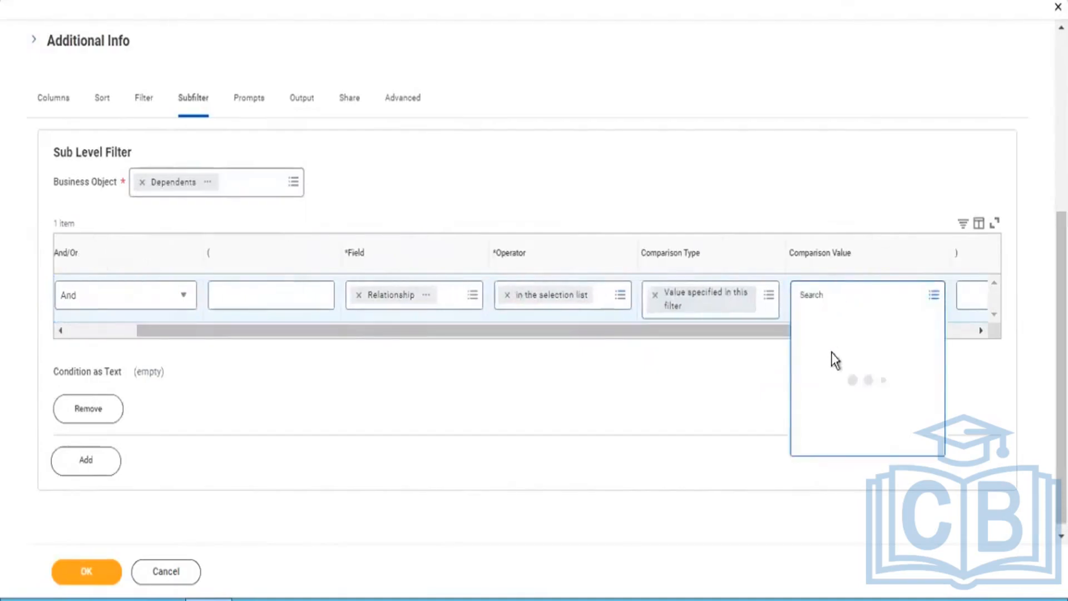
click(831, 350)
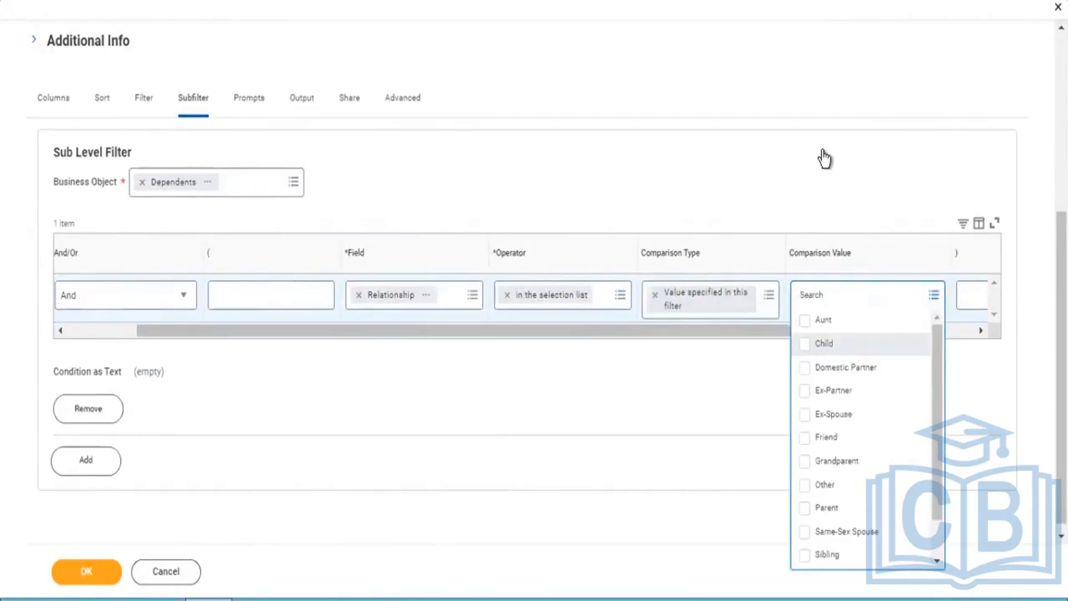
click(679, 110)
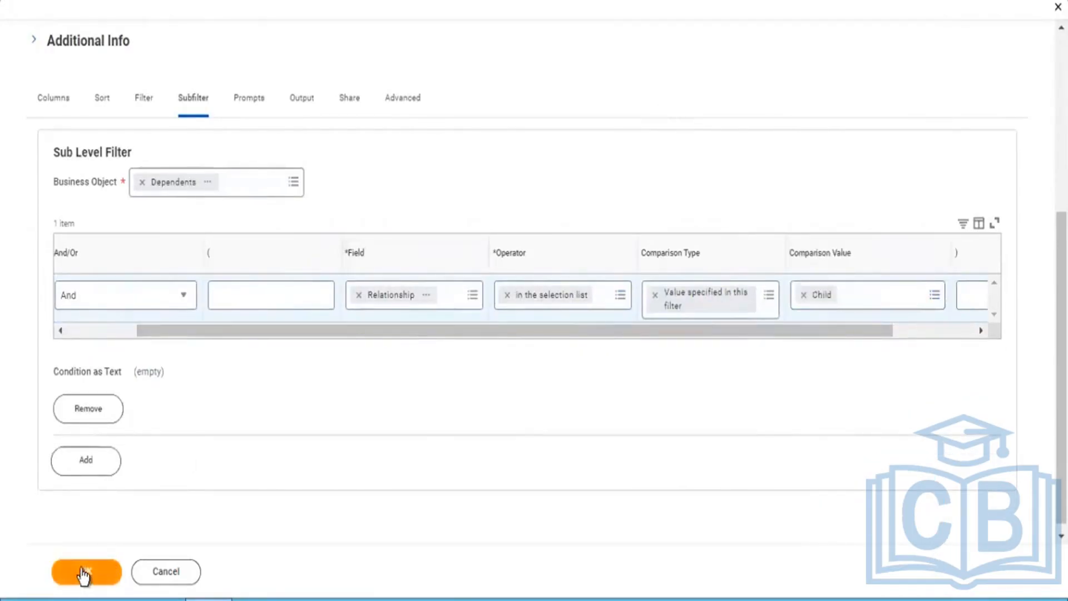
click(83, 575)
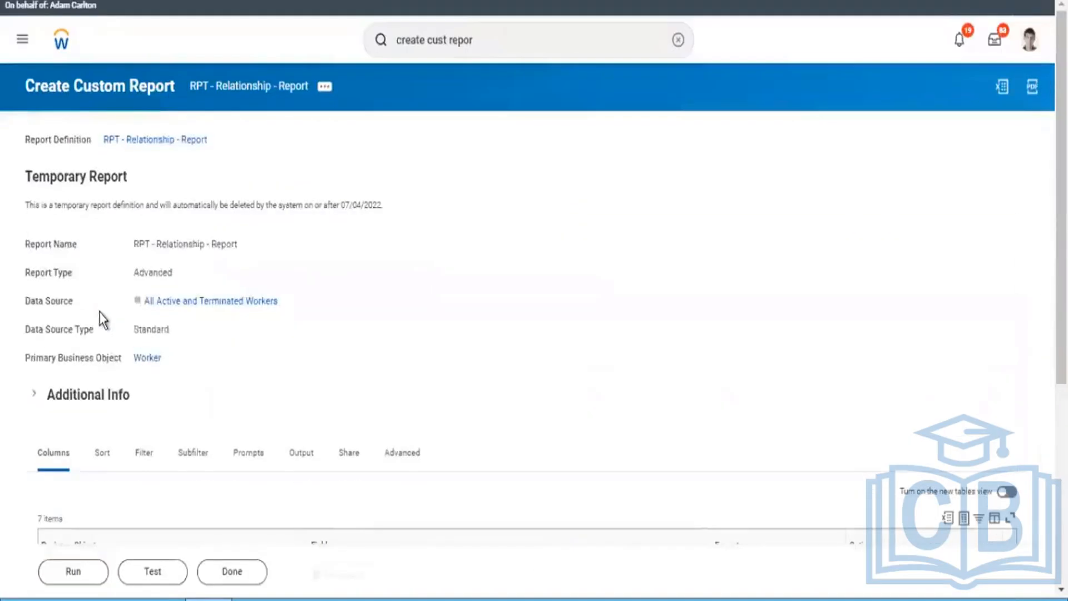
Step: Run the report and examine the Dependents columns for workers without a listed child
click(89, 571)
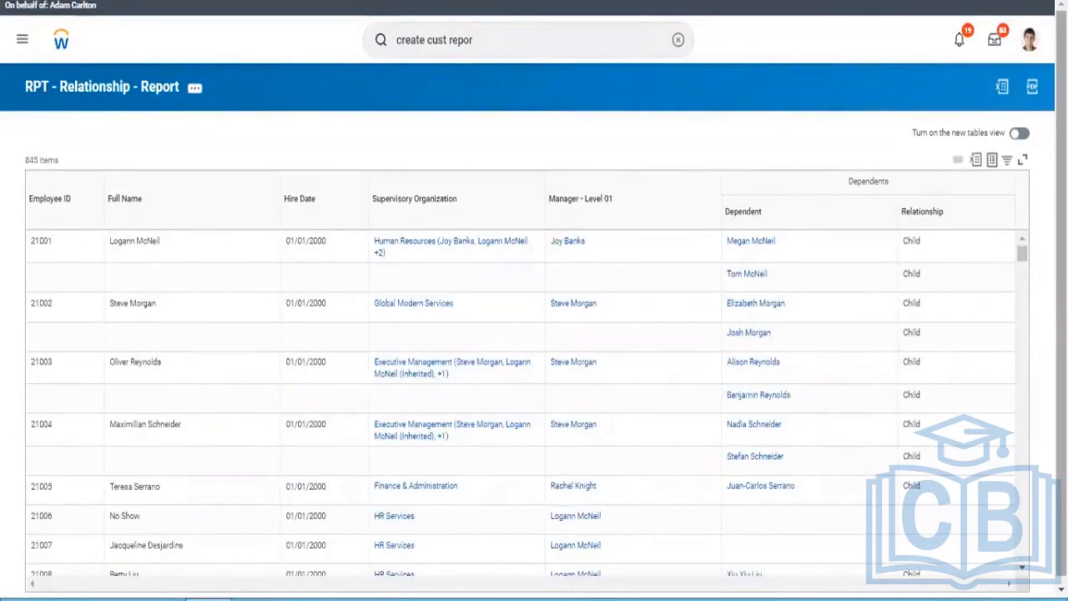
scroll(534, 300, down, 1)
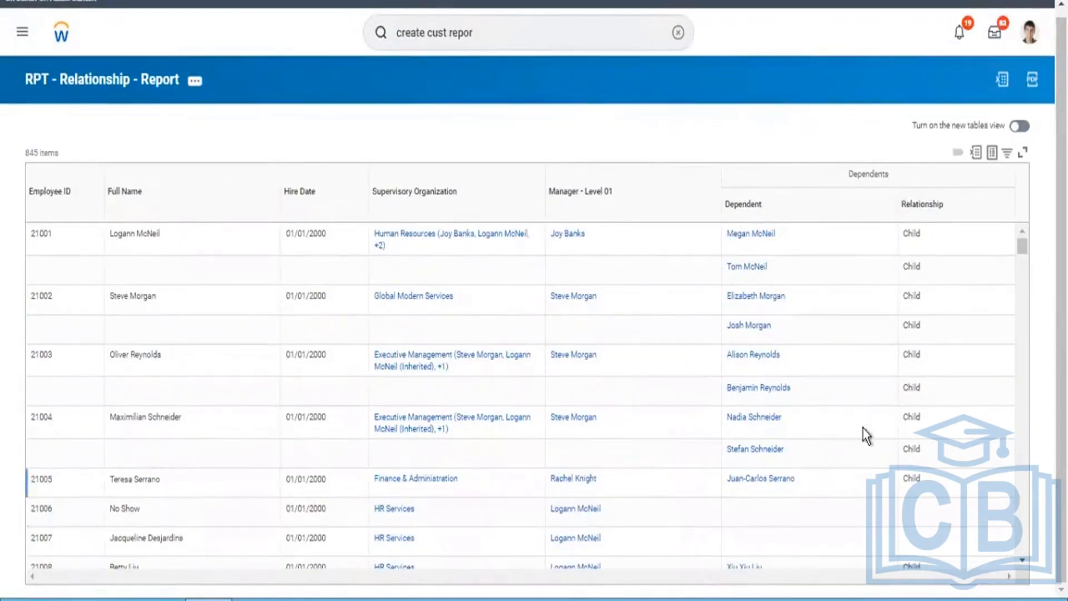
mouse_move(1020, 247)
mouse_down()
mouse_move(1020, 256)
mouse_move(1020, 238)
mouse_up()
drag(1022, 245, 1024, 254)
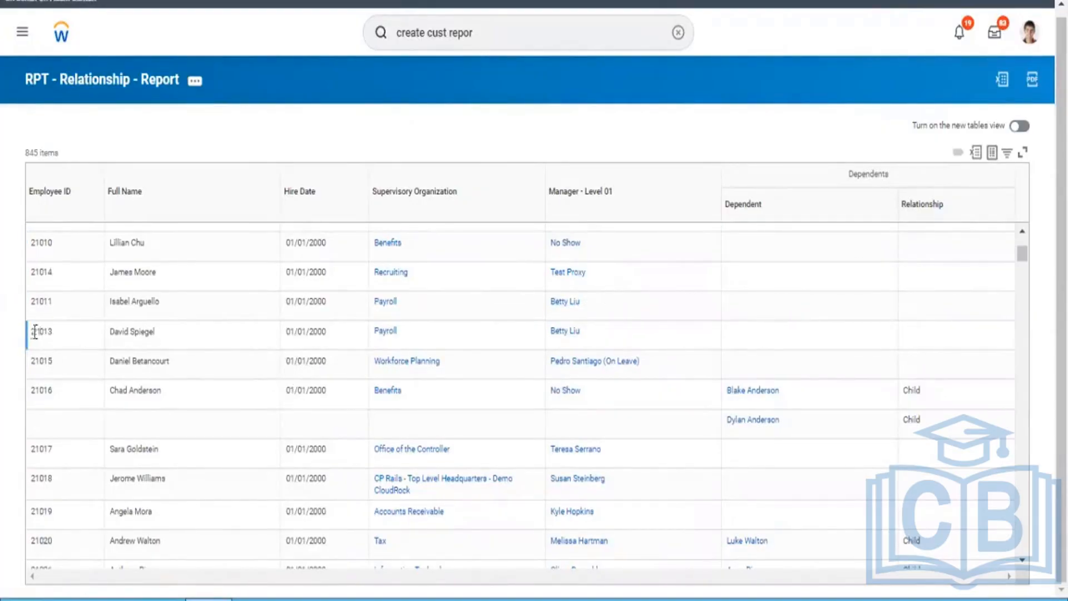
Step: Copy the employee ID of a Payroll worker without listed dependents and open that worker's profile in a duplicate browser tab
drag(31, 332, 55, 334)
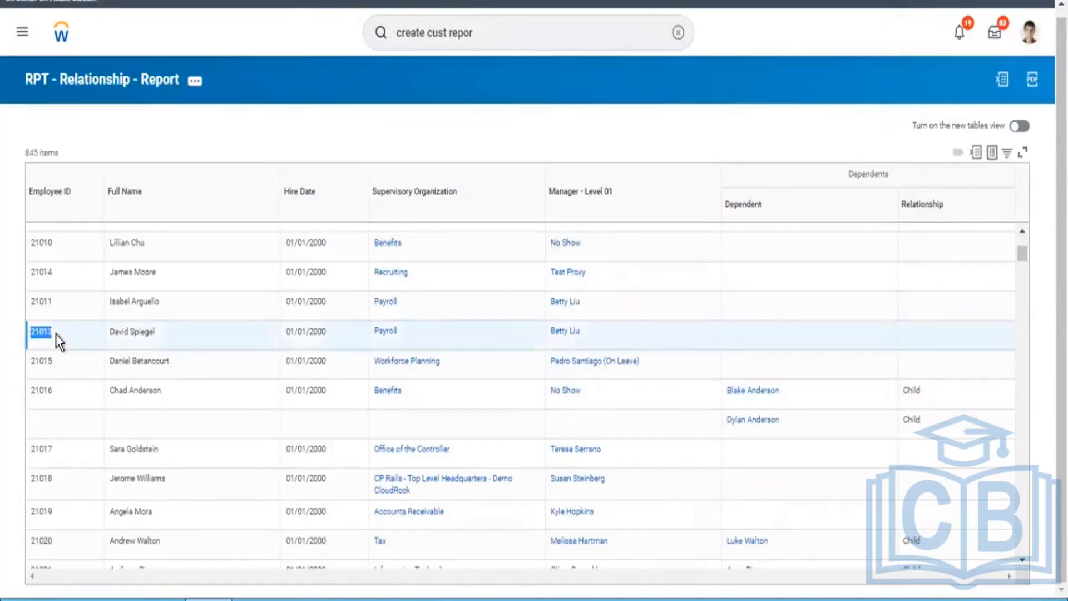
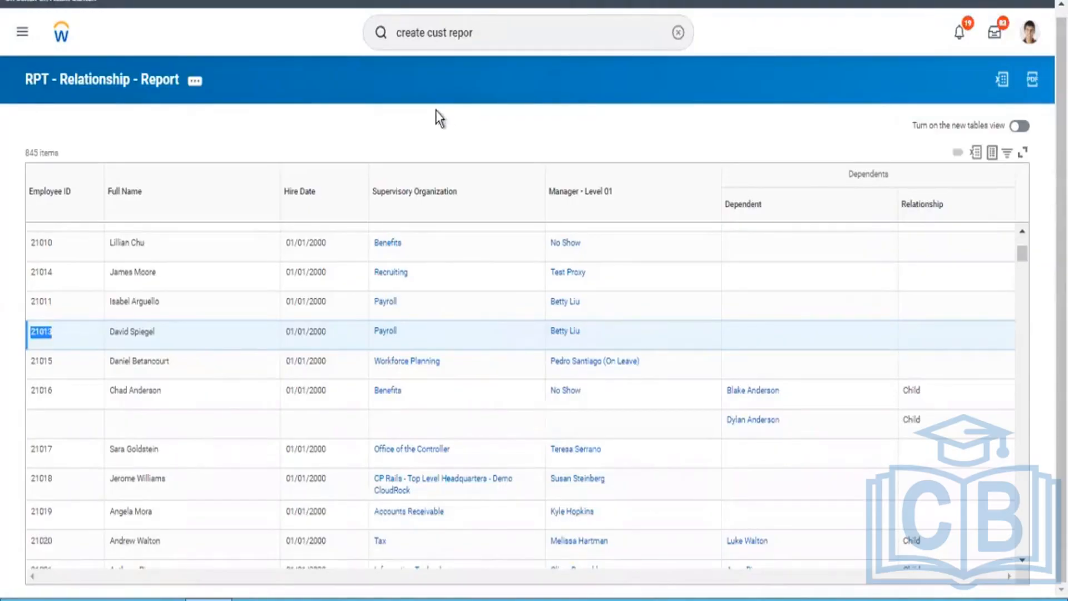
click(557, 77)
right_click(489, 3)
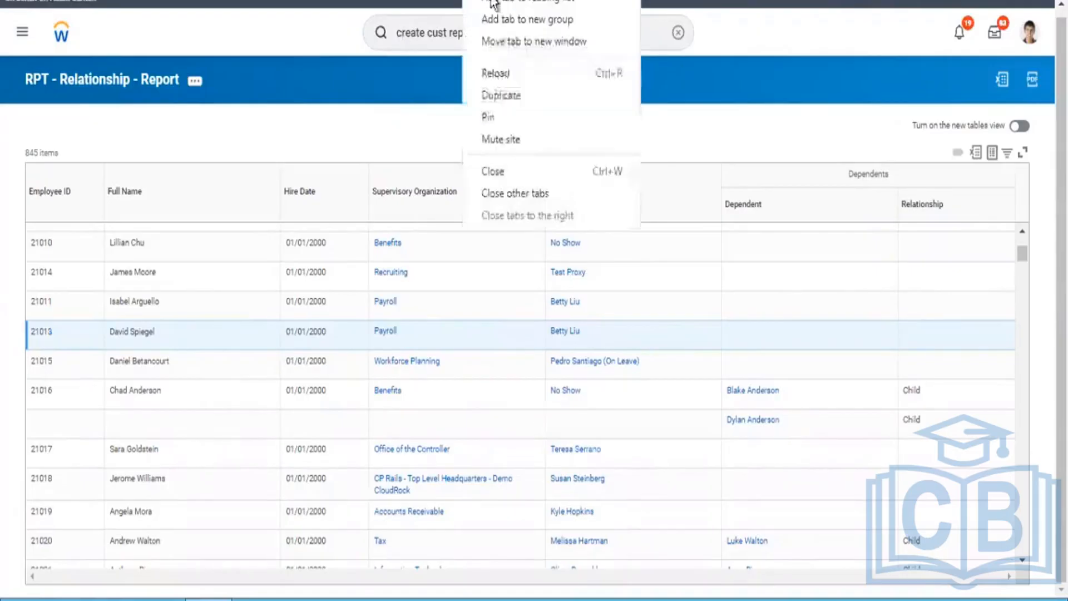
click(492, 95)
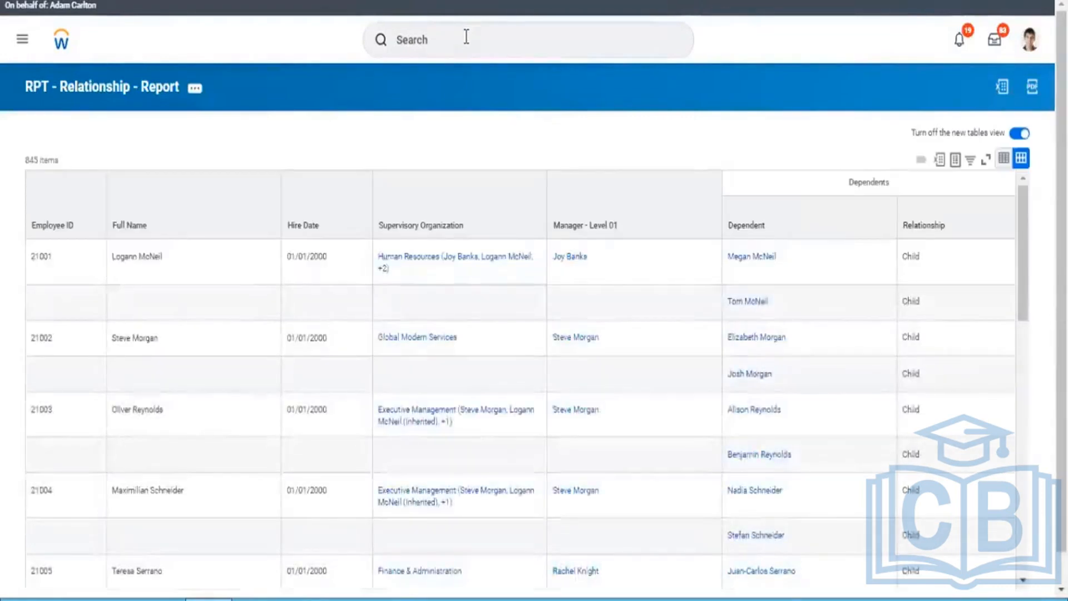
click(466, 37)
text(21013)
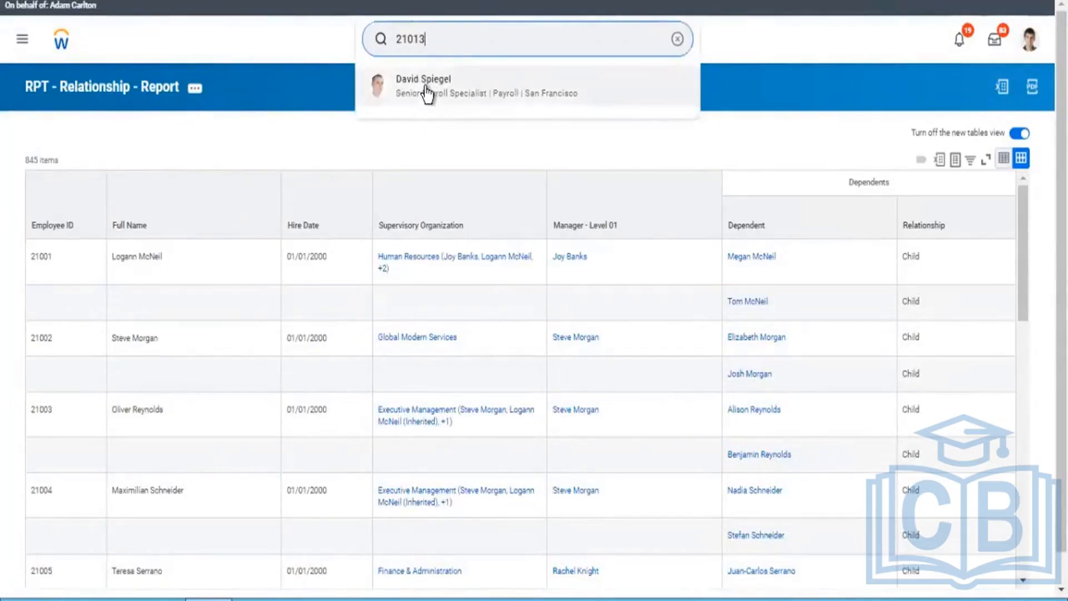
click(425, 88)
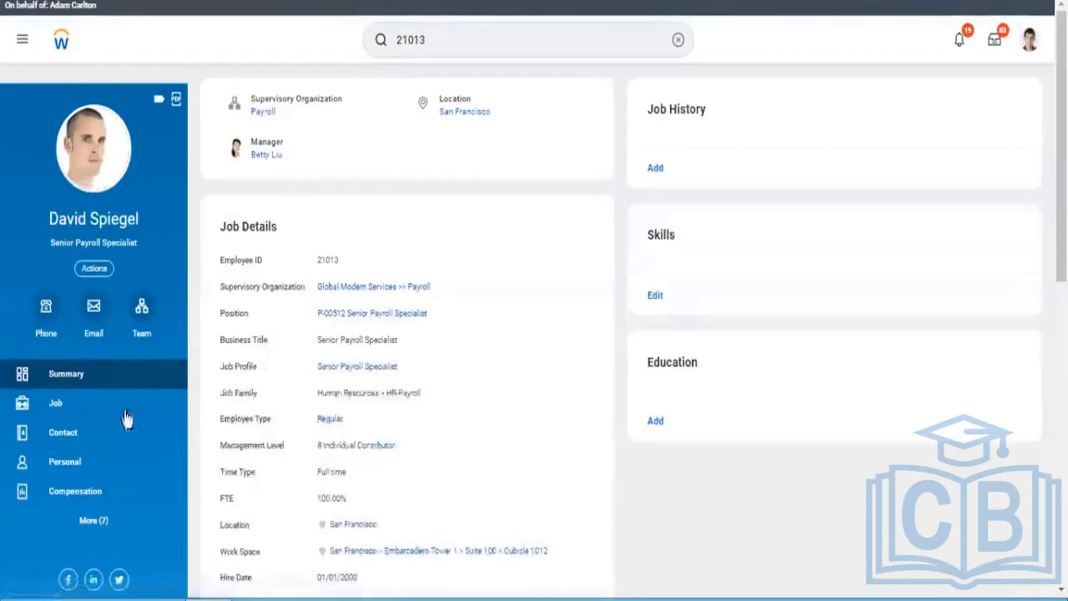
Step: Check the Dependents section of the worker's Benefits information
click(93, 523)
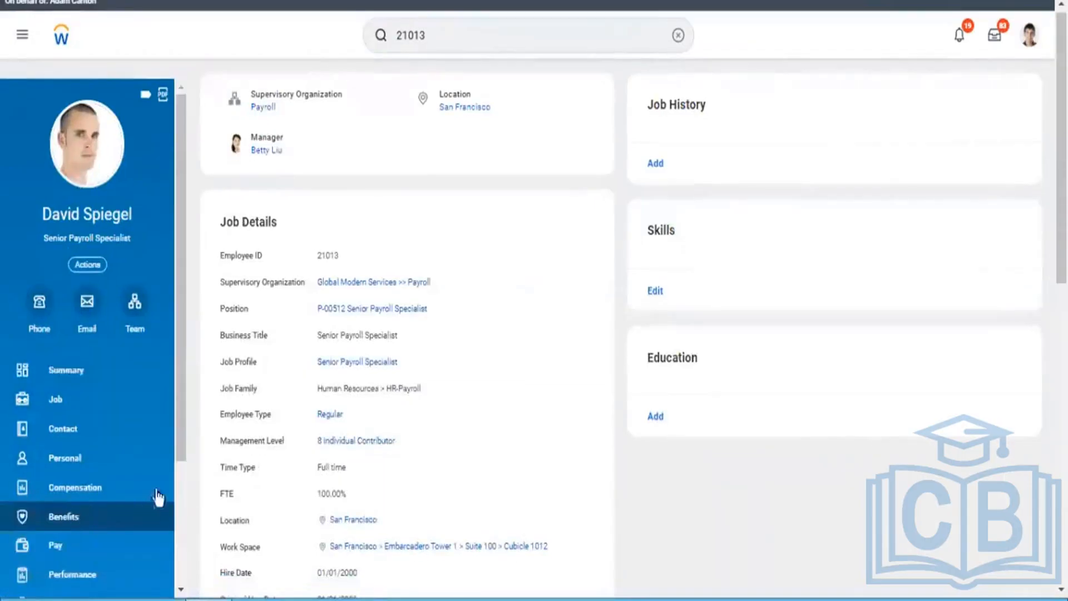
click(106, 521)
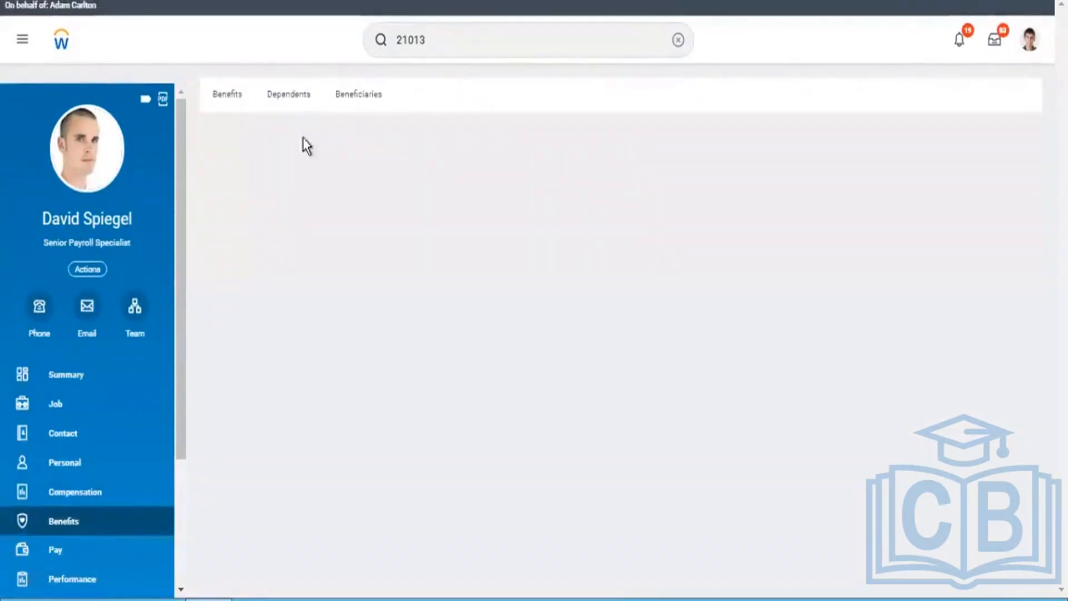
click(294, 94)
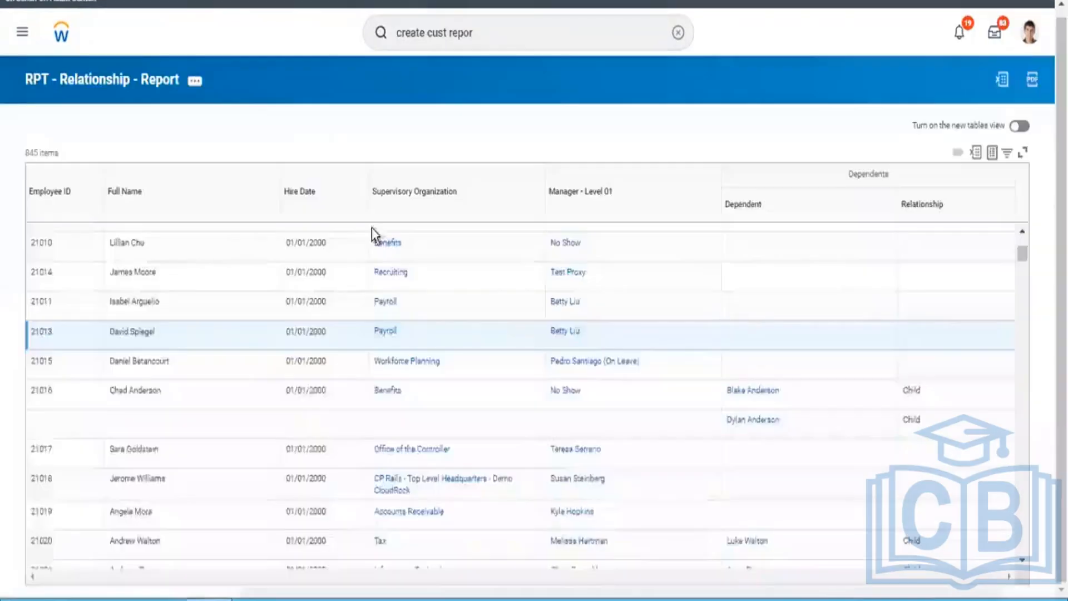
Step: Return to the report results, open the report definition for editing and add a condition row under Filter on Instances
click(196, 85)
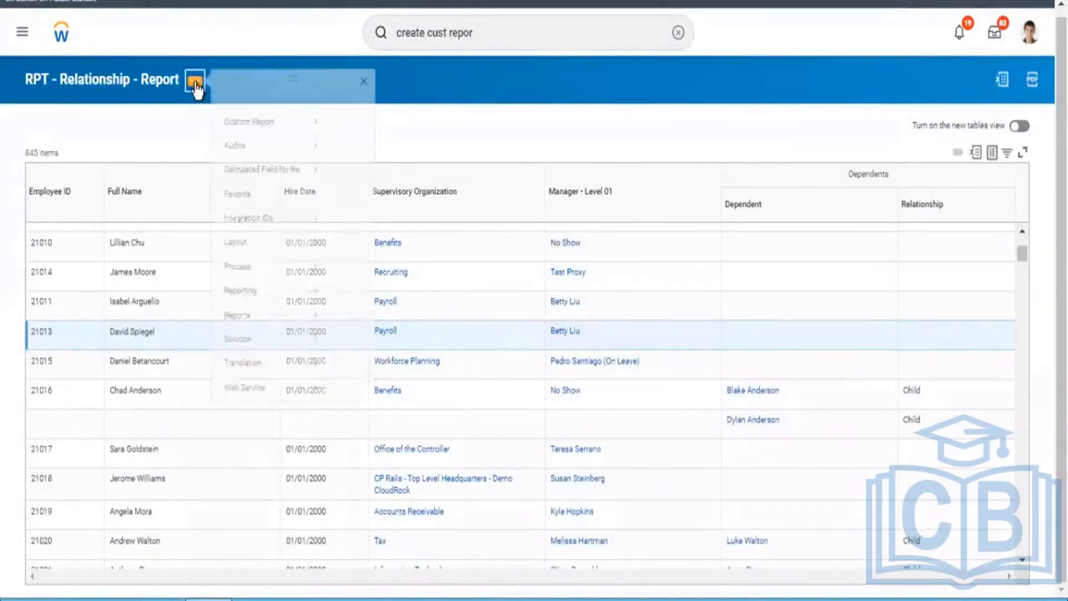
mouse_move(265, 144)
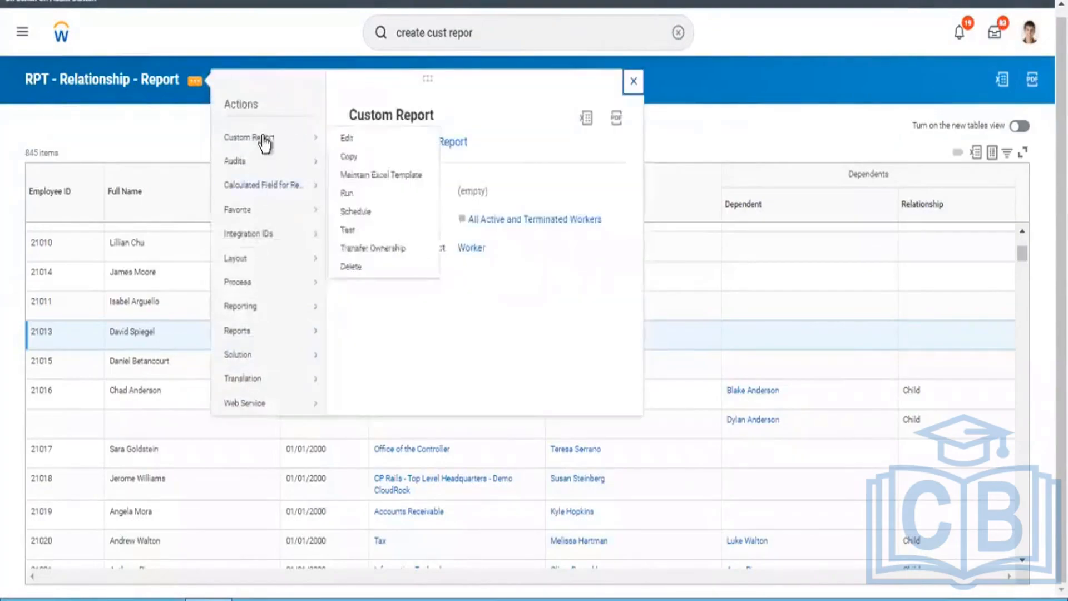
click(349, 142)
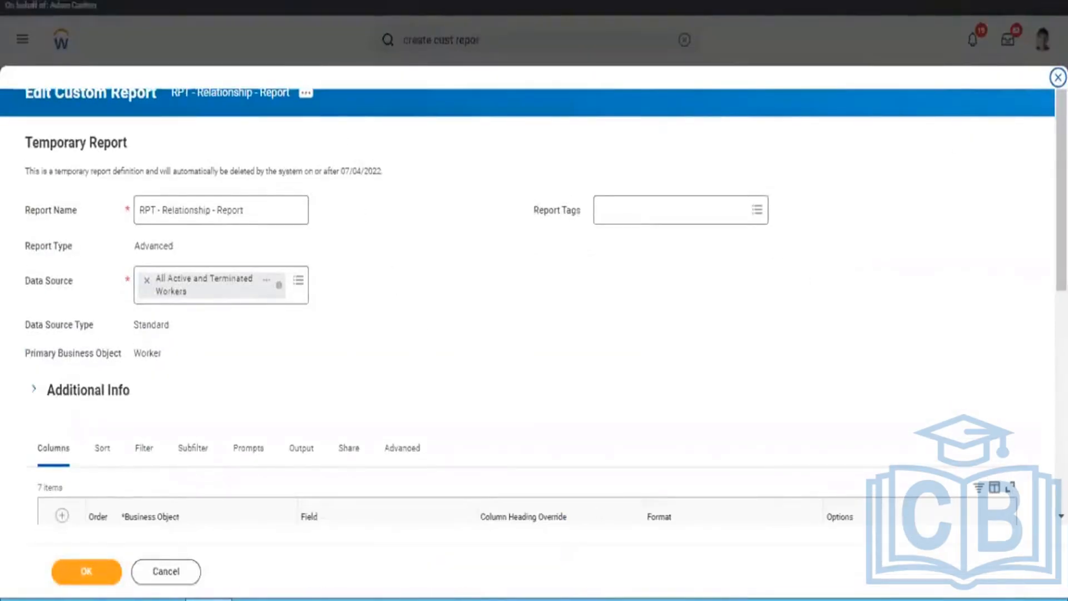
scroll(534, 301, down, 4)
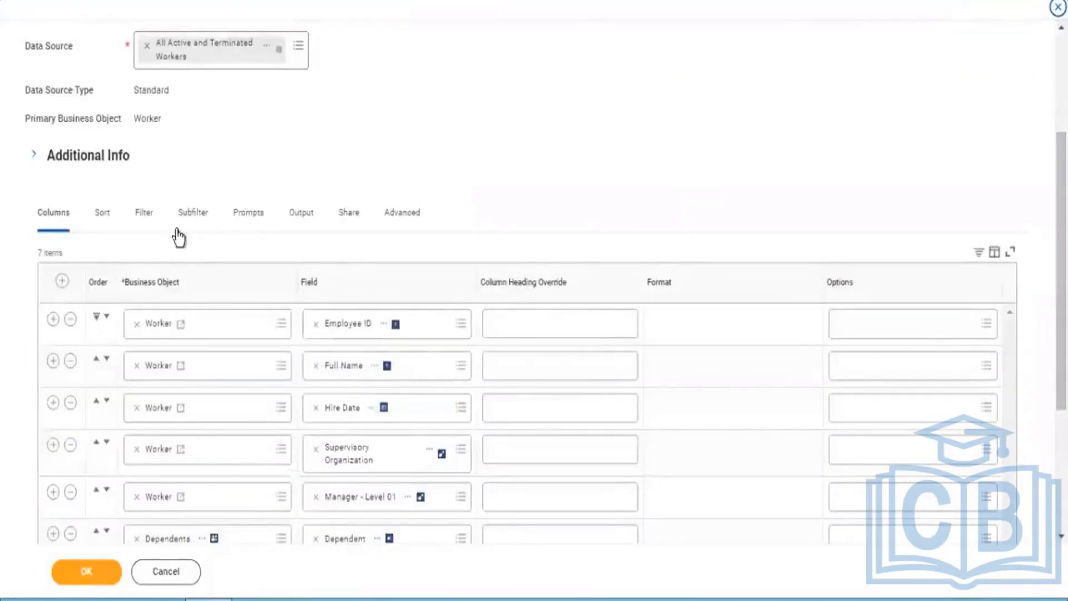
click(148, 224)
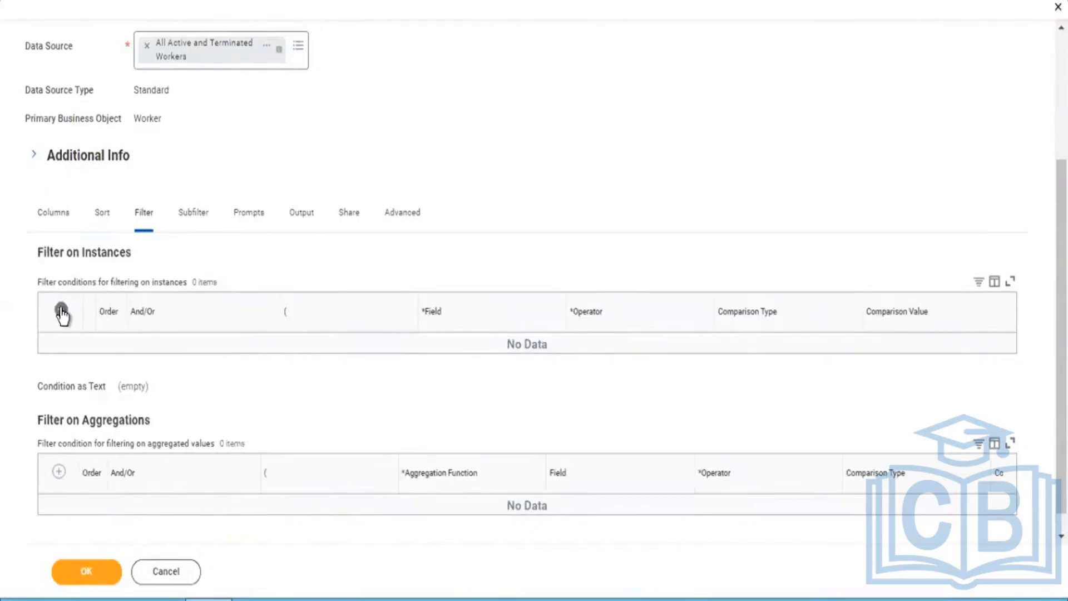
click(61, 309)
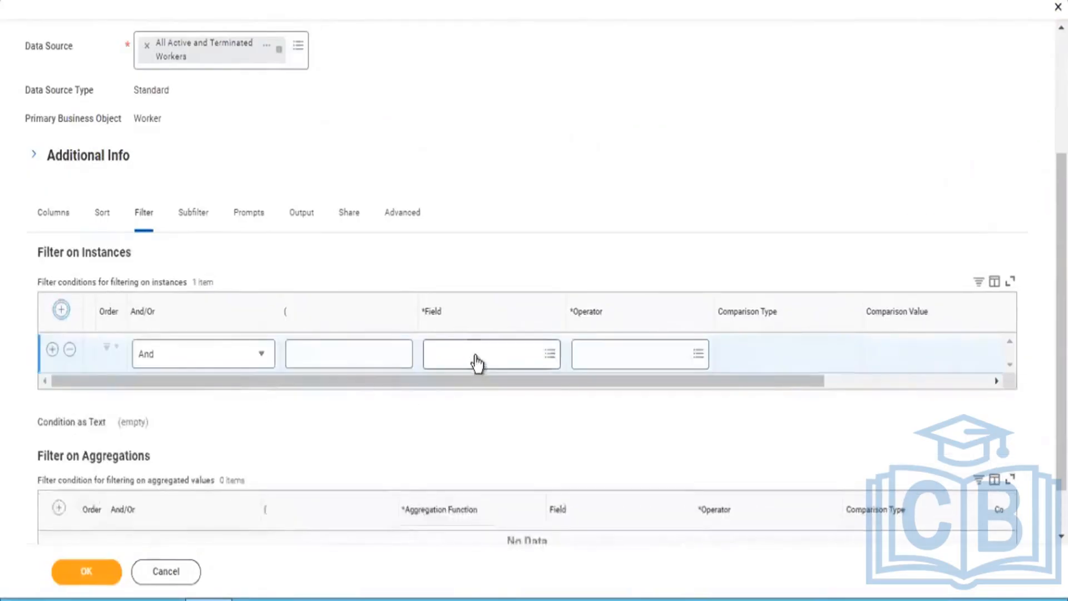
Step: Search for Dependent and set the field of the new instance filter condition to Dependents
click(474, 353)
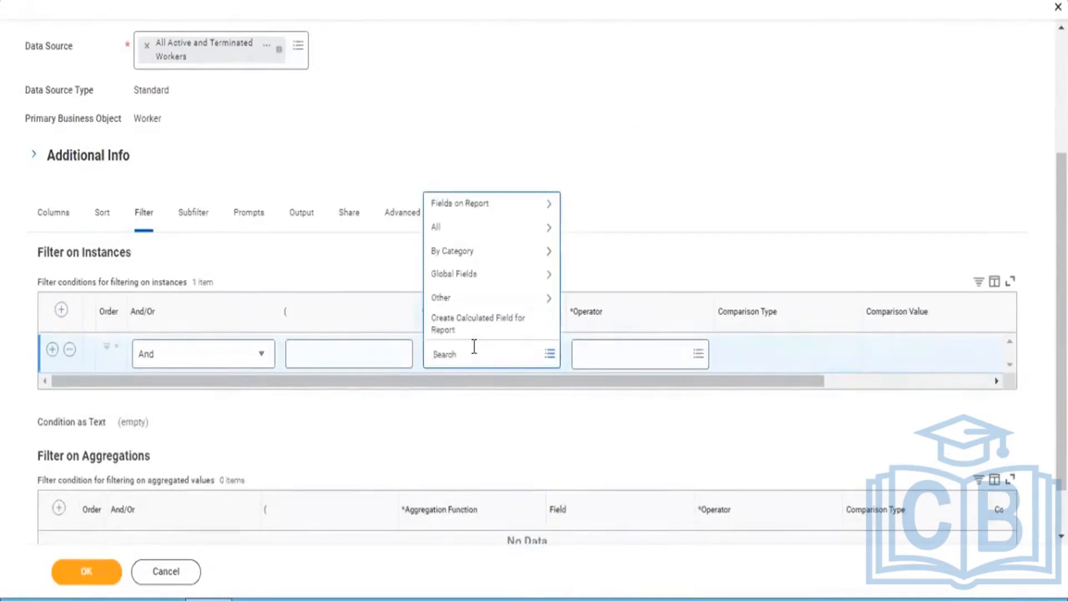
text(dD)
key(BackSpace)
key(BackSpace)
key(BackSpace)
text(D)
key(Return)
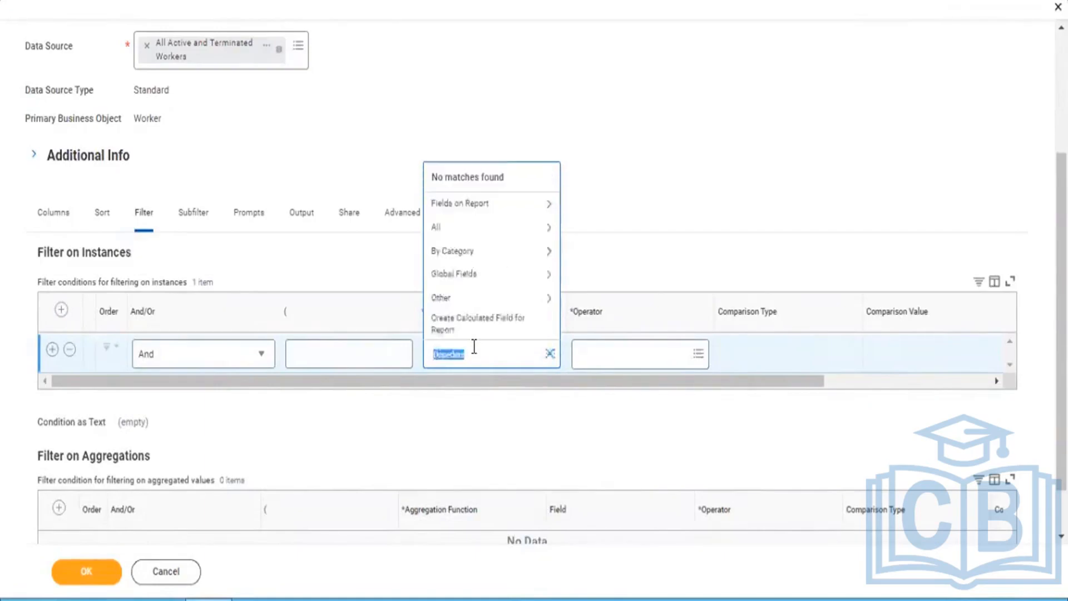
text(D)
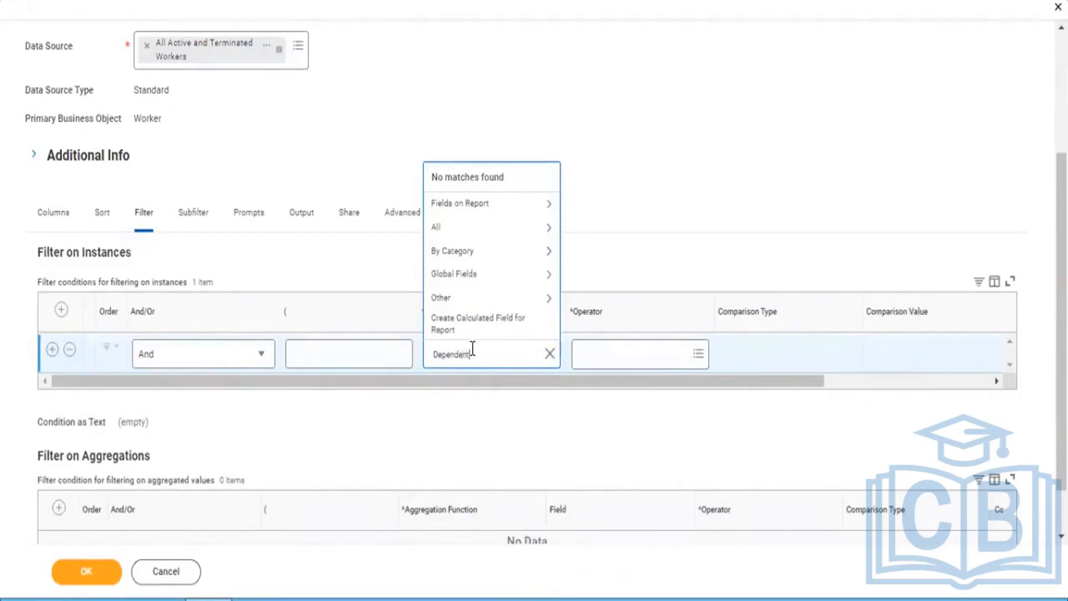
key(Return)
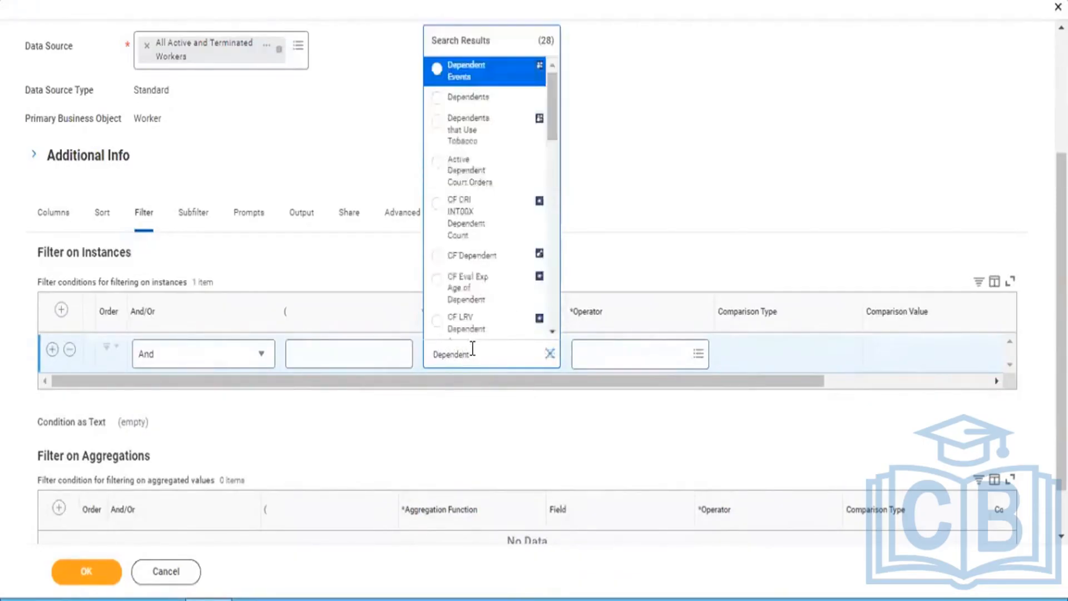
click(468, 99)
Step: Set the operator of the Dependents filter condition to "is not empty" and save the report definition
click(609, 353)
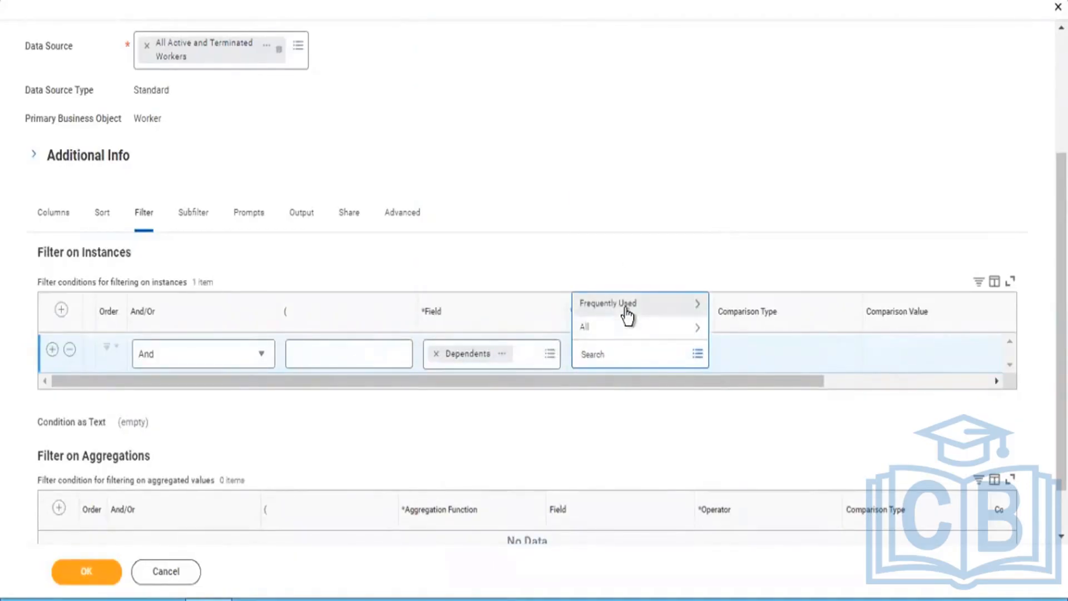
click(628, 315)
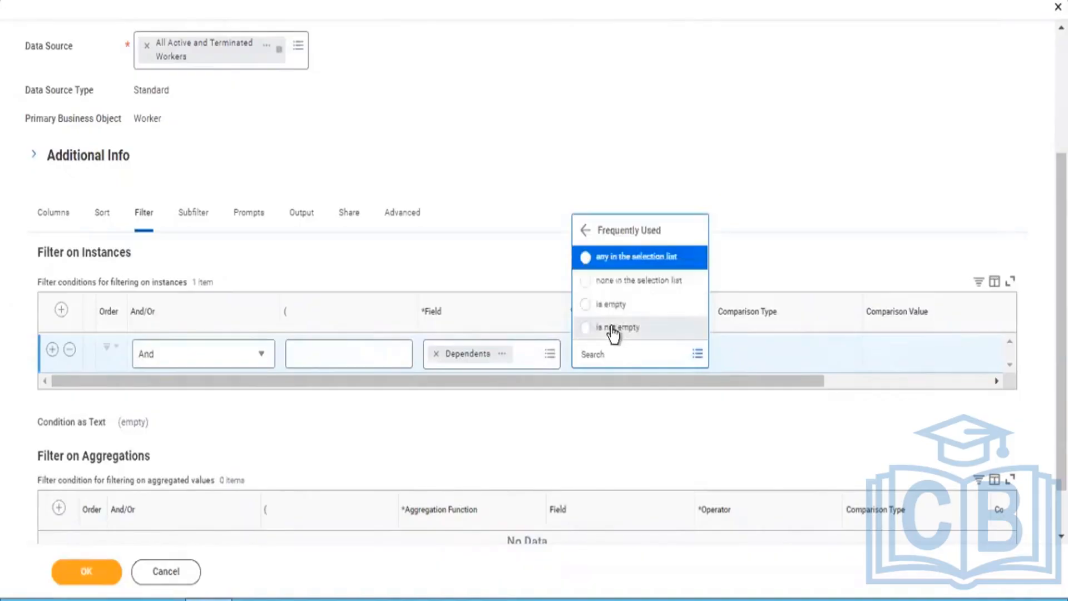
click(614, 328)
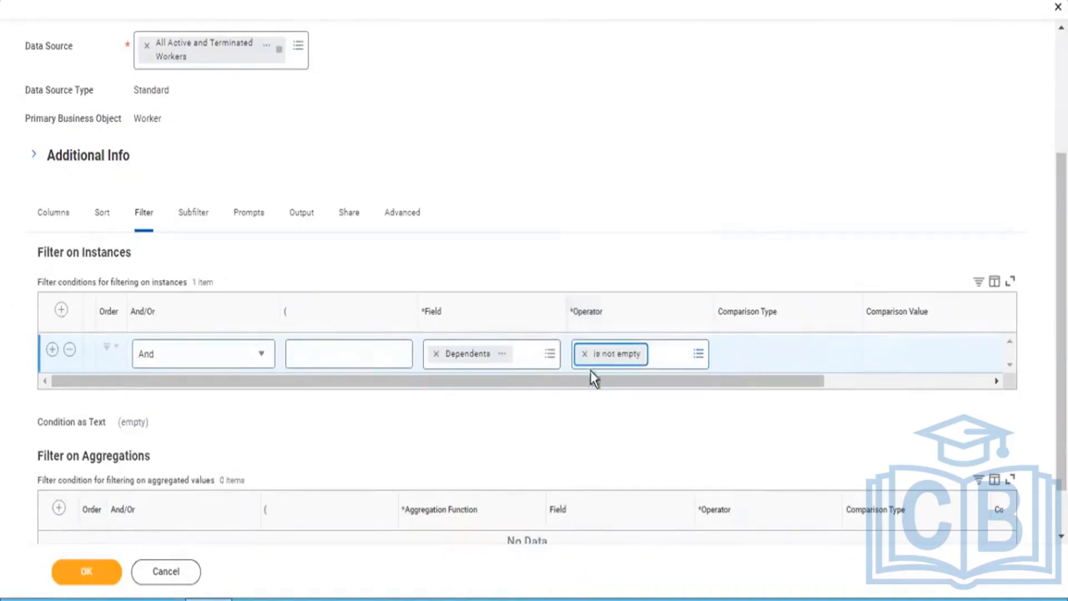
click(93, 574)
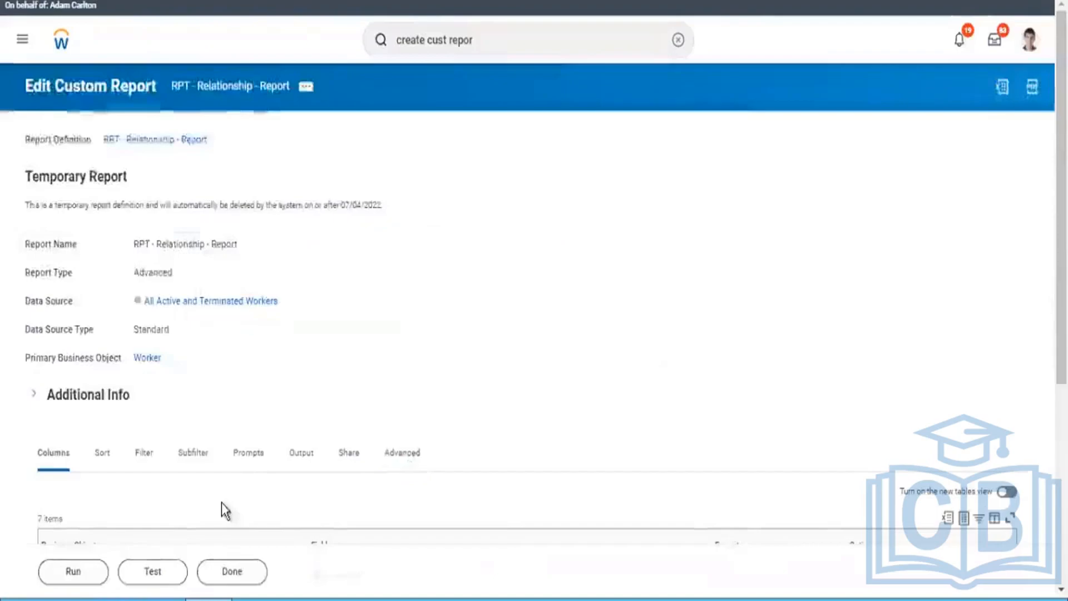
Step: Run the filtered report and look through its rows for workers without dependents
click(73, 574)
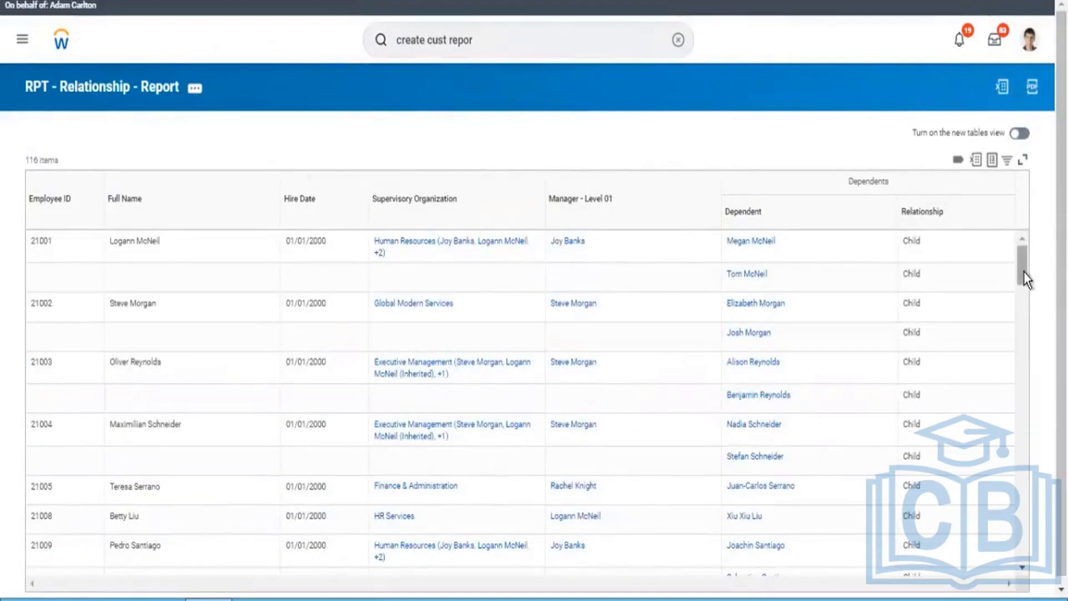
drag(1024, 273, 1016, 408)
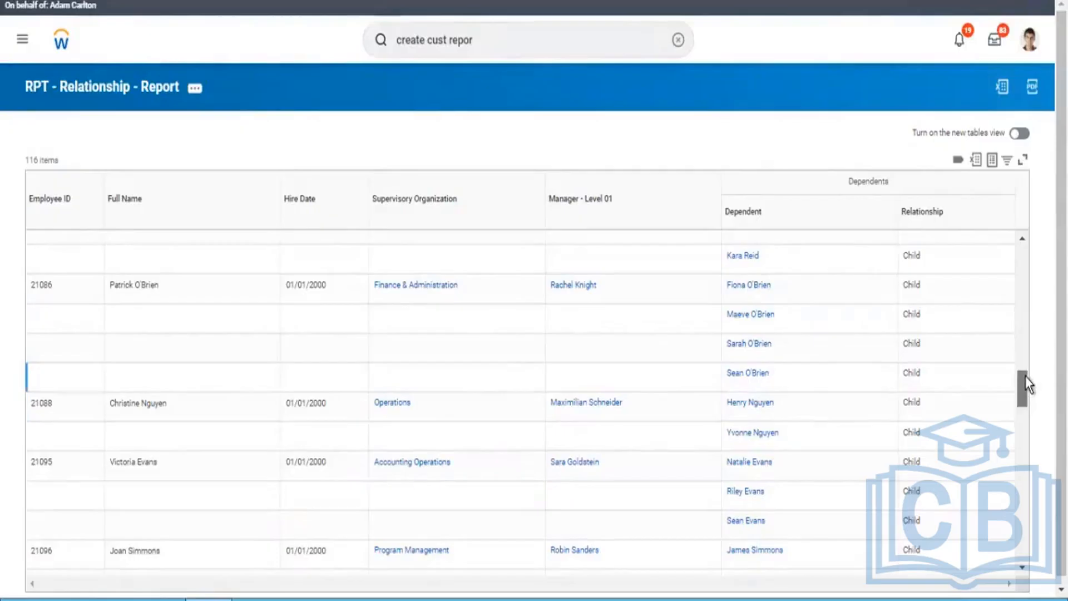
drag(1026, 376, 1025, 257)
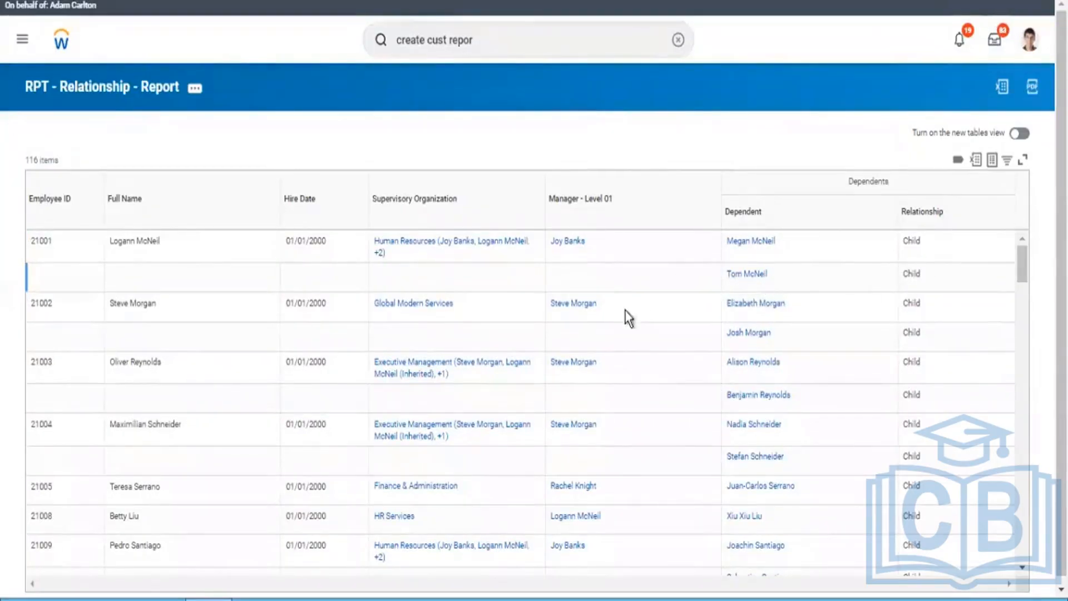
Step: Export the report's results table to Excel and open the downloaded workbook
click(976, 161)
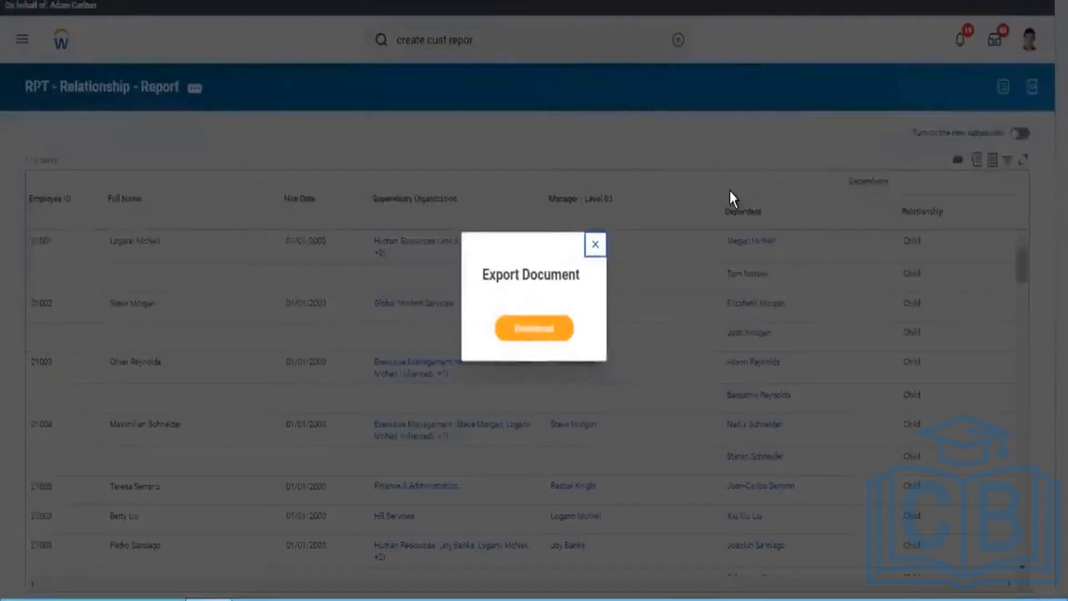
click(522, 332)
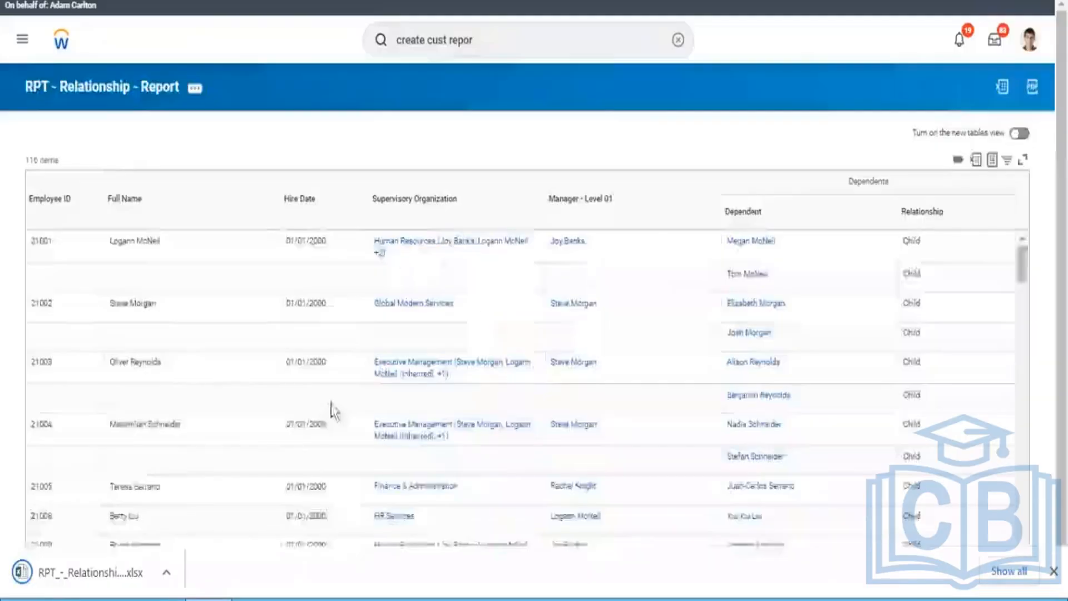
click(84, 569)
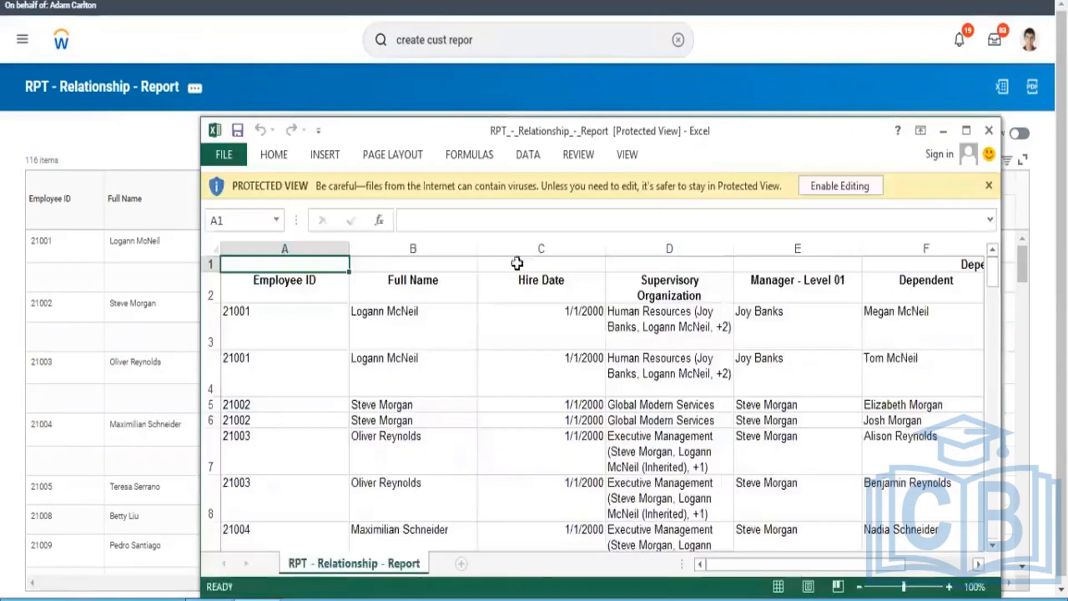
Step: Enable editing in the maximized workbook and select rows 3 and 4 to examine how a worker with two dependents is exported
click(966, 132)
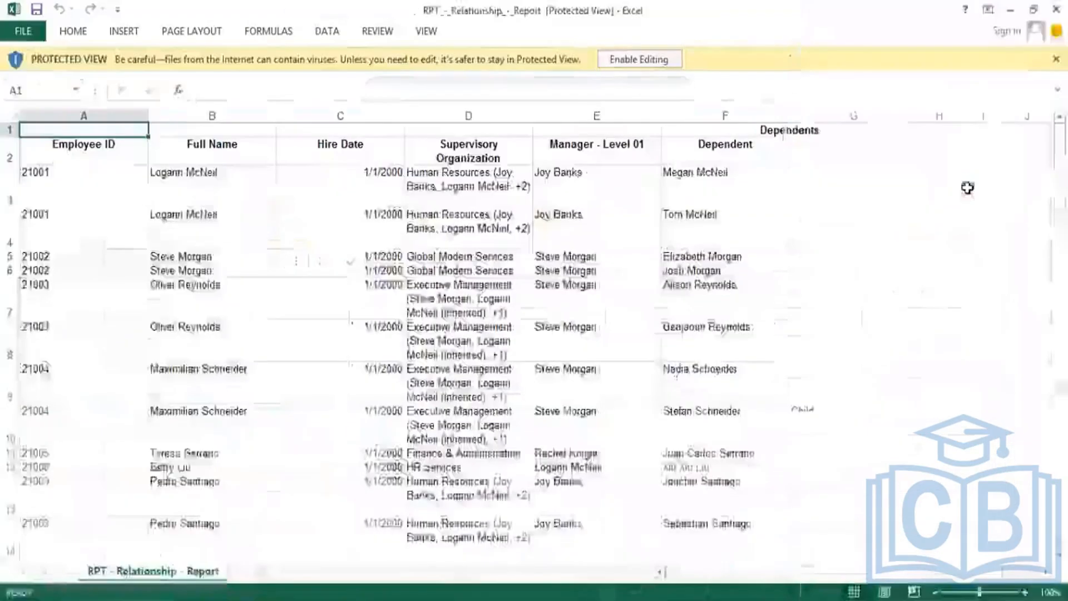
click(634, 59)
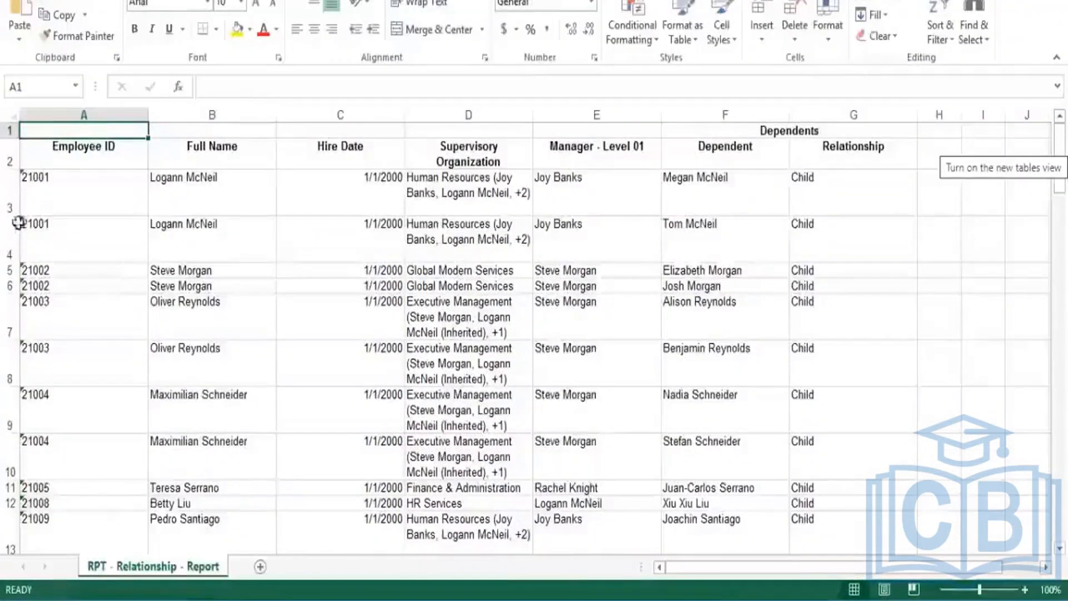
drag(11, 193, 10, 224)
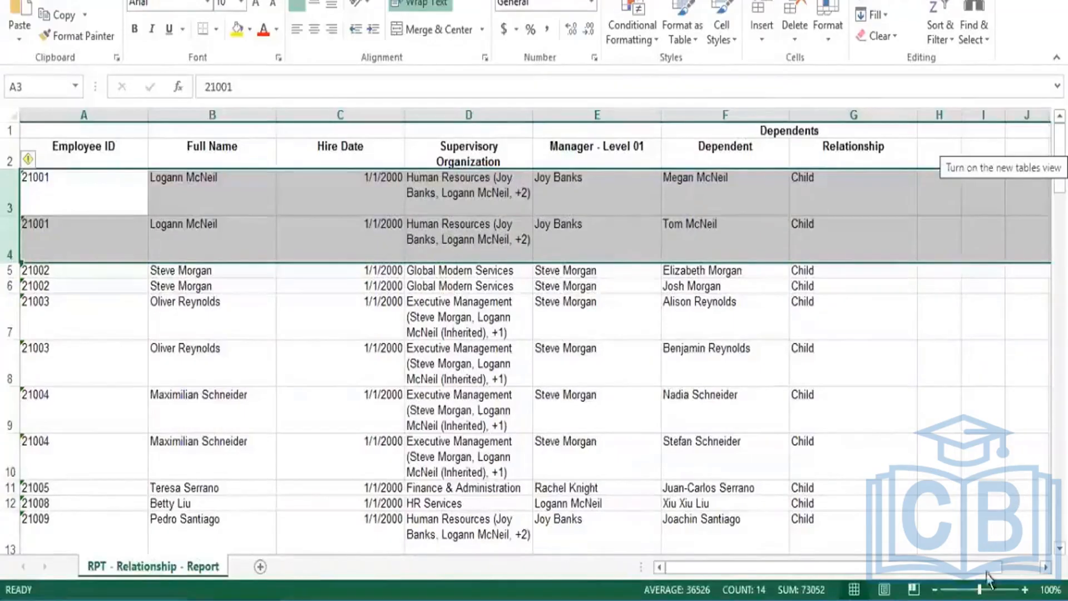
click(1027, 567)
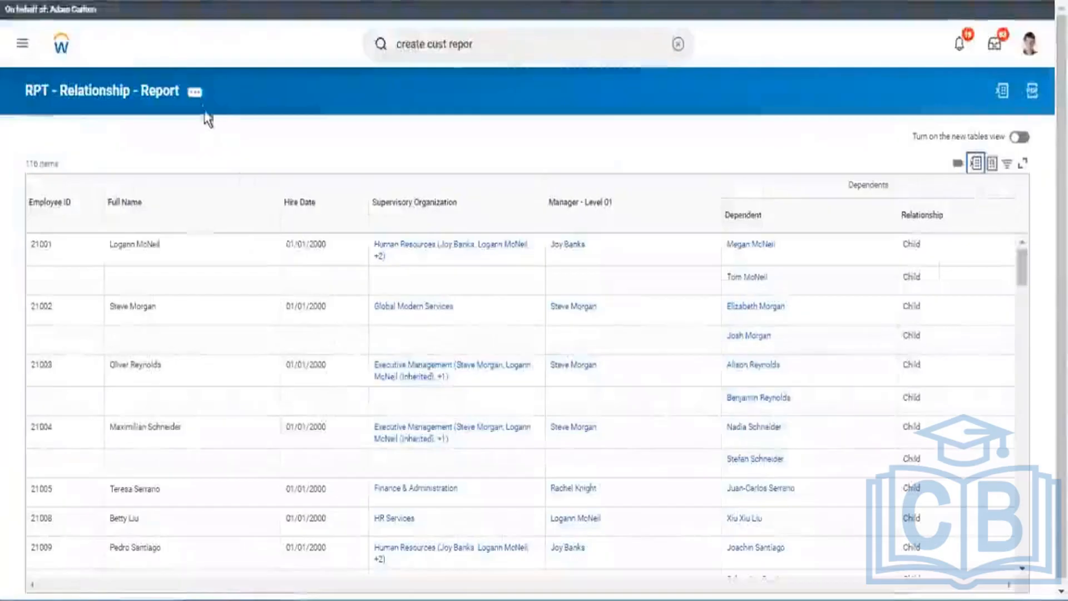
Step: Return to the report results, open the report definition for editing and add a second condition row to the Dependents subfilter
click(195, 93)
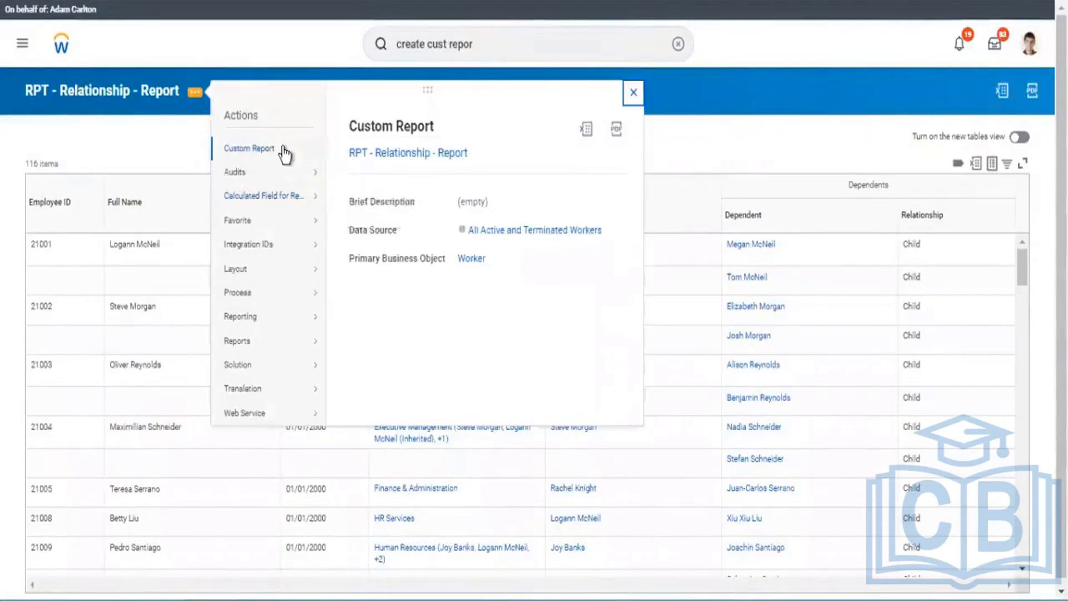
mouse_move(282, 149)
click(342, 149)
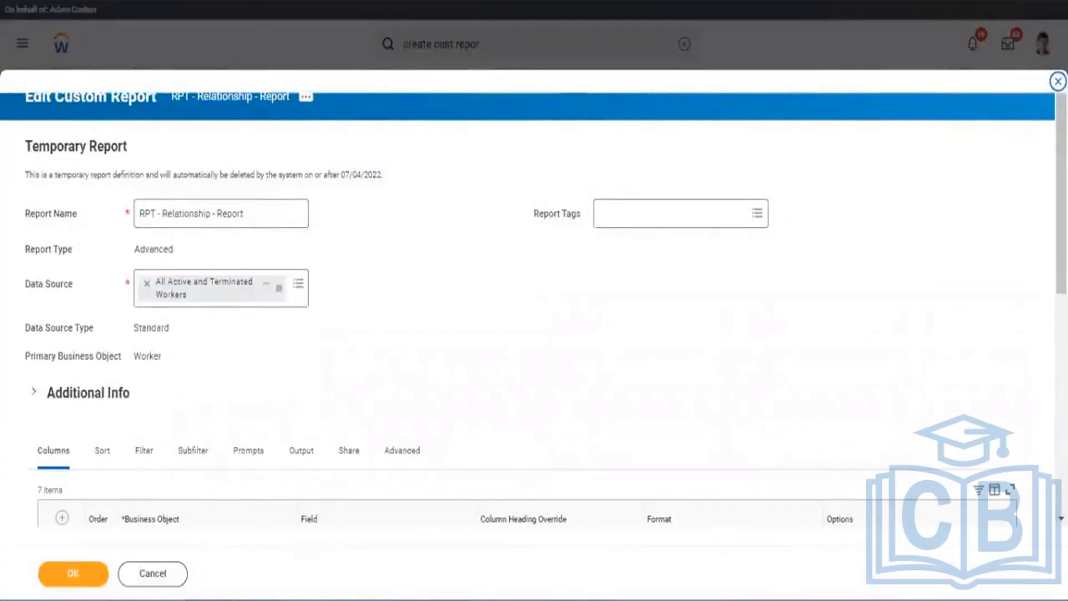
scroll(534, 301, down, 5)
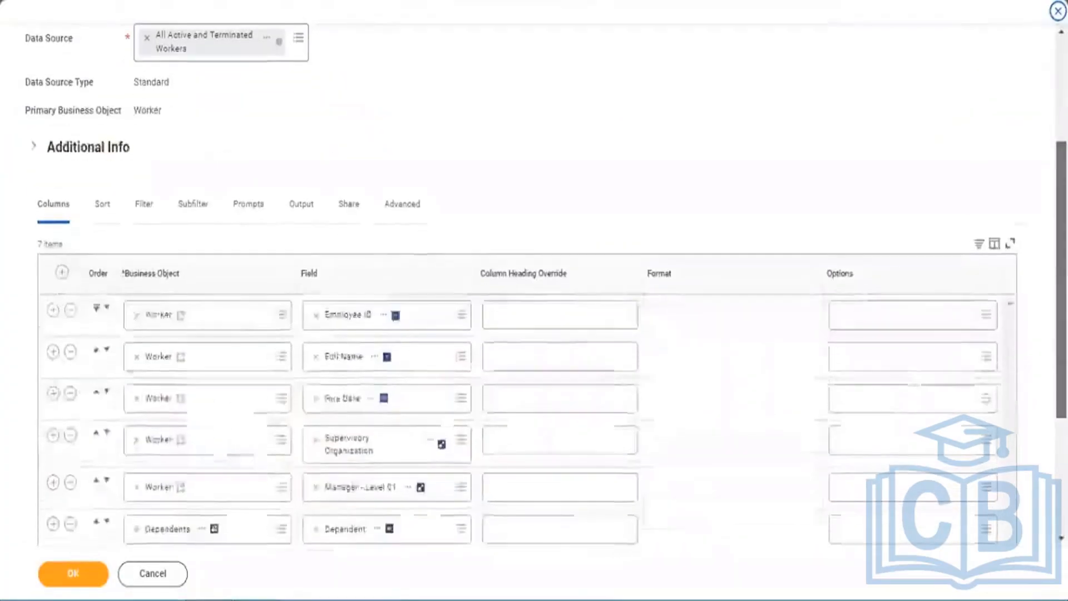
scroll(534, 301, down, 3)
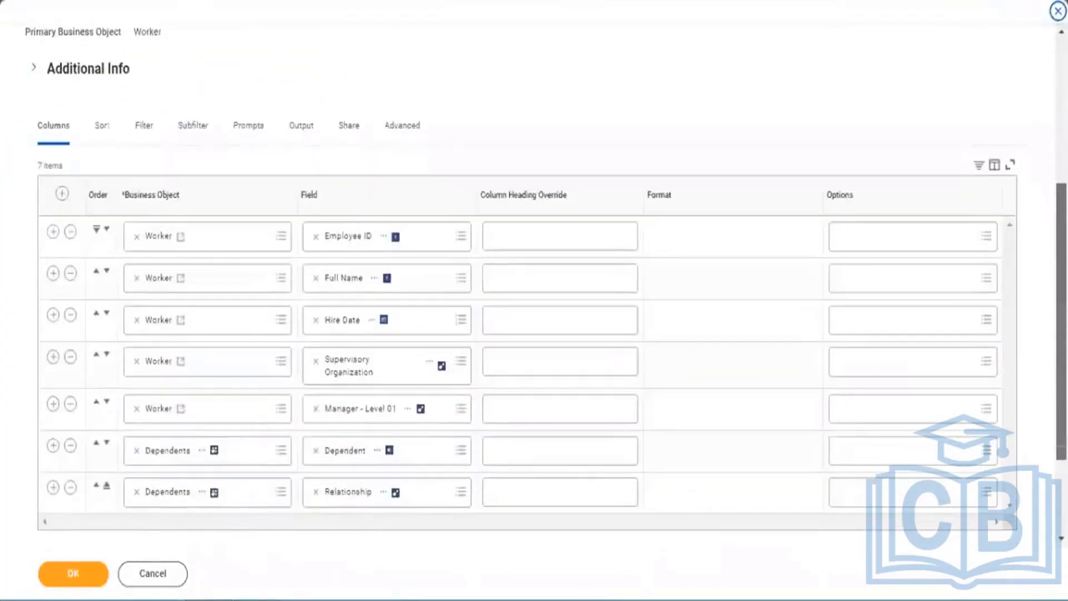
scroll(813, 192, down, 3)
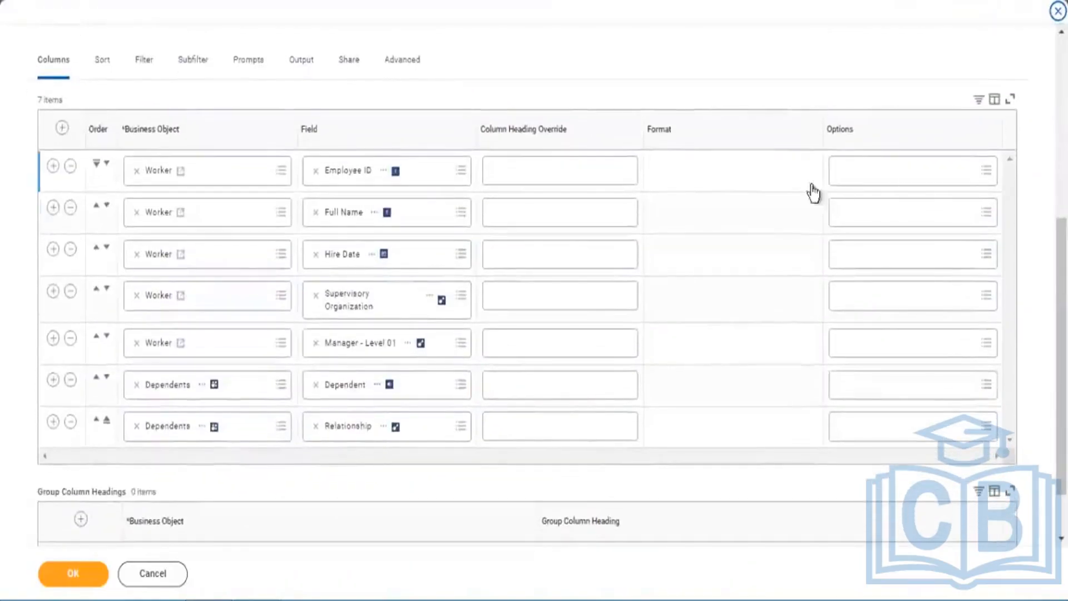
click(199, 65)
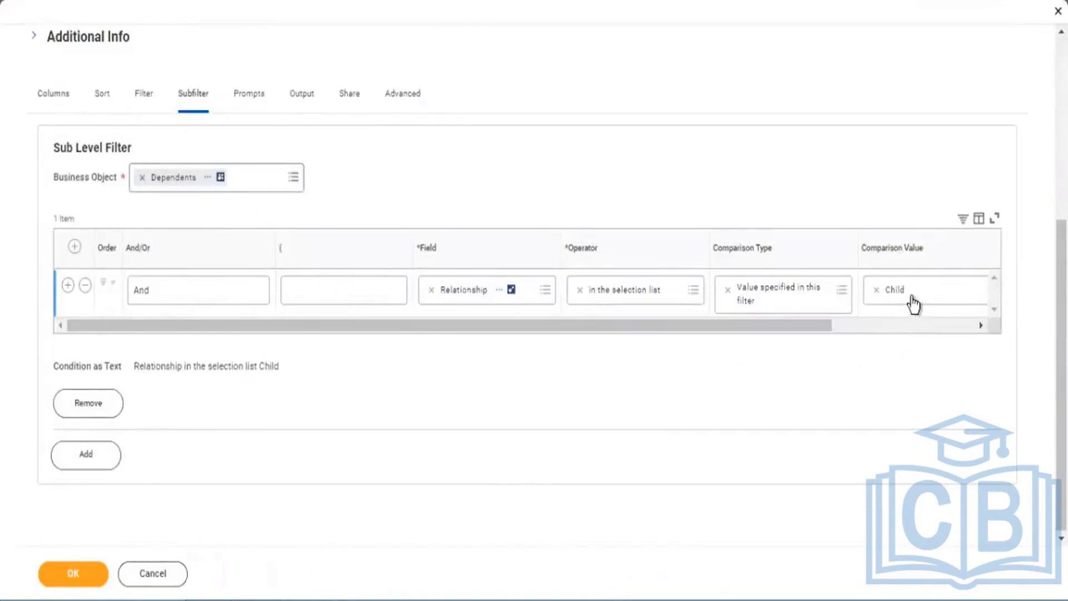
click(68, 287)
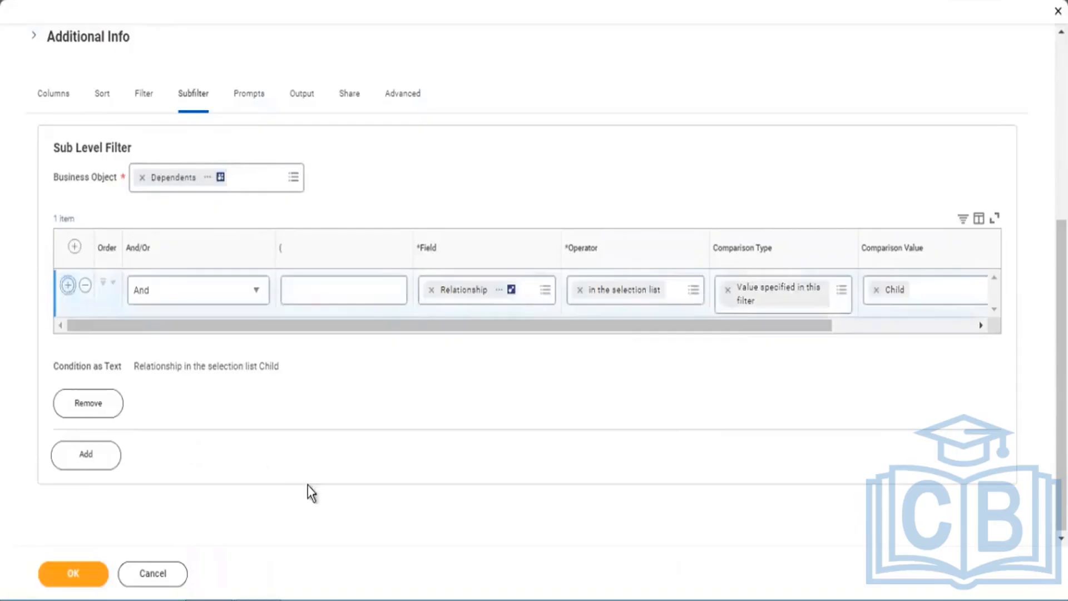
Step: Search for Age and set it as the field of the new subfilter condition
click(470, 348)
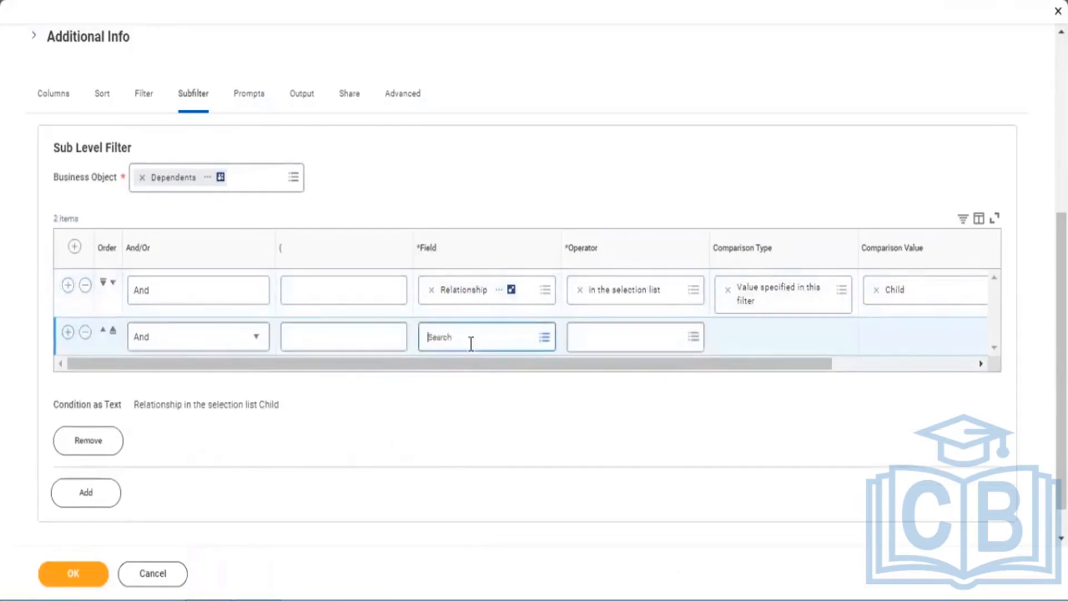
text(Age)
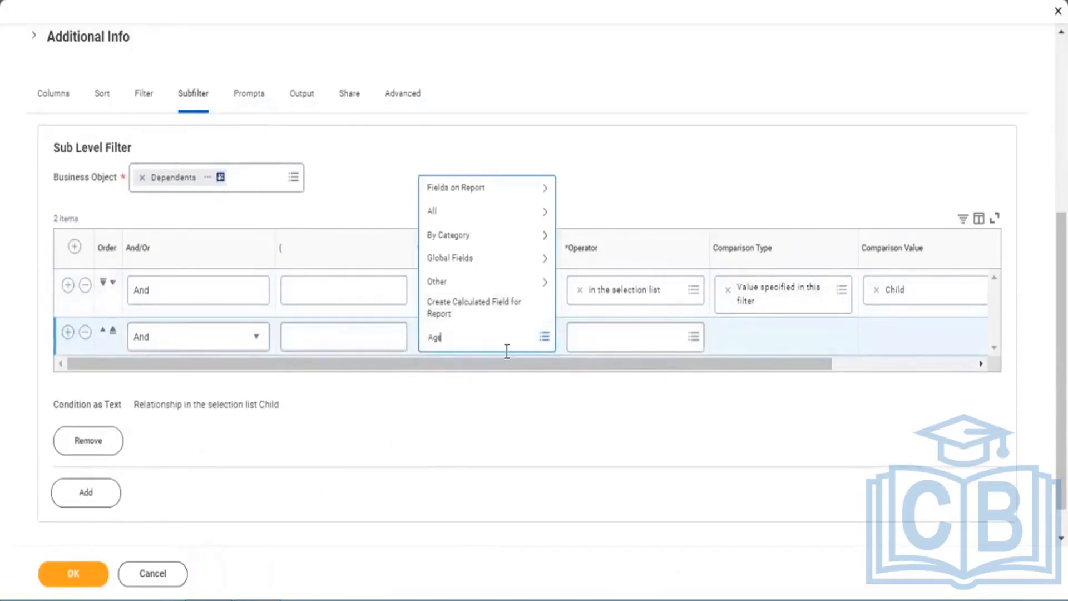
key(Return)
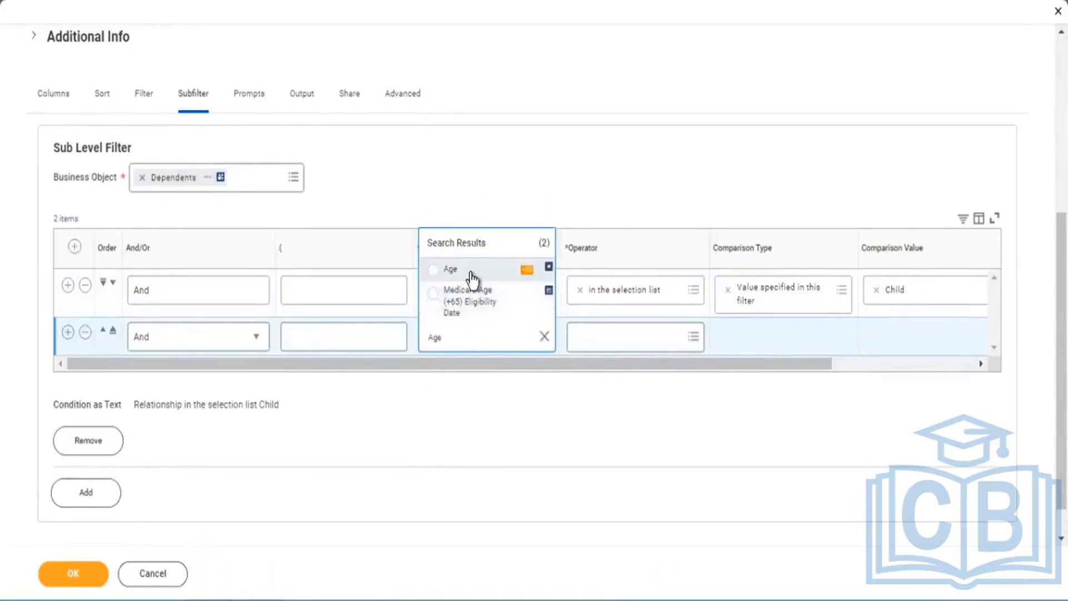
click(472, 279)
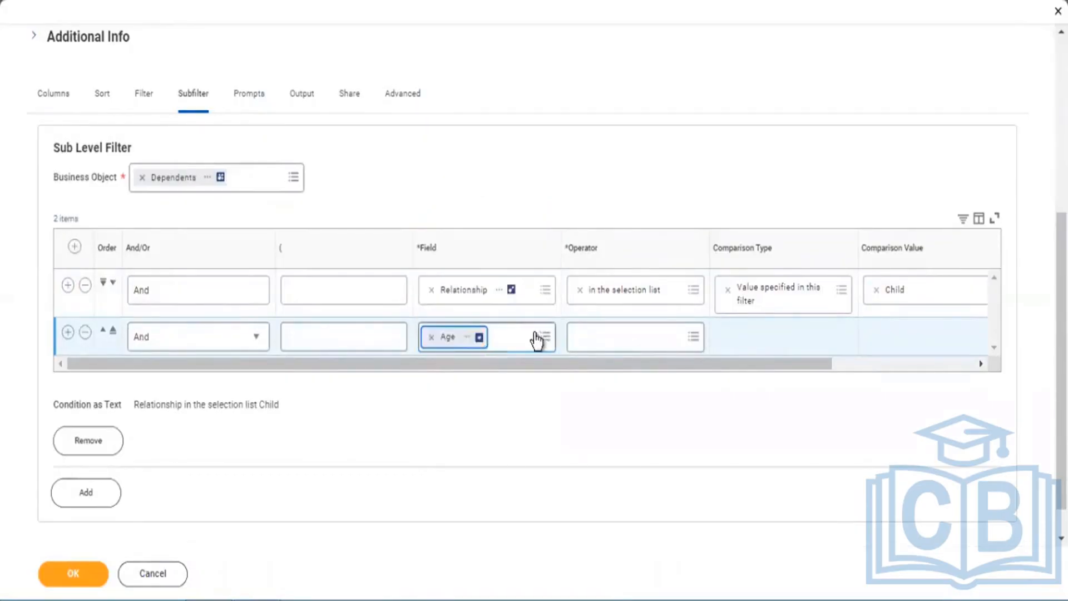
Step: Set the Age condition's operator to "greater than or equal to" with a comparison value of 10
click(602, 352)
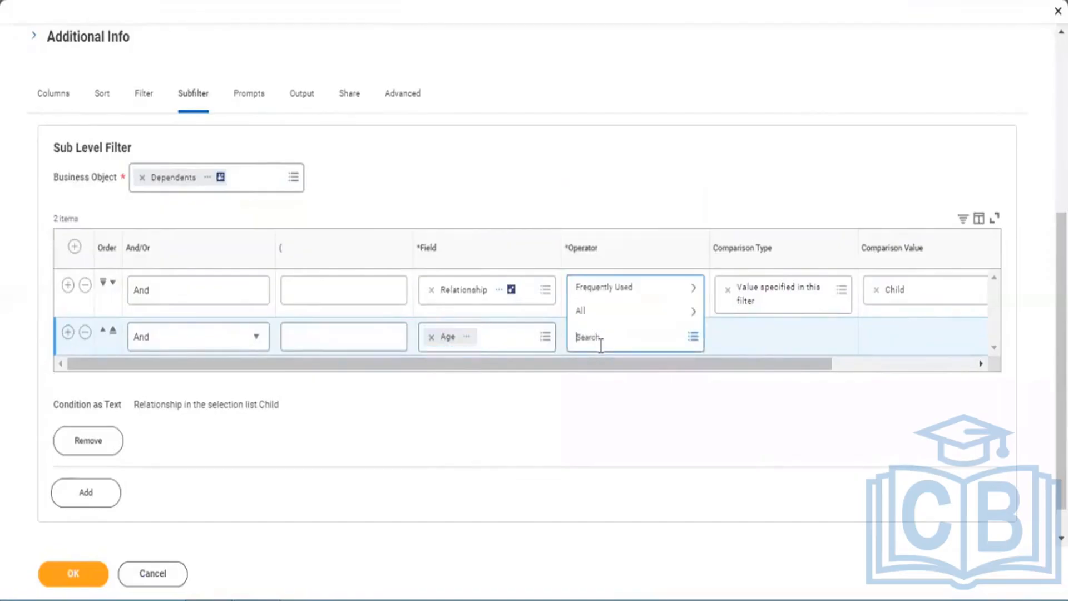
click(610, 295)
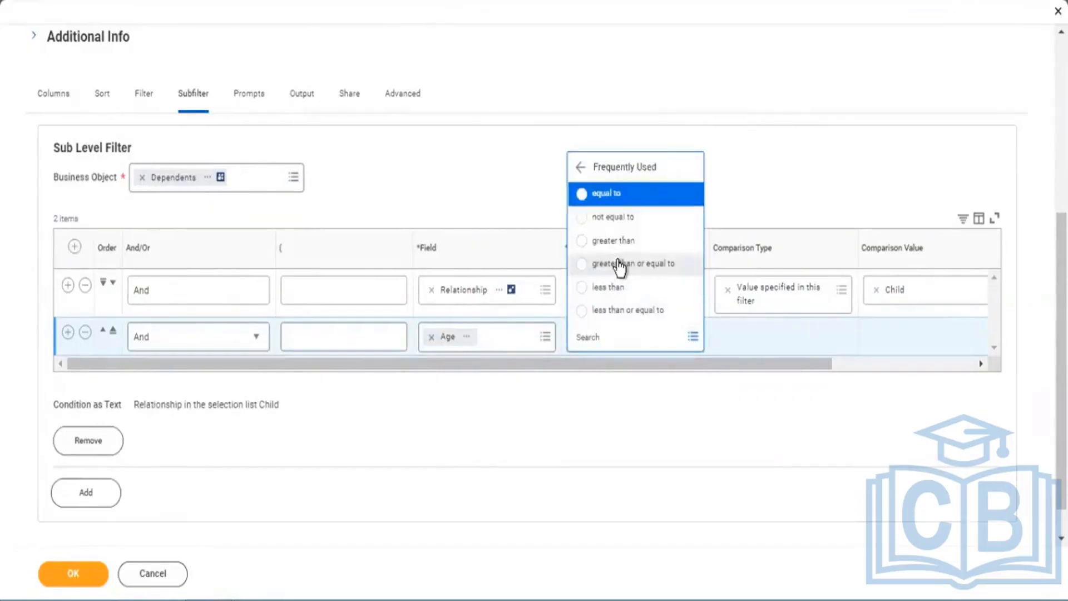
click(619, 264)
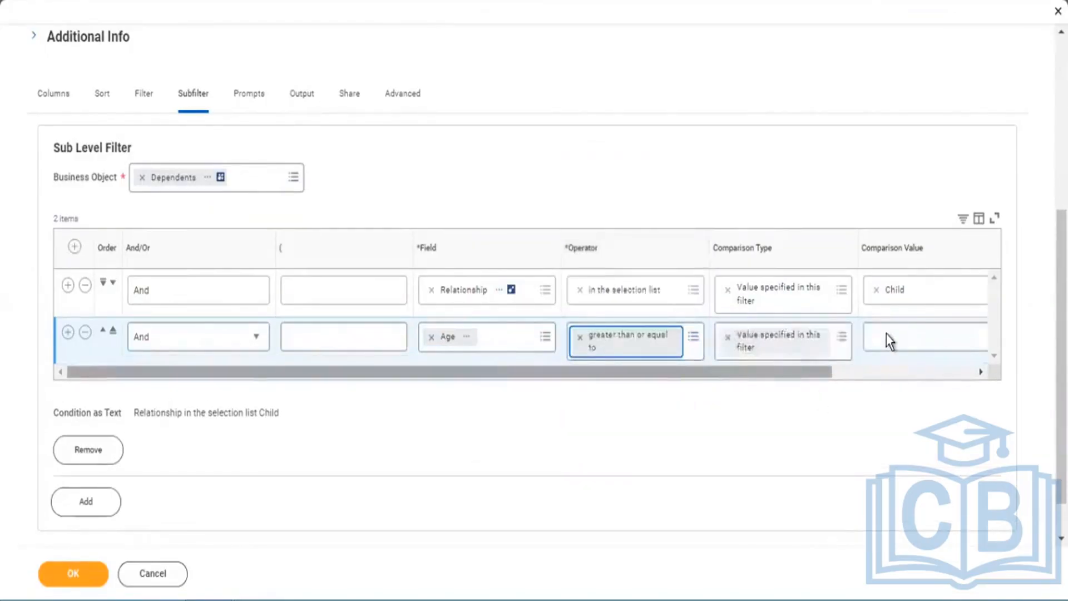
click(887, 339)
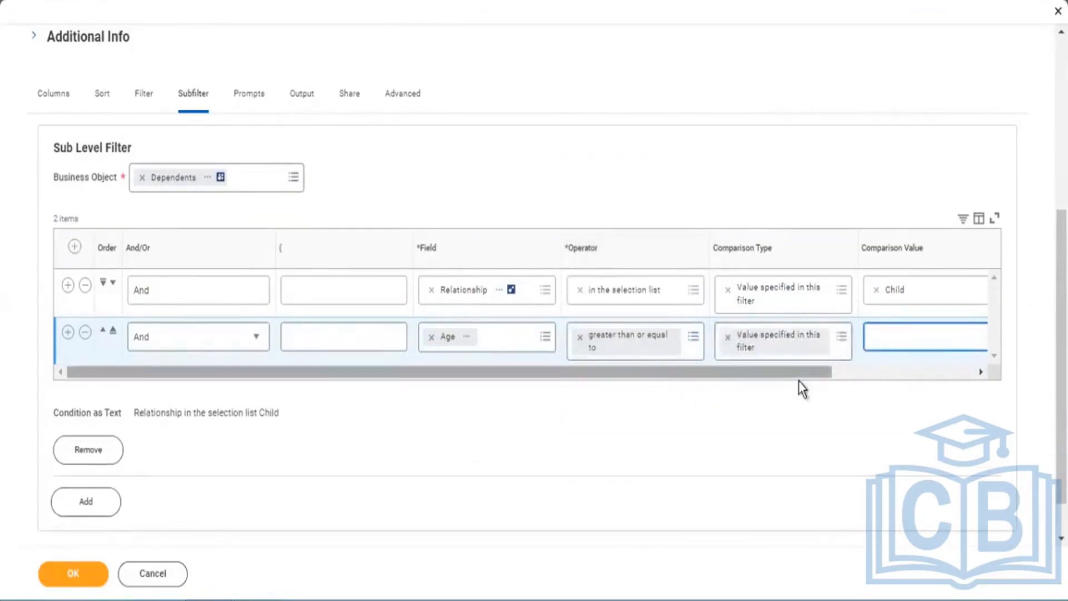
drag(797, 370, 823, 362)
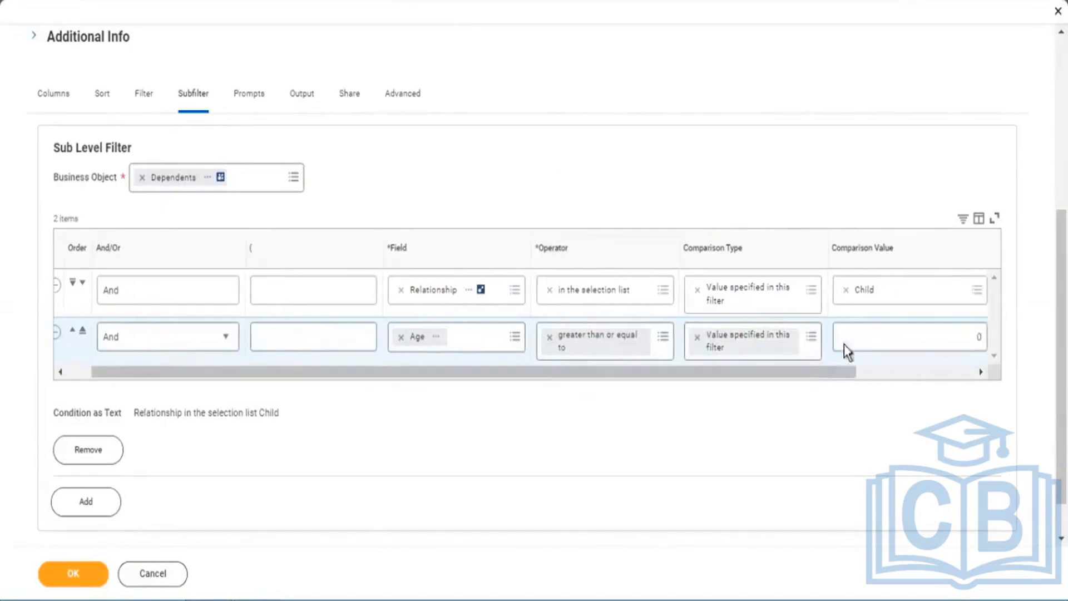
click(926, 335)
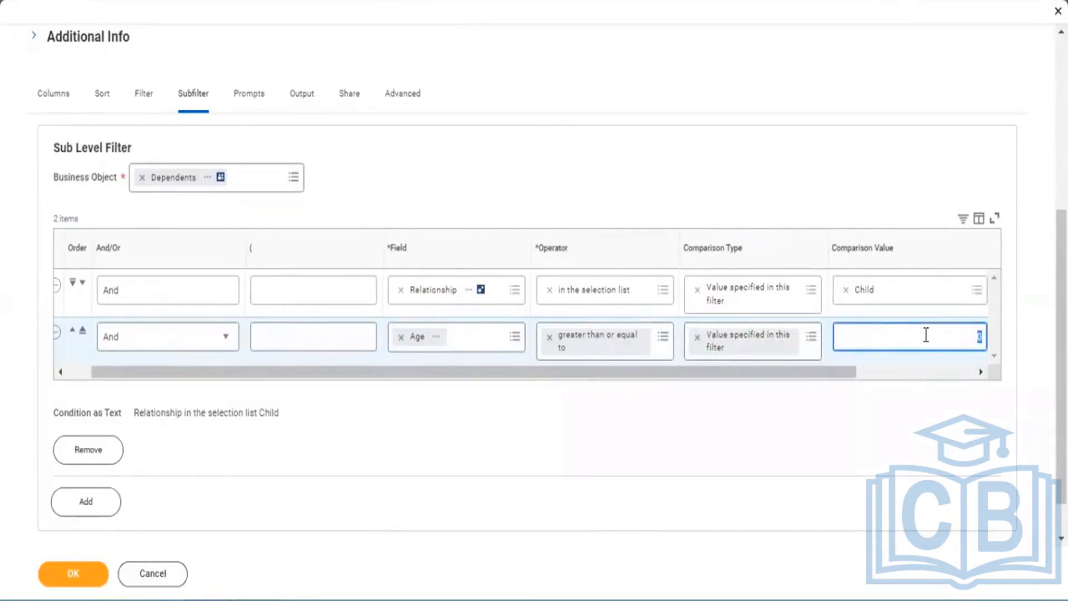
text(10)
Step: Enclose the Relationship and Age subfilter conditions together in one pair of parentheses
click(291, 290)
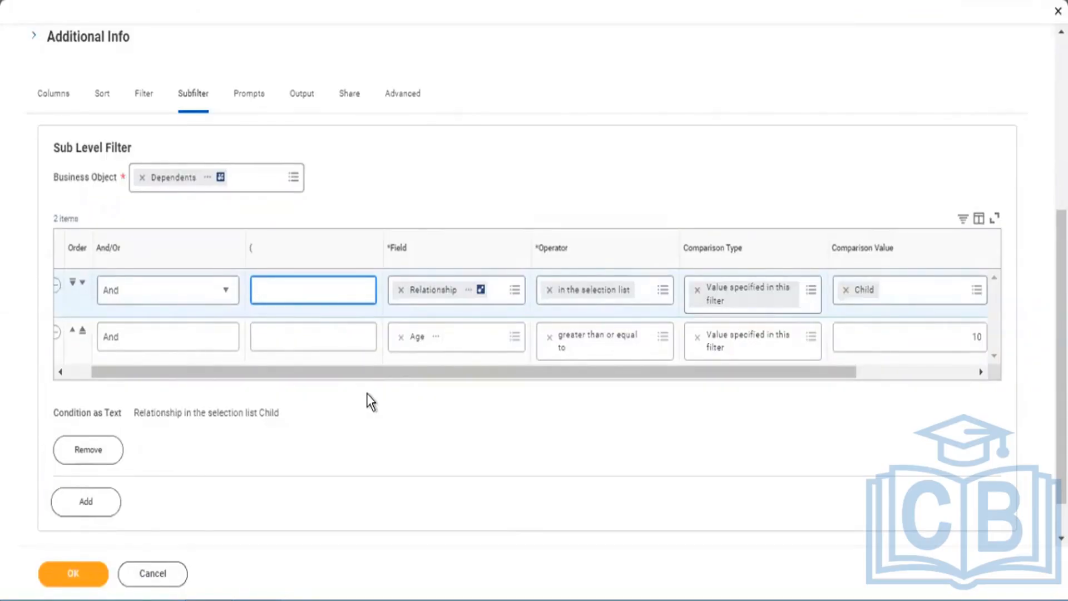
text(()
click(899, 371)
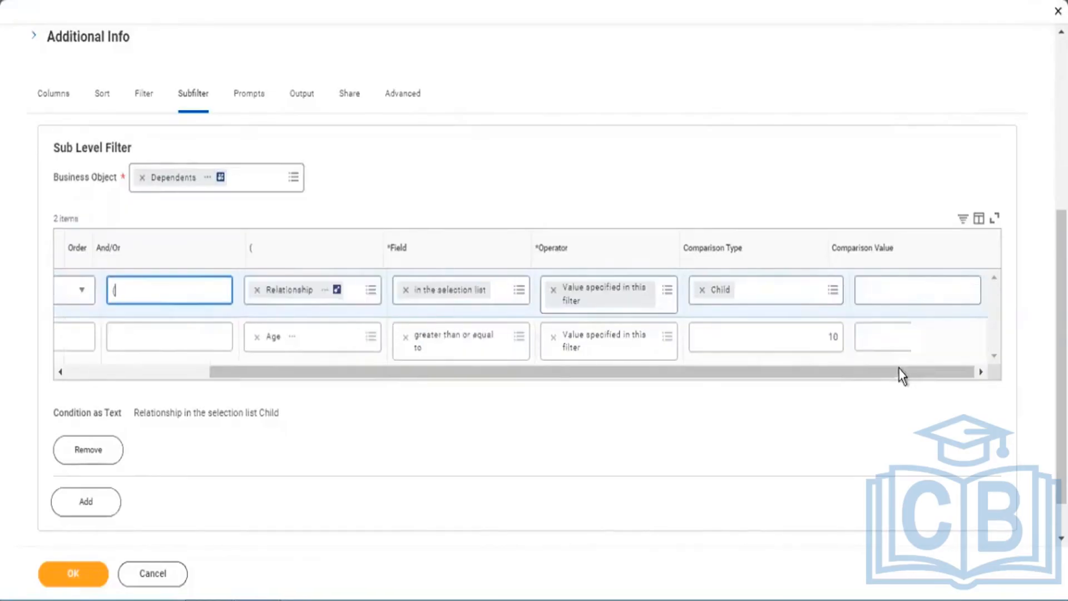
click(879, 334)
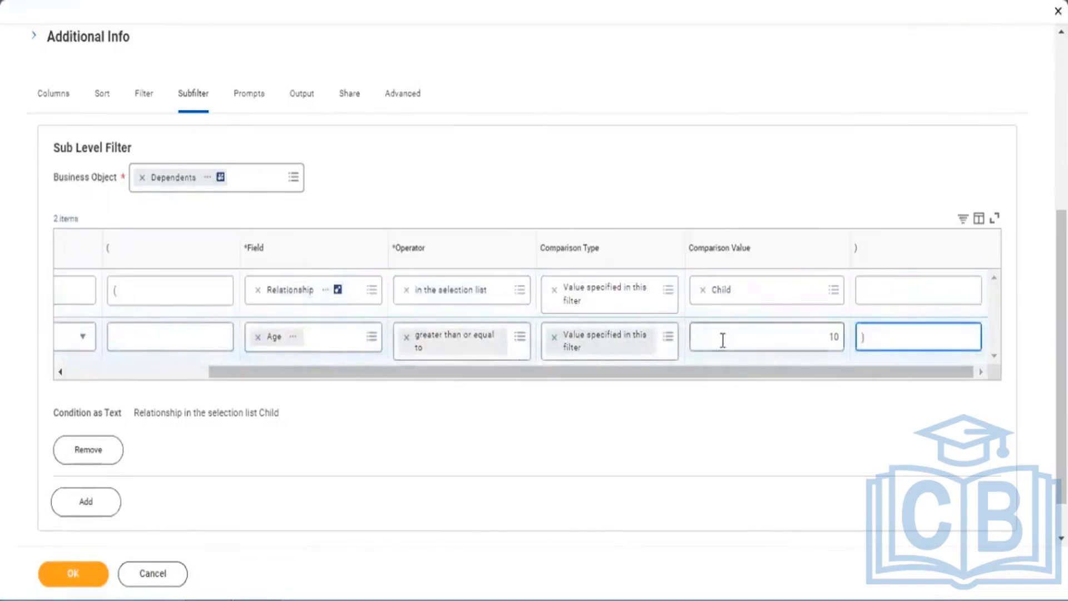
Step: Save the report definition with the extended subfilter and run the report
click(139, 367)
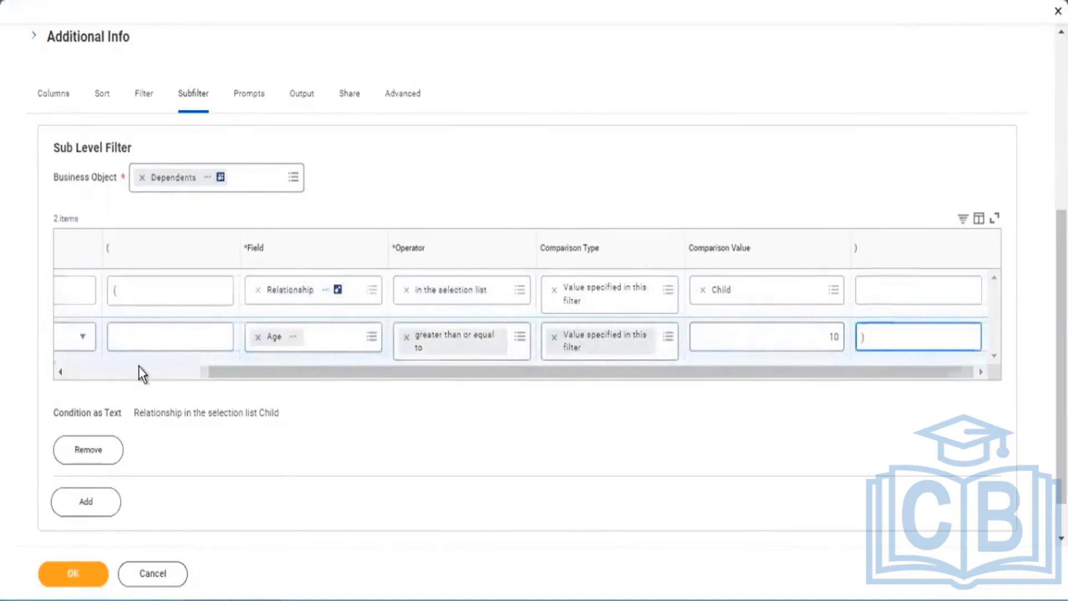
click(87, 578)
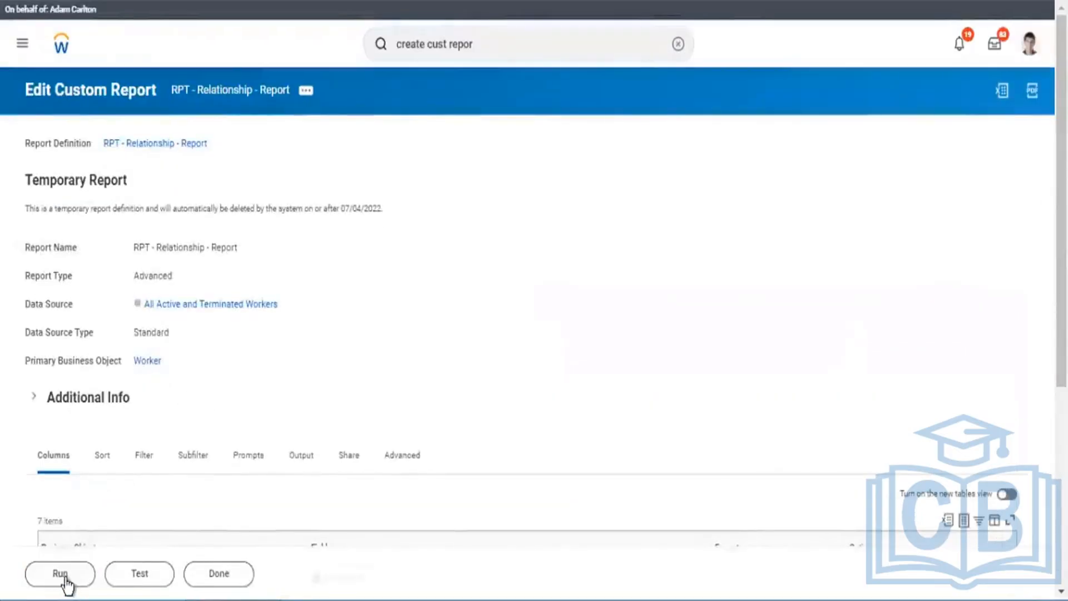
click(62, 575)
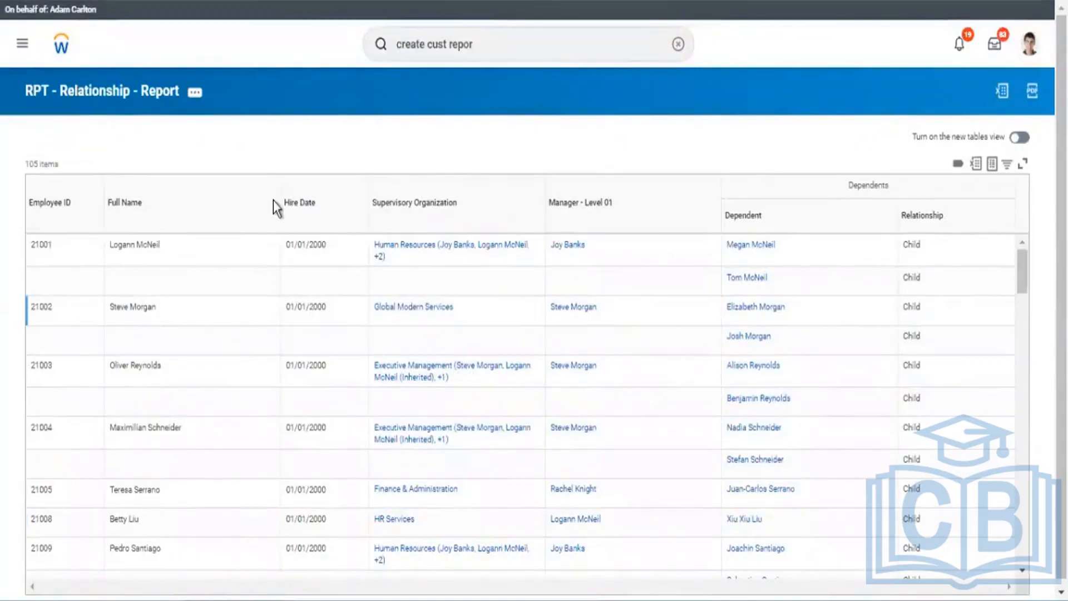
Step: Open the report definition for editing again and add a column row below the Dependents Relationship column
click(195, 92)
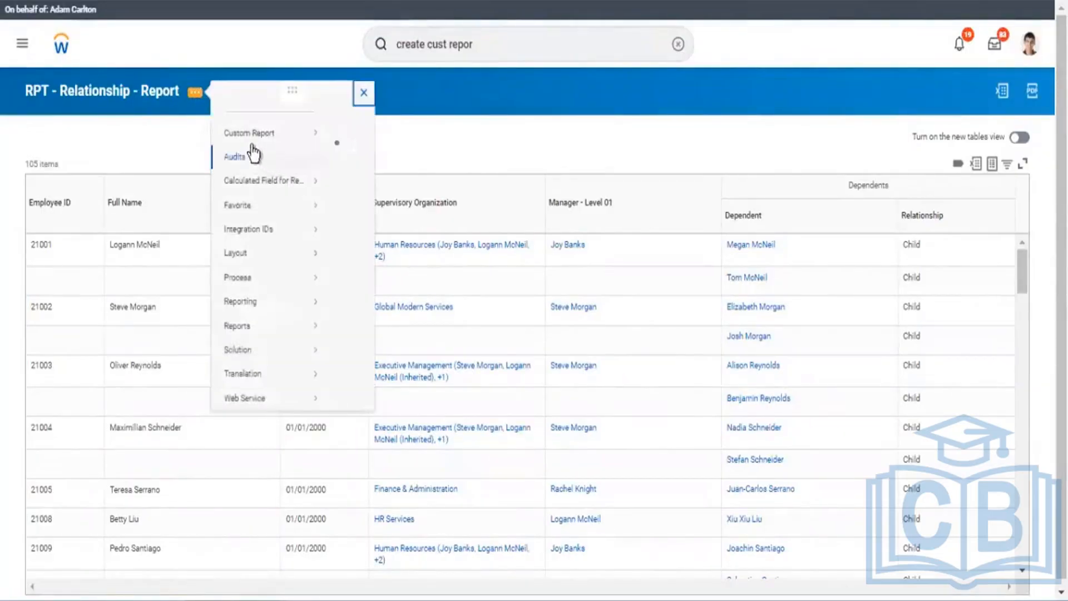
mouse_move(248, 148)
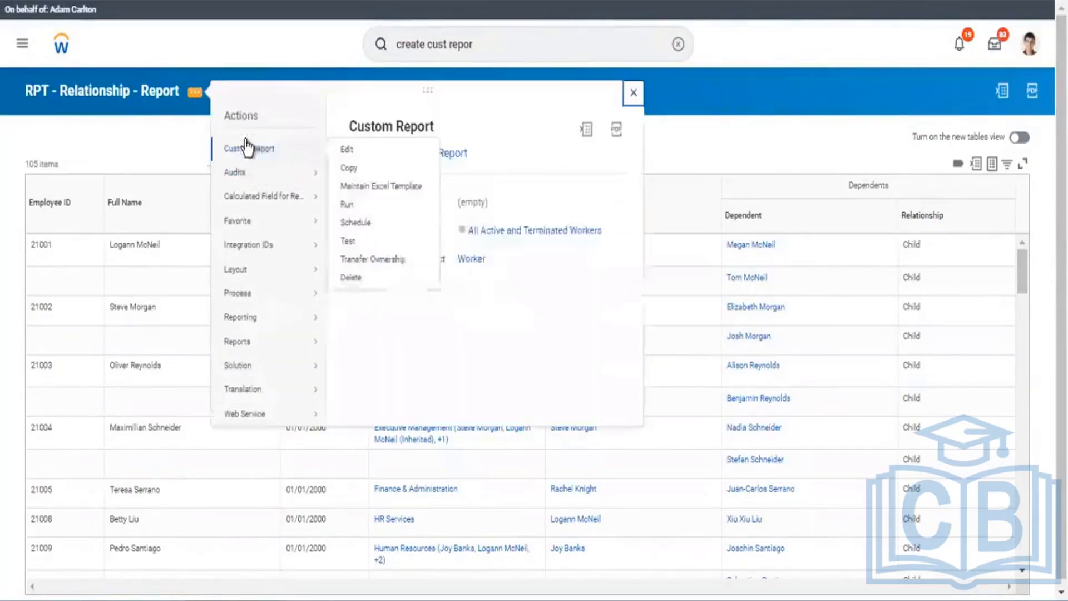
click(345, 149)
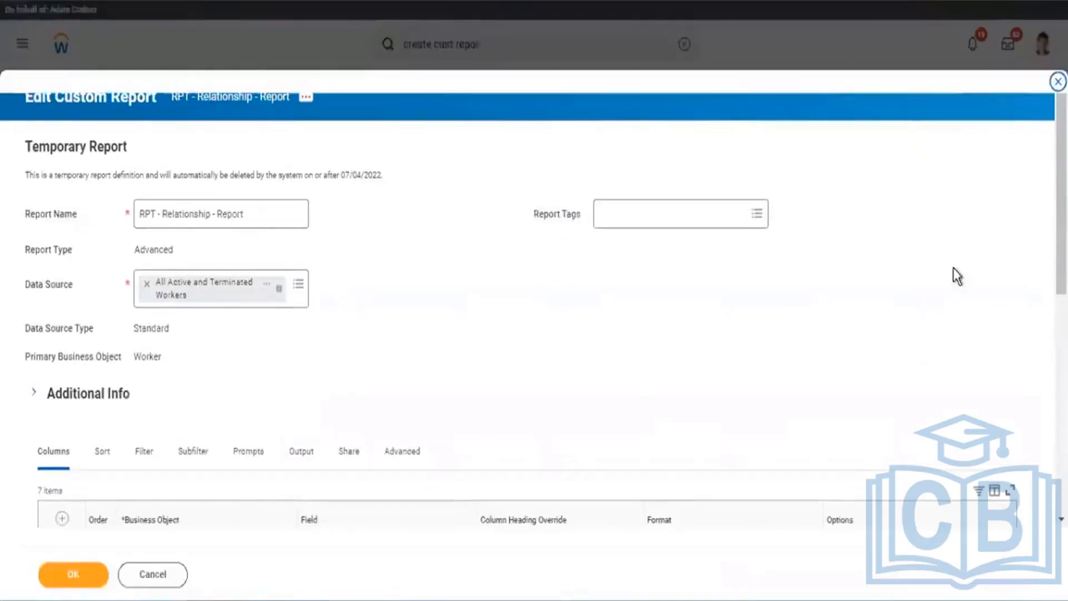
scroll(534, 300, down, 8)
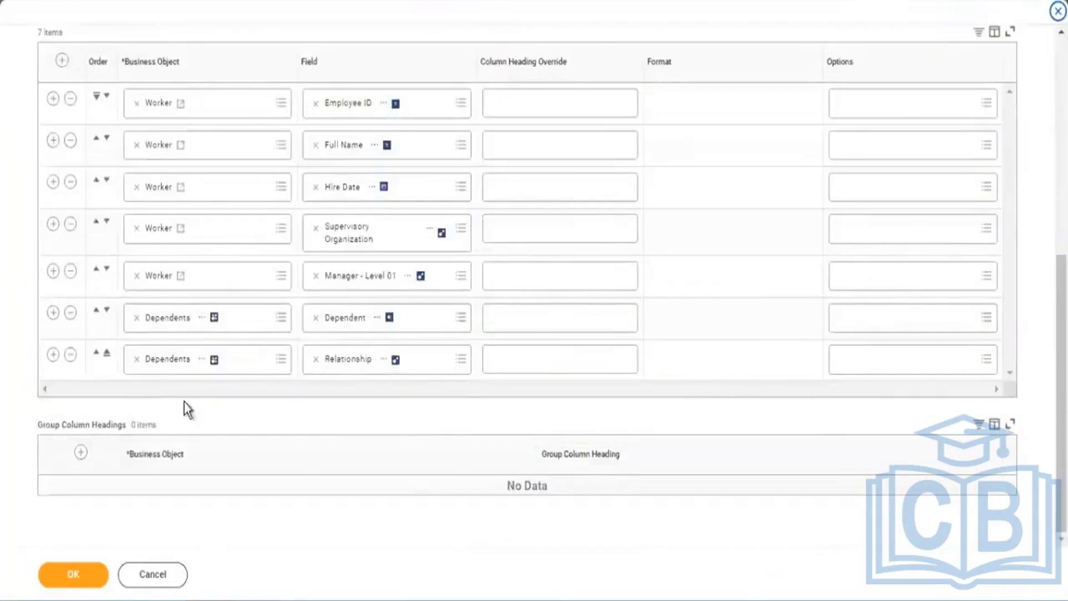
click(53, 355)
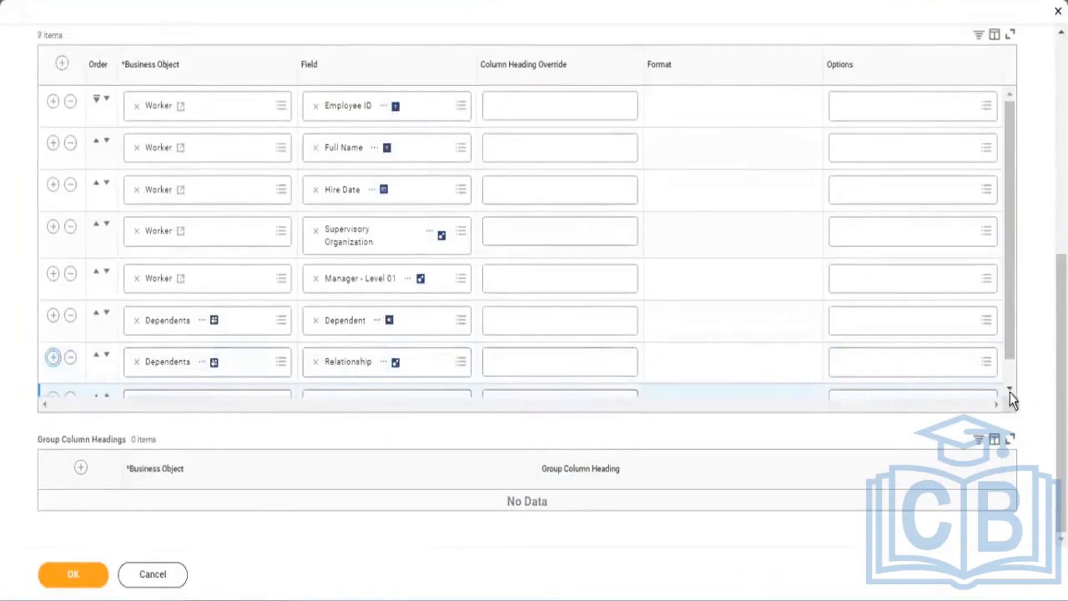
Step: Set the field of the new Dependents column row to Age
scroll(1006, 374, down, 1)
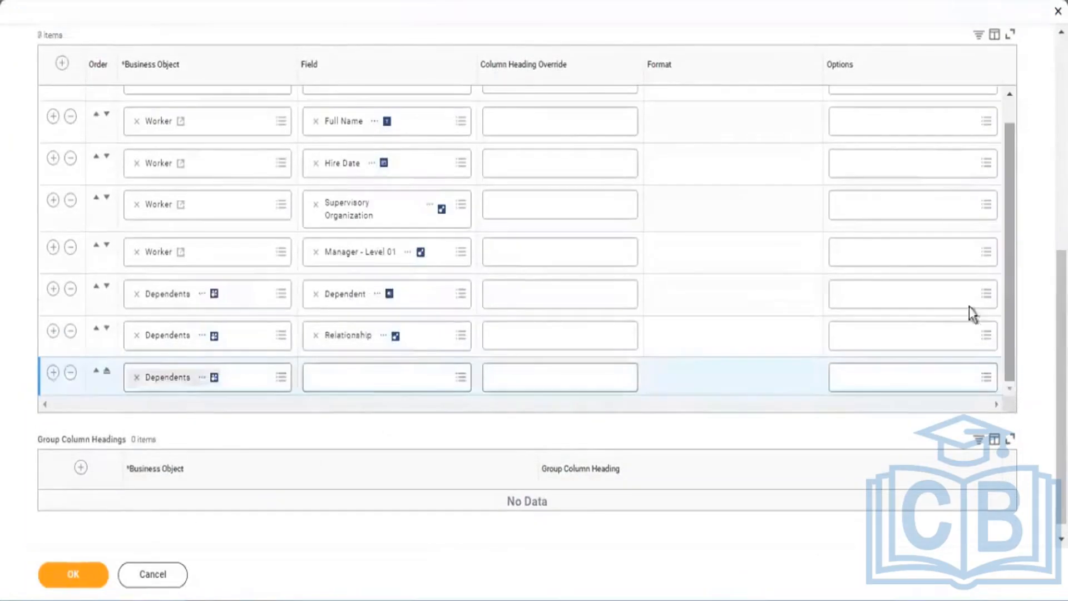
click(373, 377)
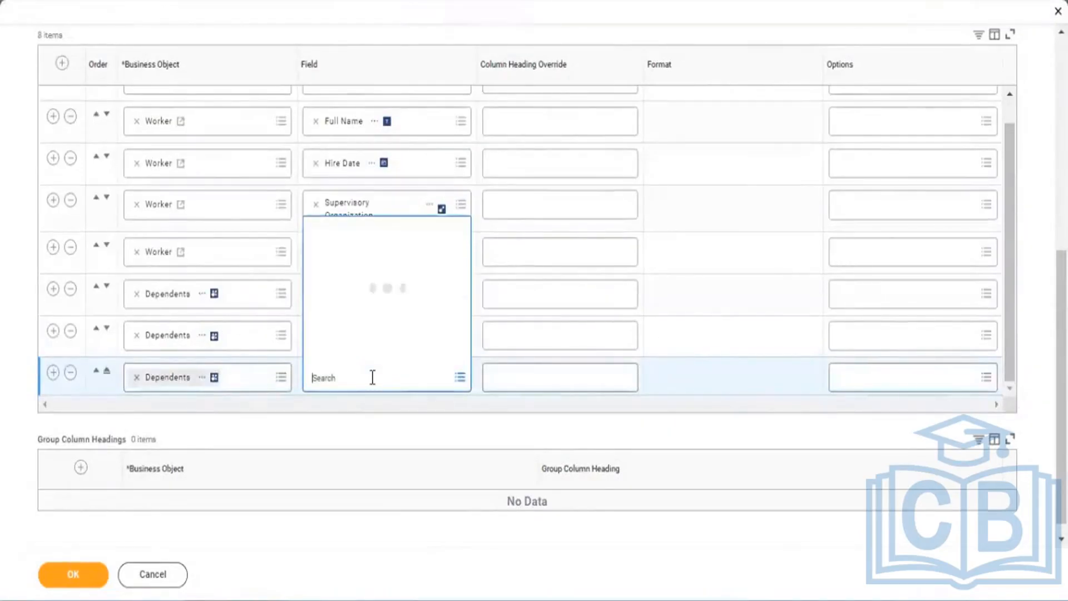
text(Age)
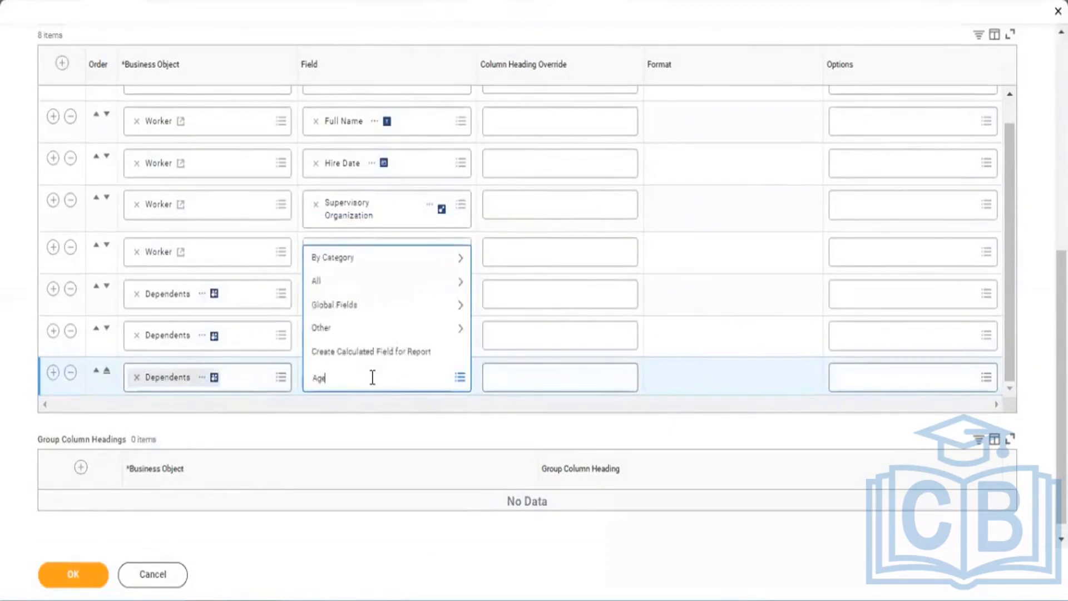
key(Return)
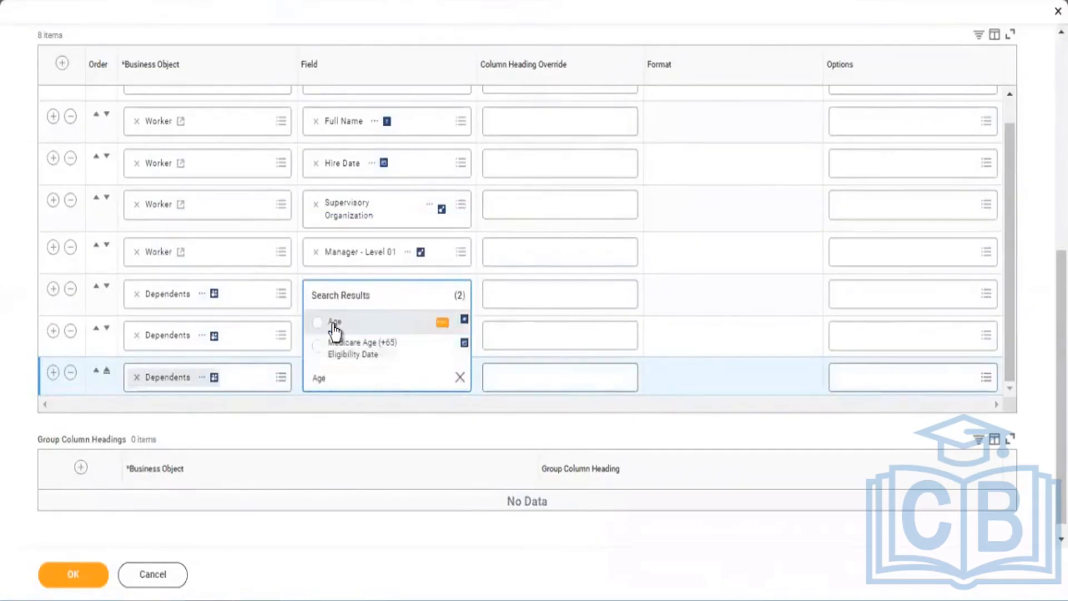
click(333, 323)
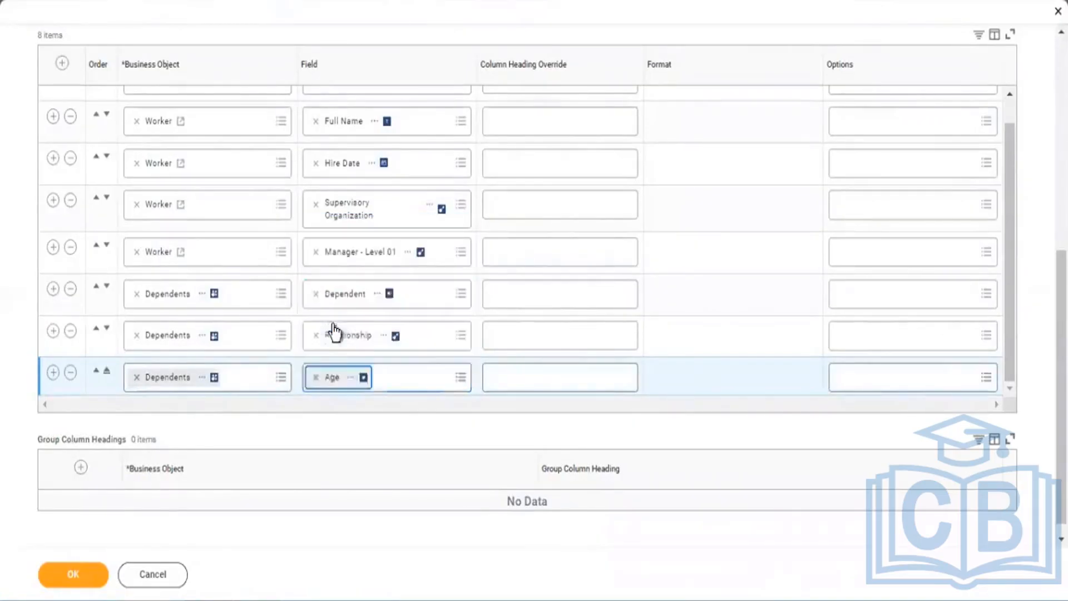
Step: Save the report definition with the Age column, run the report and look through the dependents' ages
click(86, 579)
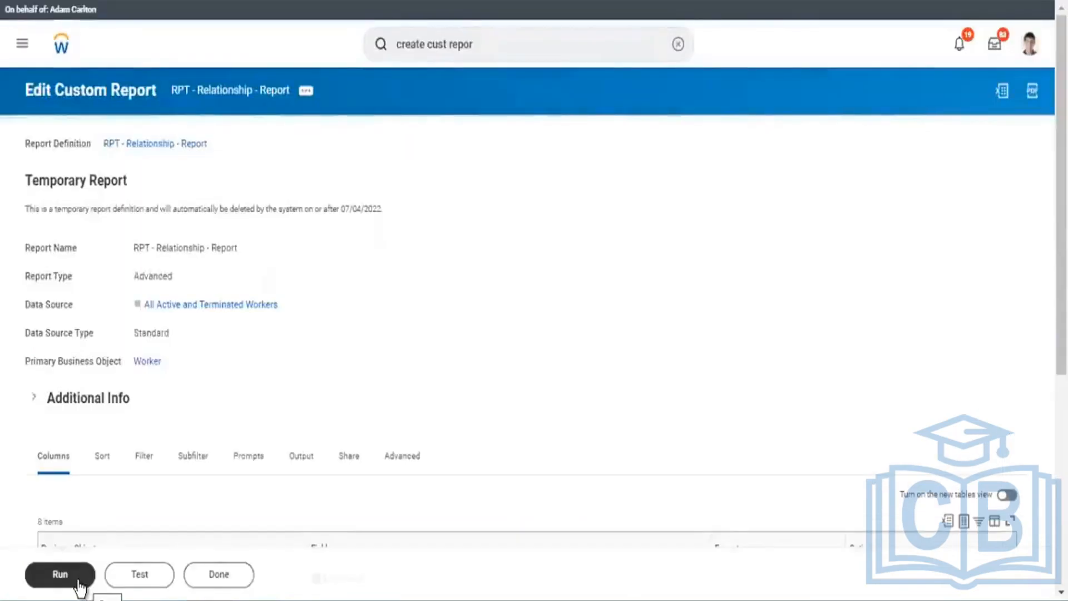
click(80, 585)
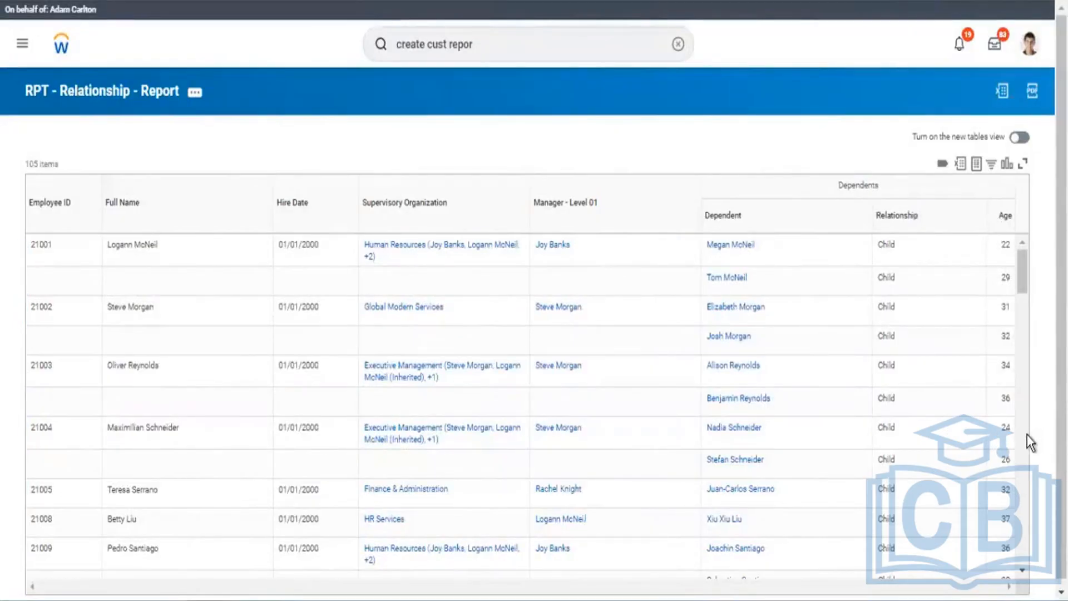
scroll(1026, 473, down, 10)
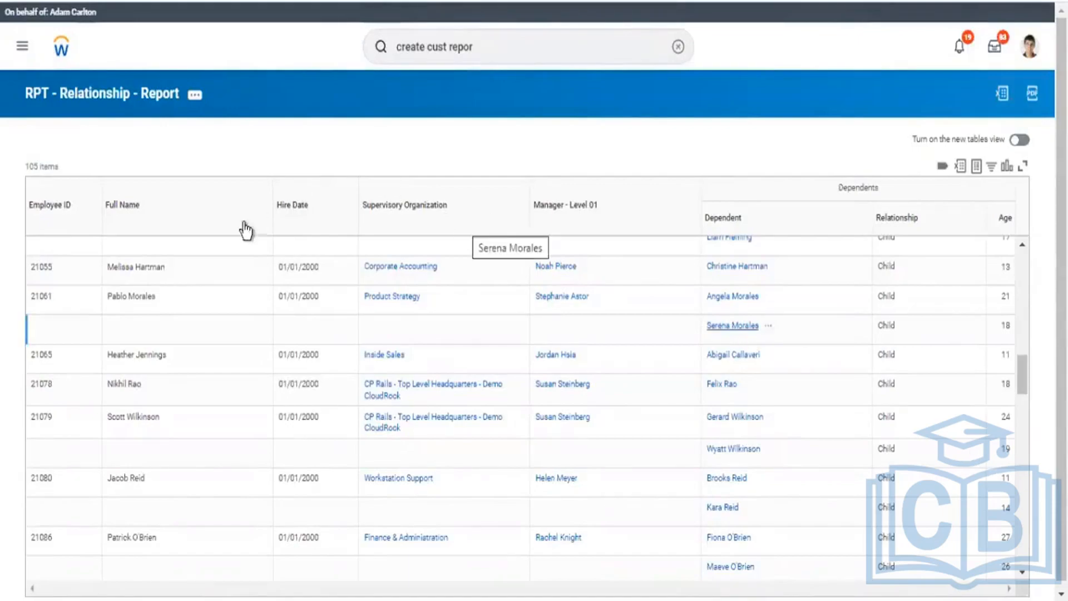
Step: Open the report's definition in view mode and review its Dependents subfilter conditions and its column list
click(130, 106)
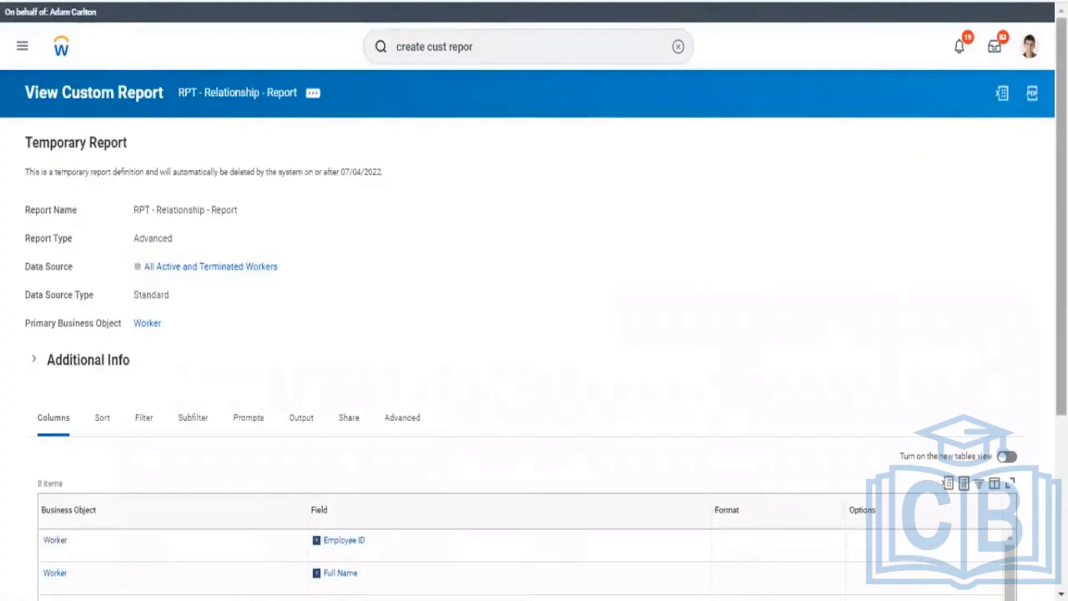
scroll(1061, 223, down, 2)
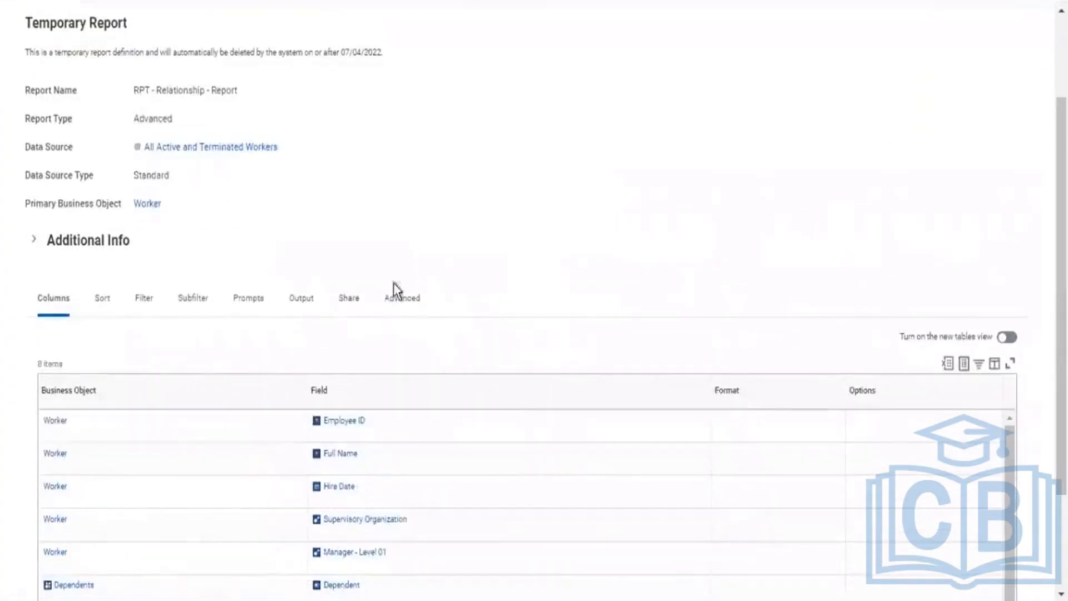
click(191, 313)
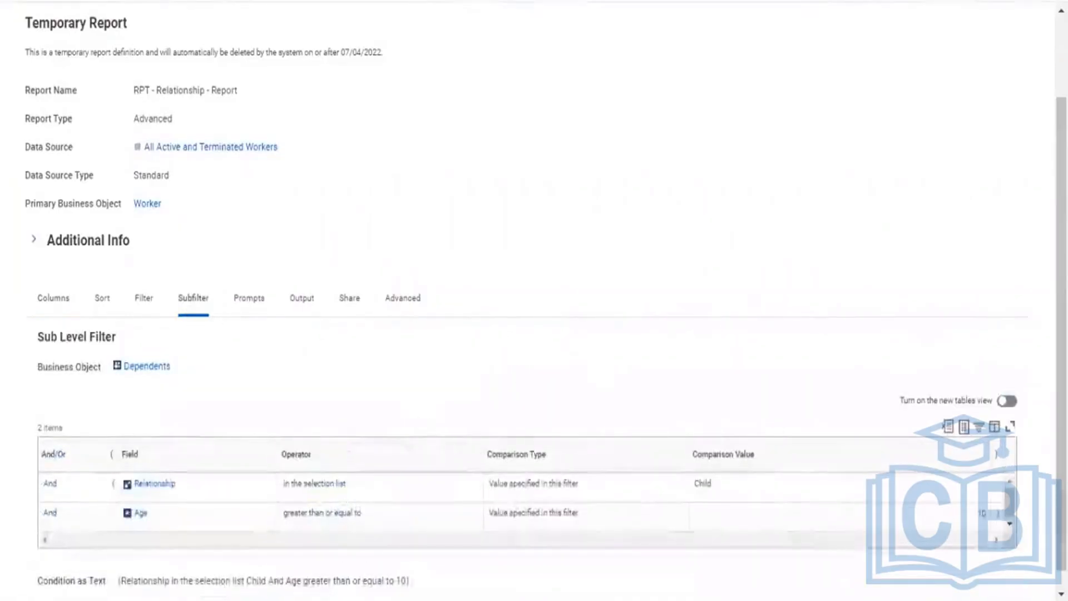
scroll(534, 301, down, 1)
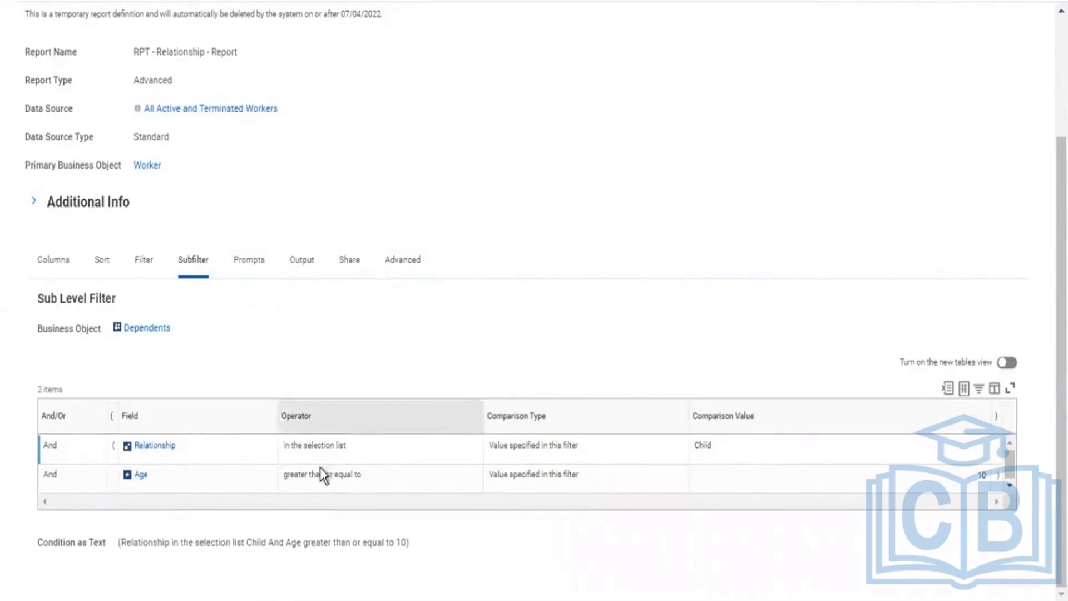
click(175, 475)
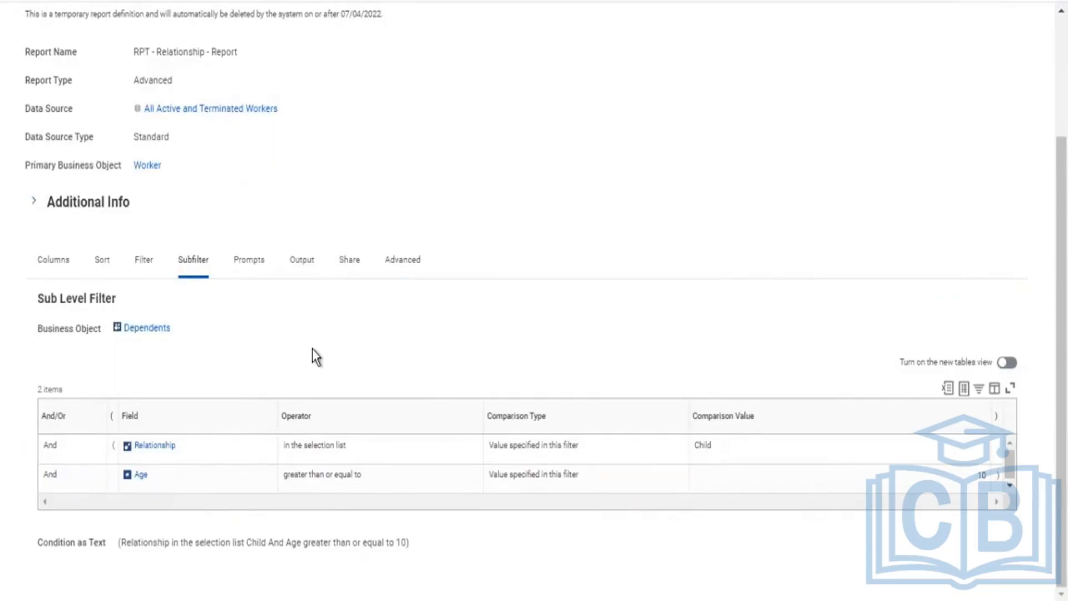
click(55, 259)
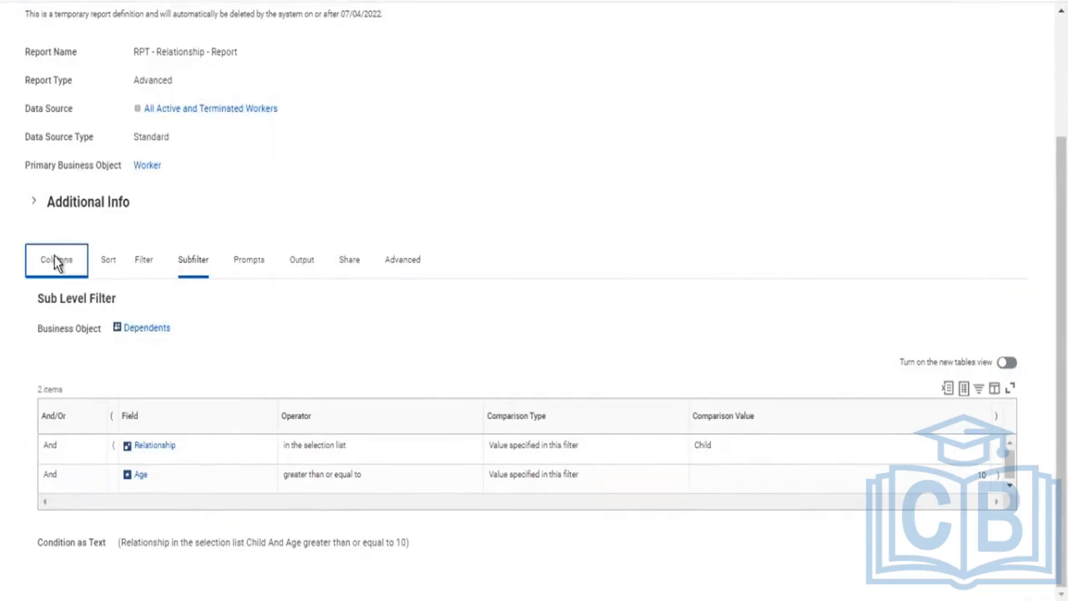